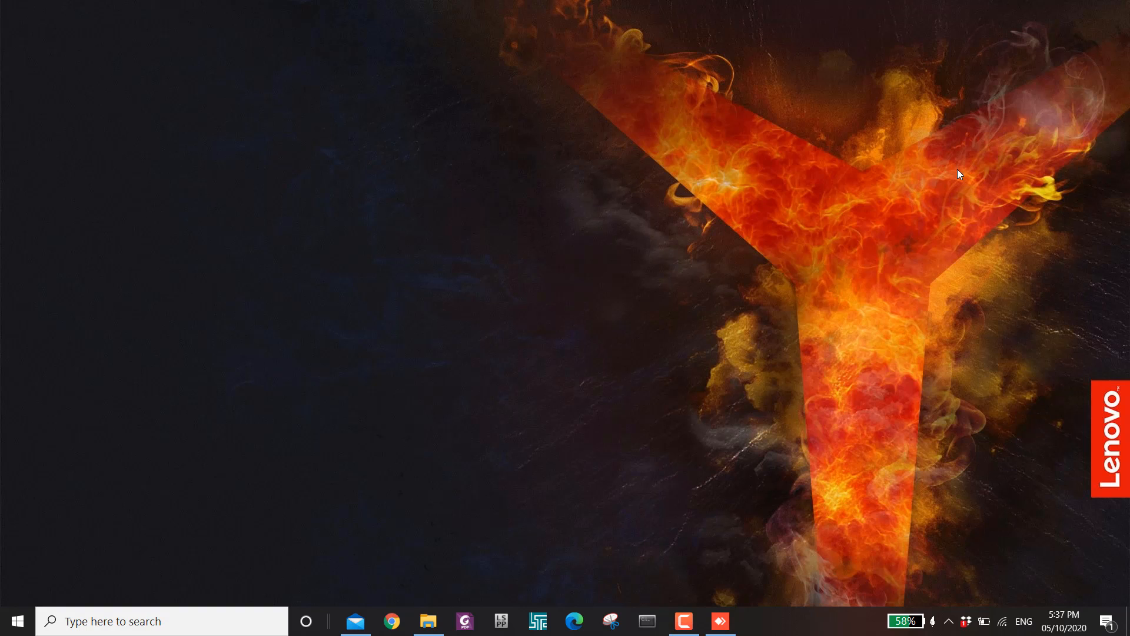
# Switch to the AnyDesk remote session running LS-PrePost and show it in fullscreen mode
pyautogui.click(720, 621)
pyautogui.click(475, 35)
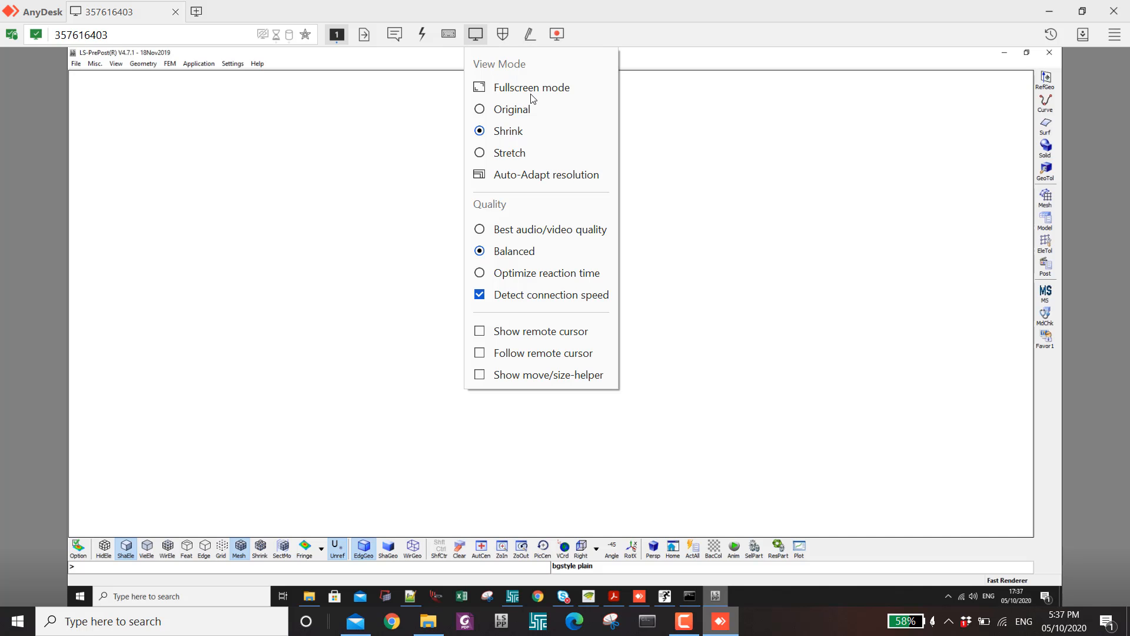
pyautogui.click(532, 88)
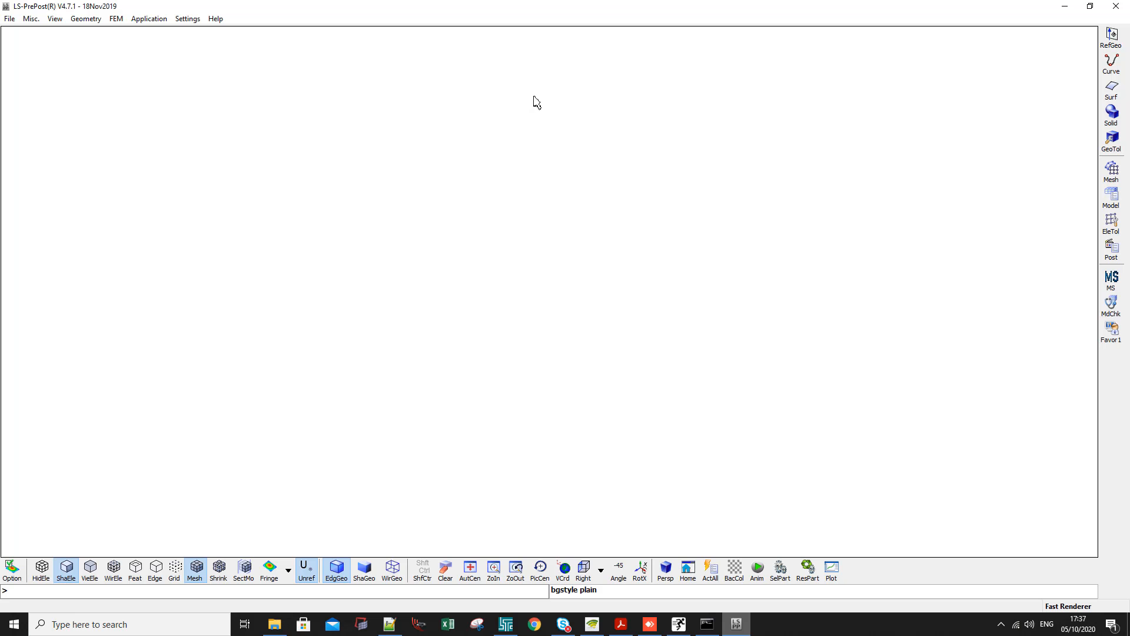
# Create a solid sphere mesh with radius 0.1 and density 10, centred at the origin, and accept it
pyautogui.click(1110, 171)
pyautogui.click(1081, 40)
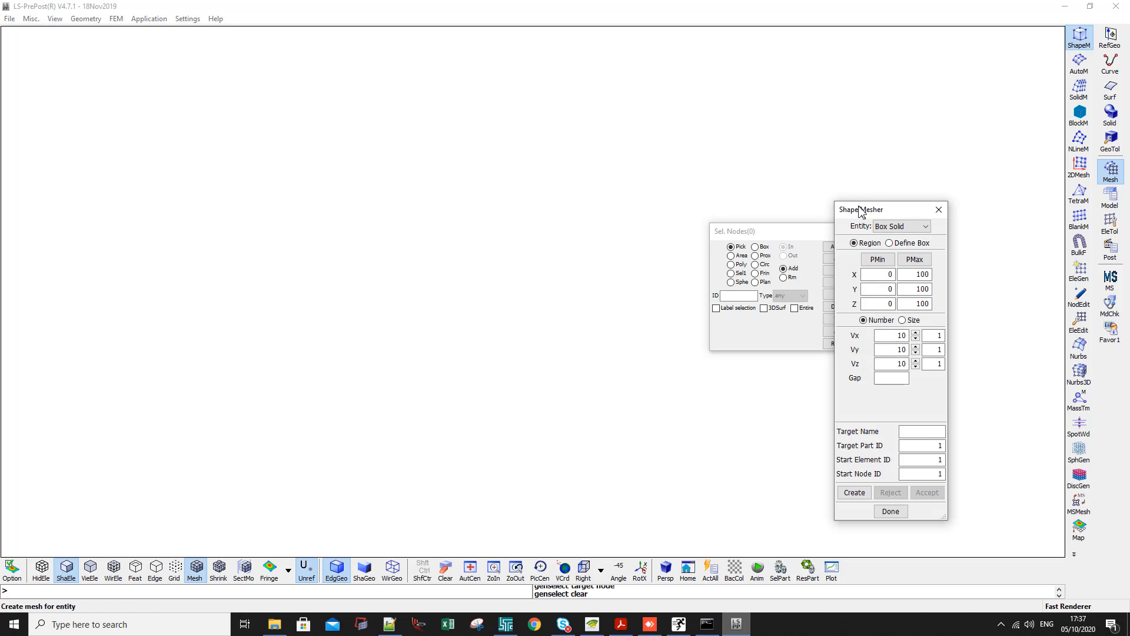
pyautogui.moveTo(862, 210); pyautogui.dragTo(825, 60)
pyautogui.click(866, 76)
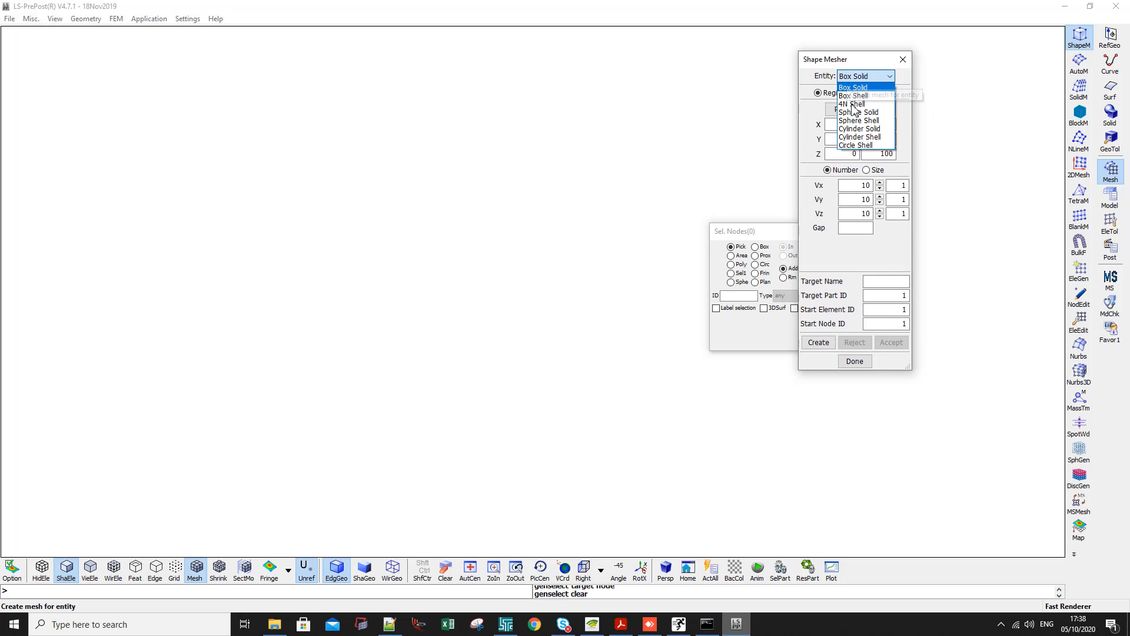
pyautogui.click(863, 113)
pyautogui.doubleClick(851, 95)
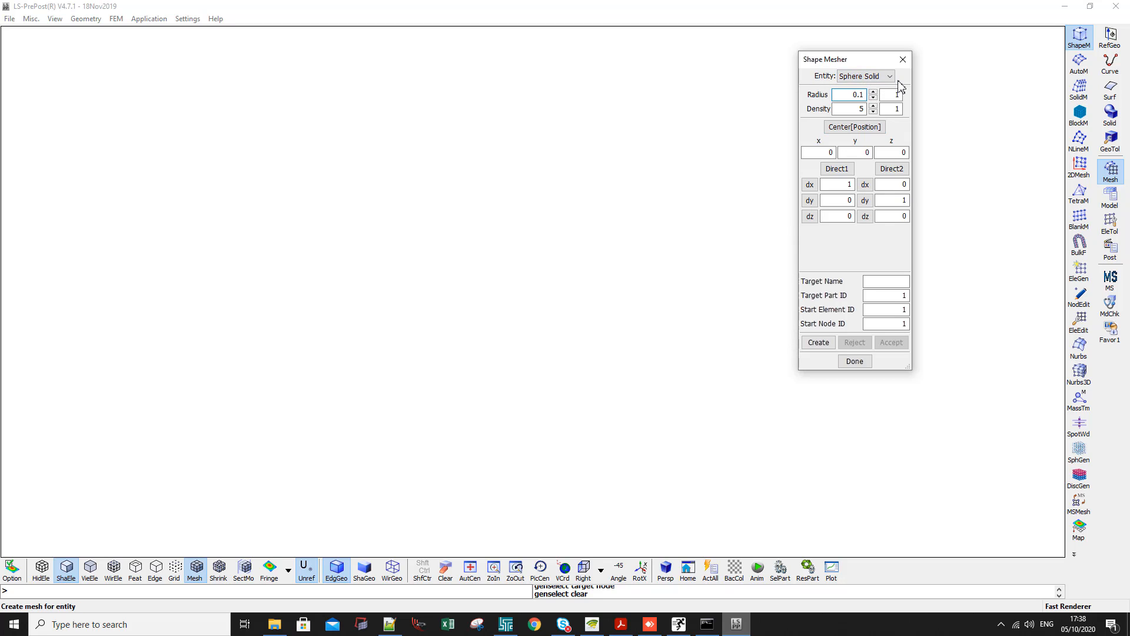
pyautogui.doubleClick(860, 108)
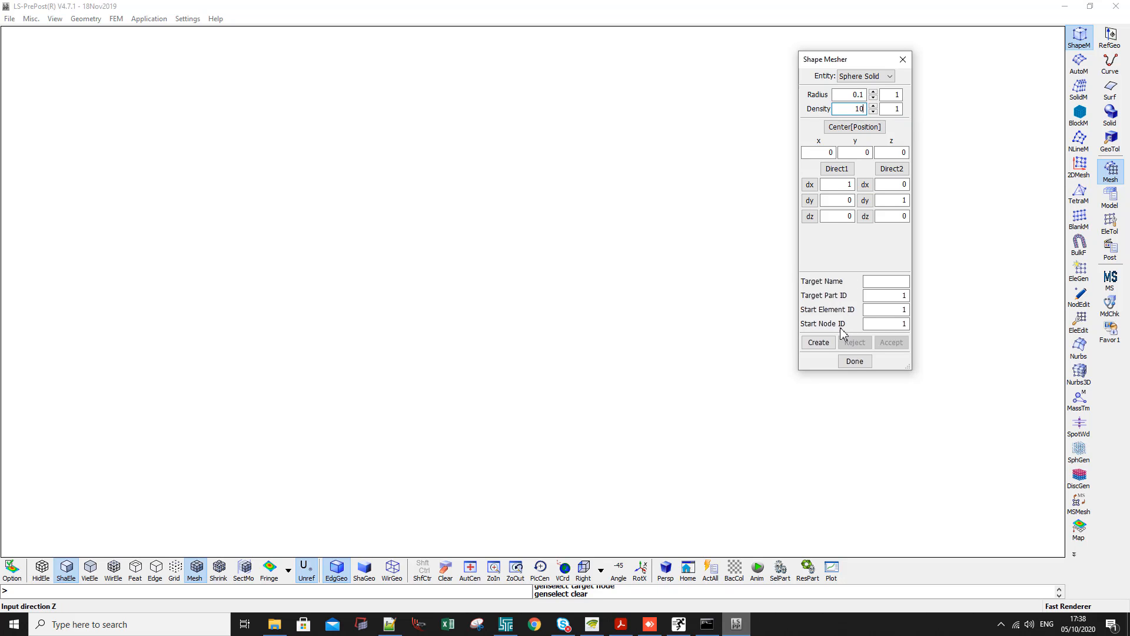
pyautogui.click(818, 342)
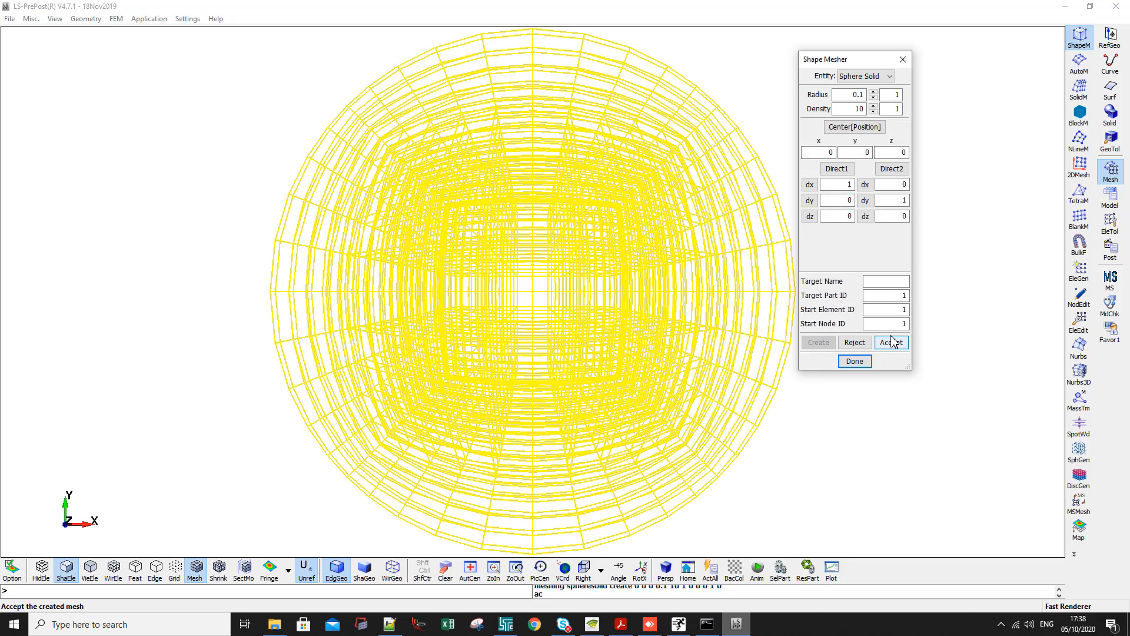
pyautogui.click(891, 342)
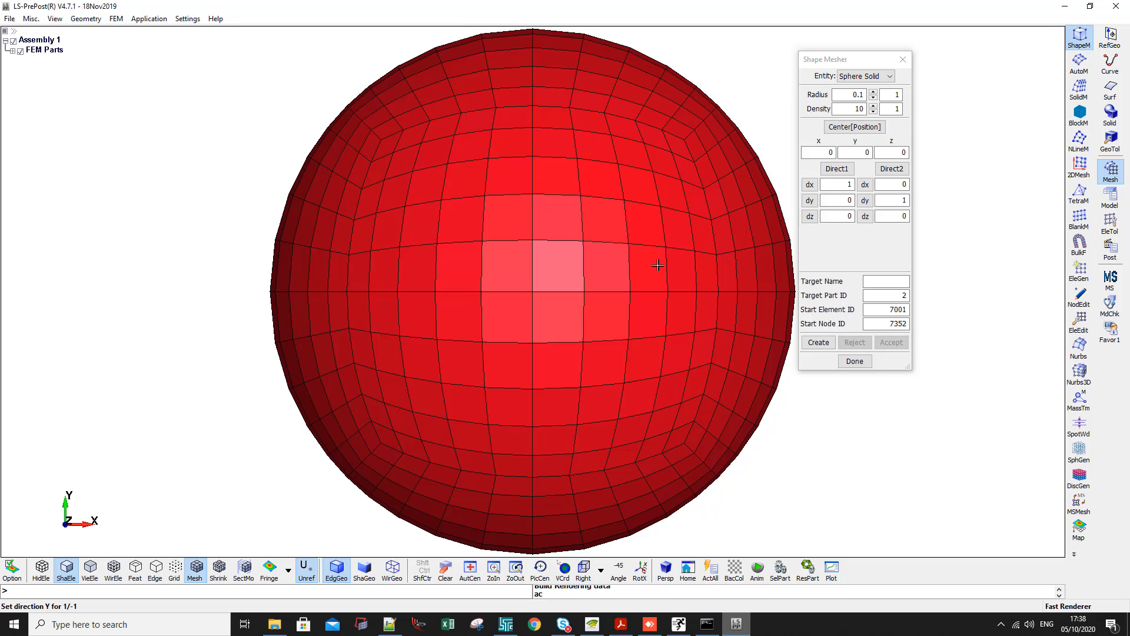
# Delete all elements in the negative-X half of the sphere and make the deletion permanent
pyautogui.scroll(-2, 658, 261)
pyautogui.click(1080, 321)
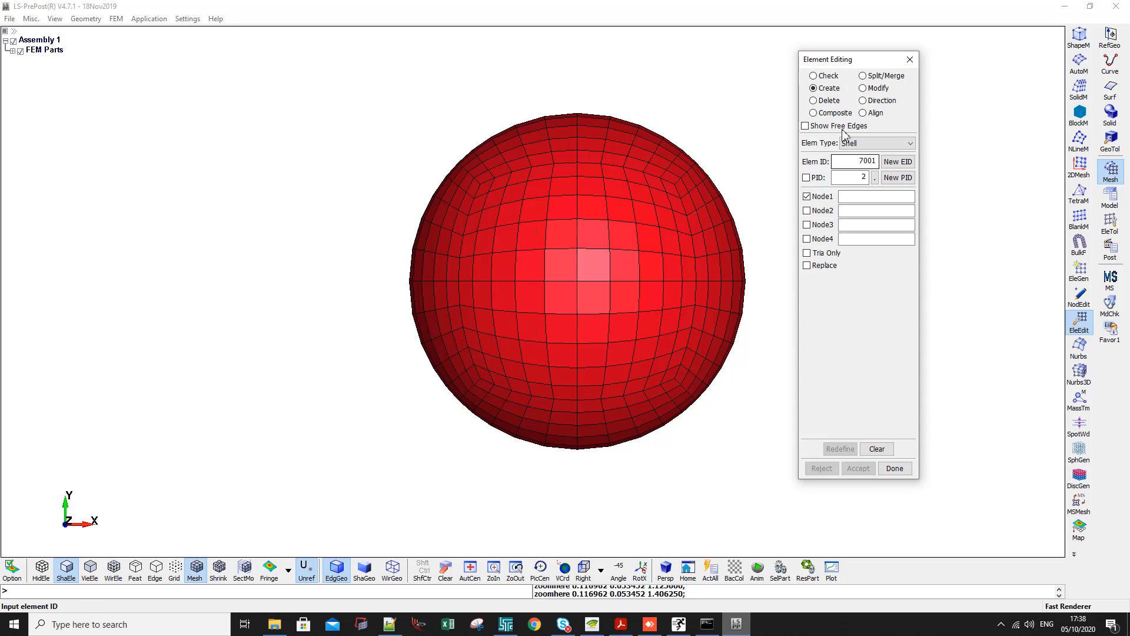
pyautogui.click(827, 106)
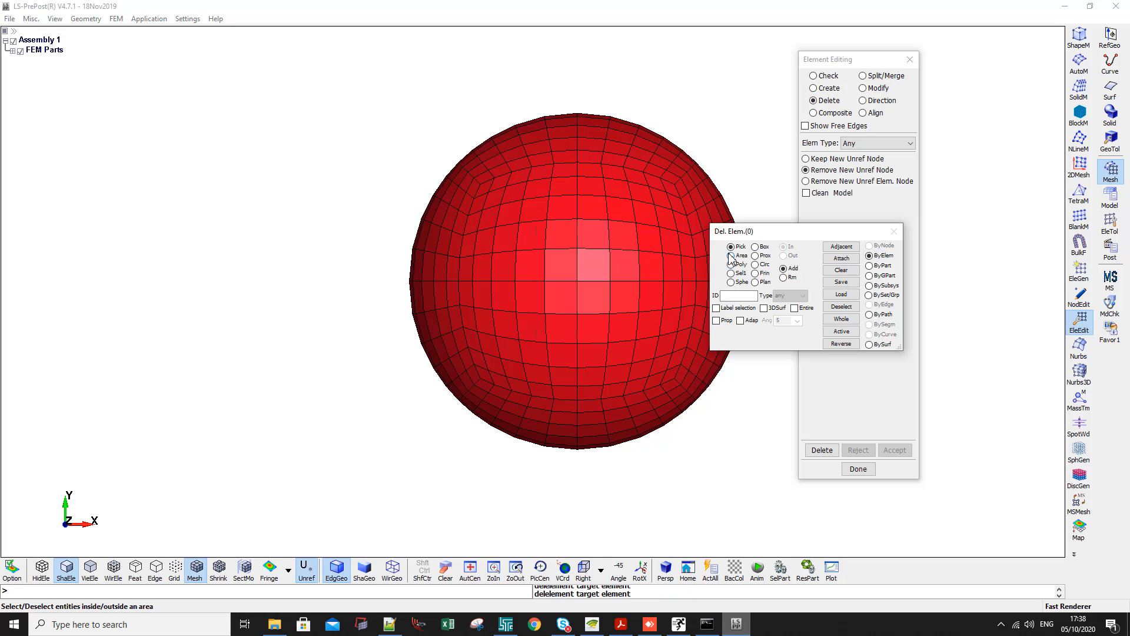
pyautogui.click(730, 256)
pyautogui.moveTo(373, 515)
pyautogui.mouseDown()
pyautogui.moveTo(510, 136)
pyautogui.moveTo(574, 59)
pyautogui.mouseUp()
pyautogui.click(822, 449)
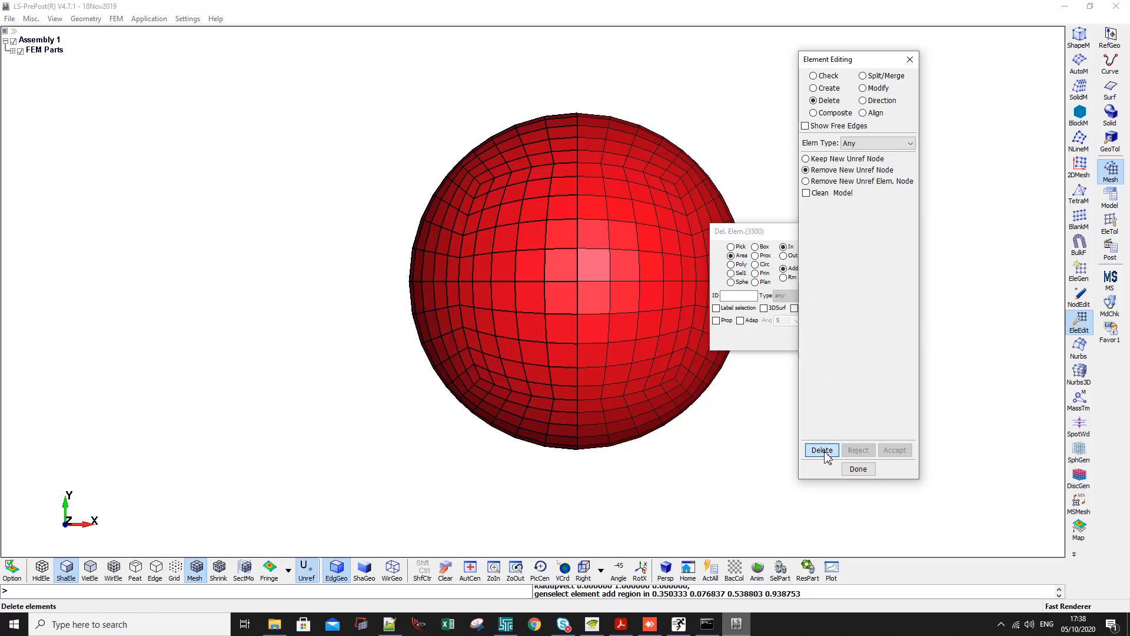
pyautogui.click(893, 451)
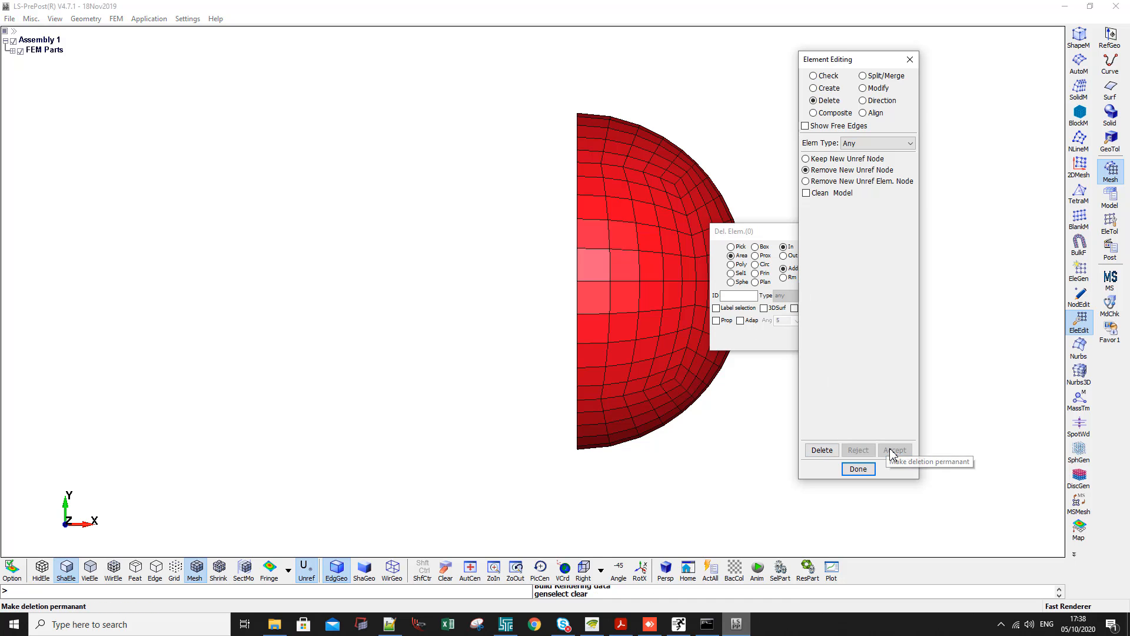
# Generate solid elements by dragging the hemisphere's flat cut face along -X, with thickness 0.3 and 15 segments
pyautogui.keyDown('shift'); pyautogui.moveTo(487, 311); pyautogui.dragTo(510, 303, button='middle'); pyautogui.keyUp('shift')
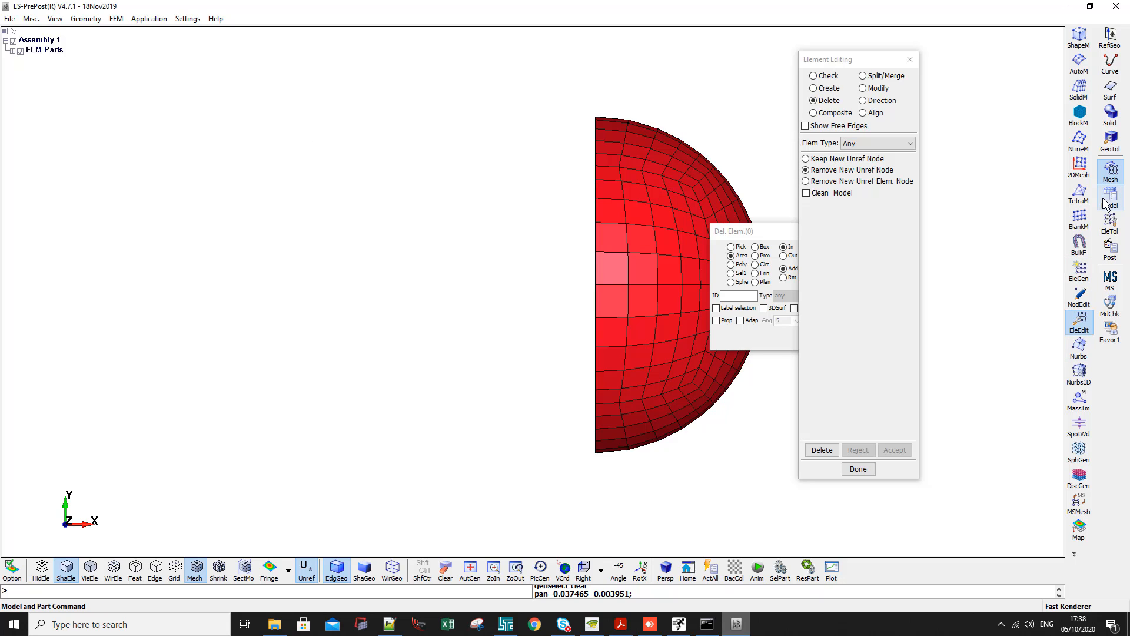
pyautogui.click(1085, 272)
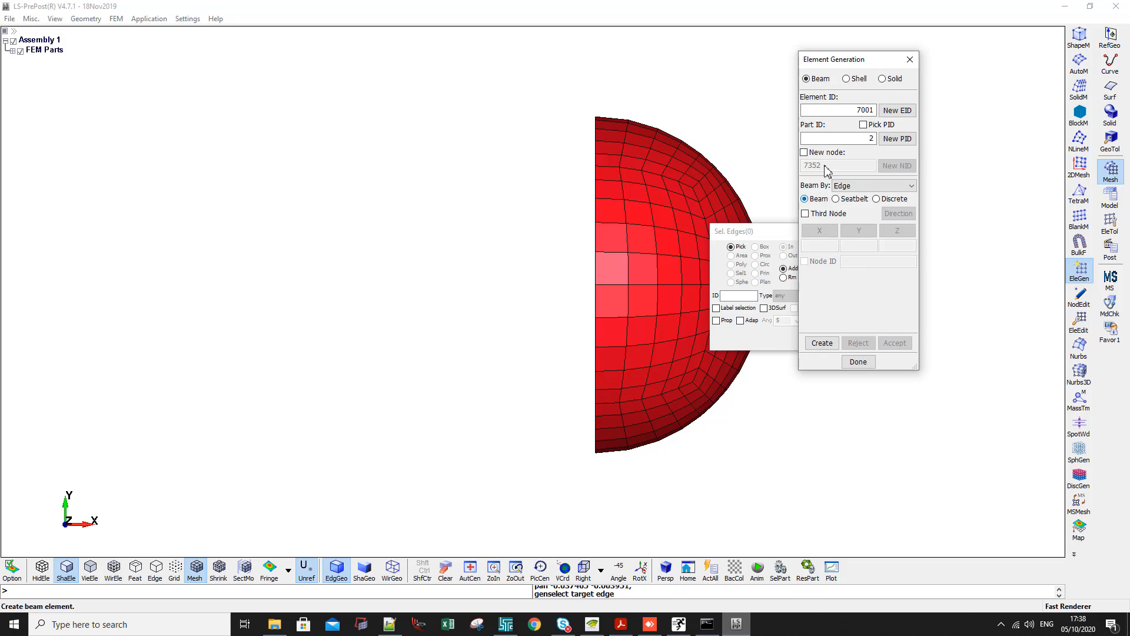
pyautogui.click(882, 78)
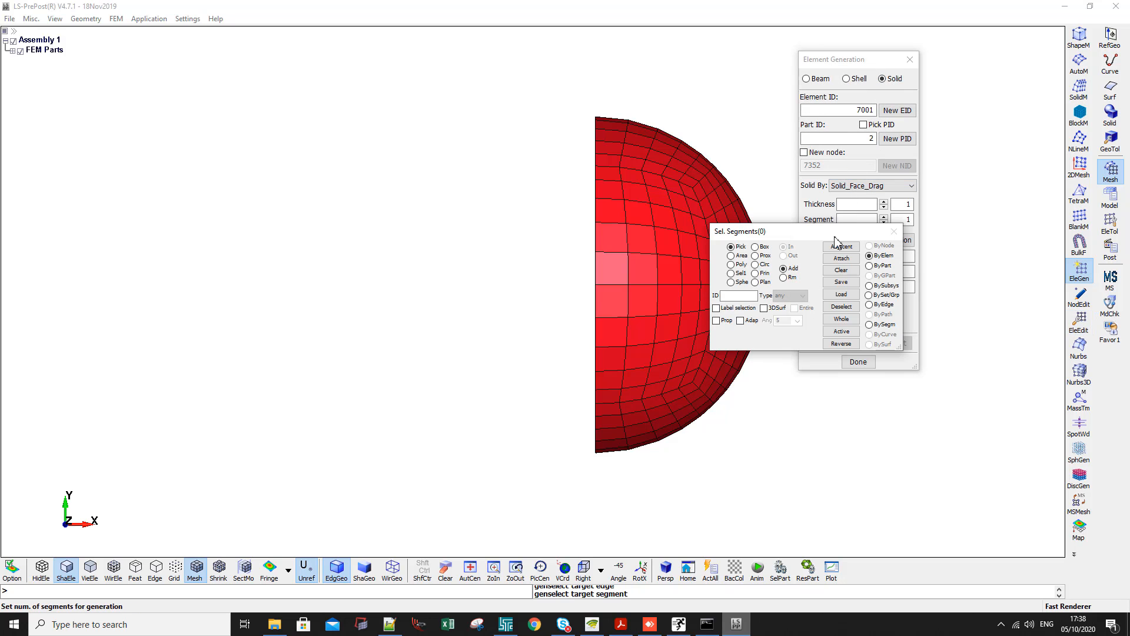
pyautogui.click(844, 203)
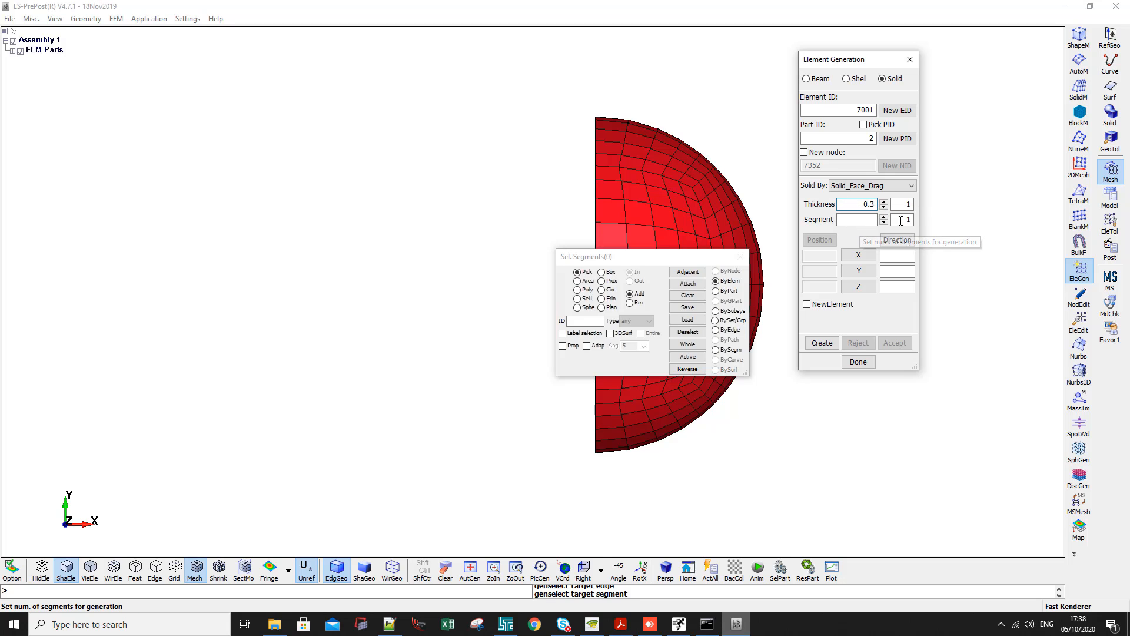
pyautogui.click(867, 220)
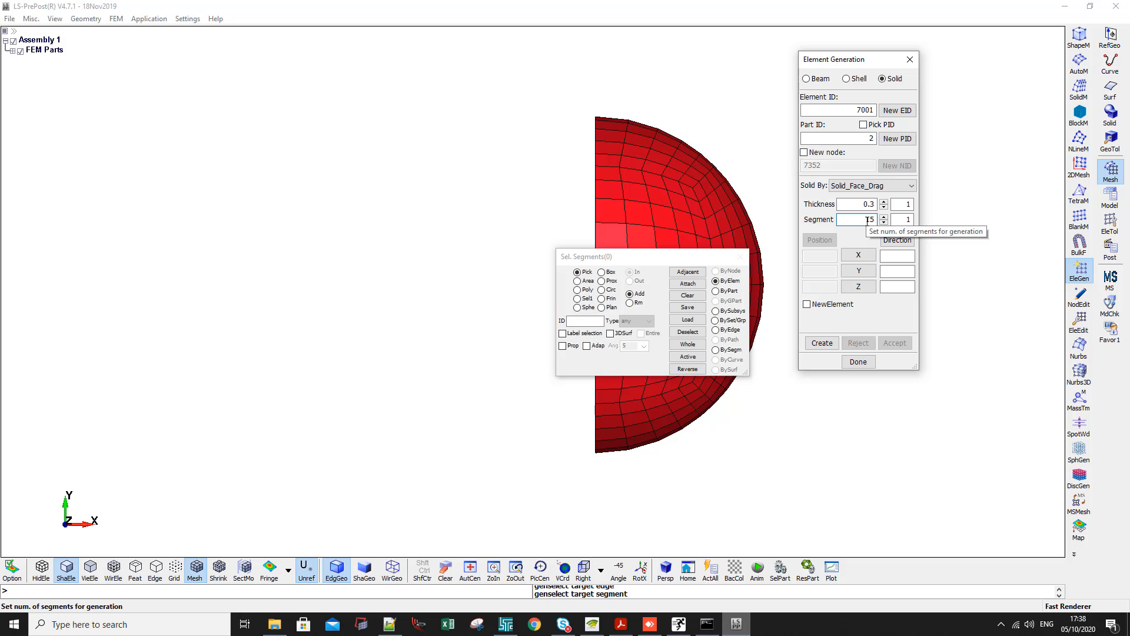
pyautogui.write('15')
pyautogui.click(858, 257)
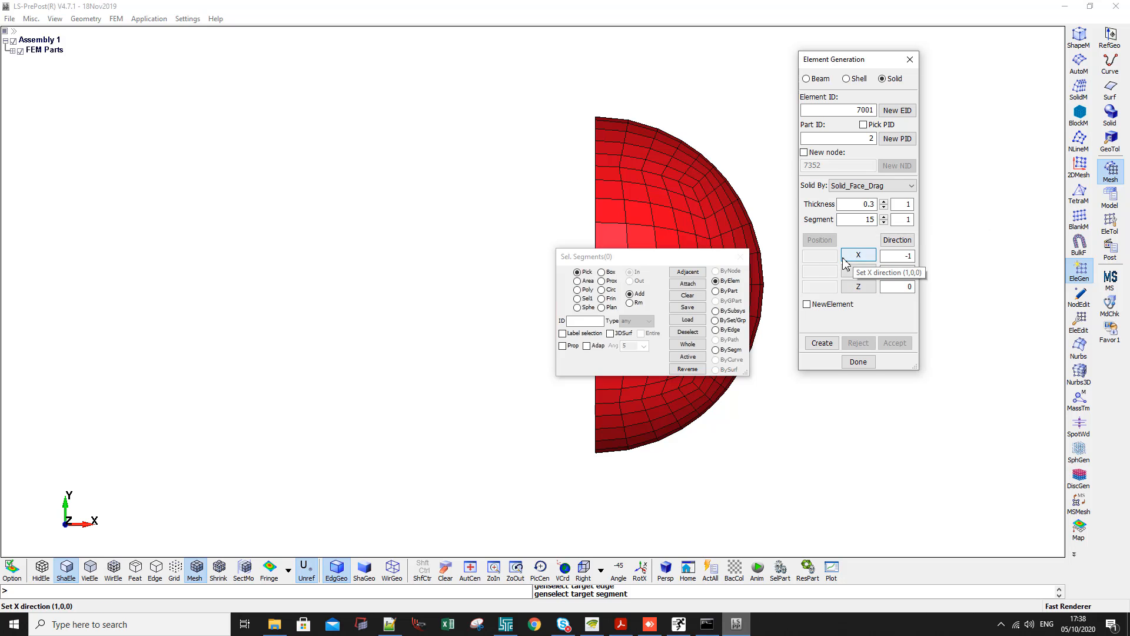
pyautogui.keyDown('shift'); pyautogui.moveTo(636, 219); pyautogui.dragTo(795, 233); pyautogui.keyUp('shift')
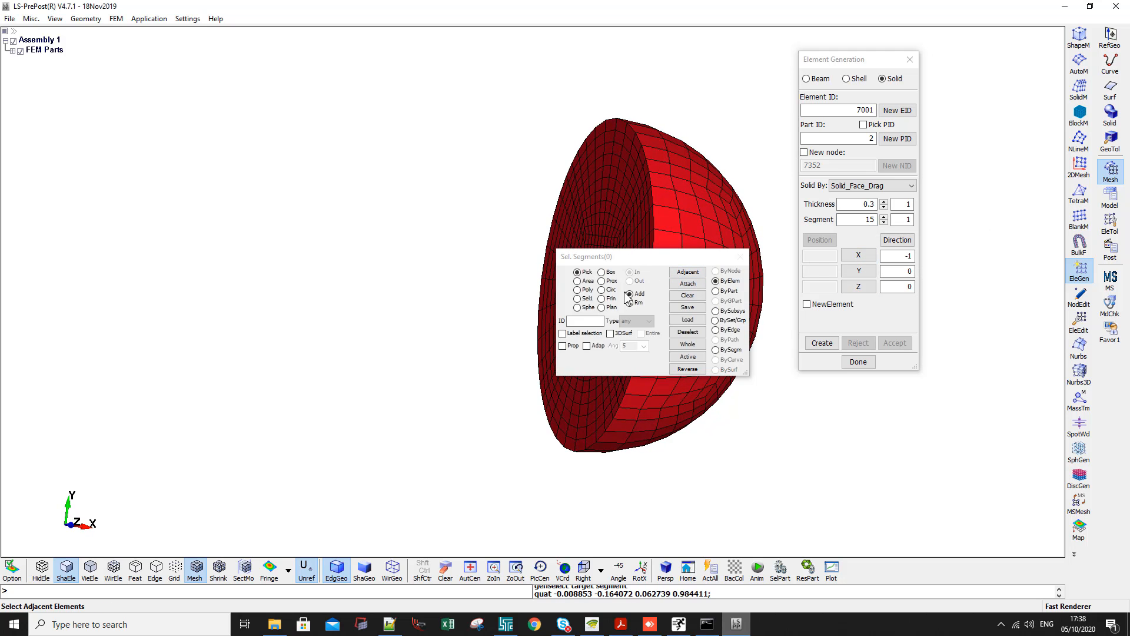
pyautogui.click(570, 346)
pyautogui.click(591, 196)
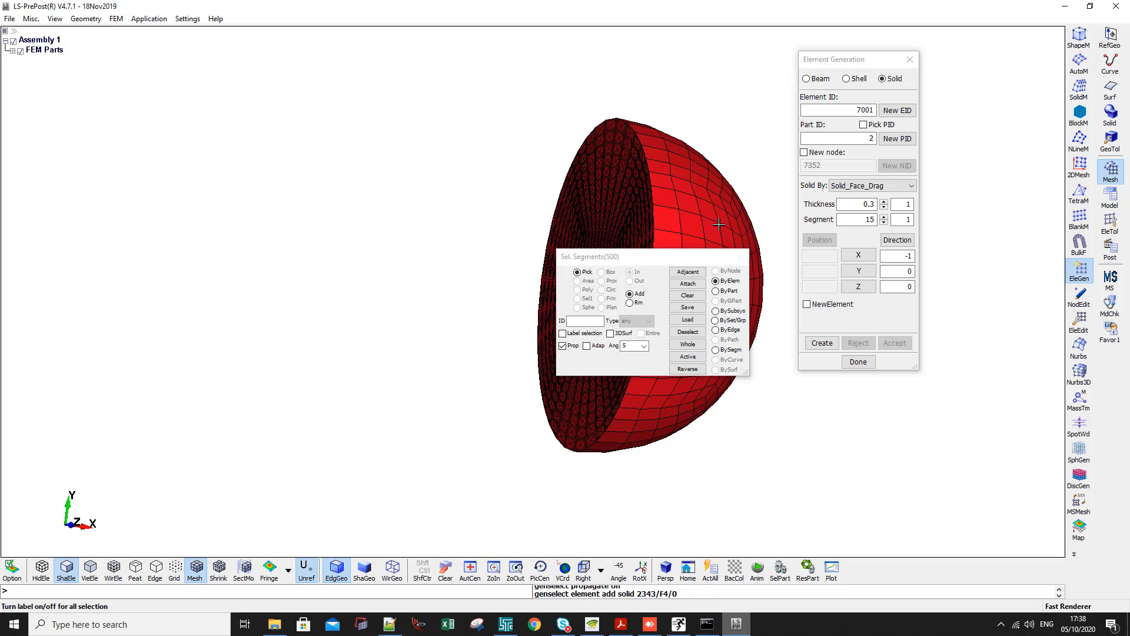
pyautogui.click(822, 343)
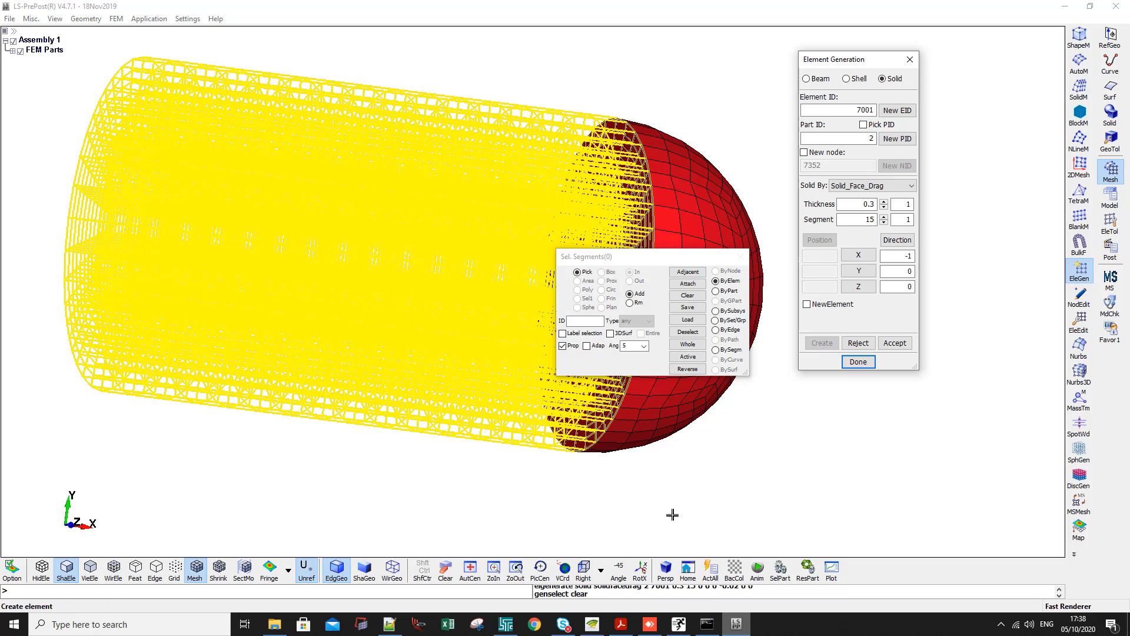
# Raise the dragged cylinder's segment count to 20 and accept the generated solid elements
pyautogui.click(583, 568)
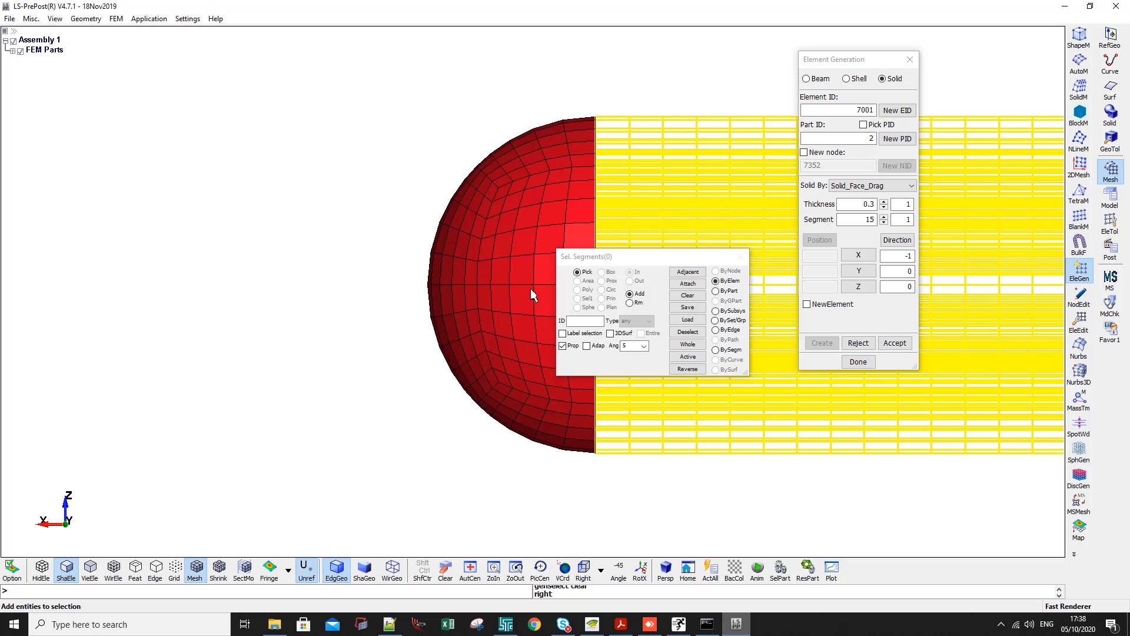
pyautogui.keyDown('shift'); pyautogui.moveTo(531, 294); pyautogui.dragTo(425, 274, button='middle'); pyautogui.keyUp('shift')
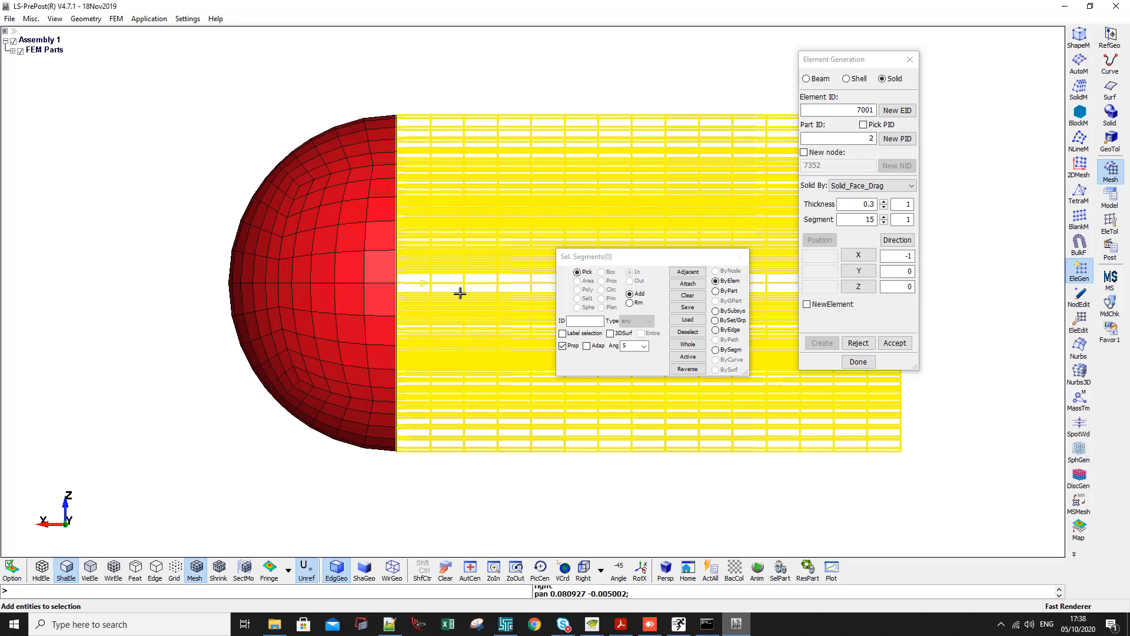
pyautogui.scroll(2, 400, 281)
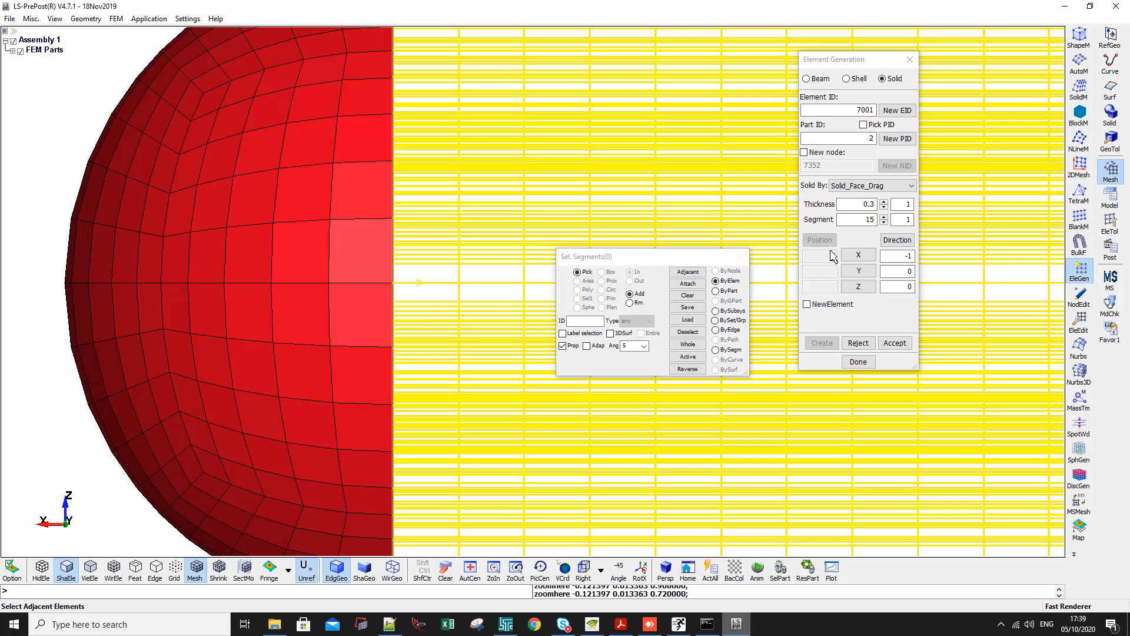
pyautogui.moveTo(852, 221); pyautogui.dragTo(920, 221)
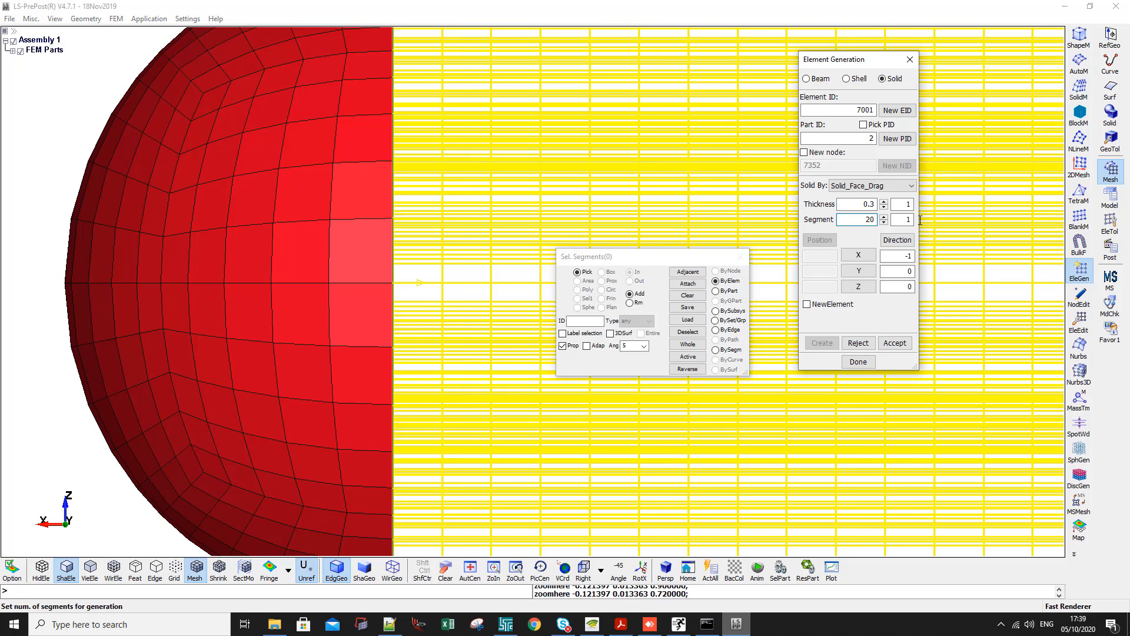
pyautogui.click(893, 343)
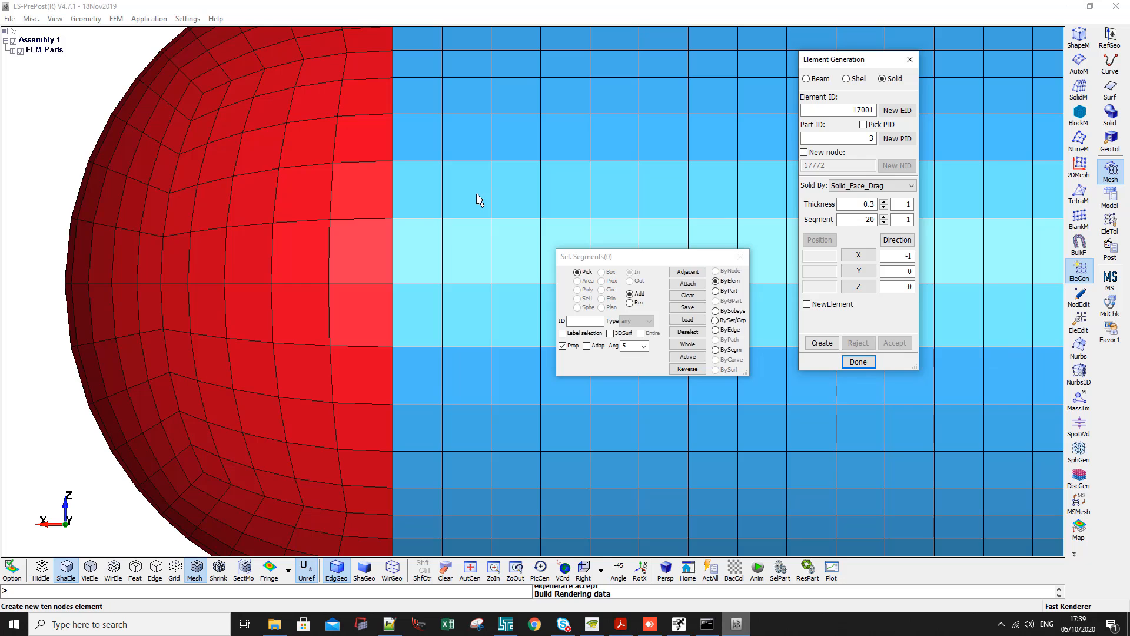
pyautogui.scroll(-2, 480, 200)
pyautogui.scroll(-2, 582, 184)
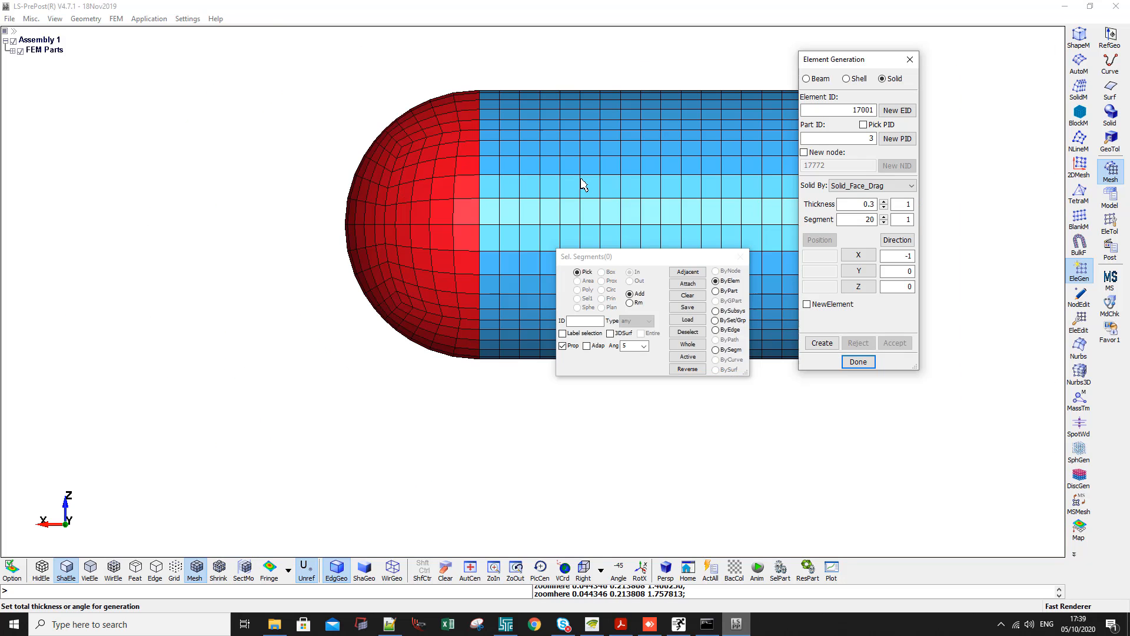
pyautogui.moveTo(847, 58); pyautogui.dragTo(655, 326)
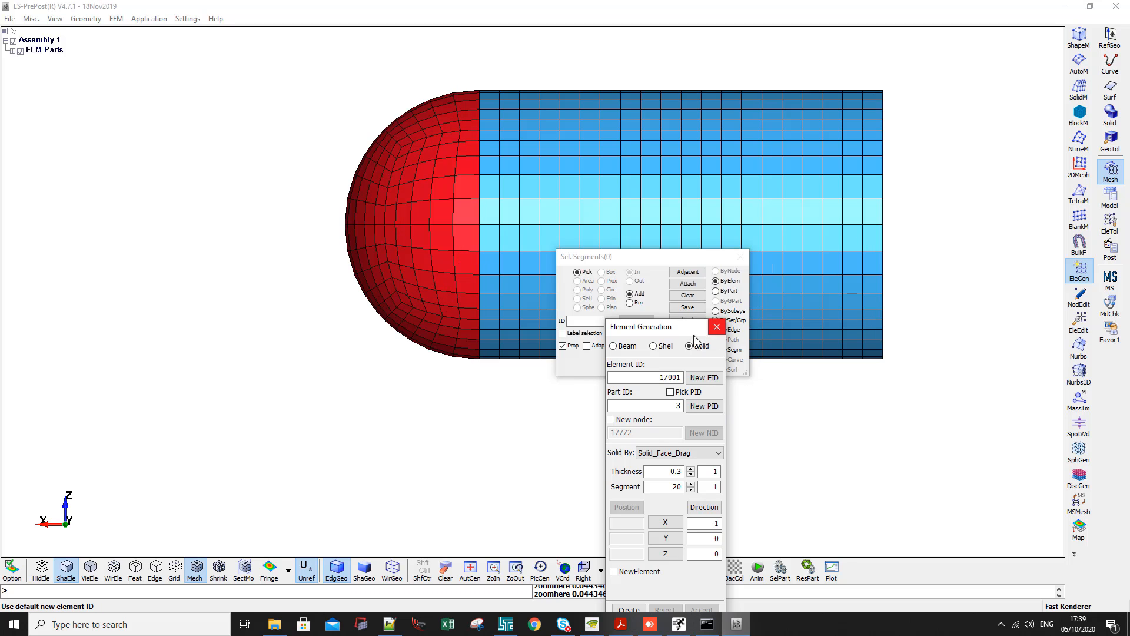
pyautogui.moveTo(692, 326); pyautogui.dragTo(900, 208)
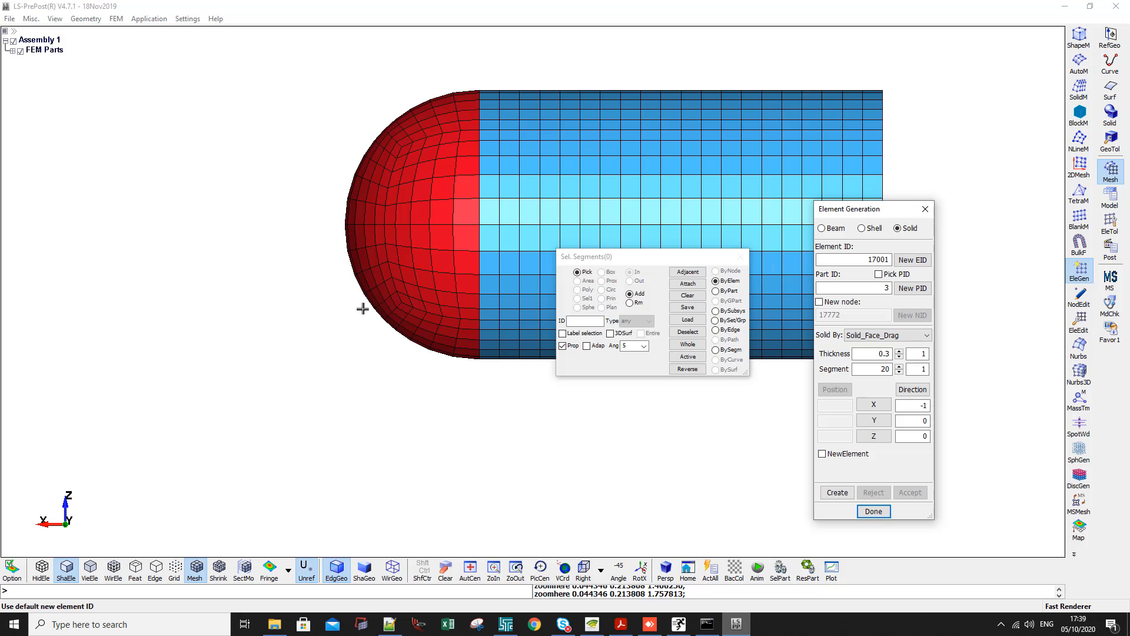
pyautogui.keyDown('ctrl'); pyautogui.moveTo(496, 178); pyautogui.dragTo(622, 135, button='middle'); pyautogui.keyUp('ctrl')
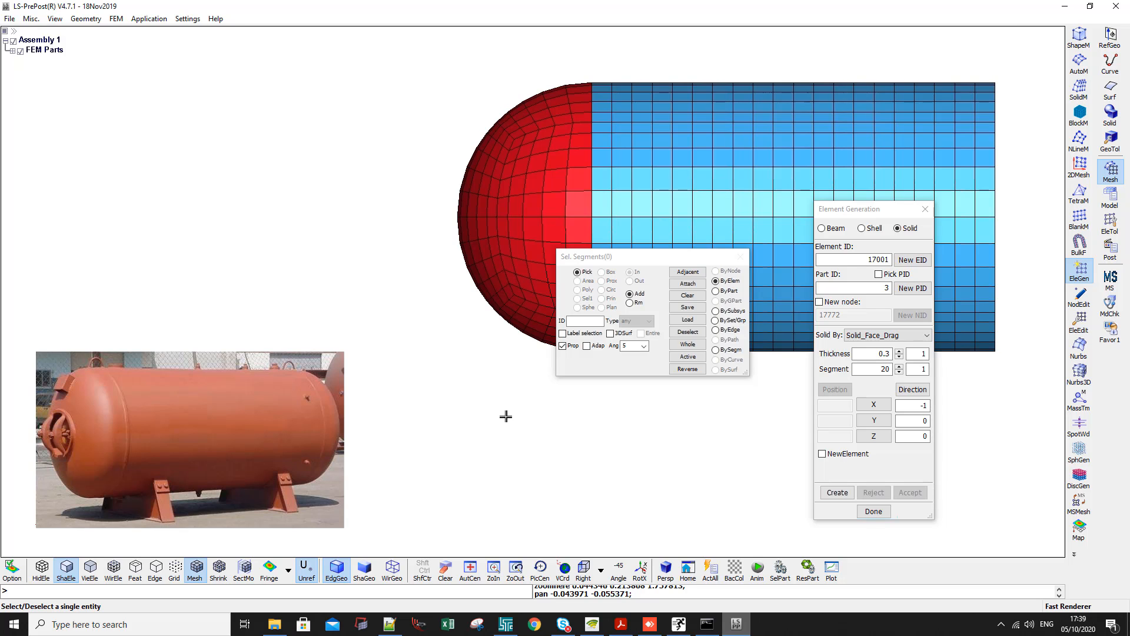
# Set up a Scale transform along X, with its origin at a node on the dome–cylinder junction and a scale factor of 1.1
pyautogui.moveTo(583, 257); pyautogui.dragTo(614, 382)
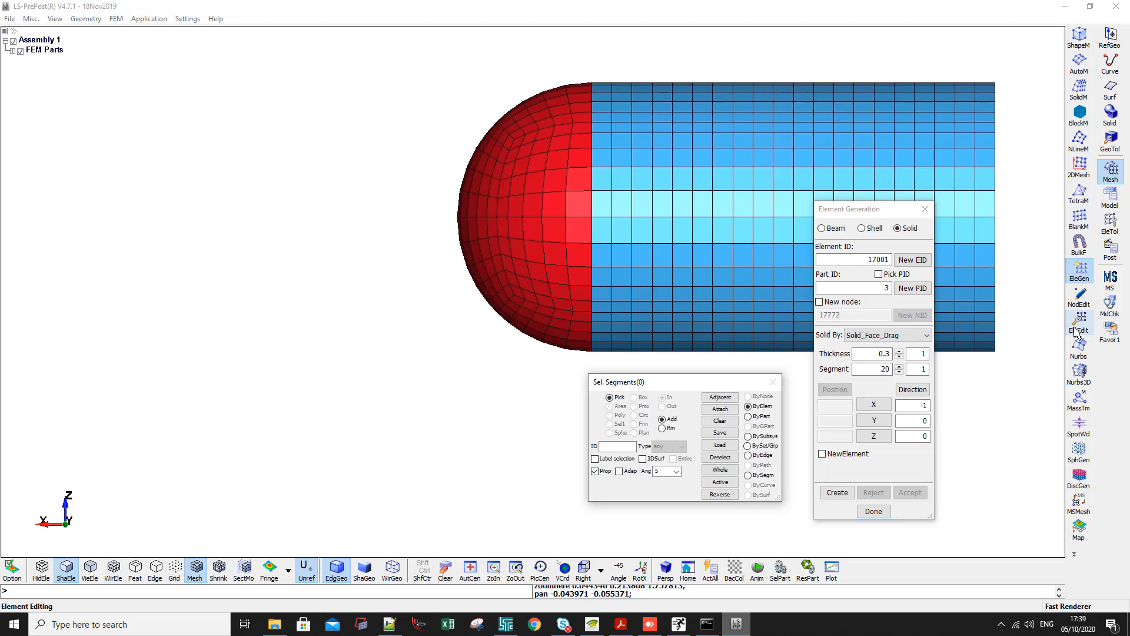
pyautogui.click(1110, 221)
pyautogui.click(1078, 174)
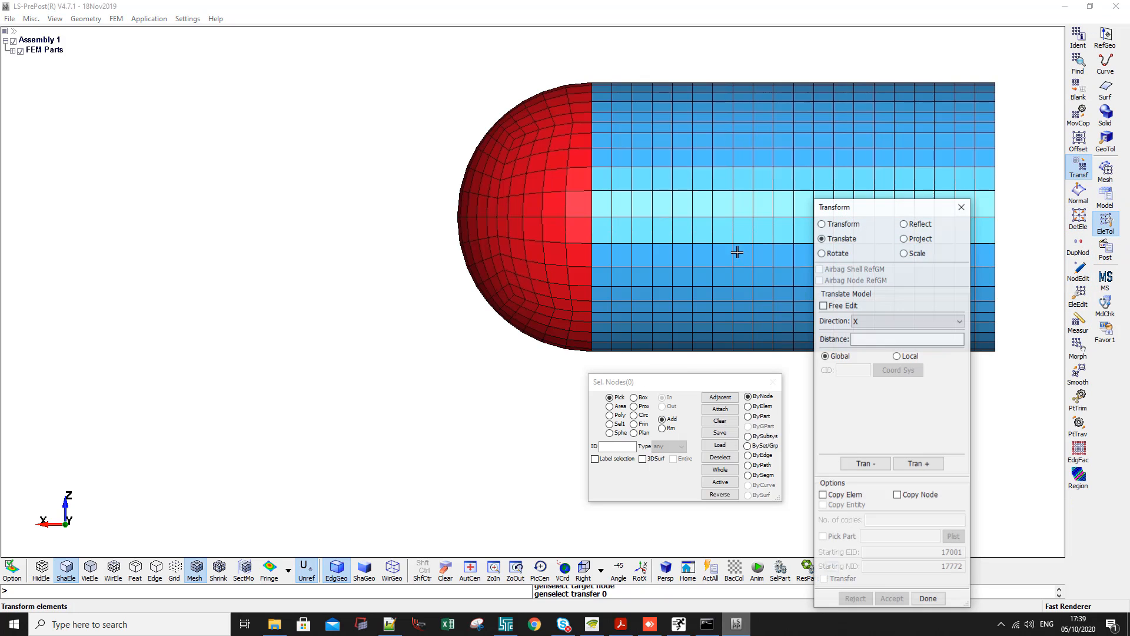
pyautogui.click(898, 247)
pyautogui.moveTo(864, 204); pyautogui.dragTo(771, 91)
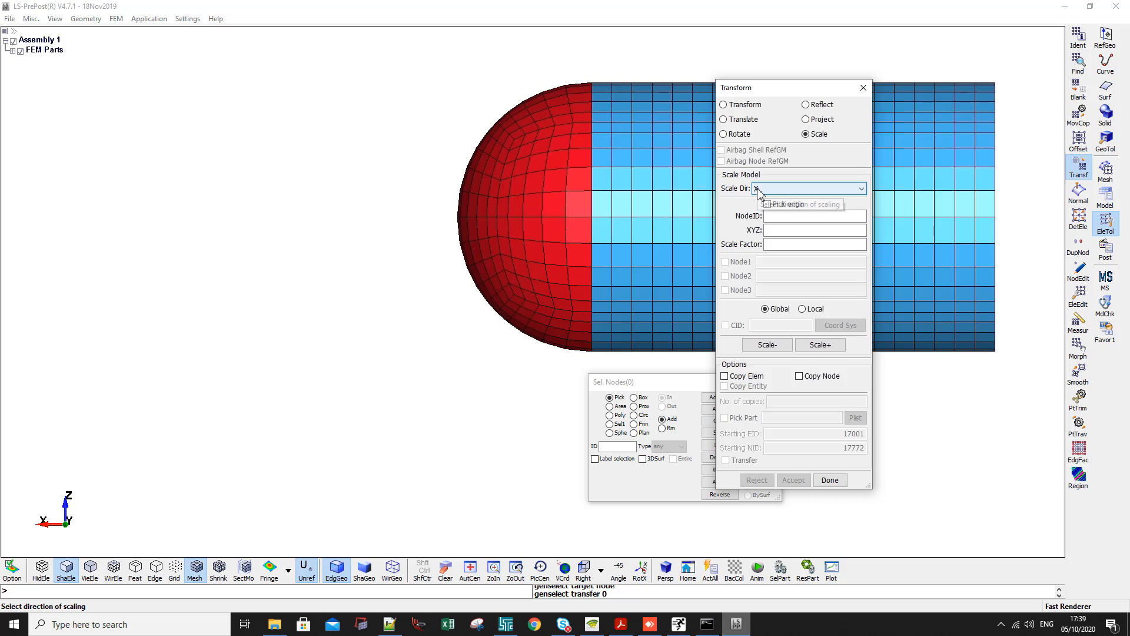
pyautogui.click(768, 205)
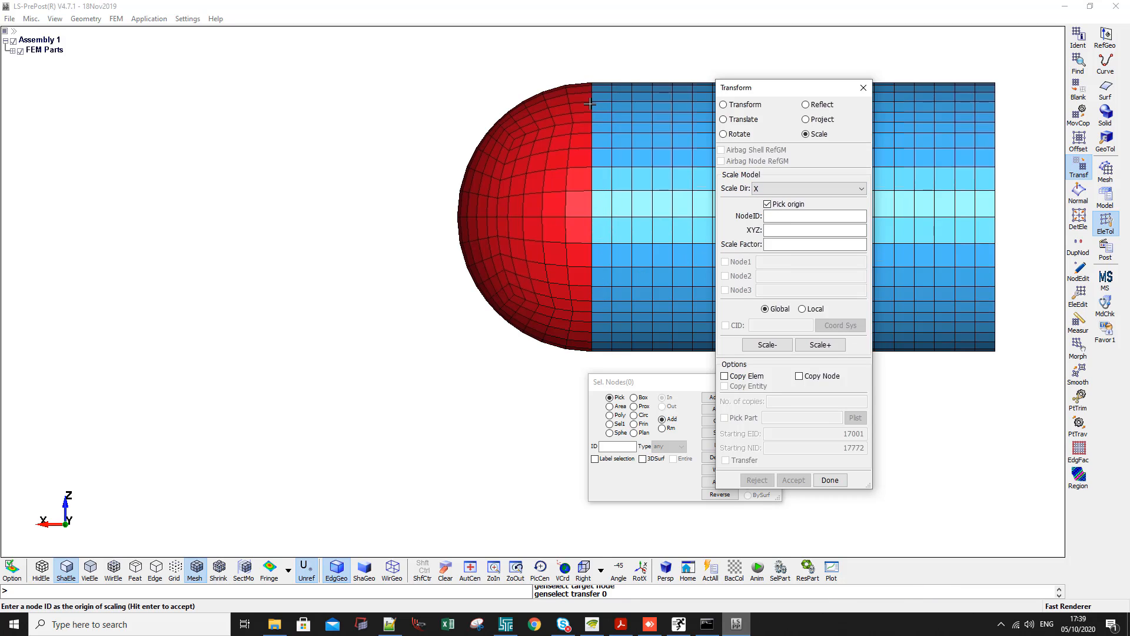
pyautogui.click(591, 213)
pyautogui.click(804, 243)
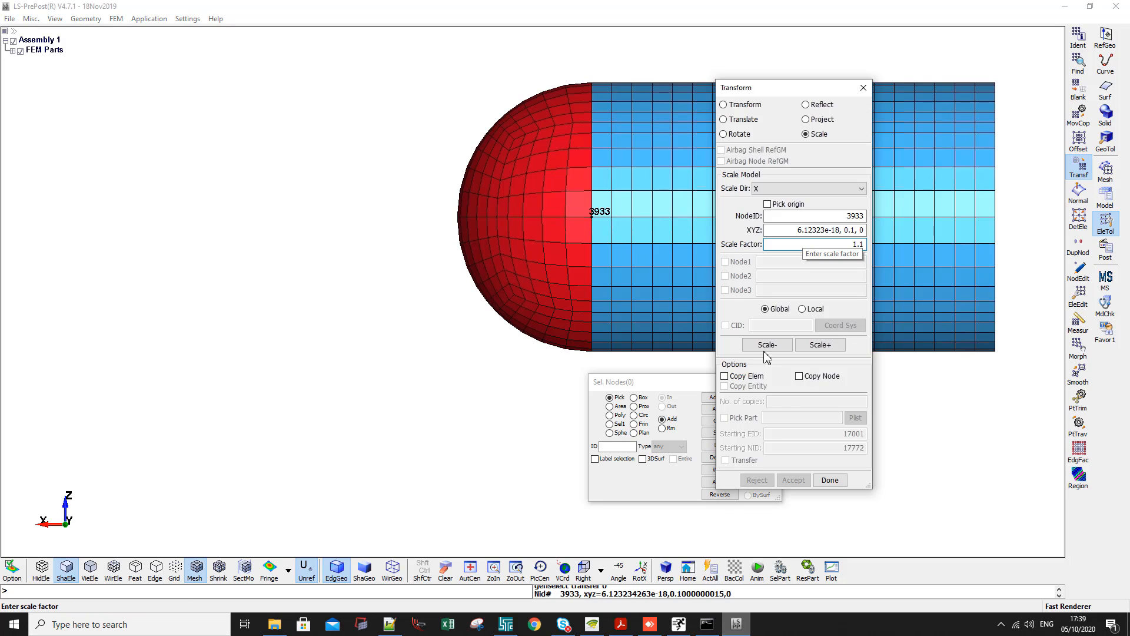
# Select all nodes of the dome part, scale them down three times to flatten the dome, and accept
pyautogui.click(676, 395)
pyautogui.click(748, 416)
pyautogui.click(527, 190)
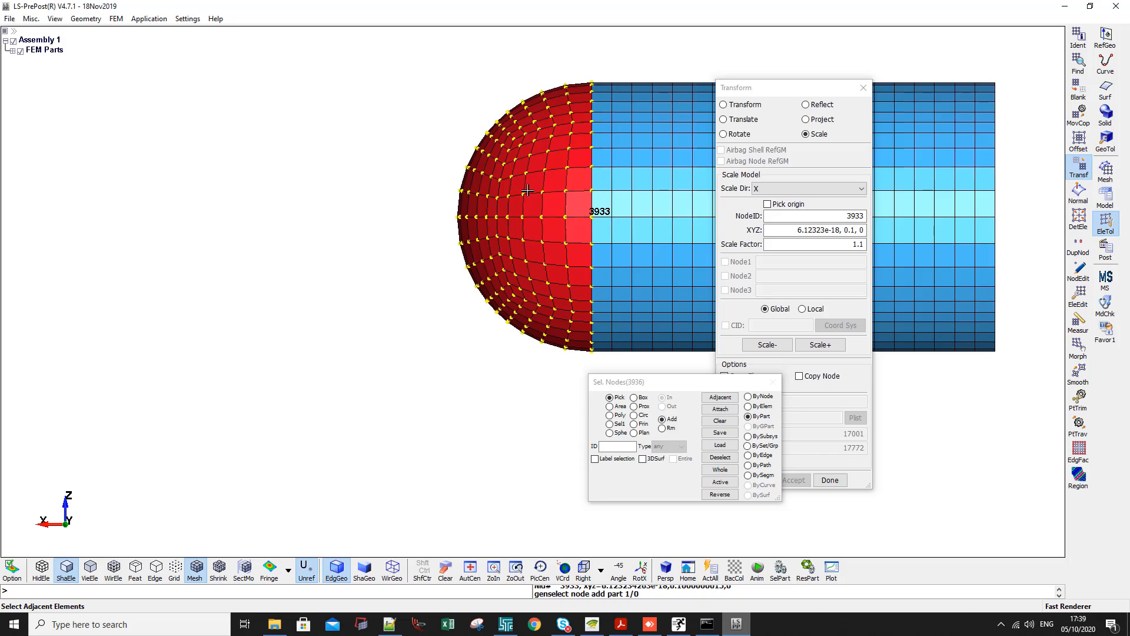
pyautogui.moveTo(694, 382); pyautogui.dragTo(545, 406)
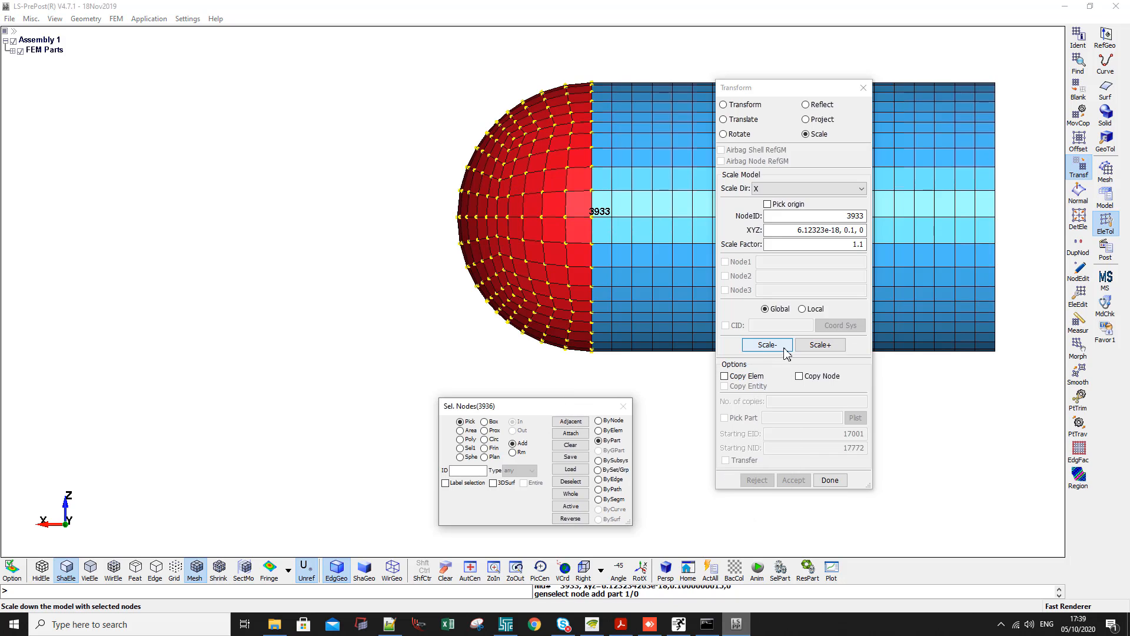
pyautogui.click(766, 345)
pyautogui.click(766, 345)
pyautogui.click(766, 345)
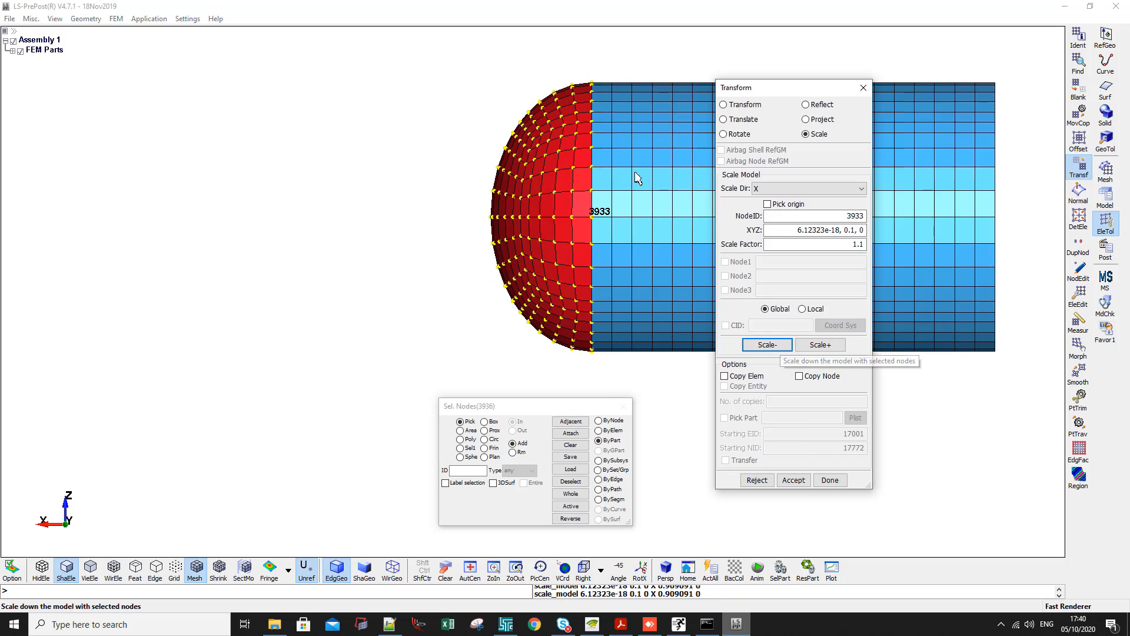
pyautogui.keyDown('shift'); pyautogui.moveTo(636, 178); pyautogui.dragTo(534, 193, button='middle'); pyautogui.keyUp('shift')
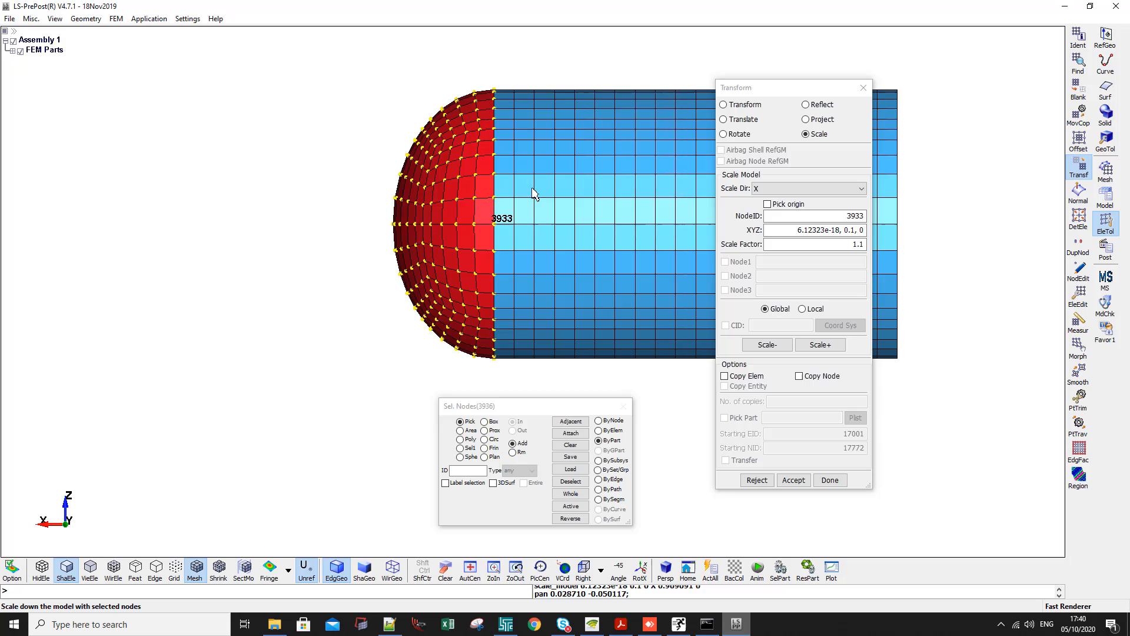
pyautogui.click(794, 480)
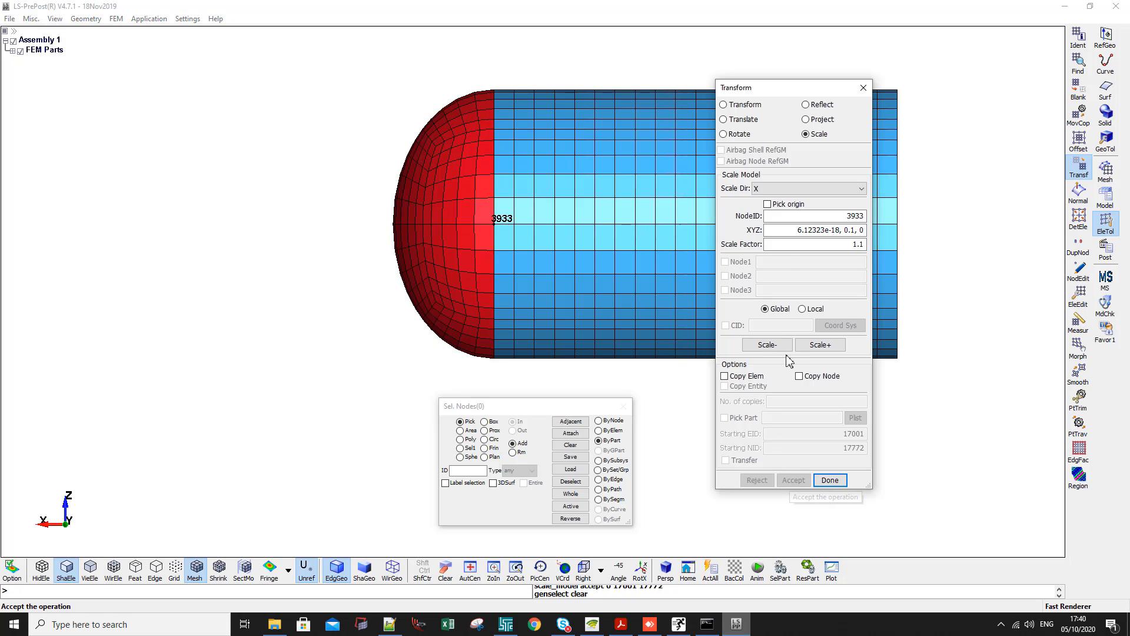
# Set up a reflection of the dome part's nodes about the Norm X plane with origin -0.15,0,0
pyautogui.click(810, 104)
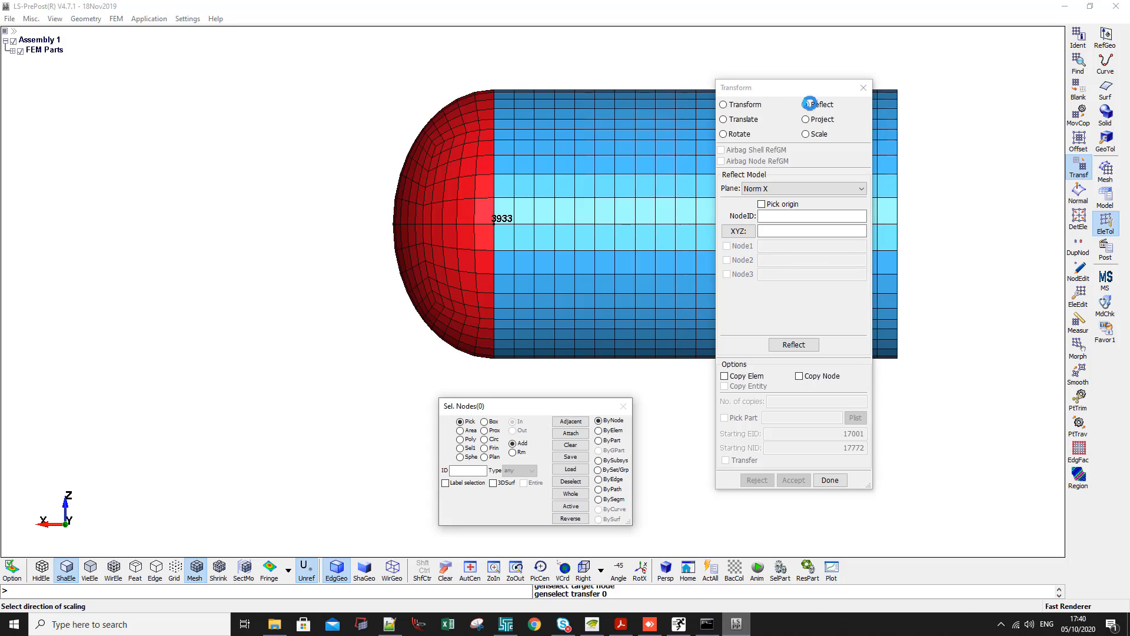
pyautogui.moveTo(802, 88); pyautogui.dragTo(746, 88)
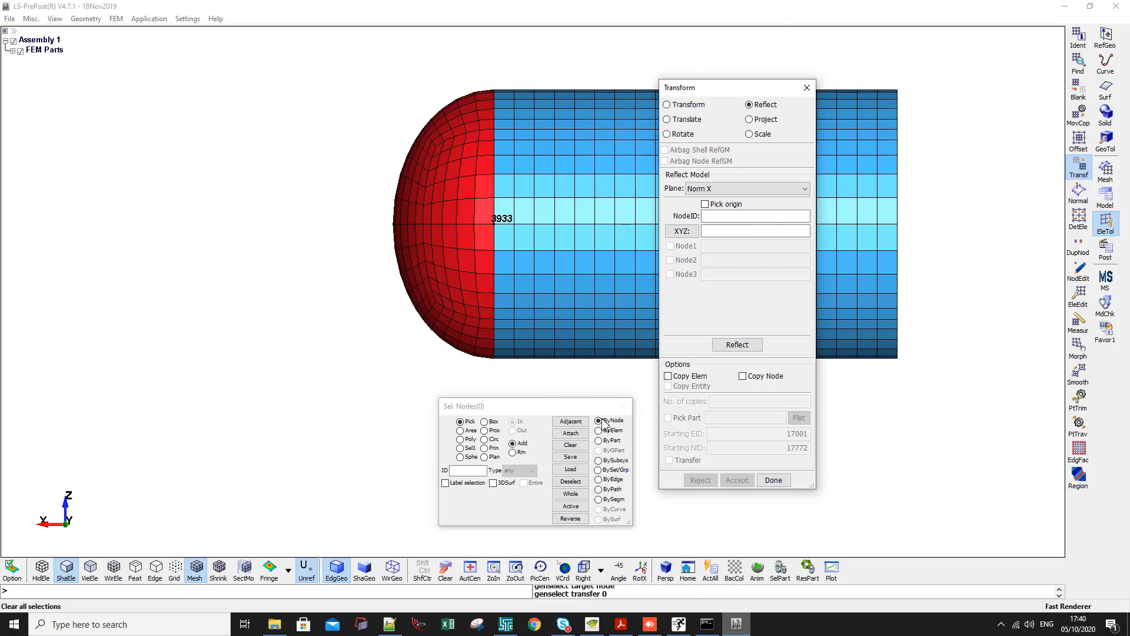
pyautogui.click(612, 440)
pyautogui.click(448, 215)
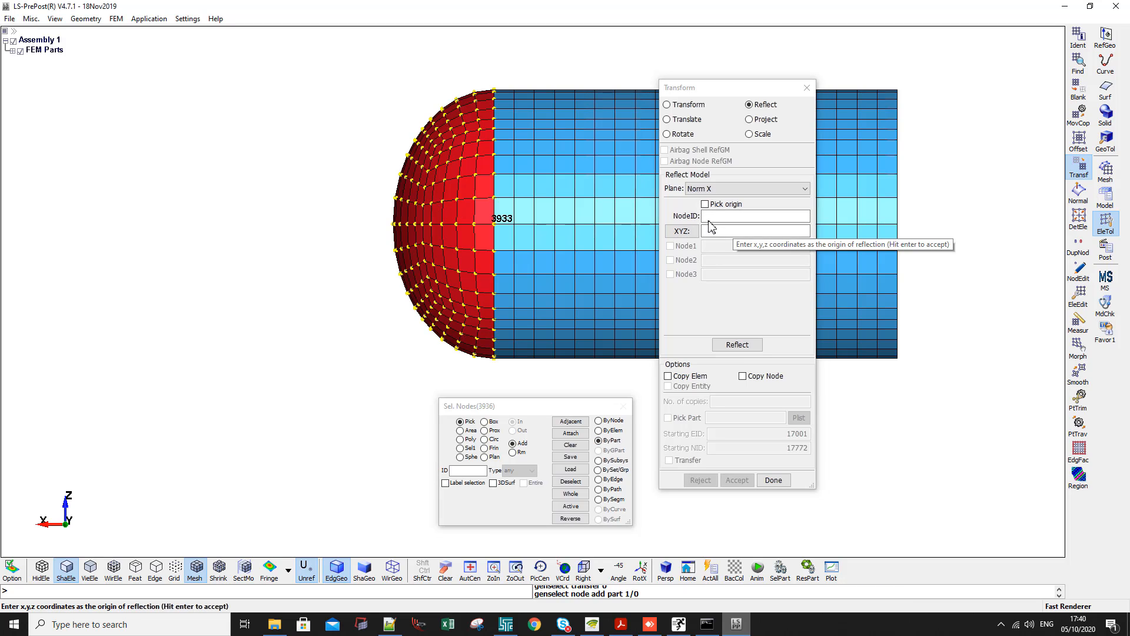
pyautogui.click(753, 231)
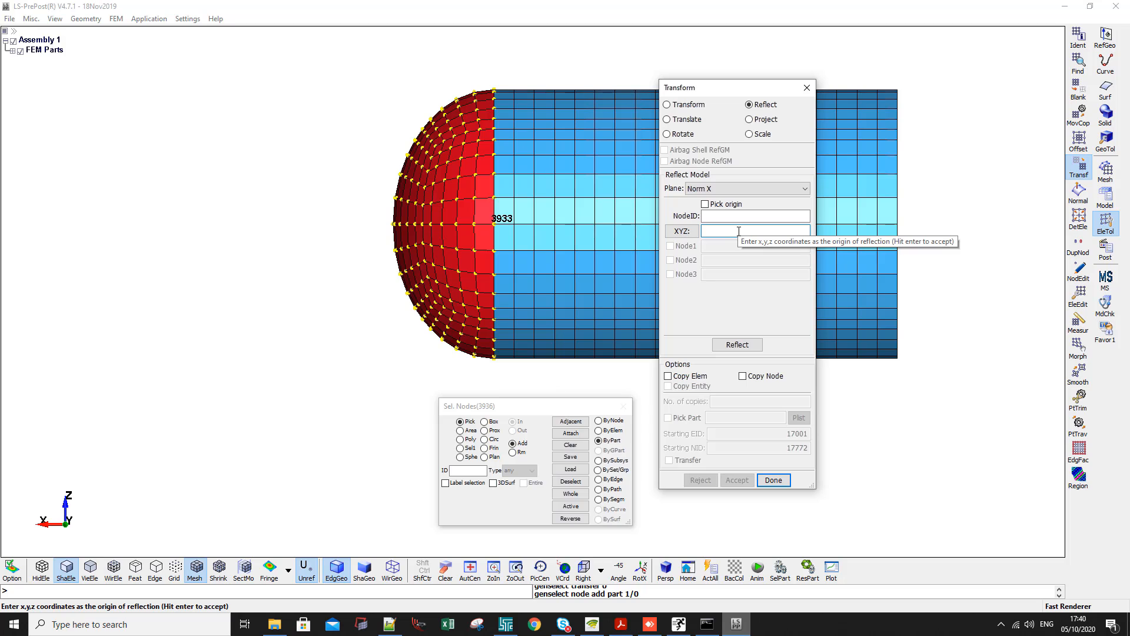
pyautogui.moveTo(700, 83); pyautogui.dragTo(313, 82)
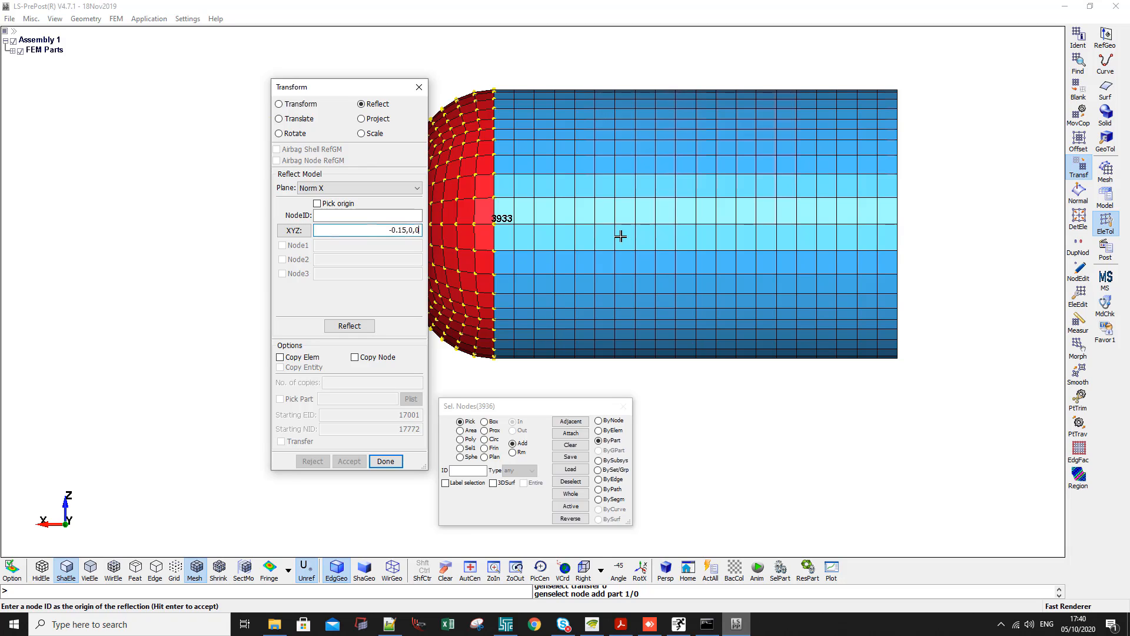
# Reflect the dome with element copying enabled to close the cylinder's open end, and accept the result
pyautogui.click(280, 357)
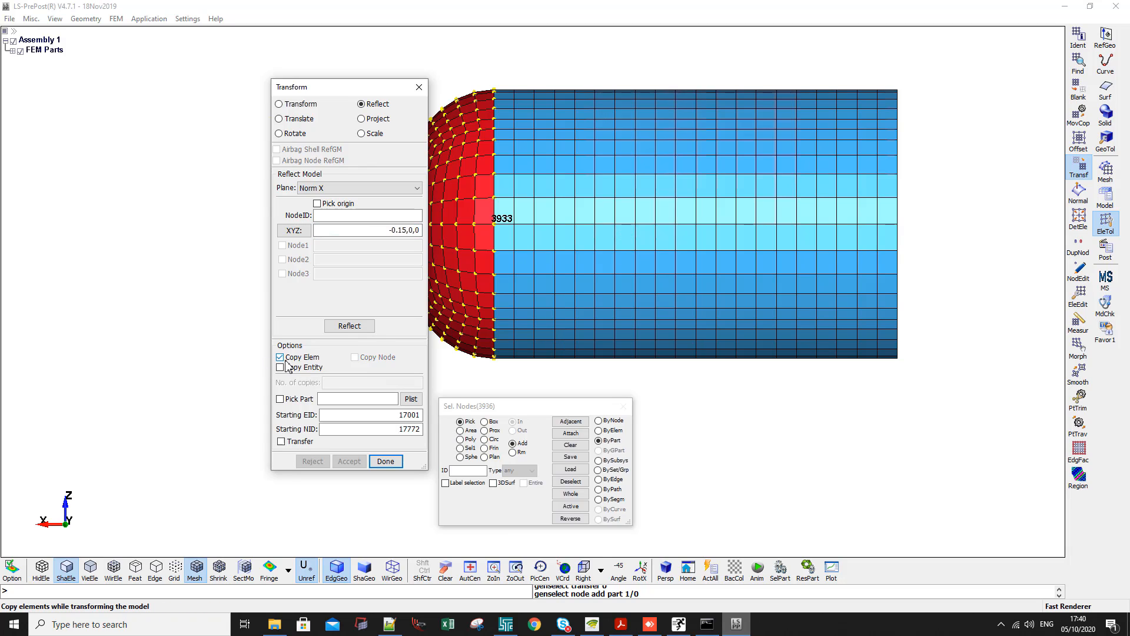
pyautogui.click(339, 330)
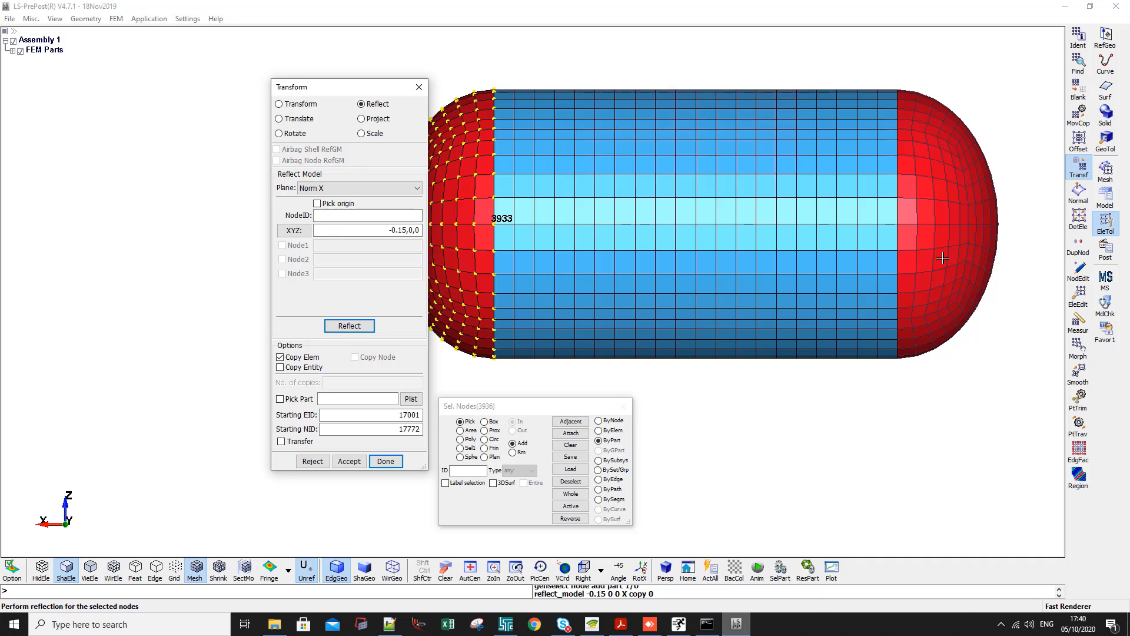
pyautogui.scroll(2, 896, 228)
pyautogui.scroll(2, 896, 227)
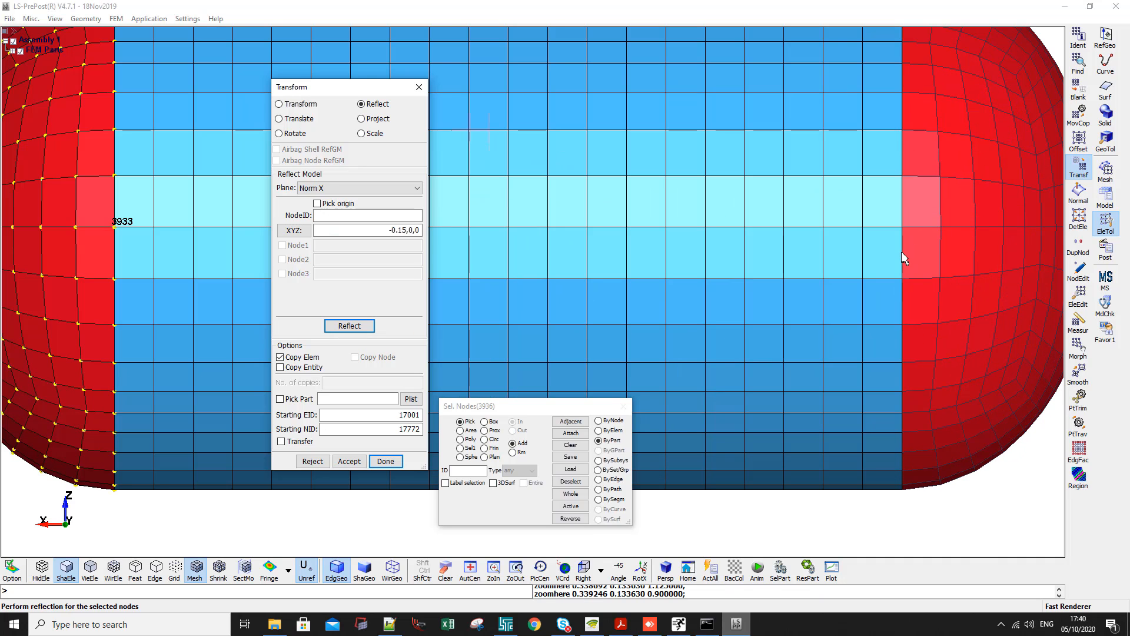
pyautogui.scroll(-4, 905, 259)
pyautogui.click(348, 461)
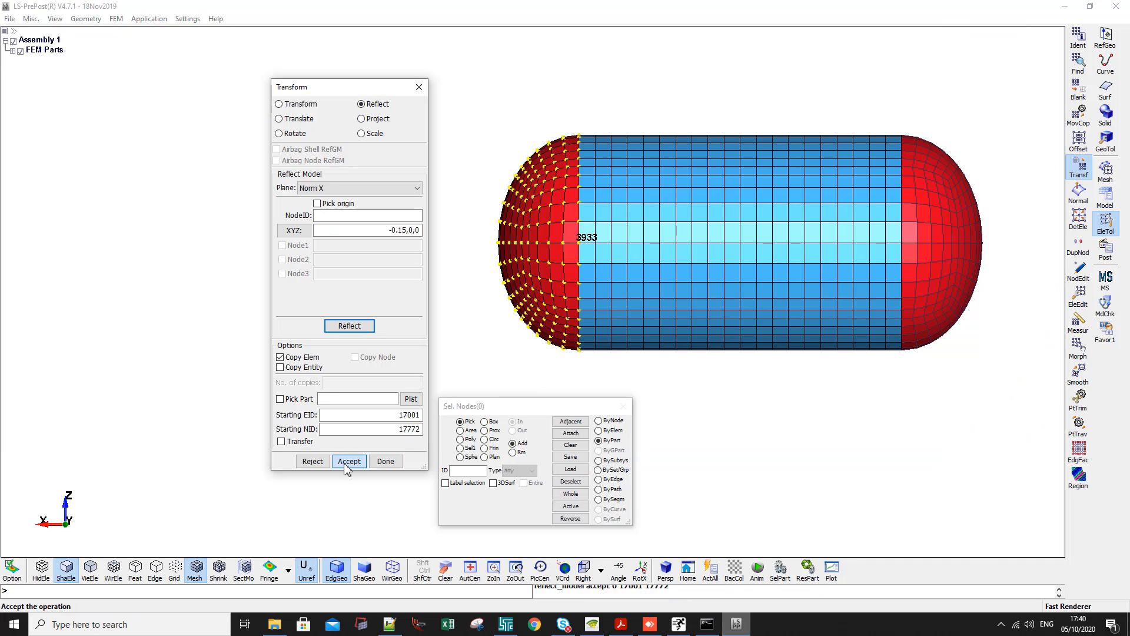
# Find the model's duplicate nodes, merge them with the smaller node IDs kept, and accept
pyautogui.click(1079, 244)
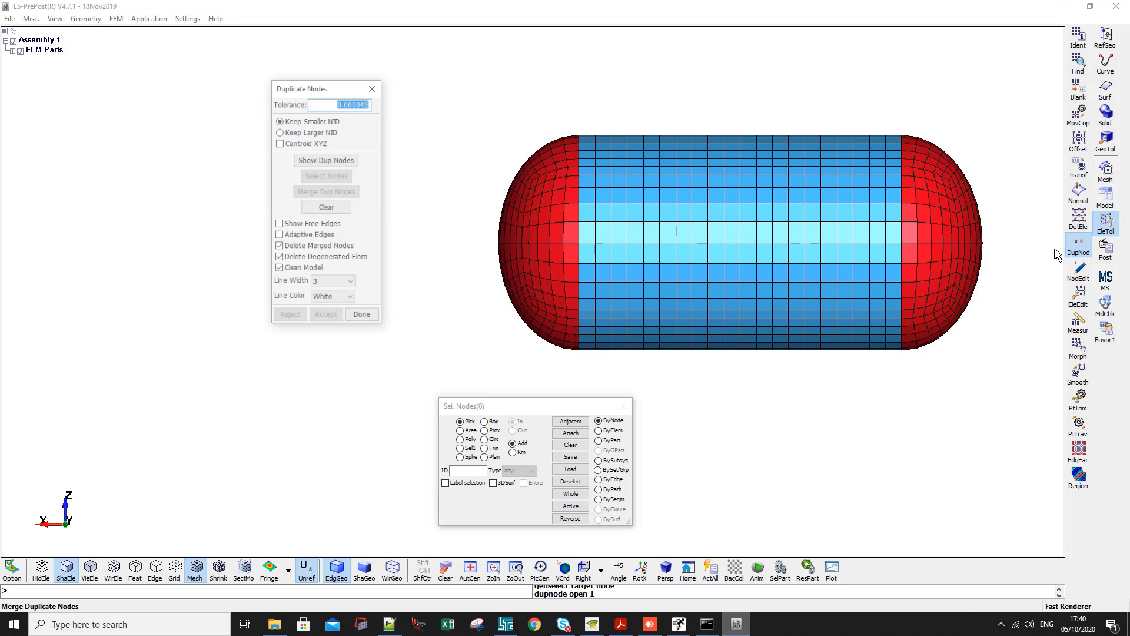
pyautogui.click(326, 160)
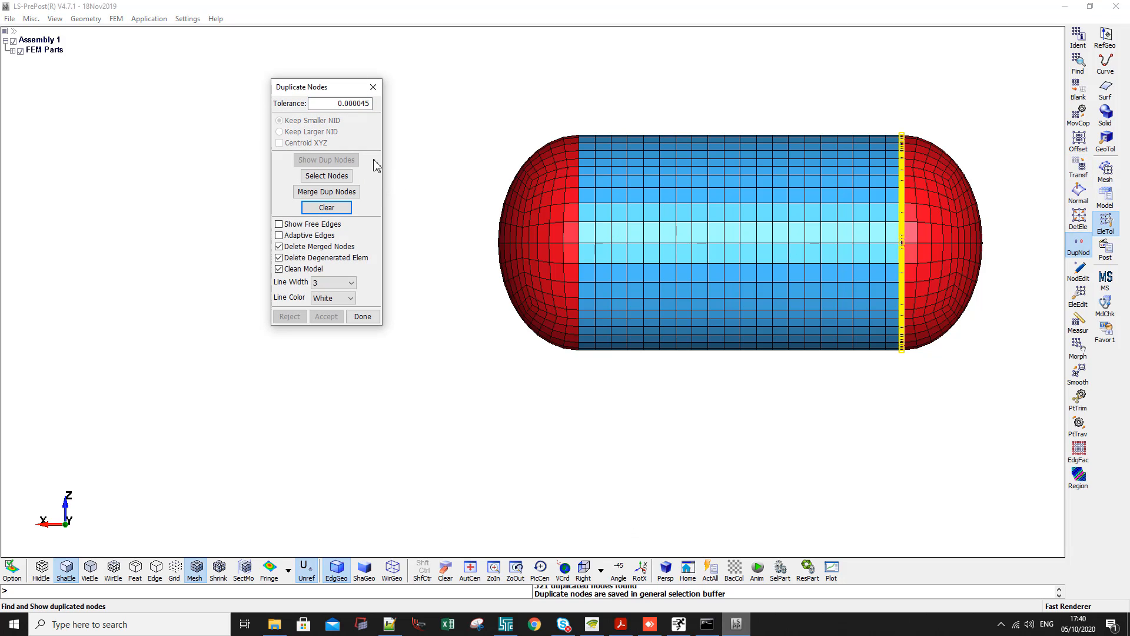
pyautogui.click(339, 197)
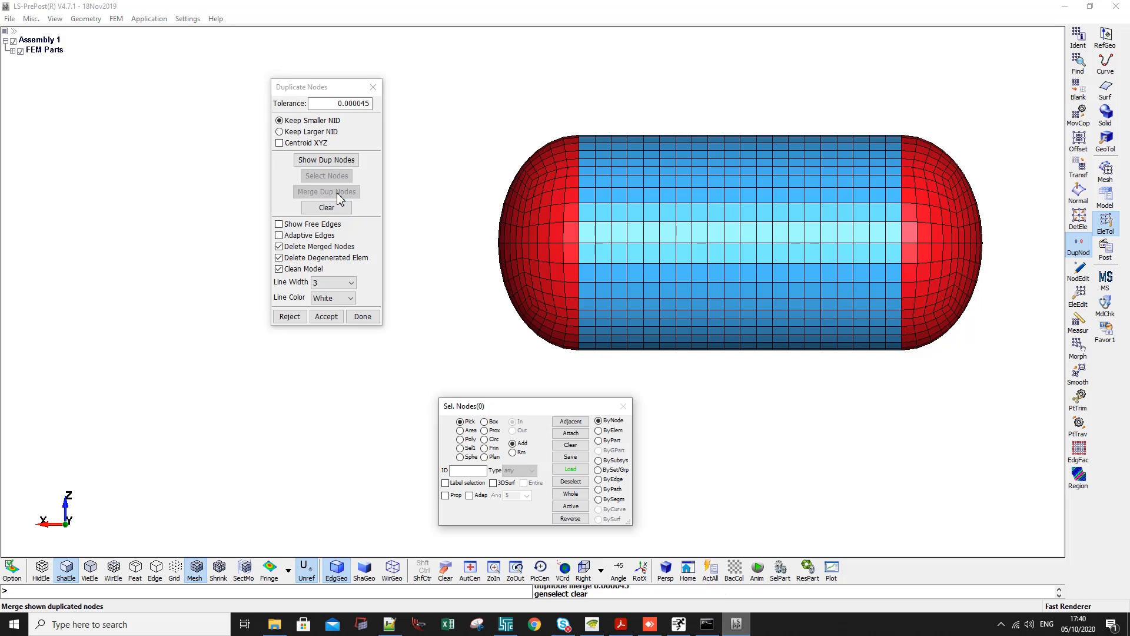
pyautogui.click(326, 316)
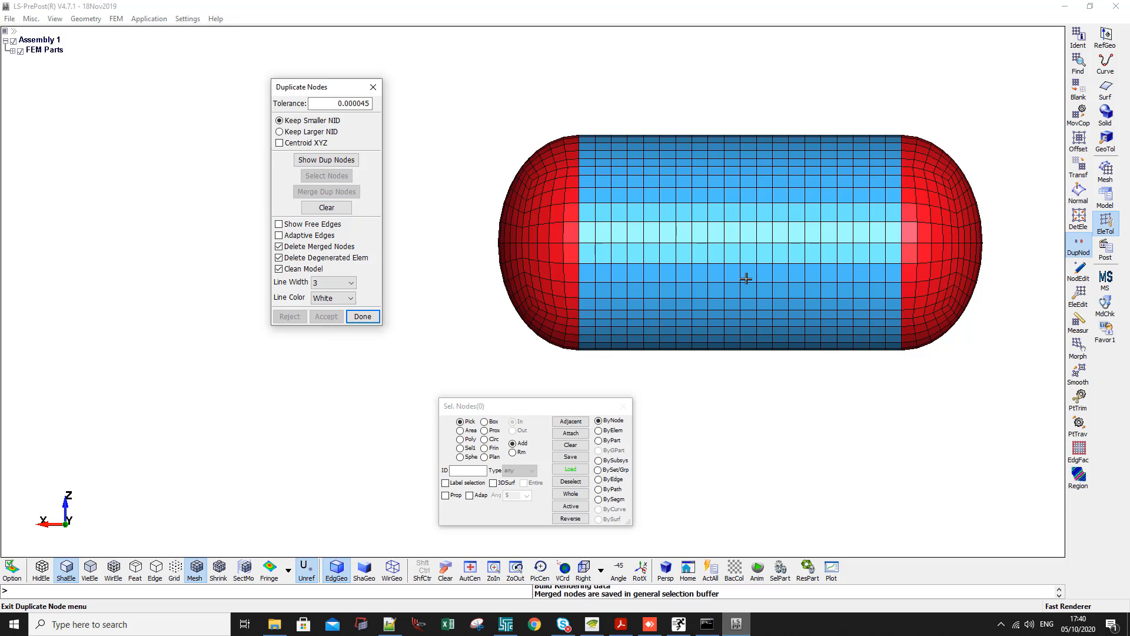
# Start moving elements to another part, with part 1 as the target renamed to Air
pyautogui.click(1079, 113)
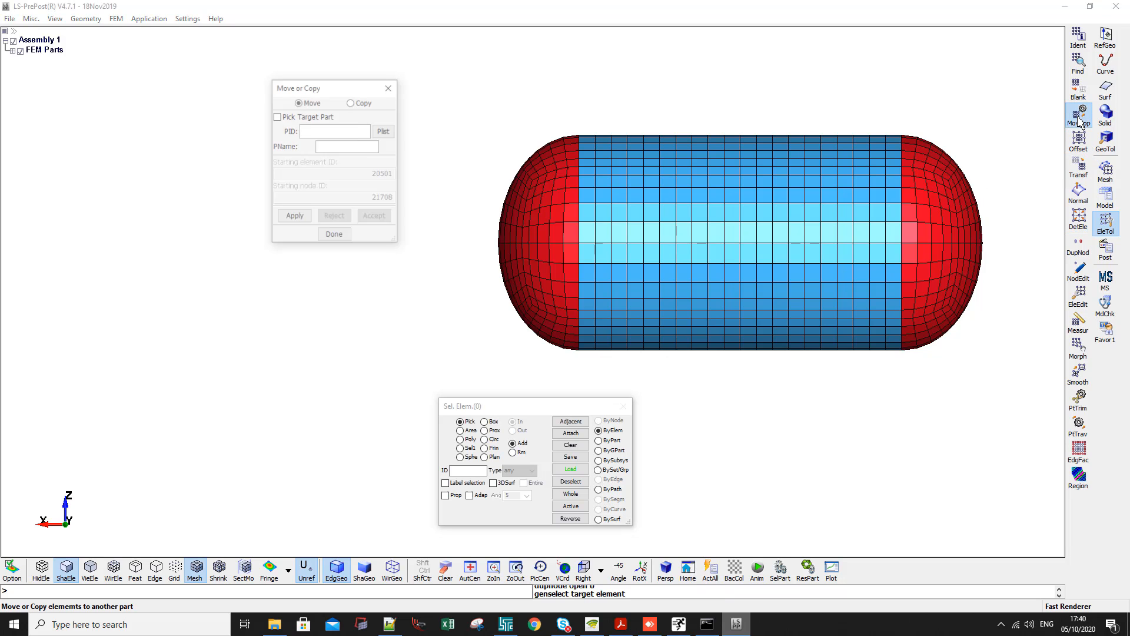
pyautogui.click(384, 130)
pyautogui.doubleClick(931, 421)
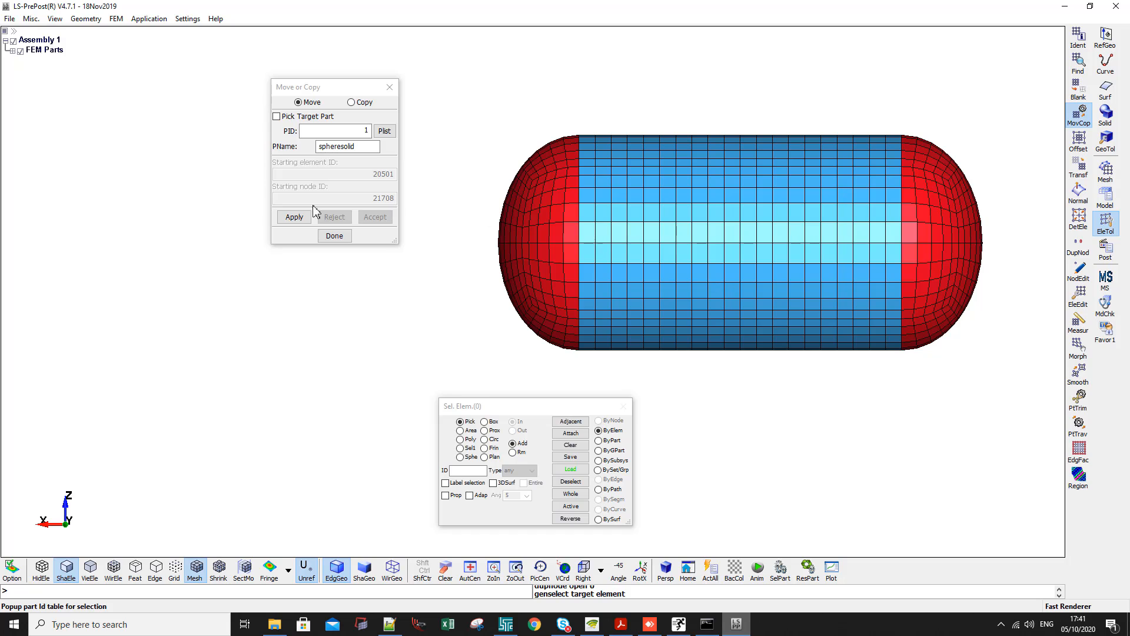
pyautogui.moveTo(366, 148); pyautogui.dragTo(239, 160)
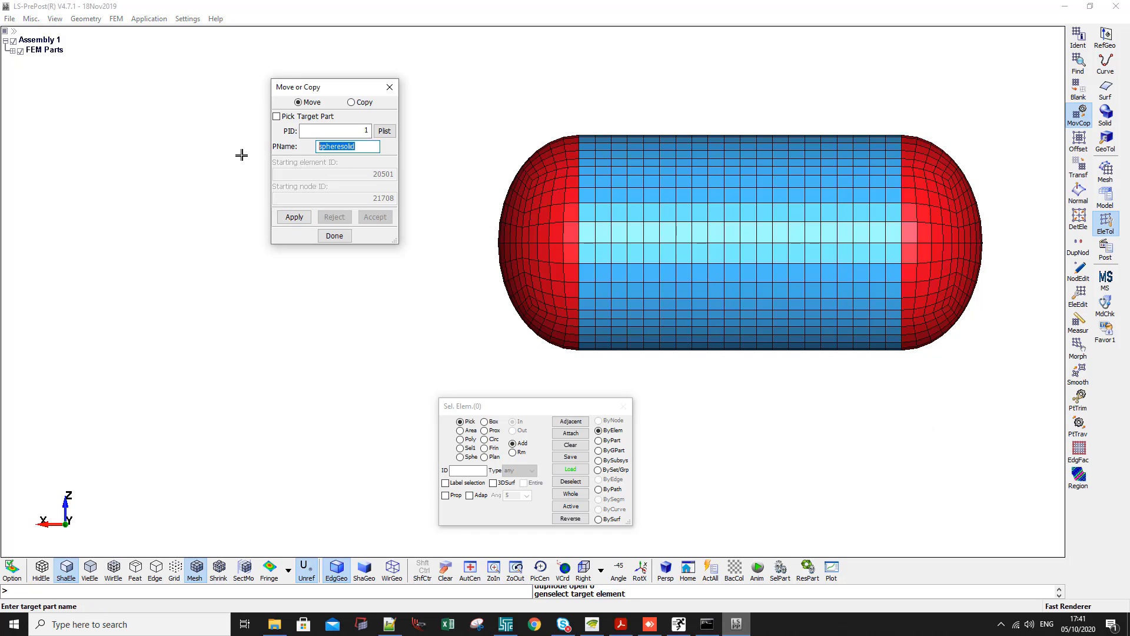
pyautogui.write('Air')
# Area-select all elements in the upper half of the tank, move them to the Air part, and accept
pyautogui.click(460, 430)
pyautogui.moveTo(483, 242); pyautogui.dragTo(1008, 100)
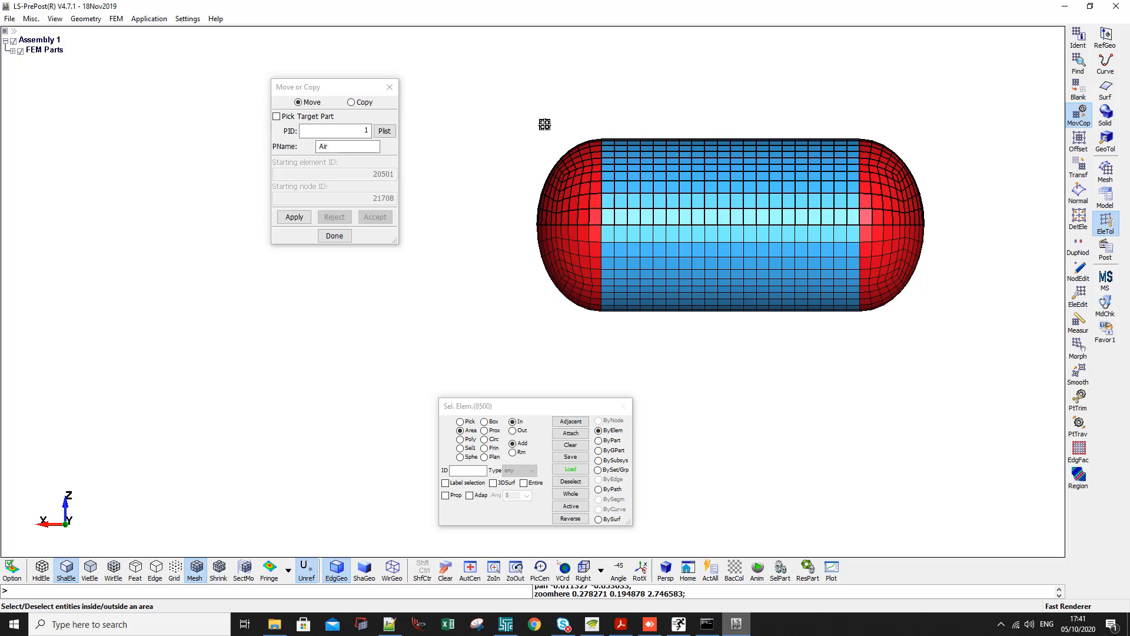
pyautogui.moveTo(538, 122); pyautogui.dragTo(980, 231)
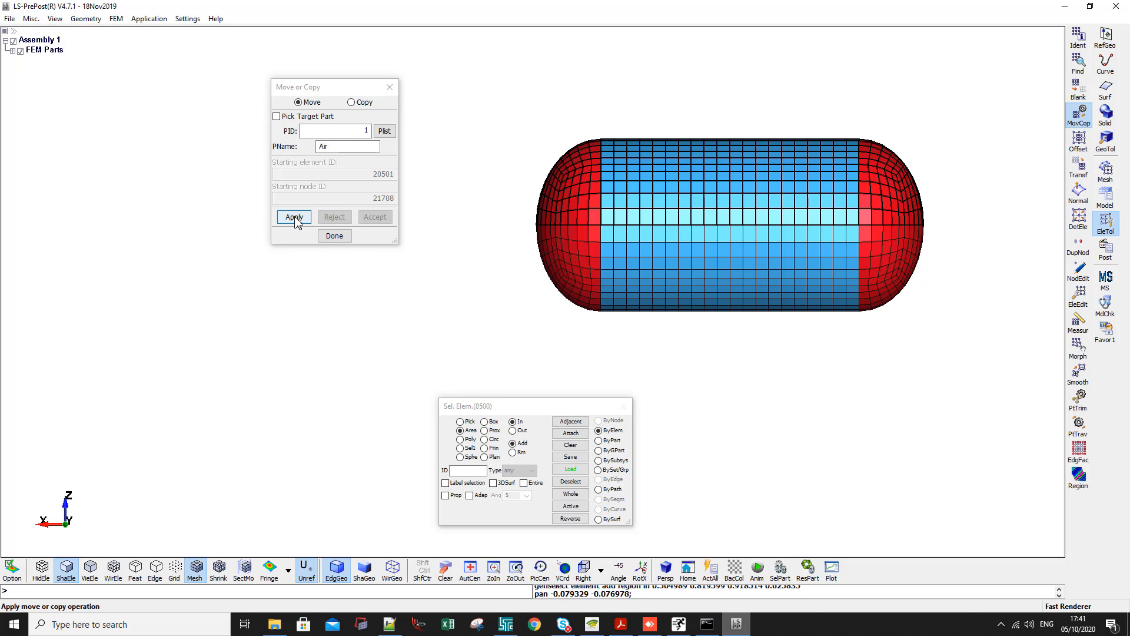
pyautogui.click(294, 217)
pyautogui.click(375, 218)
# Move all elements in the lower half of the tank to part 2, named Water, and accept
pyautogui.click(384, 130)
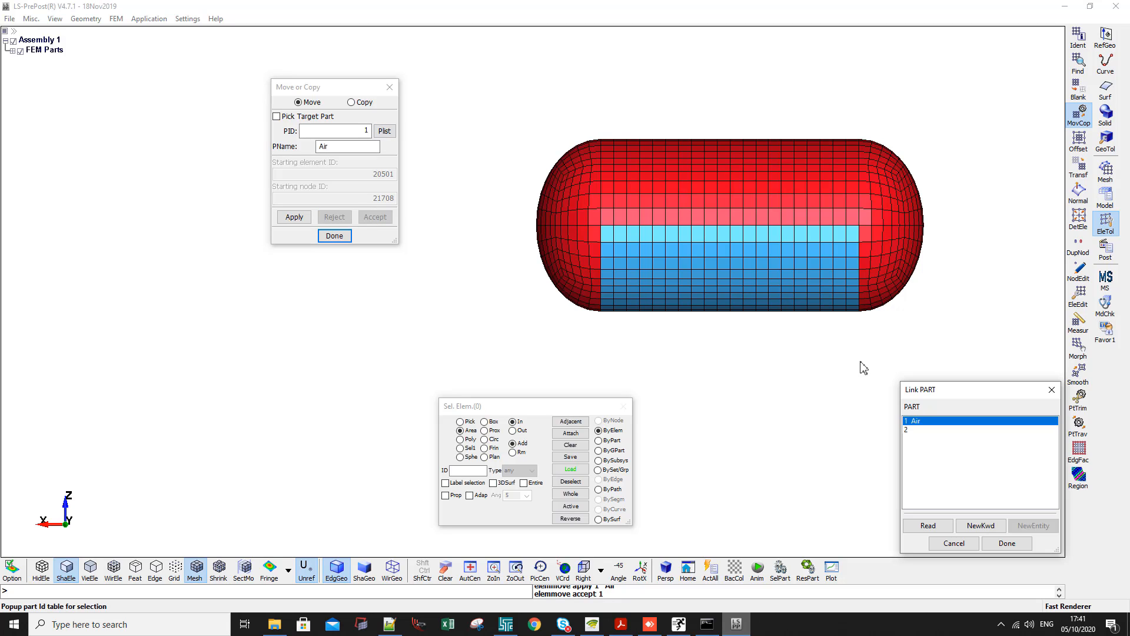
pyautogui.doubleClick(928, 431)
pyautogui.click(350, 147)
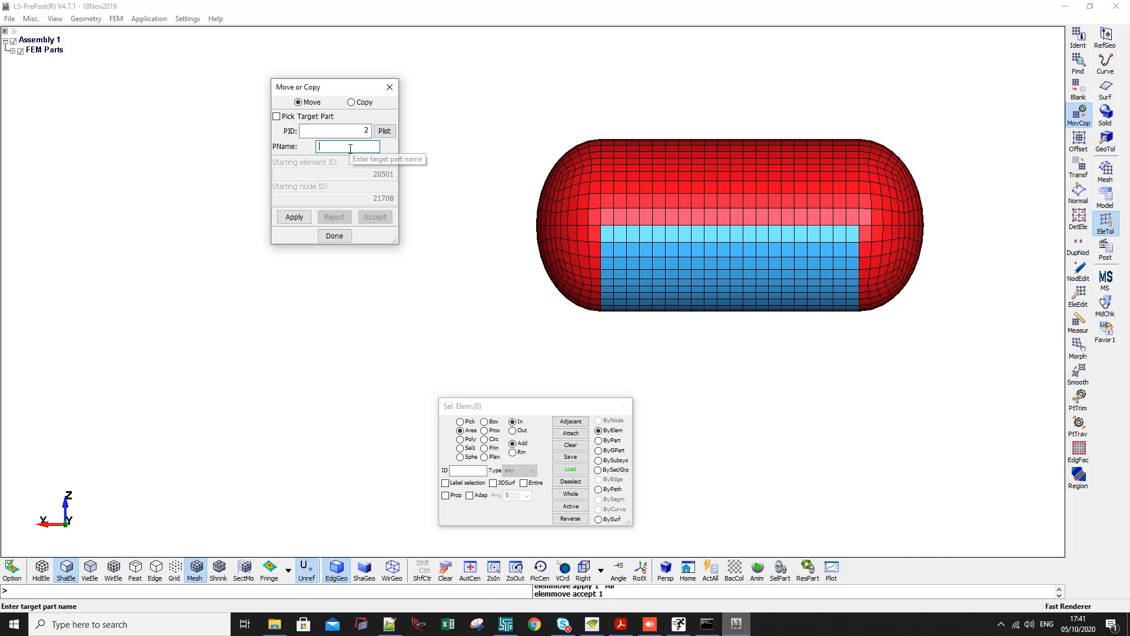
pyautogui.write('Water')
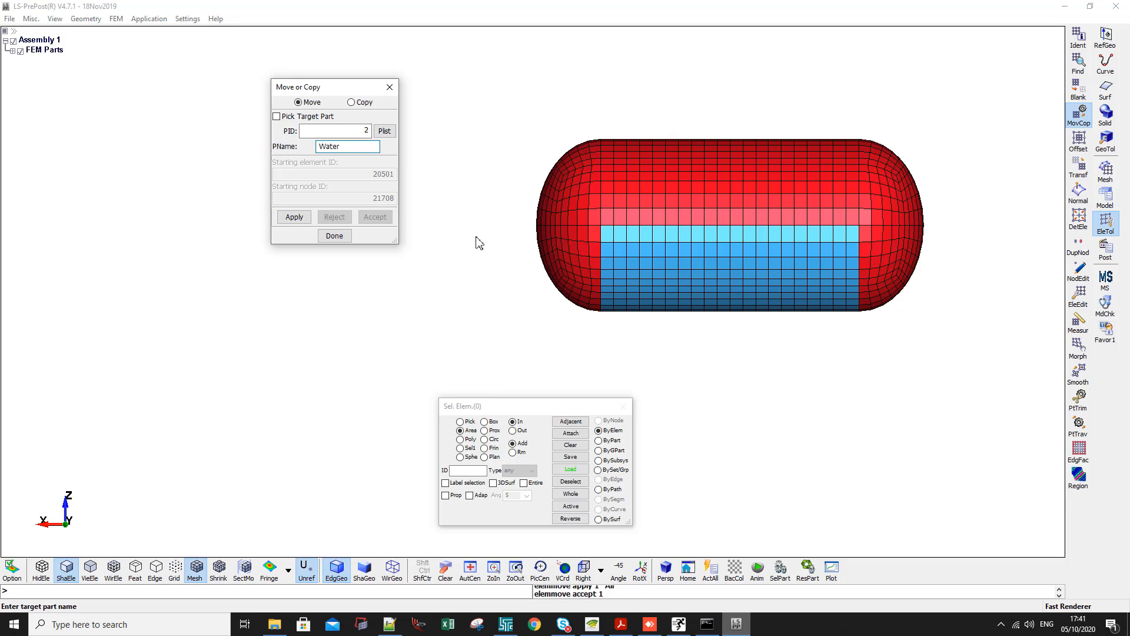
pyautogui.moveTo(482, 359); pyautogui.dragTo(995, 227)
pyautogui.click(295, 217)
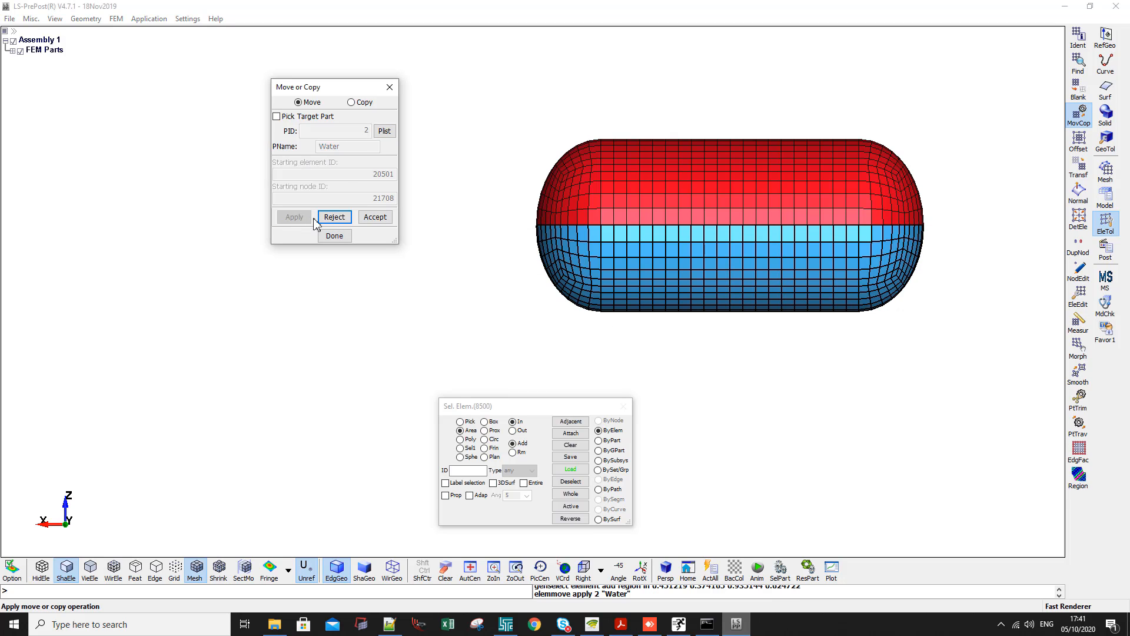
pyautogui.click(376, 218)
# Examine the tank mesh and its Air and Water halves from the side and at an oblique angle
pyautogui.scroll(-3, 540, 264)
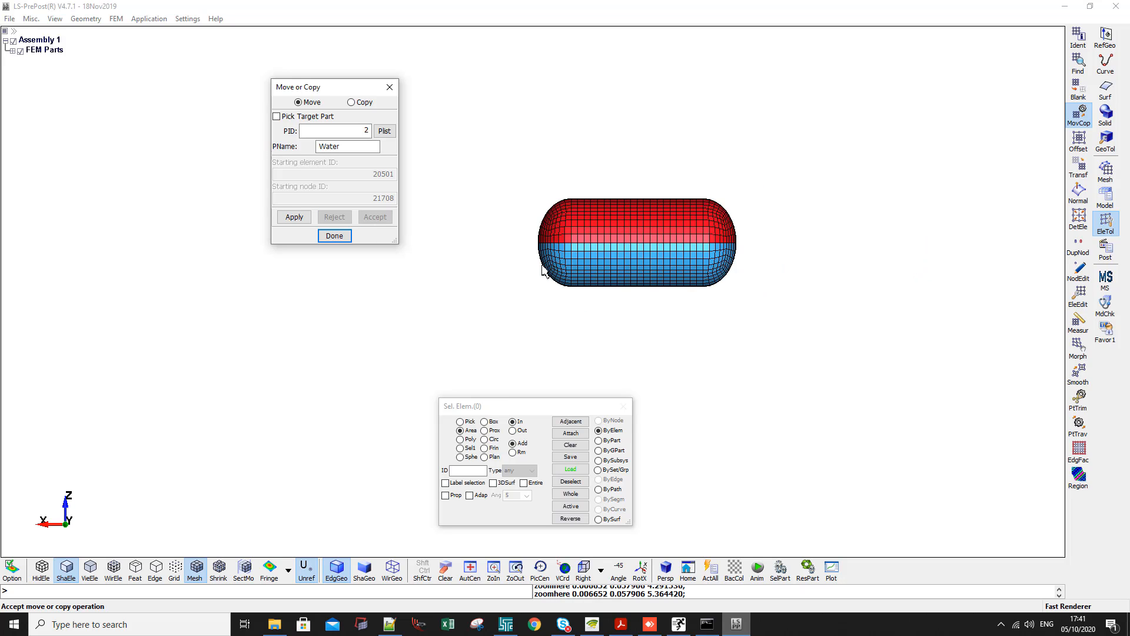
pyautogui.scroll(3, 540, 264)
pyautogui.click(1078, 324)
pyautogui.keyDown('shift'); pyautogui.moveTo(691, 268); pyautogui.dragTo(631, 308, button='middle'); pyautogui.keyUp('shift')
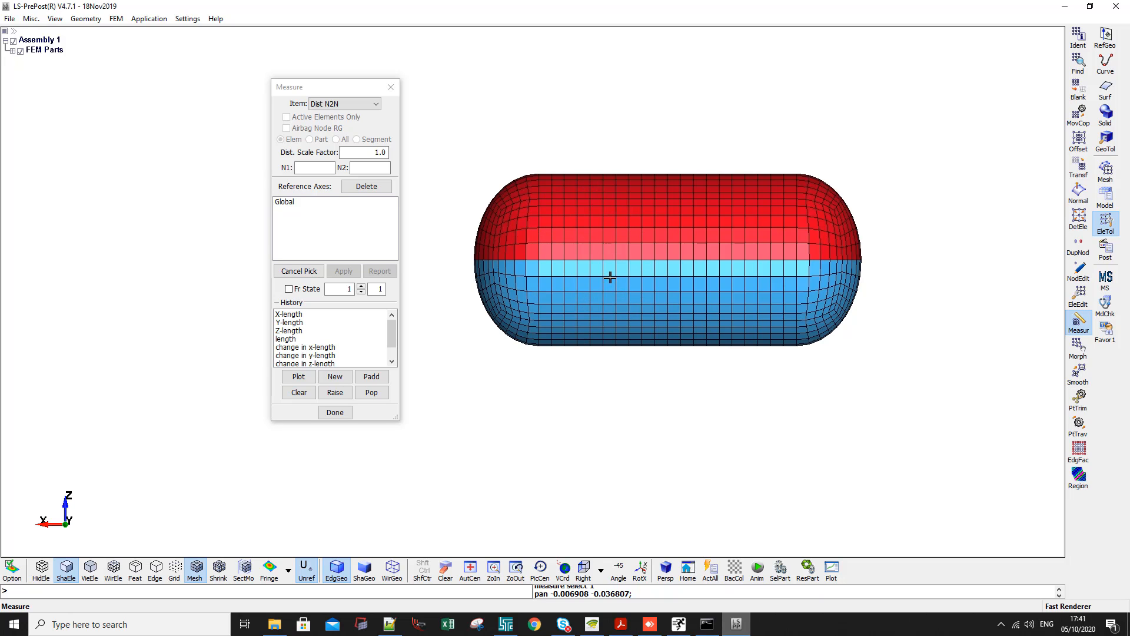
pyautogui.moveTo(552, 218)
pyautogui.keyDown('shift'); pyautogui.mouseDown()
pyautogui.moveTo(530, 324)
pyautogui.moveTo(651, 424)
pyautogui.moveTo(539, 217)
pyautogui.mouseUp(); pyautogui.keyUp('shift')
pyautogui.scroll(1, 576, 281)
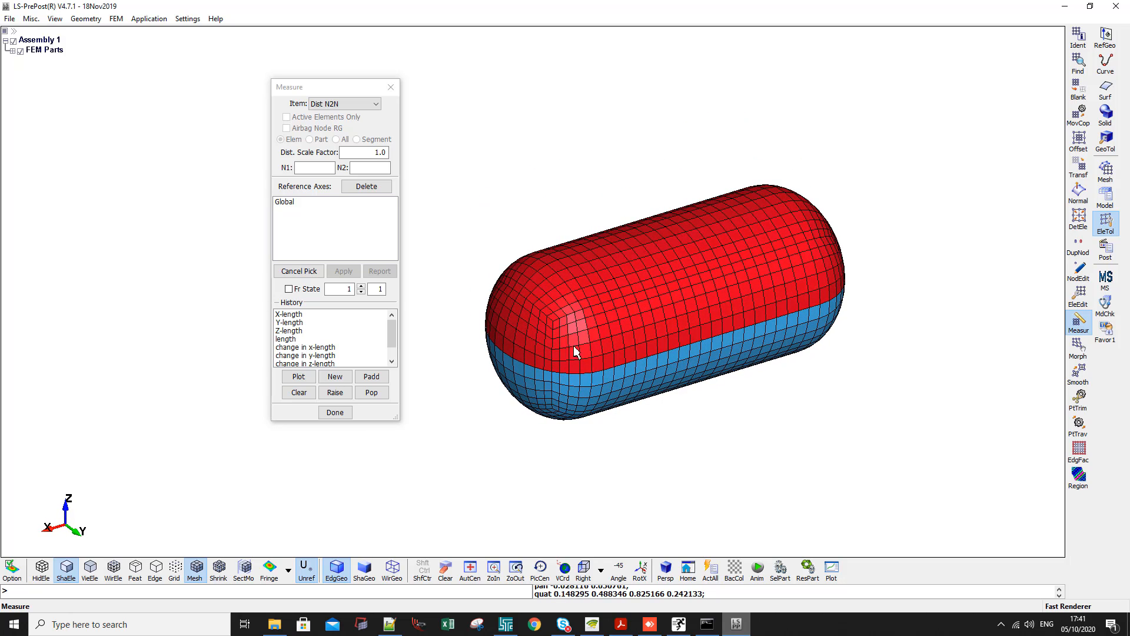
pyautogui.scroll(1, 577, 359)
pyautogui.scroll(1, 578, 358)
pyautogui.scroll(1, 676, 198)
pyautogui.keyDown('shift'); pyautogui.moveTo(676, 197); pyautogui.dragTo(678, 207, button='middle'); pyautogui.keyUp('shift')
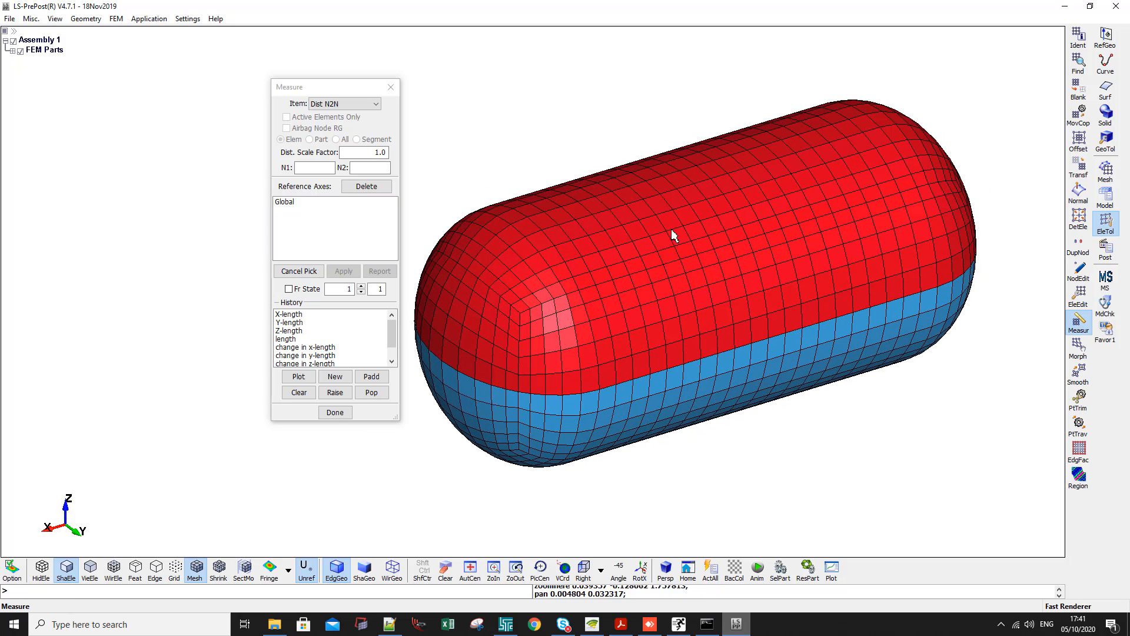
pyautogui.keyDown('shift'); pyautogui.moveTo(671, 234); pyautogui.dragTo(668, 215); pyautogui.keyUp('shift')
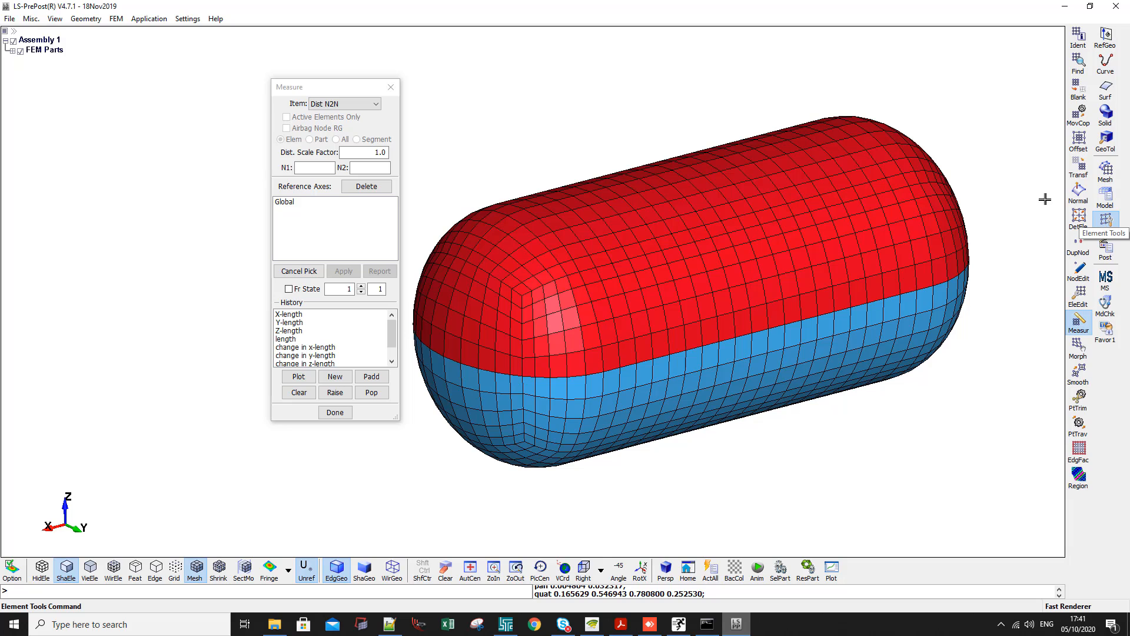
# Set up element generation for shell elements created by Solid Face, with part ID 3
pyautogui.click(1104, 178)
pyautogui.click(1080, 279)
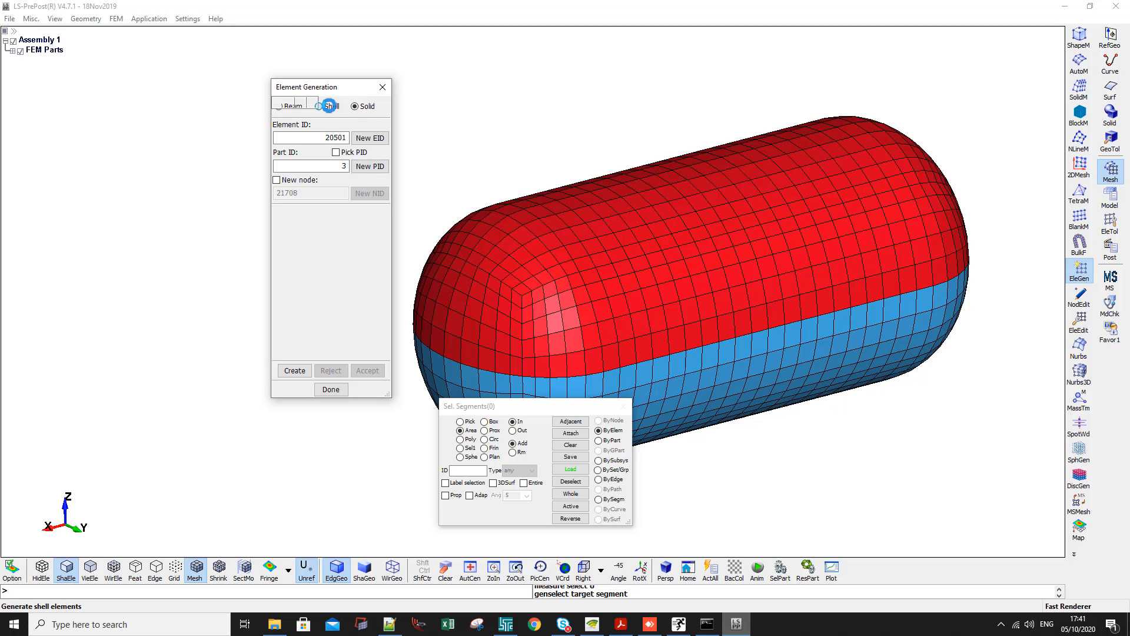
pyautogui.click(318, 106)
pyautogui.click(368, 215)
pyautogui.scroll(3, 347, 235)
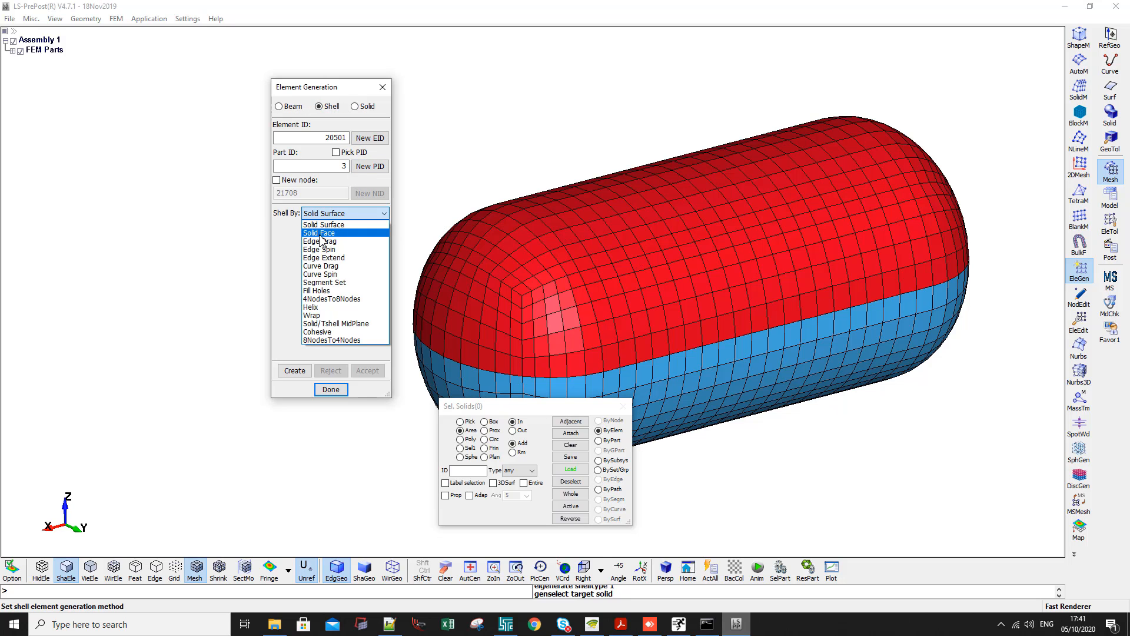
pyautogui.click(323, 231)
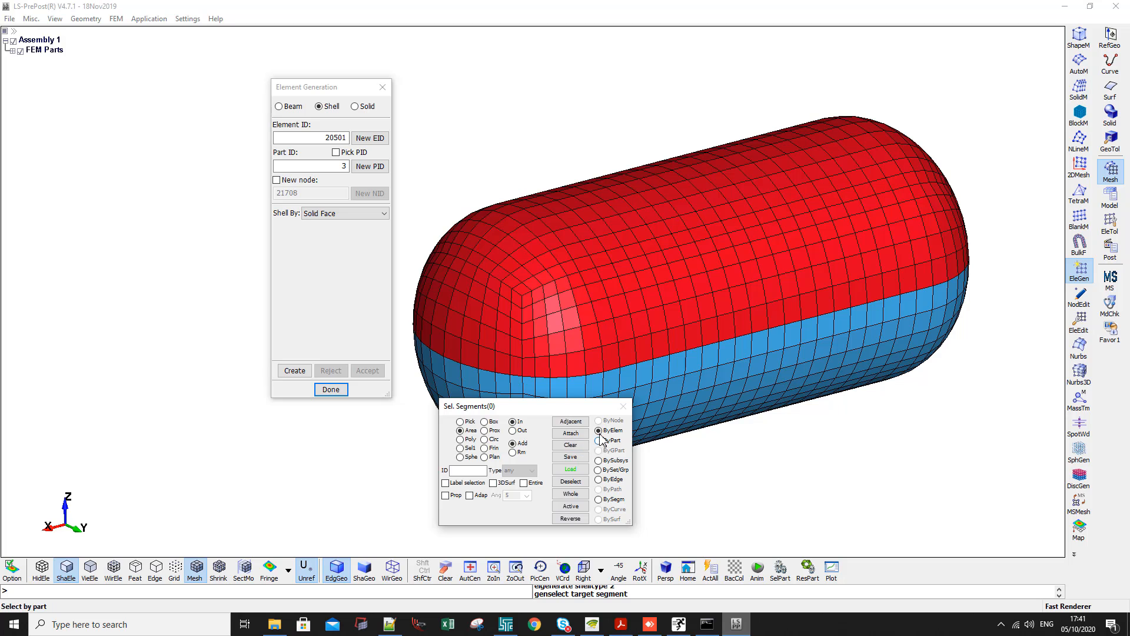
# Select the tank's entire outer surface by propagation with a 45-degree feature angle, create the shell elements from it, and accept
pyautogui.click(446, 495)
pyautogui.click(526, 495)
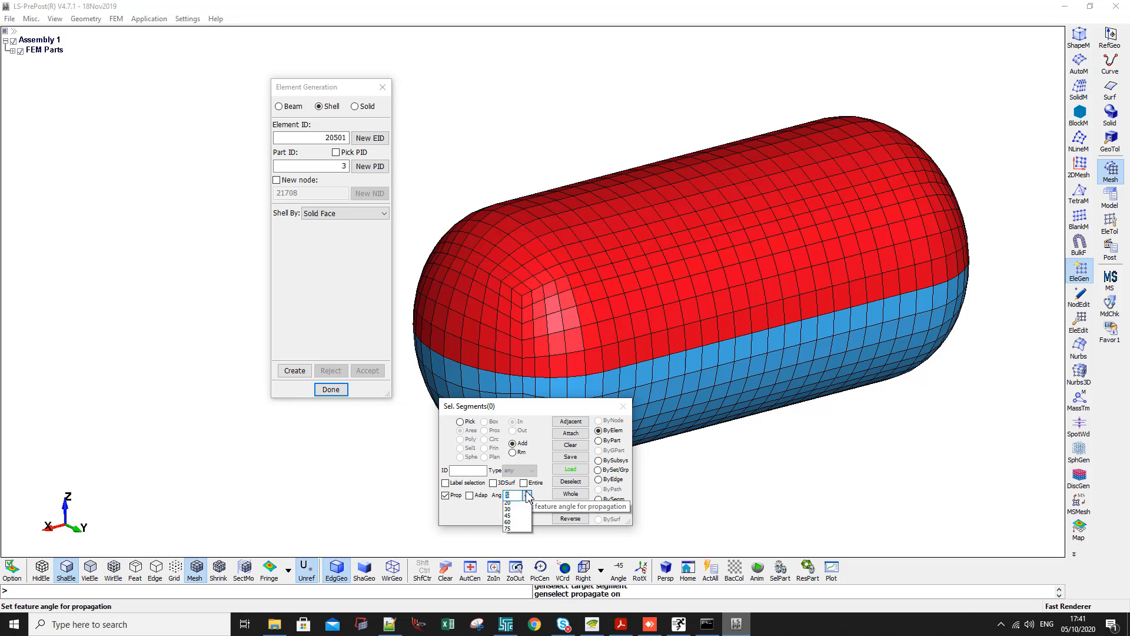
pyautogui.click(513, 552)
pyautogui.click(552, 248)
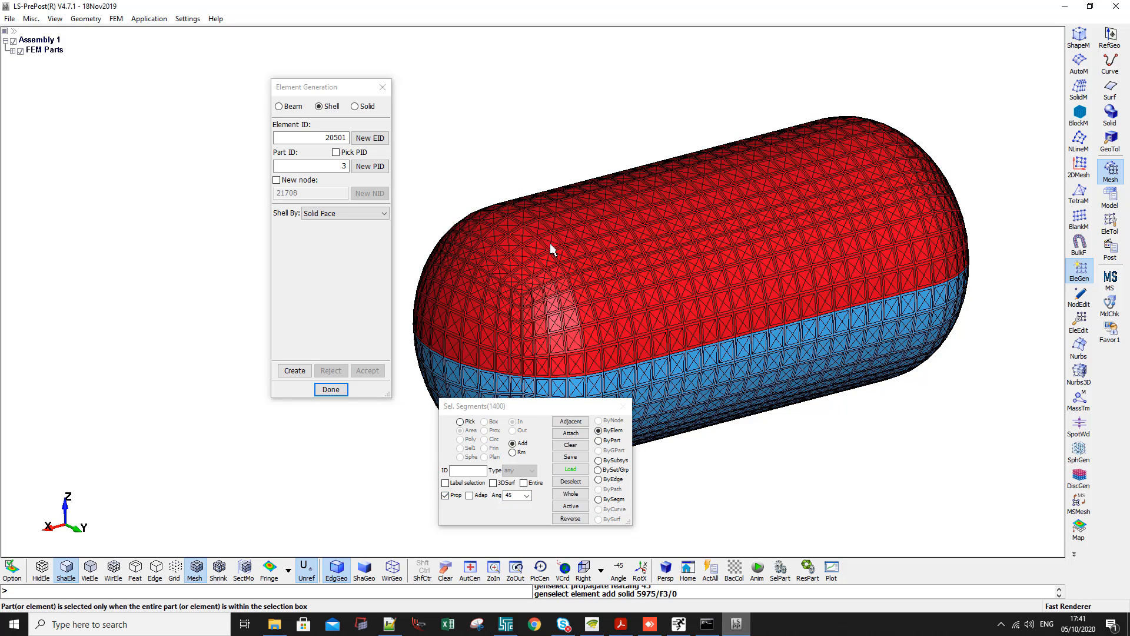
pyautogui.keyDown('shift'); pyautogui.moveTo(606, 238); pyautogui.dragTo(608, 368); pyautogui.keyUp('shift')
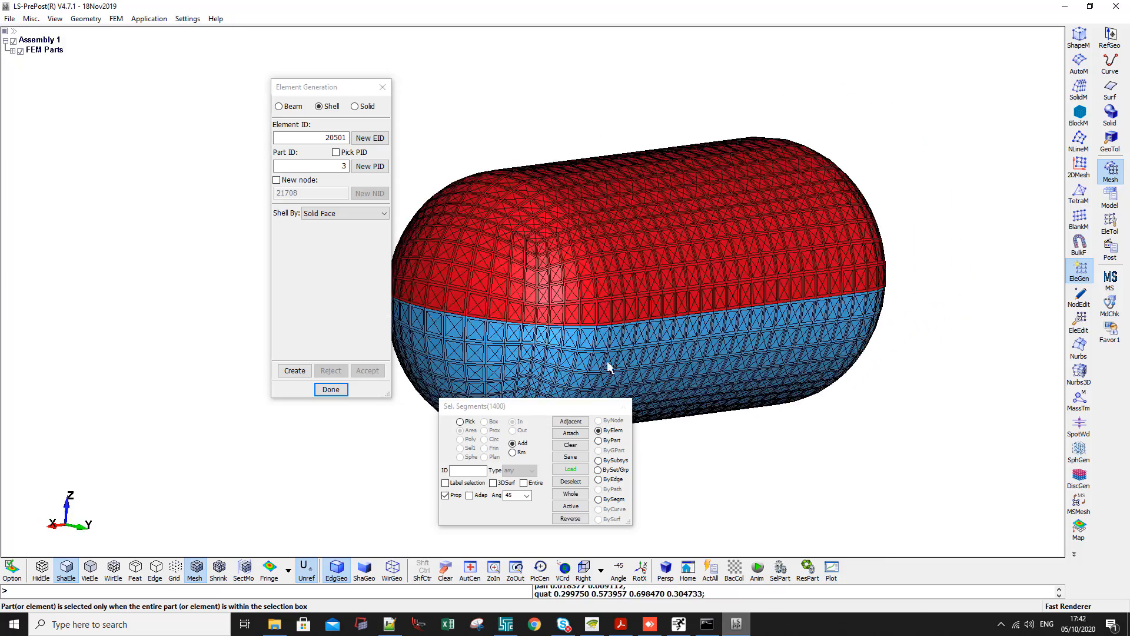
pyautogui.keyDown('shift'); pyautogui.moveTo(588, 273); pyautogui.dragTo(637, 261); pyautogui.keyUp('shift')
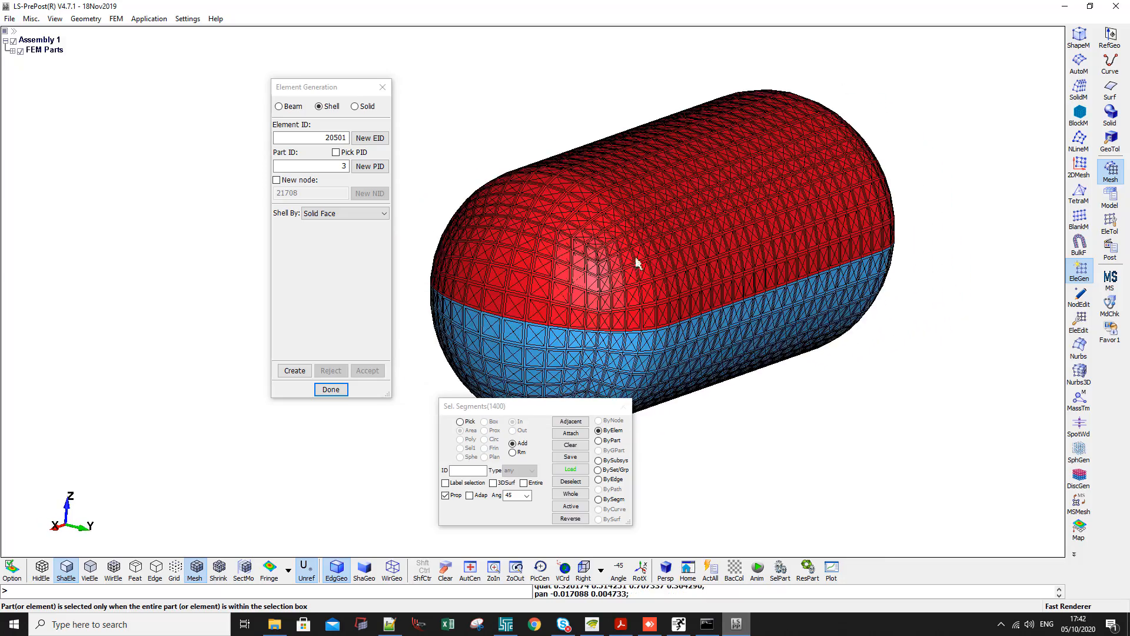
pyautogui.click(292, 373)
pyautogui.click(367, 371)
# Show only shell part 3 and make it transparent
pyautogui.keyDown('shift'); pyautogui.moveTo(626, 277); pyautogui.dragTo(577, 278); pyautogui.keyUp('shift')
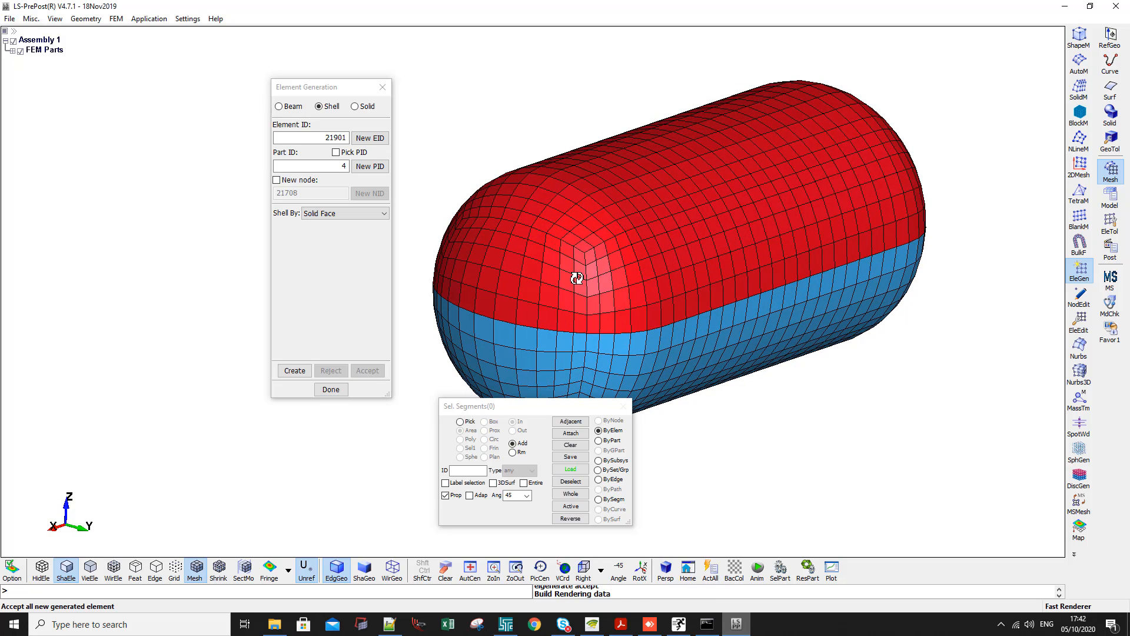
pyautogui.hotkey('ctrl', 'p')
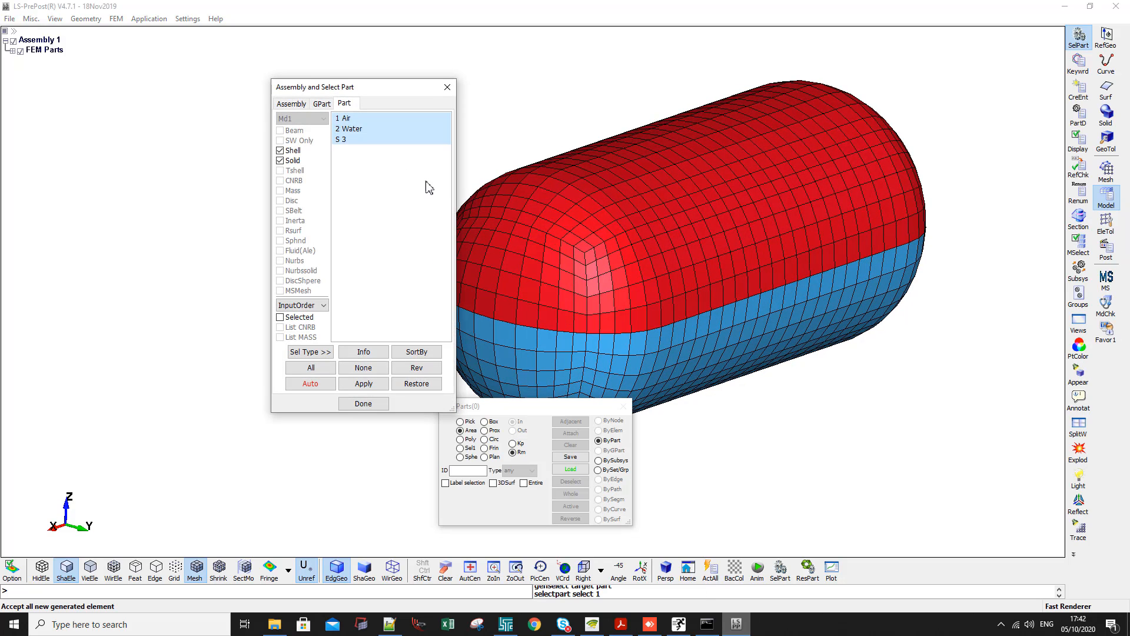
pyautogui.click(356, 140)
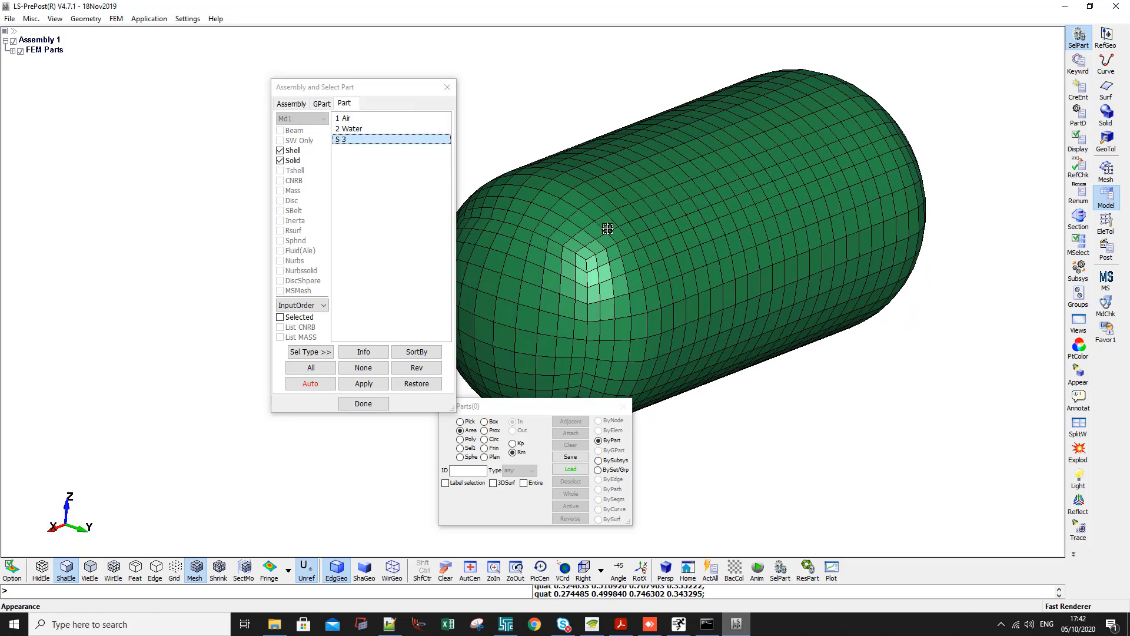
pyautogui.click(1073, 355)
pyautogui.click(319, 120)
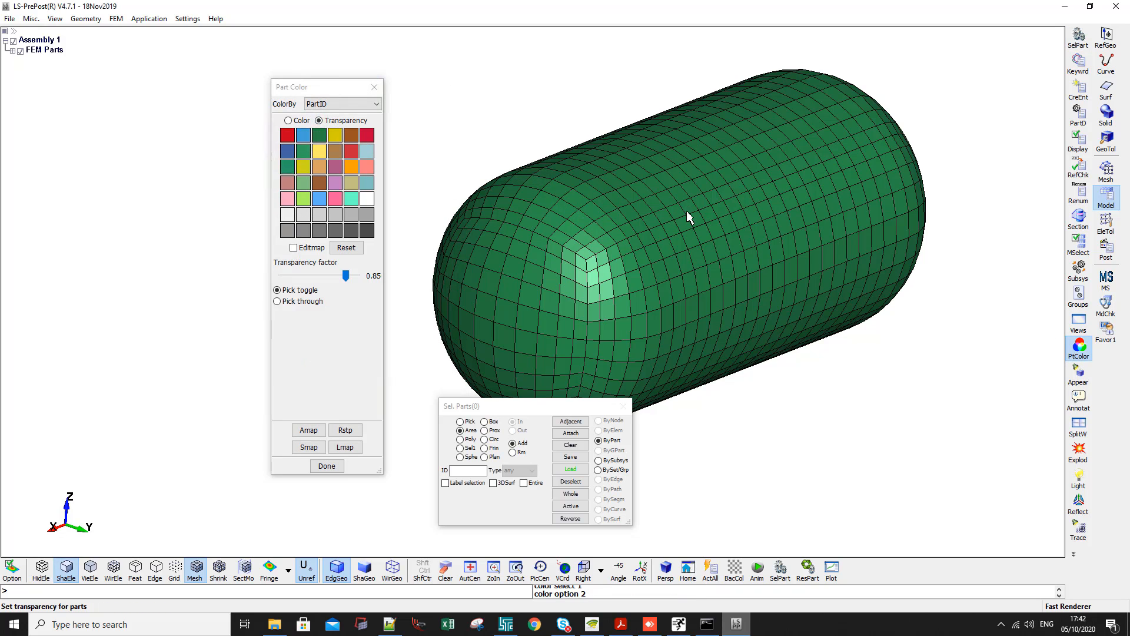
pyautogui.click(687, 213)
pyautogui.click(374, 86)
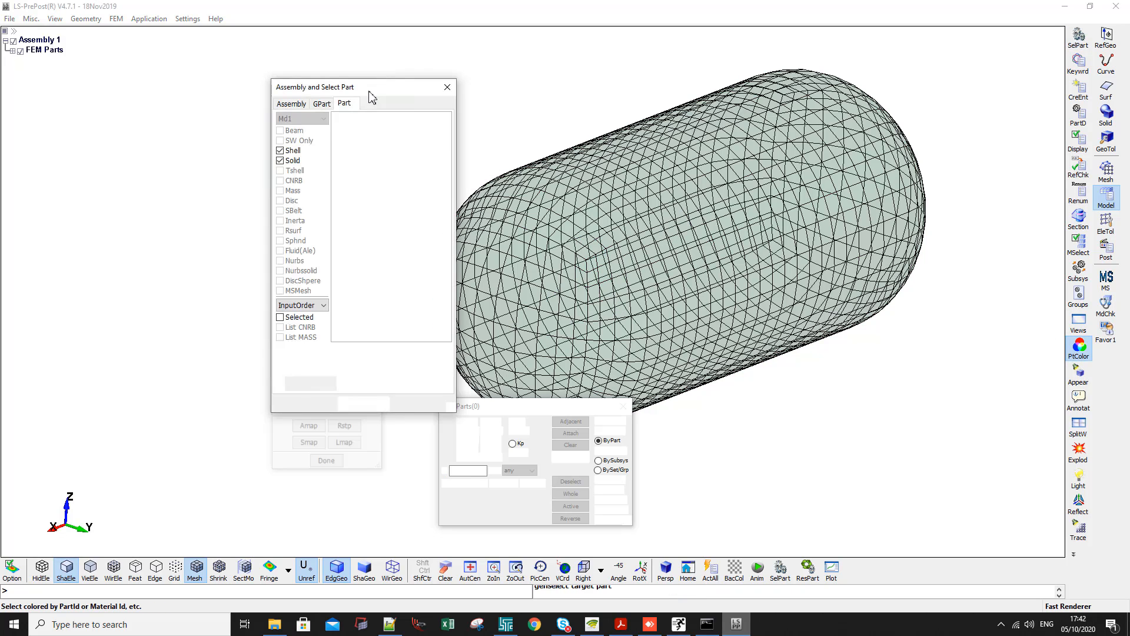
# Display the Water part inside the transparent shell part 3, with Air hidden, and examine how they fit together
pyautogui.click(349, 128)
pyautogui.keyDown('ctrl'); pyautogui.click(349, 120); pyautogui.keyUp('ctrl')
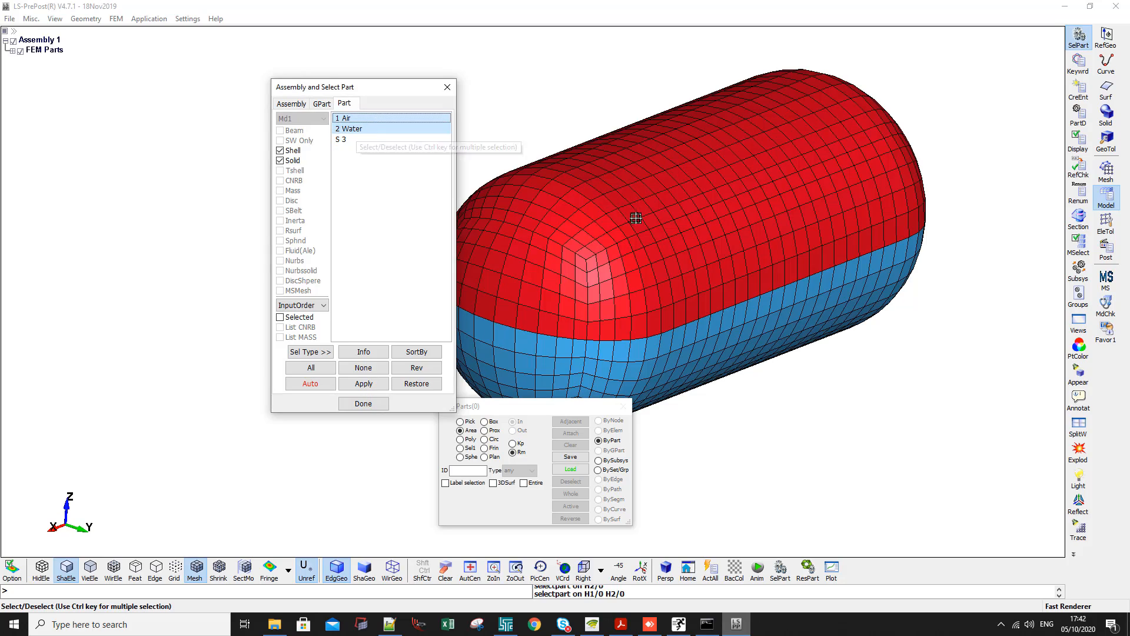
pyautogui.click(664, 259)
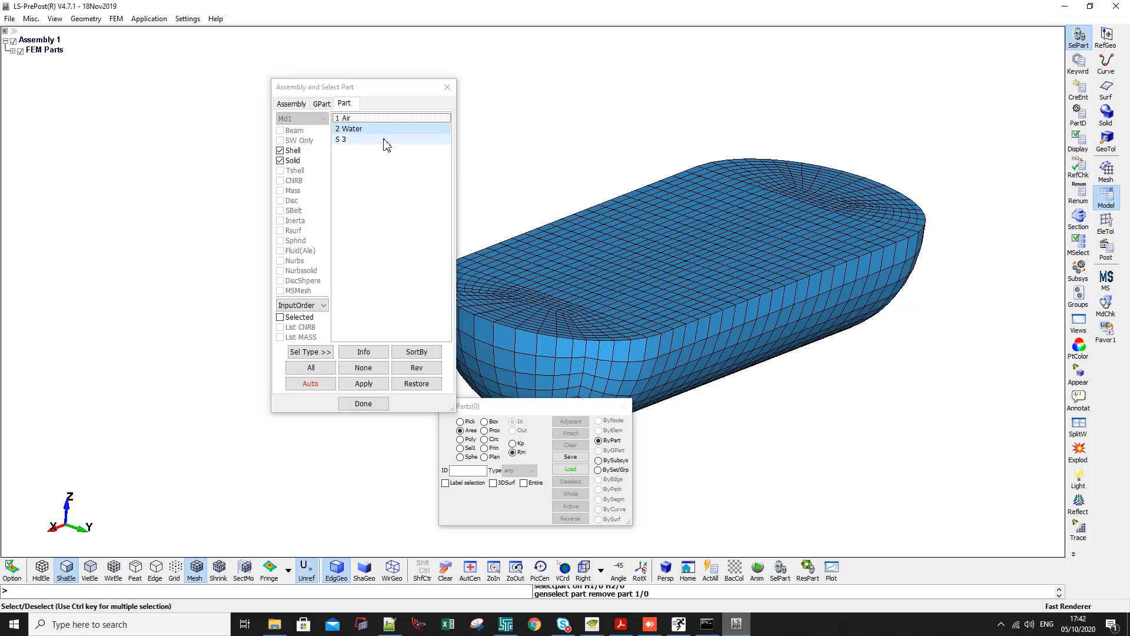
pyautogui.keyDown('ctrl'); pyautogui.click(402, 140); pyautogui.keyUp('ctrl')
pyautogui.keyDown('ctrl'); pyautogui.moveTo(739, 189); pyautogui.dragTo(693, 215); pyautogui.keyUp('ctrl')
pyautogui.keyDown('shift'); pyautogui.moveTo(649, 141); pyautogui.dragTo(643, 197); pyautogui.keyUp('shift')
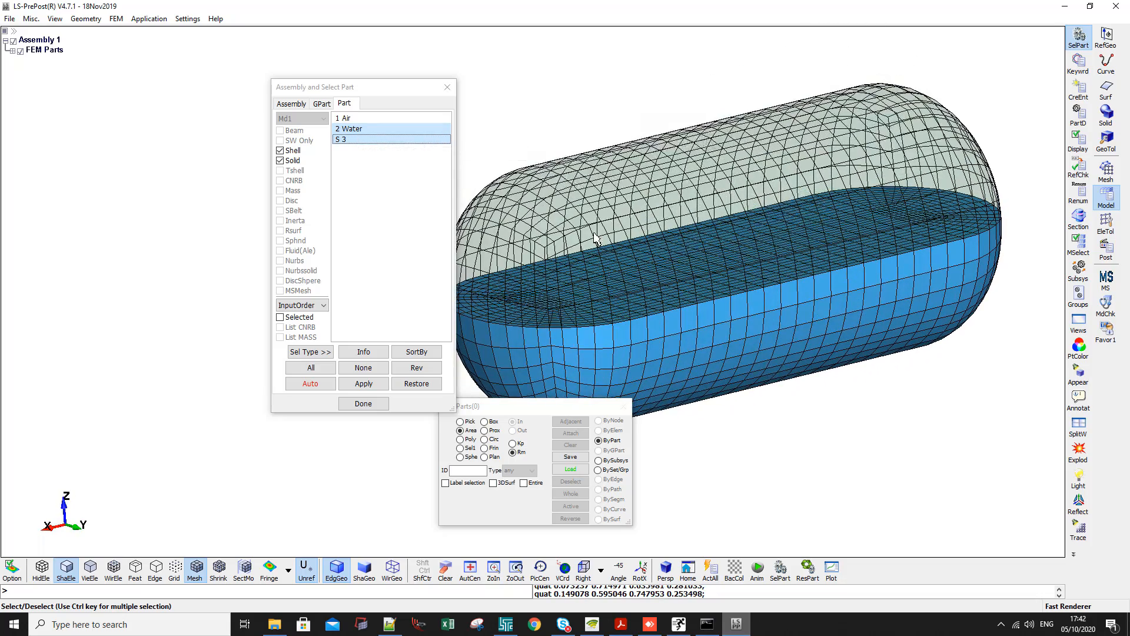
pyautogui.keyDown('shift'); pyautogui.moveTo(598, 239); pyautogui.dragTo(612, 309); pyautogui.keyUp('shift')
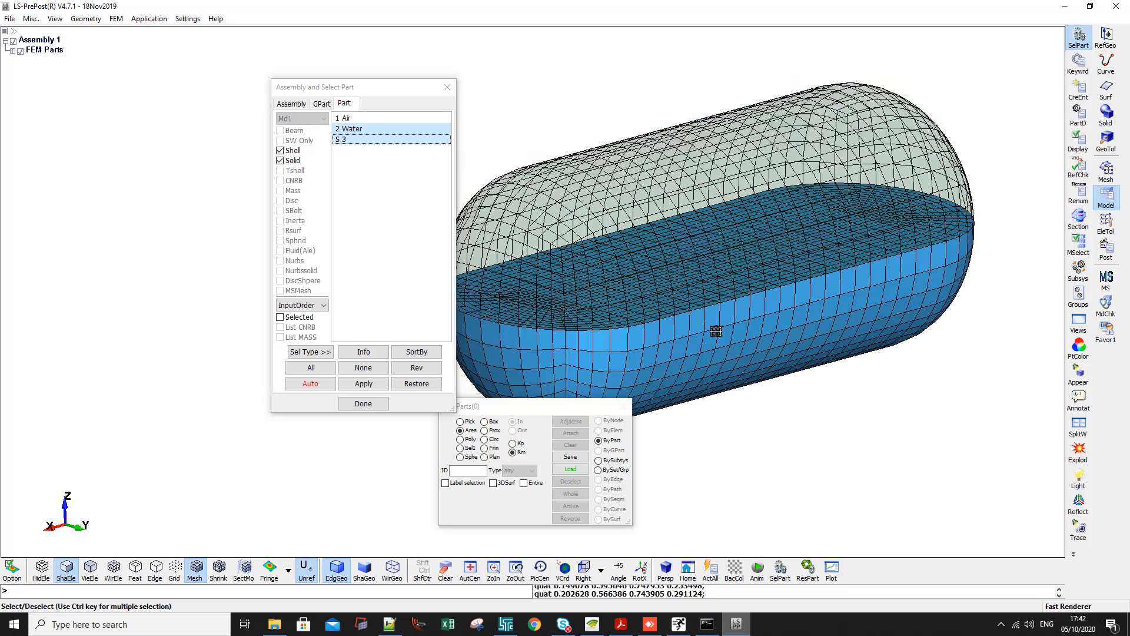
# Display the Air and Water parts together, isolate shell part 3 again, and examine its mesh up close
pyautogui.click(396, 130)
pyautogui.keyDown('ctrl'); pyautogui.click(388, 120); pyautogui.keyUp('ctrl')
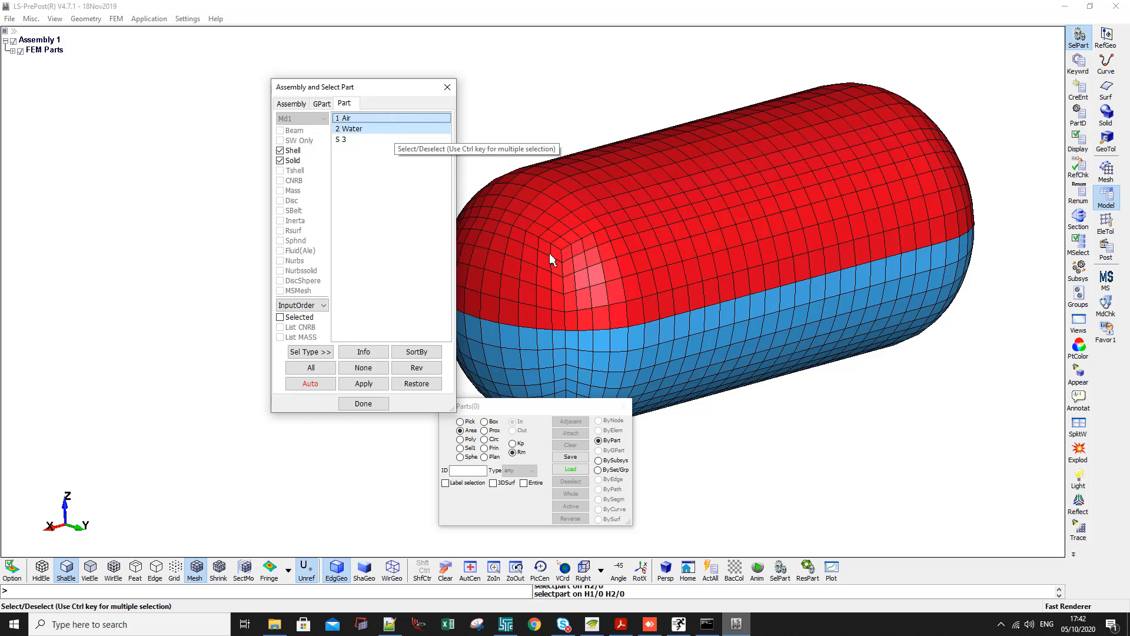
pyautogui.click(393, 139)
pyautogui.scroll(2, 619, 256)
pyautogui.keyDown('shift'); pyautogui.moveTo(612, 253); pyautogui.dragTo(641, 222, button='middle'); pyautogui.keyUp('shift')
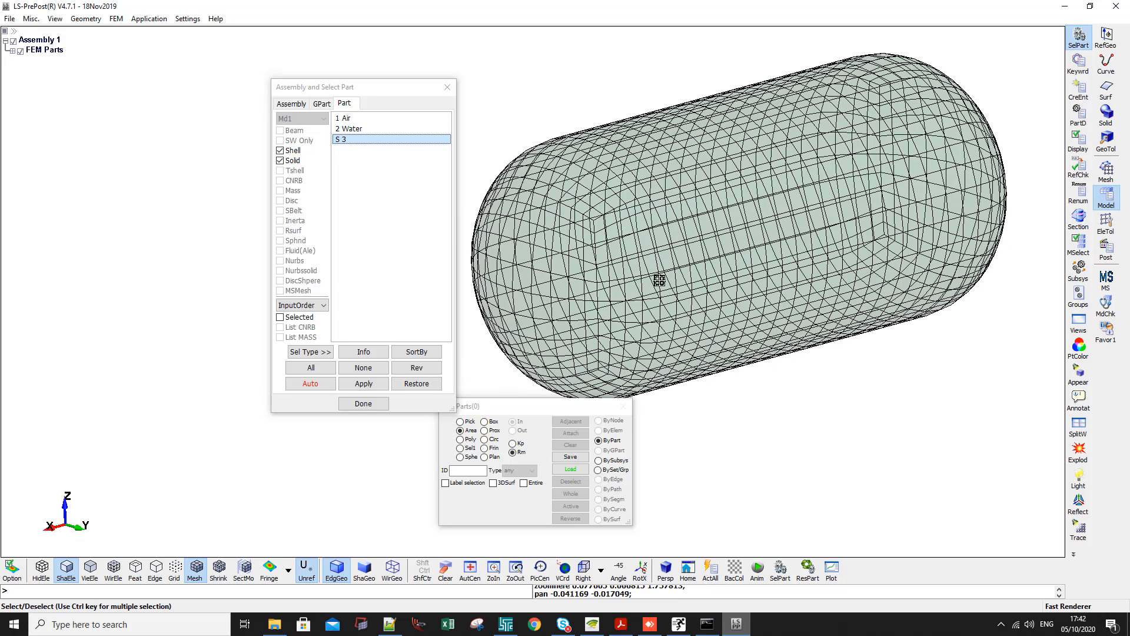
pyautogui.keyDown('shift'); pyautogui.moveTo(600, 255); pyautogui.dragTo(605, 259, button='middle'); pyautogui.keyUp('shift')
pyautogui.scroll(-1, 606, 259)
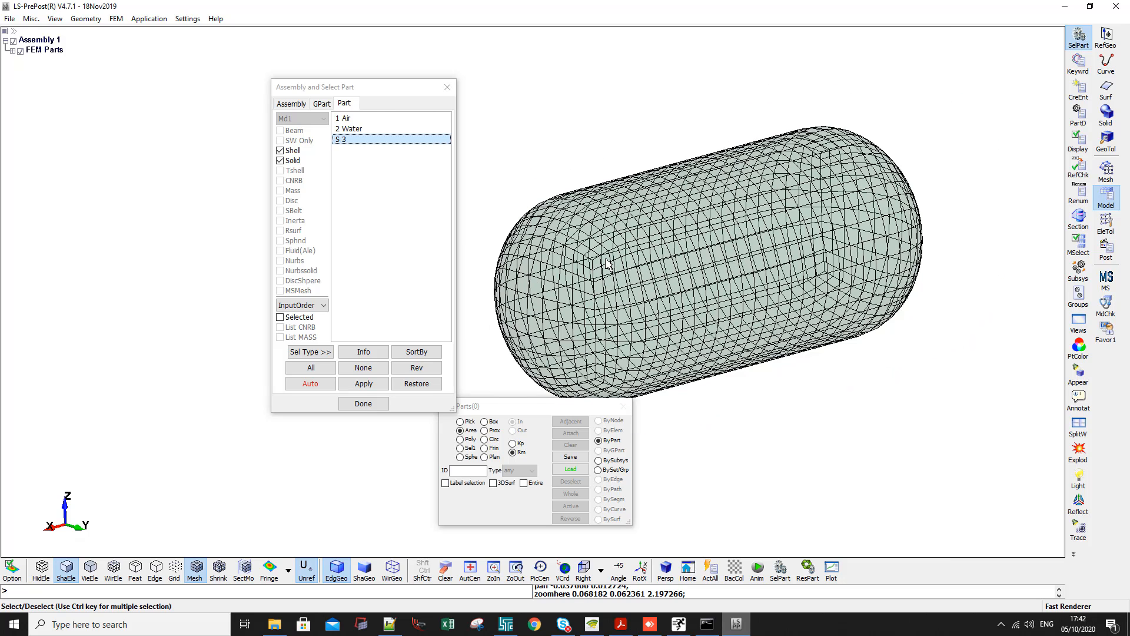
pyautogui.scroll(1, 606, 259)
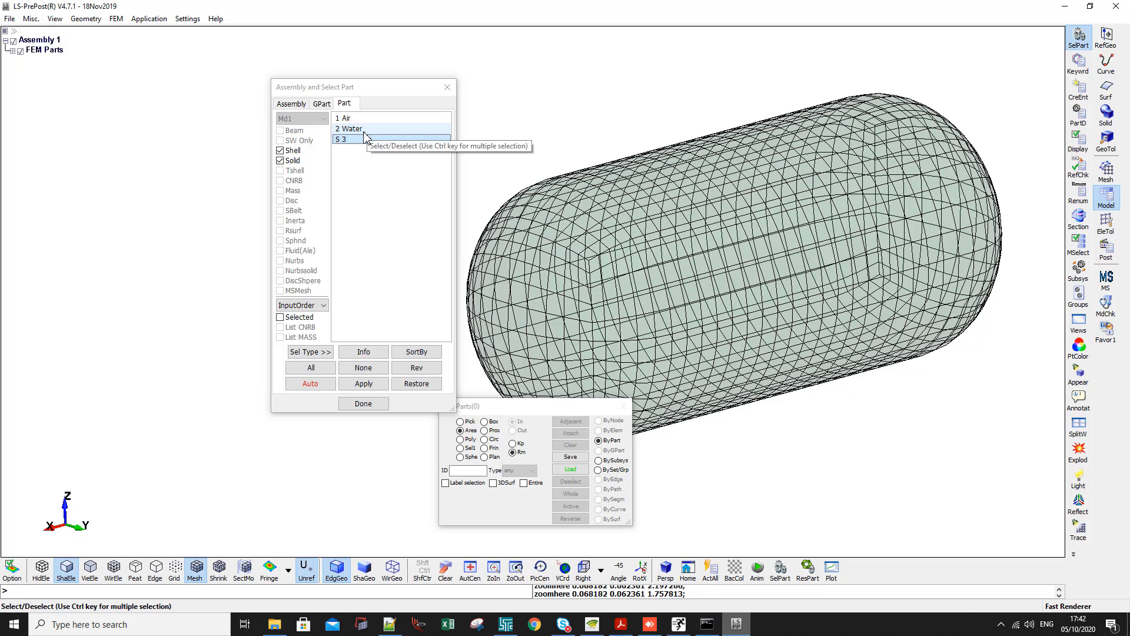
pyautogui.scroll(-1, 633, 210)
pyautogui.scroll(1, 633, 210)
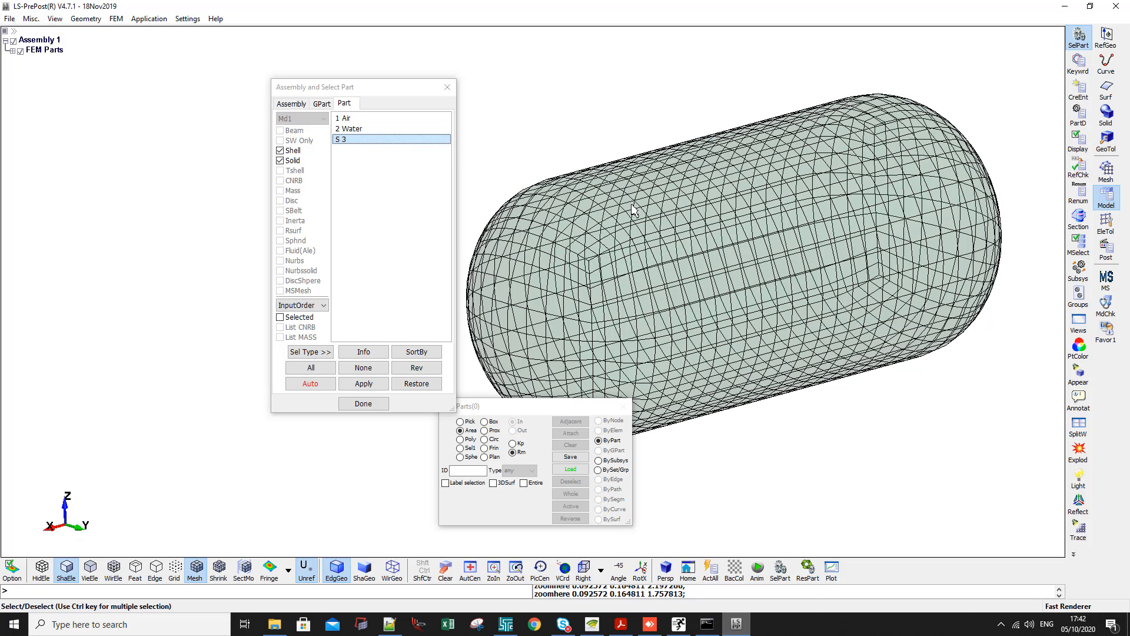
# Set up a translation in the global Z direction with a distance of 0.3
pyautogui.click(1106, 224)
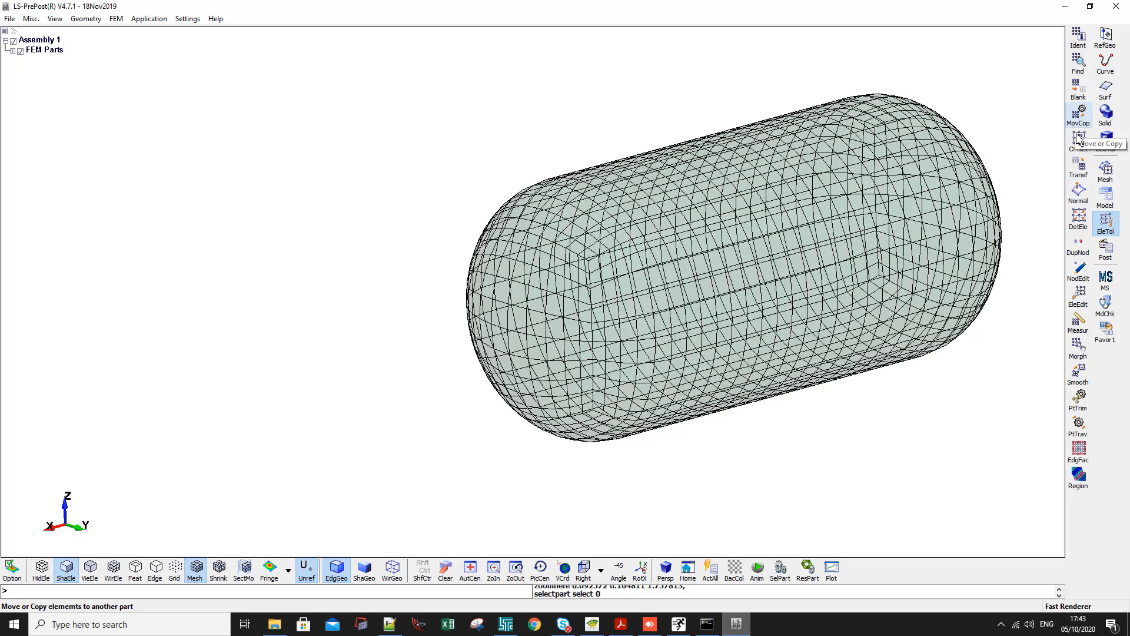
pyautogui.click(1077, 167)
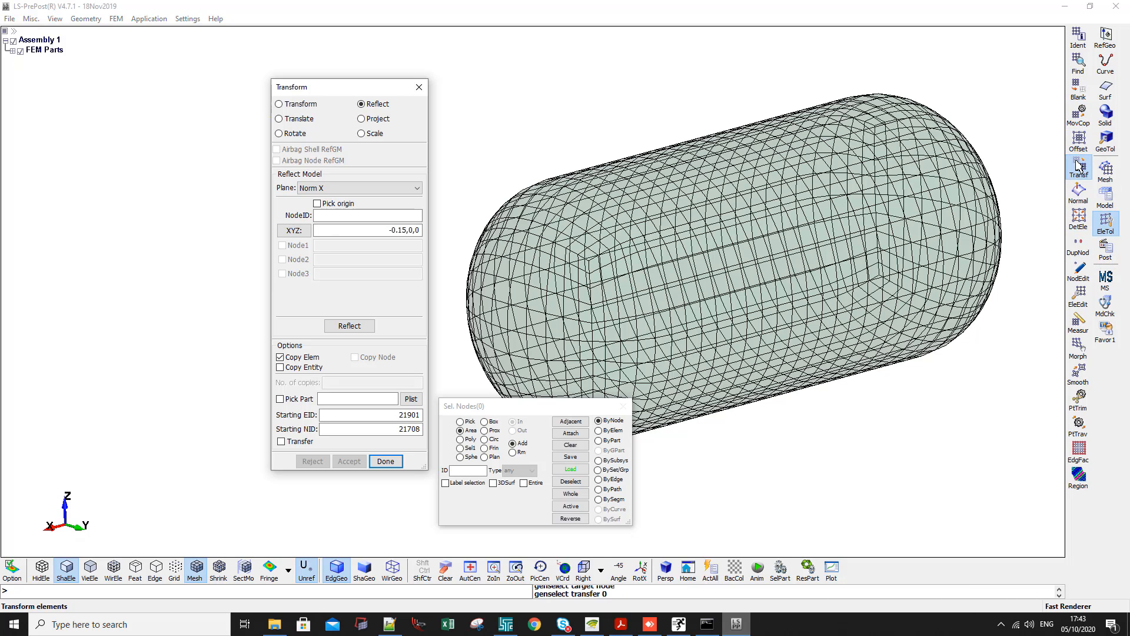
pyautogui.click(294, 120)
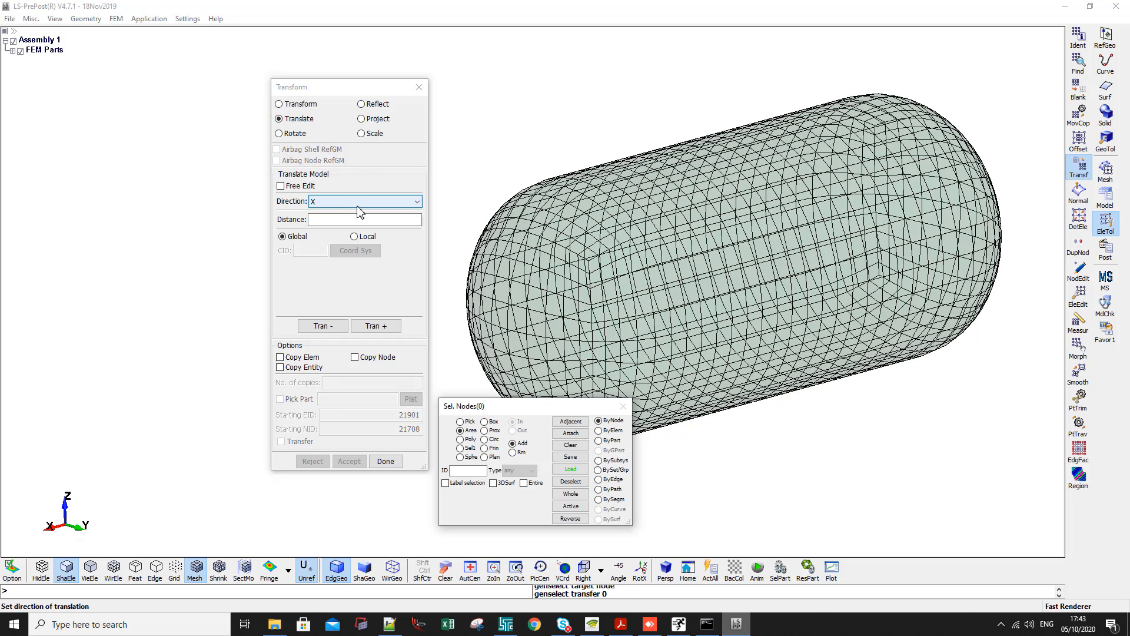
pyautogui.click(358, 205)
pyautogui.click(348, 235)
pyautogui.click(341, 204)
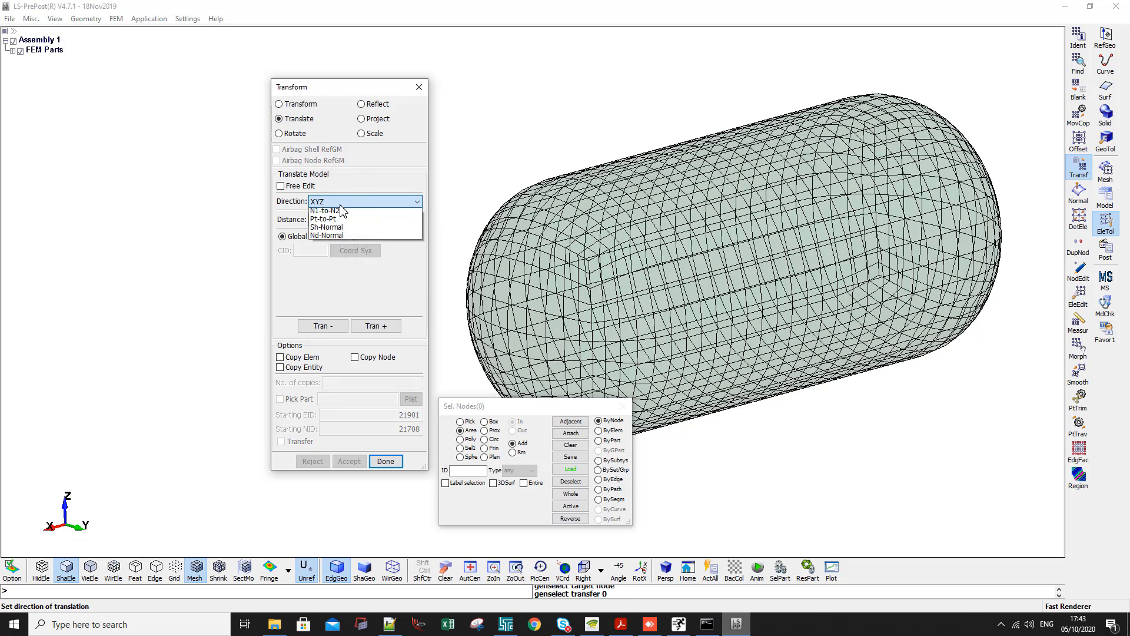
pyautogui.click(345, 226)
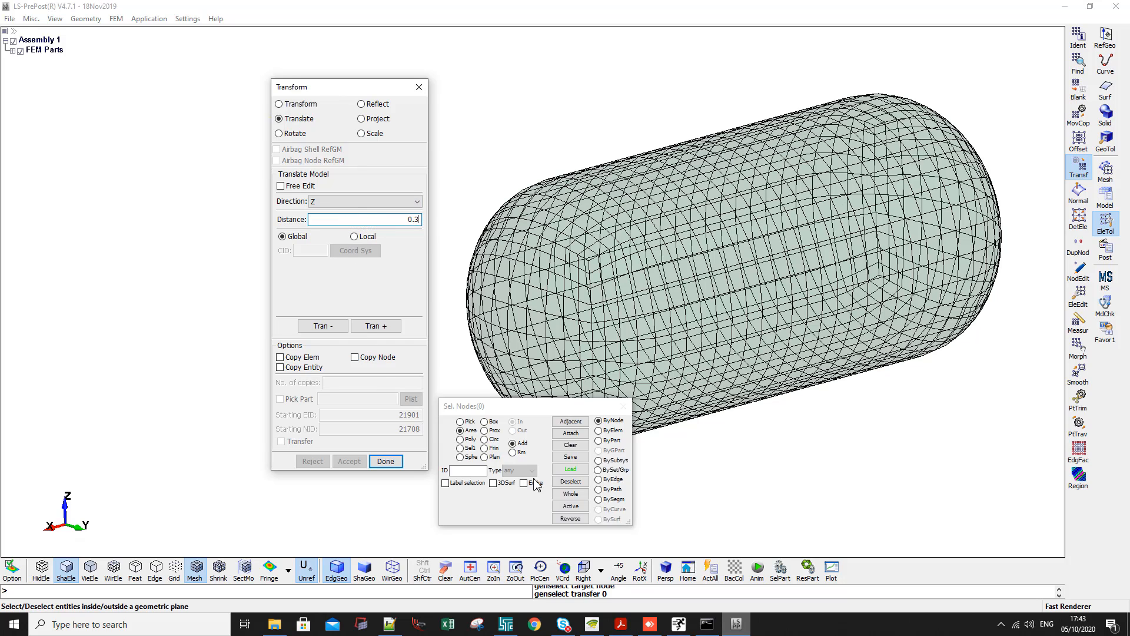
# Copy the elements of shell part 3 by 0.3 in the positive Z direction and accept the copy
pyautogui.click(599, 440)
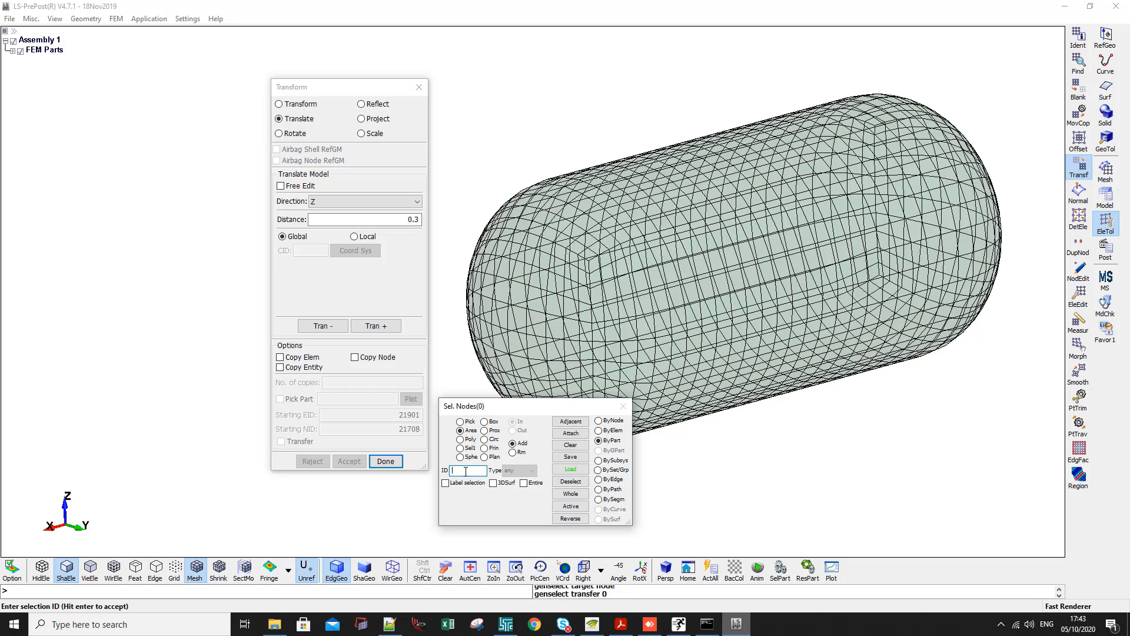
pyautogui.press('Return')
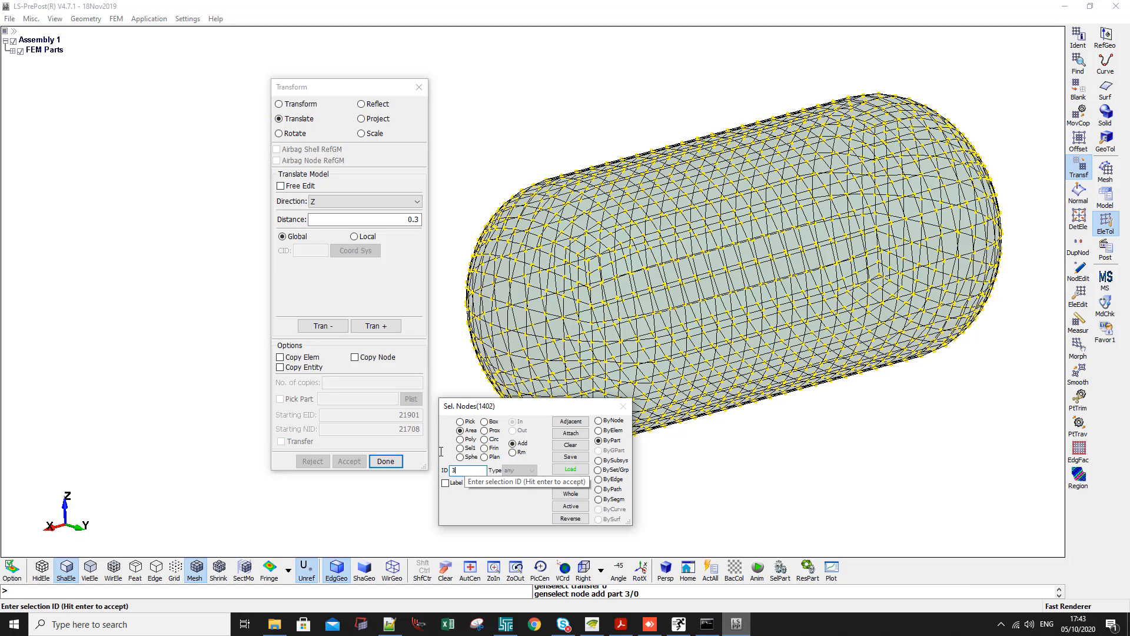
pyautogui.click(281, 357)
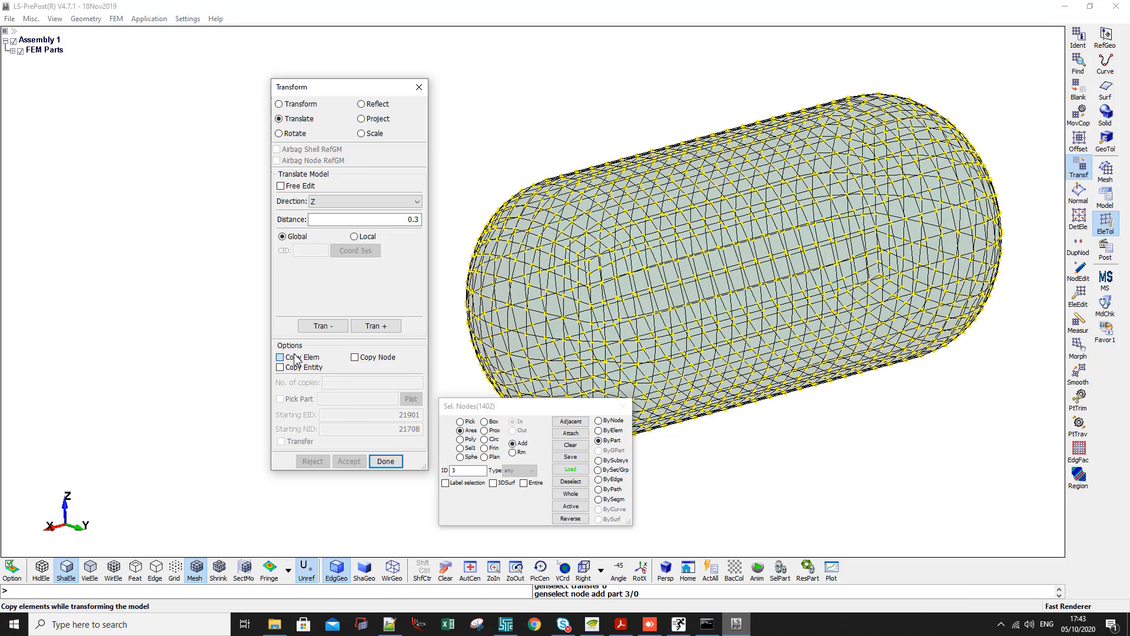
pyautogui.click(376, 328)
pyautogui.scroll(-3, 618, 243)
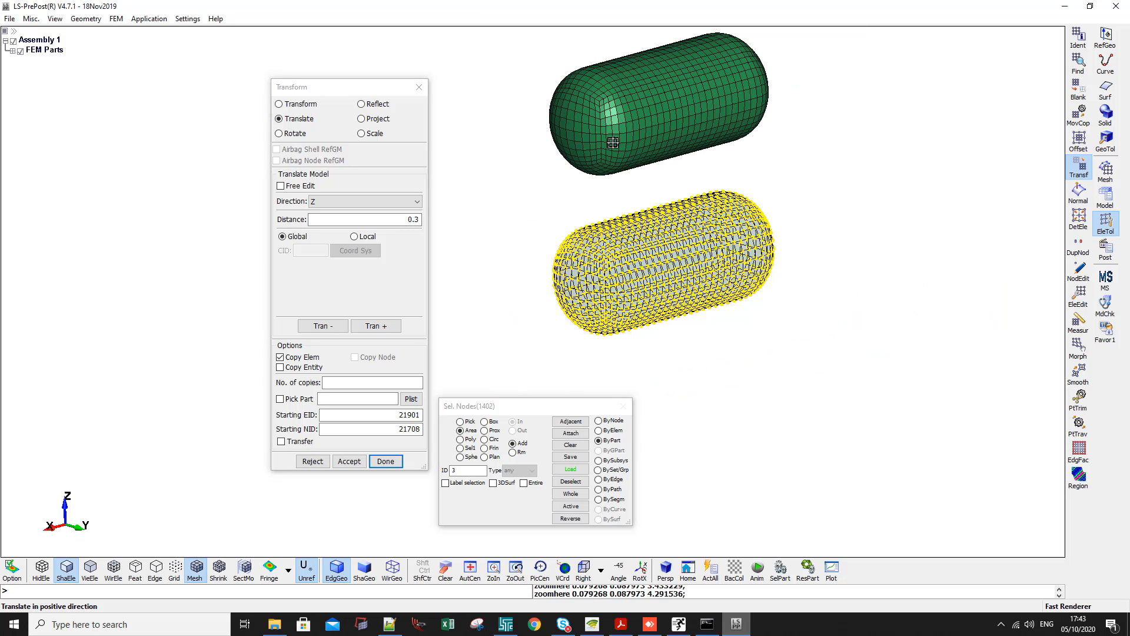
pyautogui.click(355, 463)
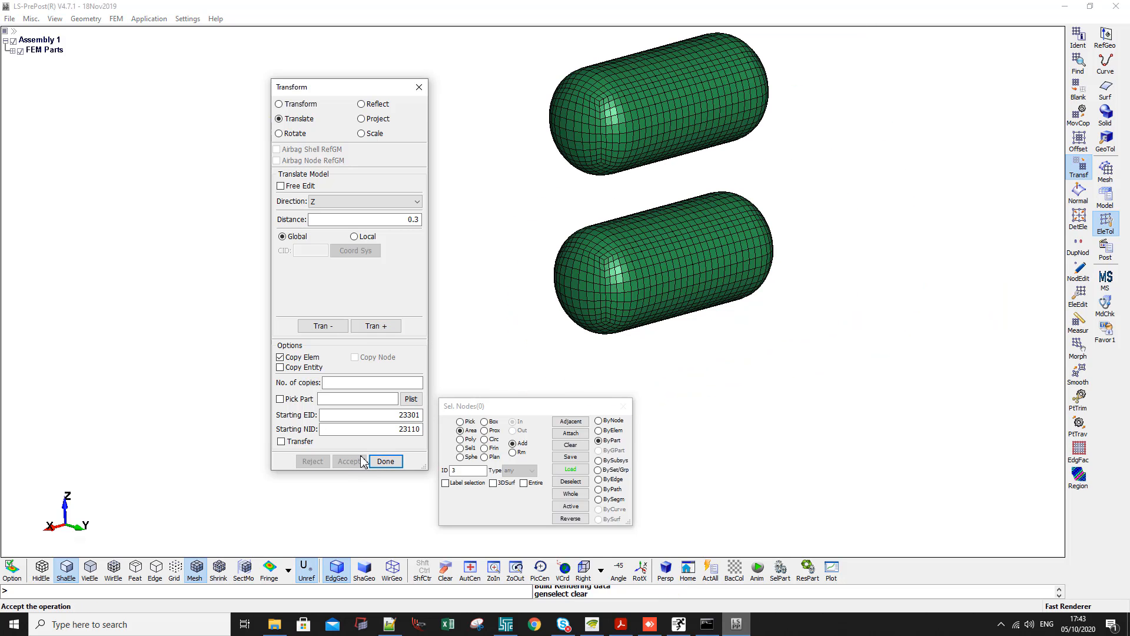
pyautogui.click(383, 460)
# Display the Water, Air and shell part 3 in turn to check which part contains the copied shell
pyautogui.click(780, 570)
pyautogui.click(345, 129)
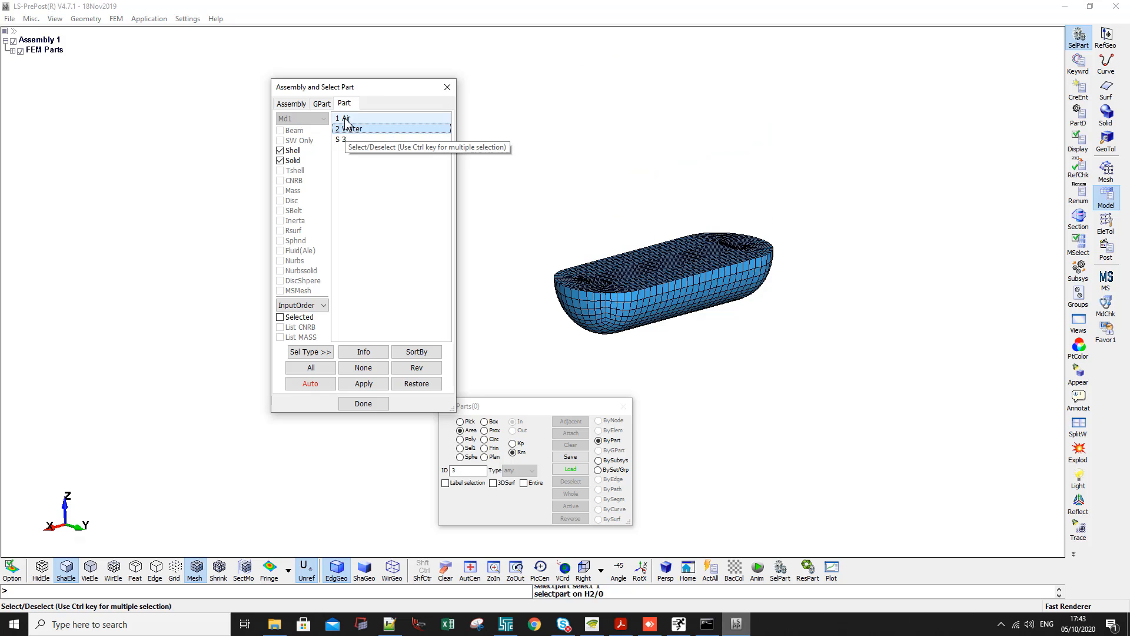
pyautogui.click(346, 118)
pyautogui.keyDown('ctrl'); pyautogui.click(347, 129); pyautogui.keyUp('ctrl')
pyautogui.click(348, 138)
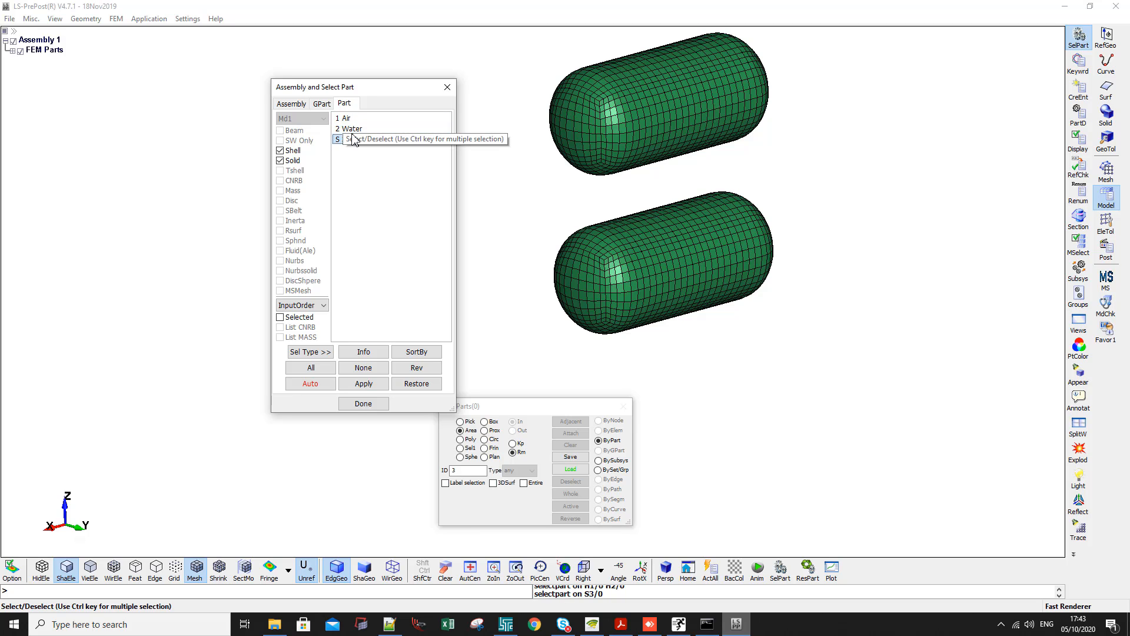
# Delete all elements of the lower, original shell, keeping only the copy above it, and accept the deletion
pyautogui.click(1105, 224)
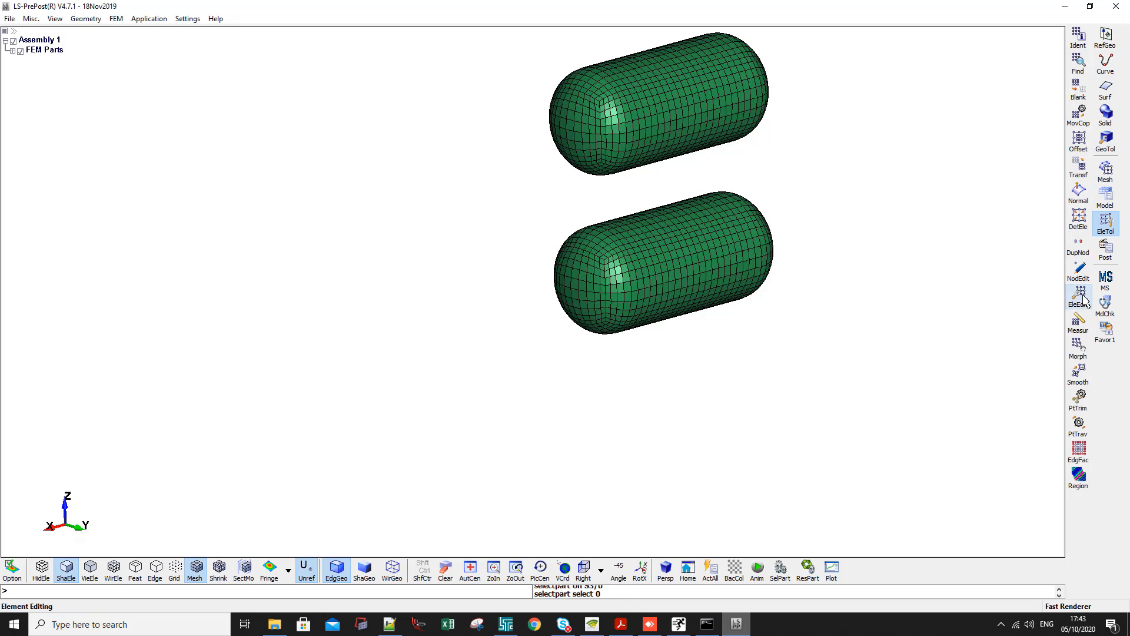
pyautogui.click(1081, 297)
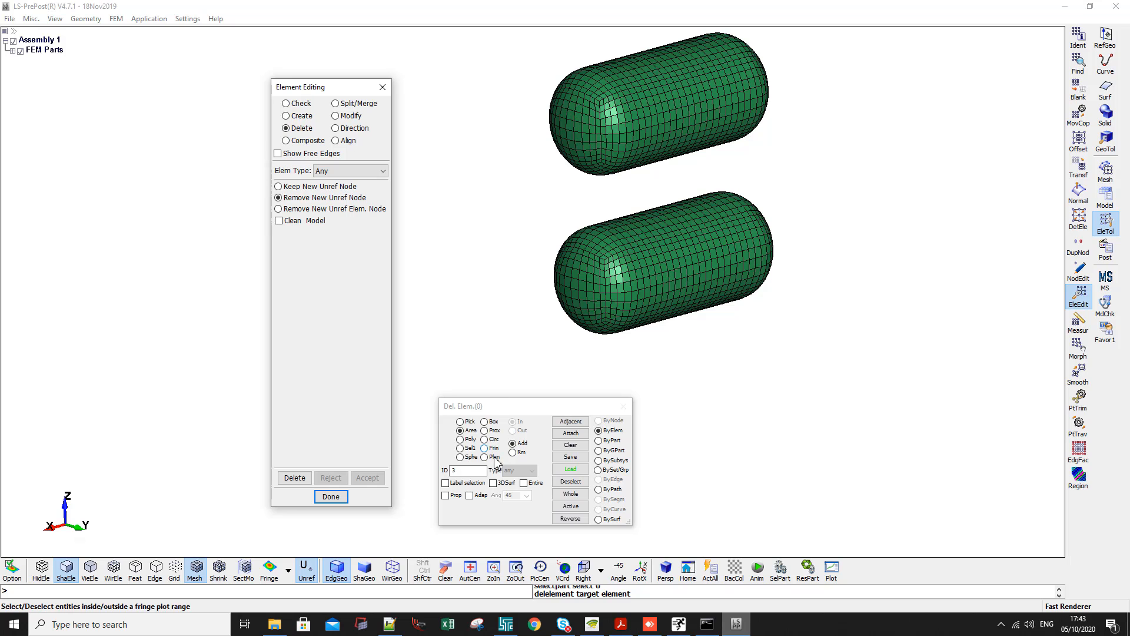
pyautogui.moveTo(490, 372); pyautogui.dragTo(784, 212)
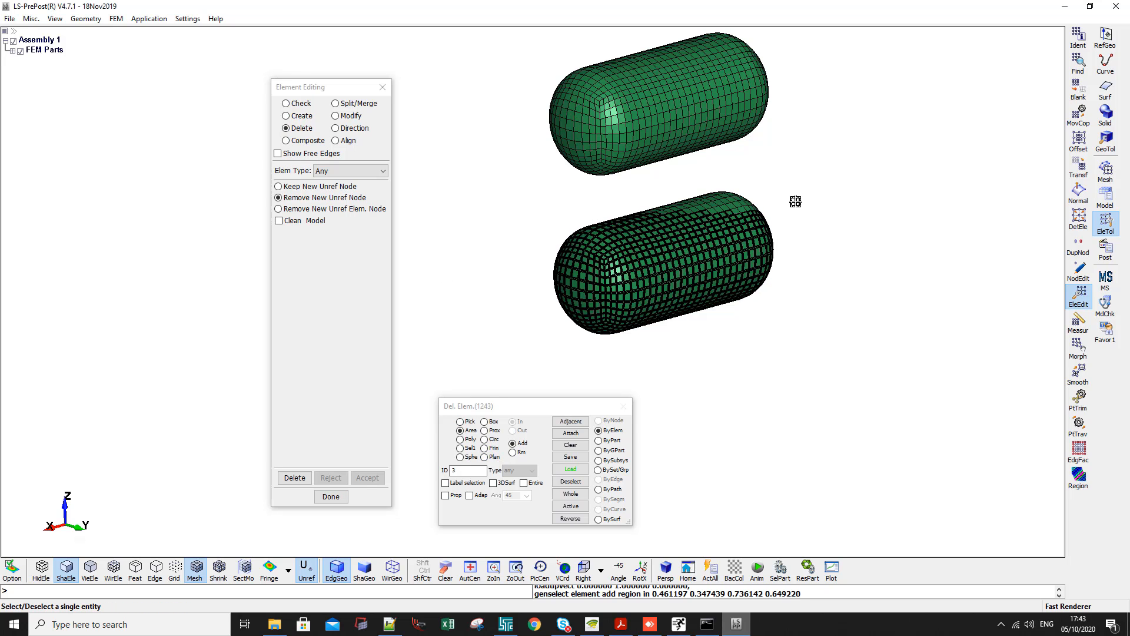
pyautogui.keyDown('shift'); pyautogui.moveTo(779, 319); pyautogui.dragTo(665, 278); pyautogui.keyUp('shift')
pyautogui.moveTo(845, 181); pyautogui.dragTo(482, 312)
pyautogui.moveTo(489, 383); pyautogui.dragTo(848, 199)
pyautogui.click(295, 478)
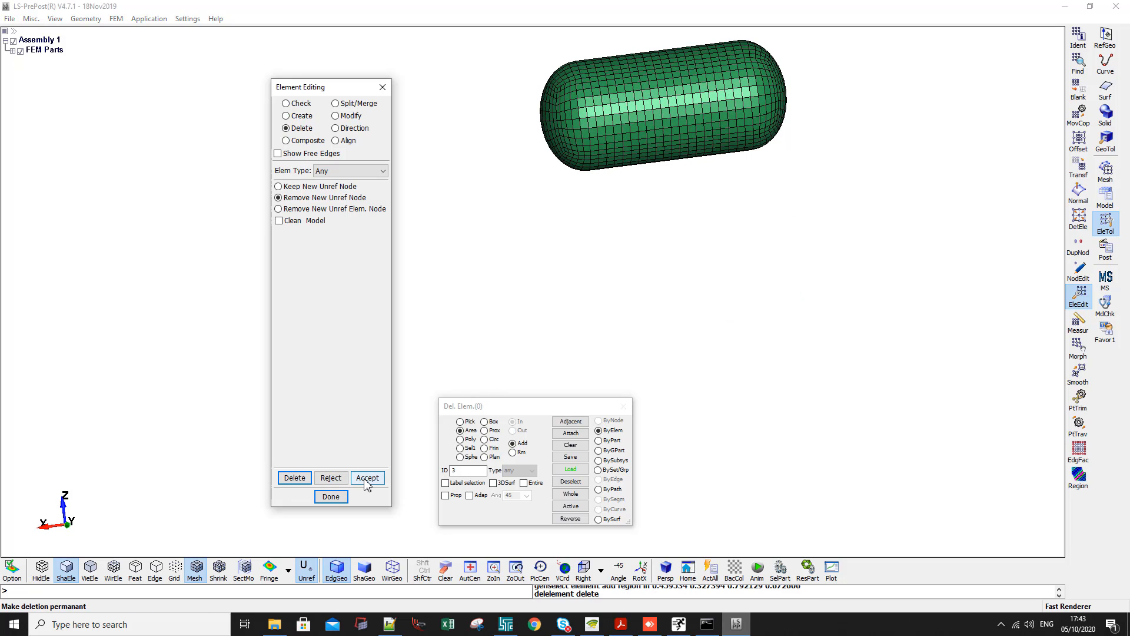
pyautogui.click(367, 477)
pyautogui.click(382, 87)
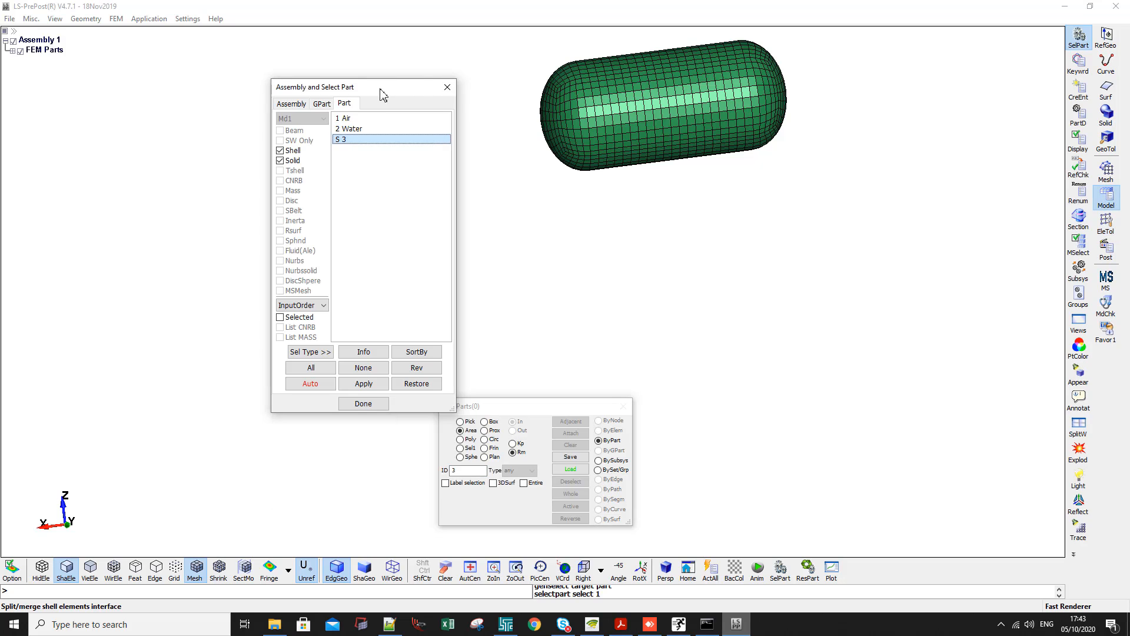
pyautogui.click(445, 88)
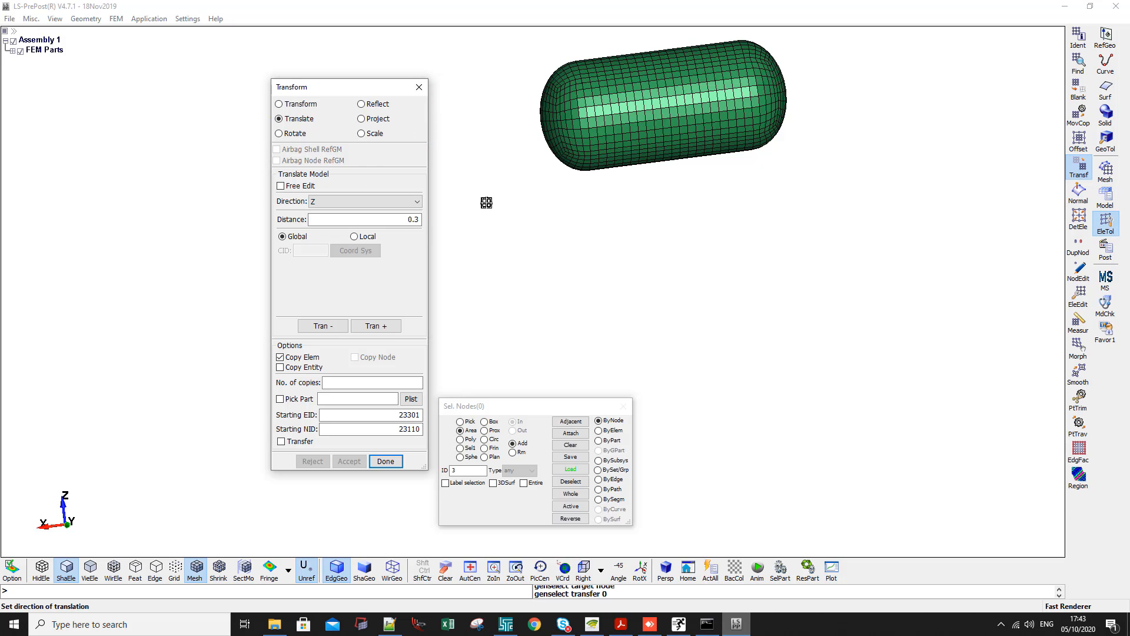
# Move the remaining shell part 0.3 in the negative Z direction without copying its elements, and accept the translation
pyautogui.keyDown('shift'); pyautogui.moveTo(581, 286); pyautogui.dragTo(591, 287); pyautogui.keyUp('shift')
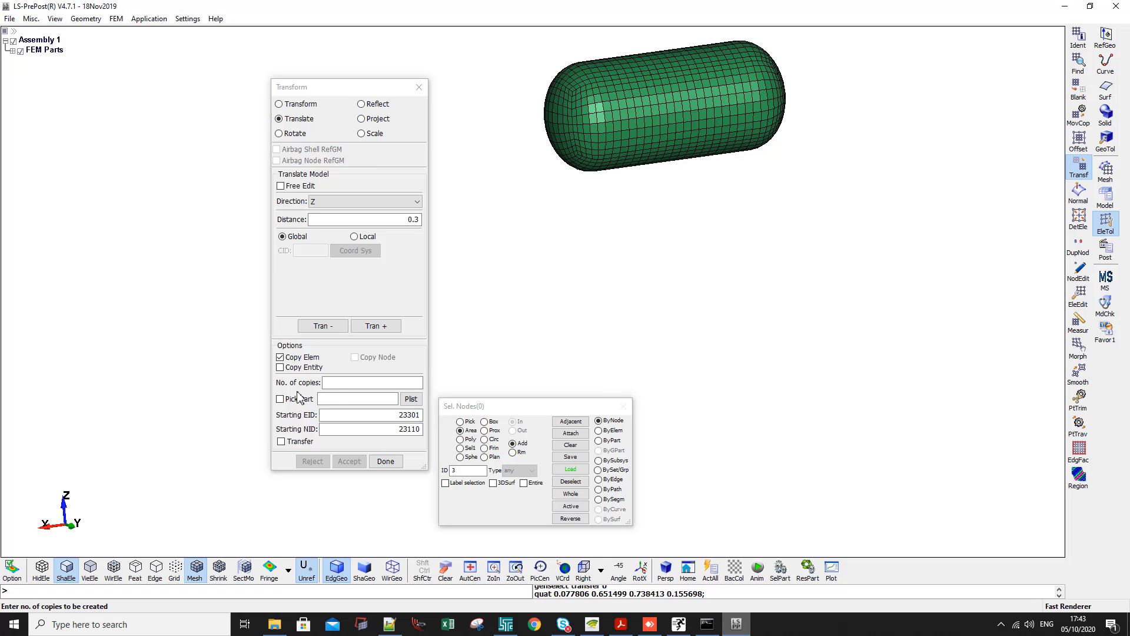
pyautogui.click(280, 359)
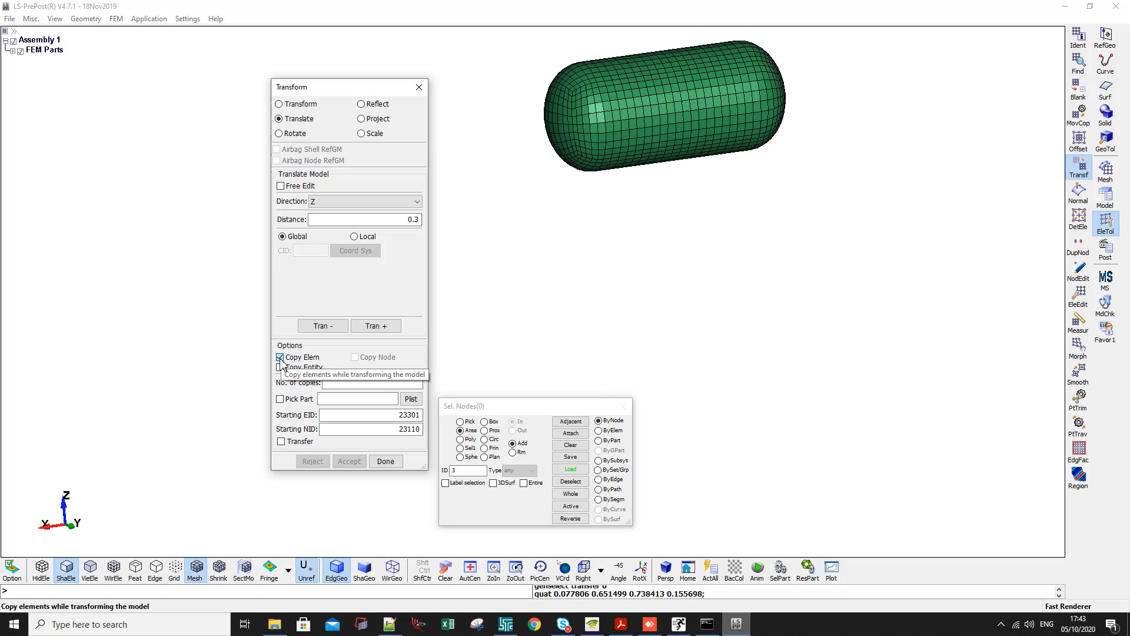
pyautogui.click(281, 358)
pyautogui.click(599, 440)
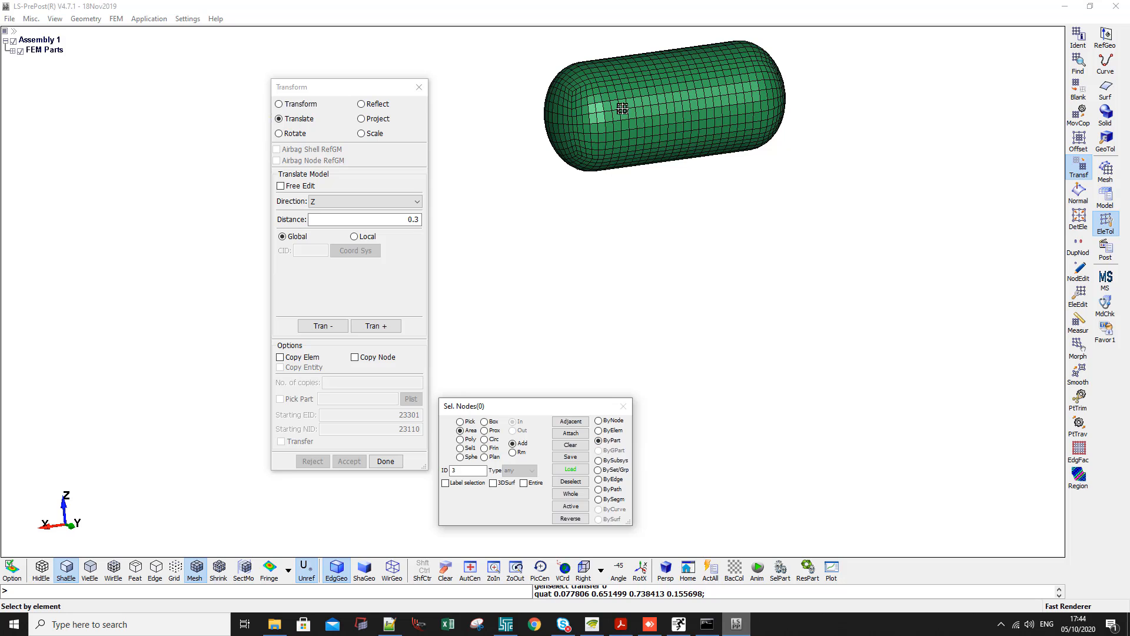
pyautogui.click(622, 108)
pyautogui.click(321, 326)
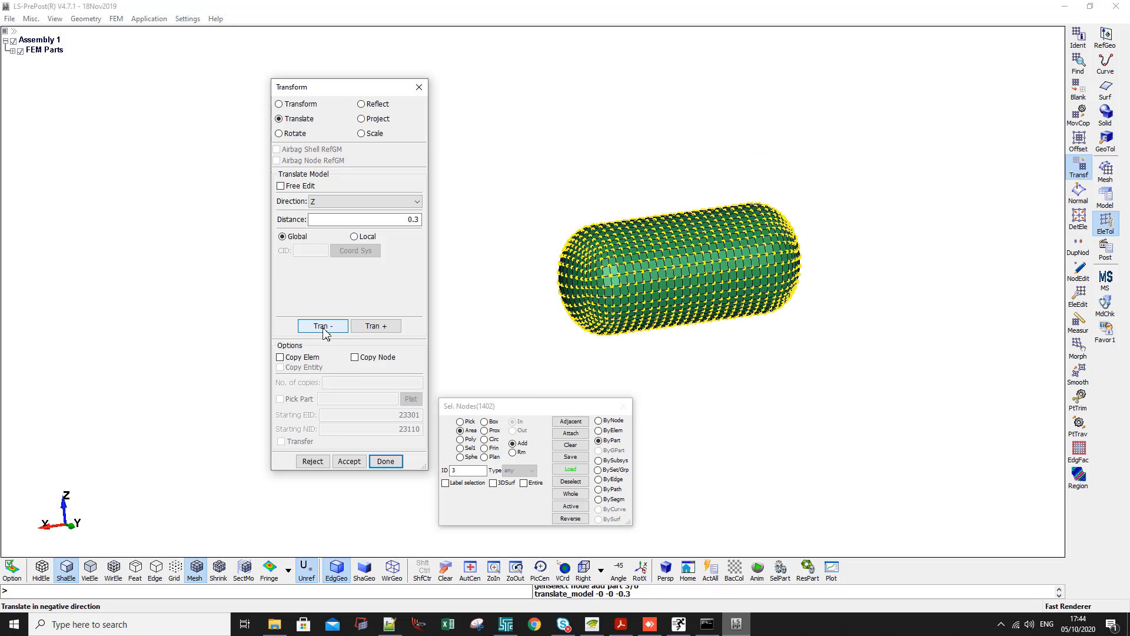
pyautogui.click(348, 461)
pyautogui.scroll(4, 632, 284)
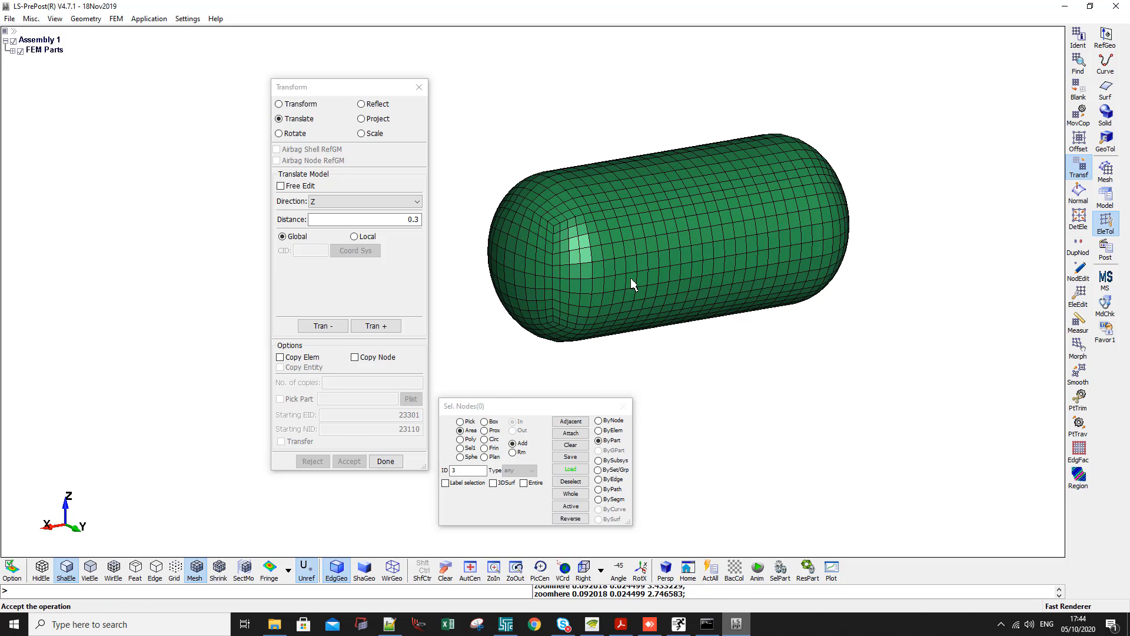
pyautogui.moveTo(624, 280)
pyautogui.mouseDown(button='middle')
pyautogui.moveTo(661, 272)
pyautogui.moveTo(620, 289)
pyautogui.mouseUp(button='middle')
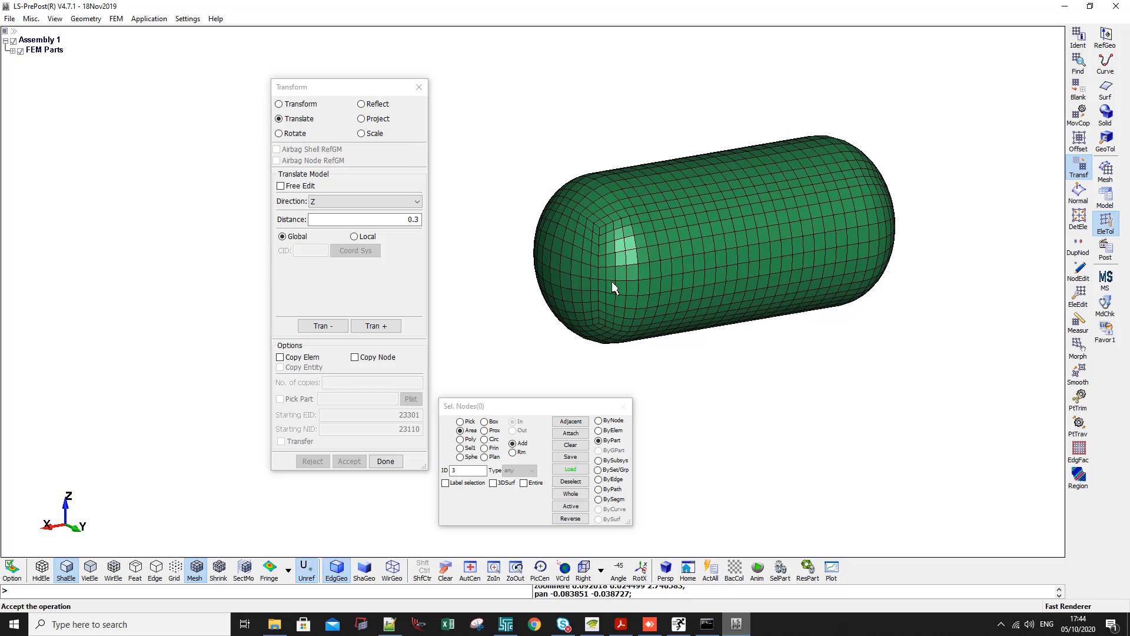
# Save the keyword file as Sloshing.k in the SLOSHING folder on the Desktop
pyautogui.hotkey('ctrl', 's')
pyautogui.click(382, 203)
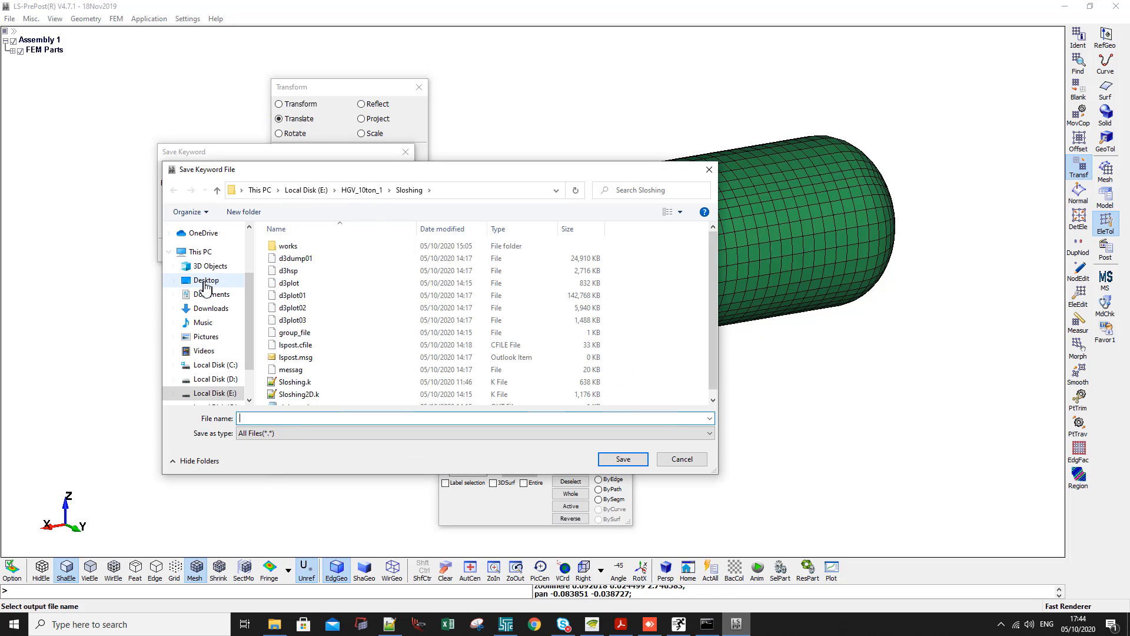
pyautogui.click(173, 281)
pyautogui.click(215, 341)
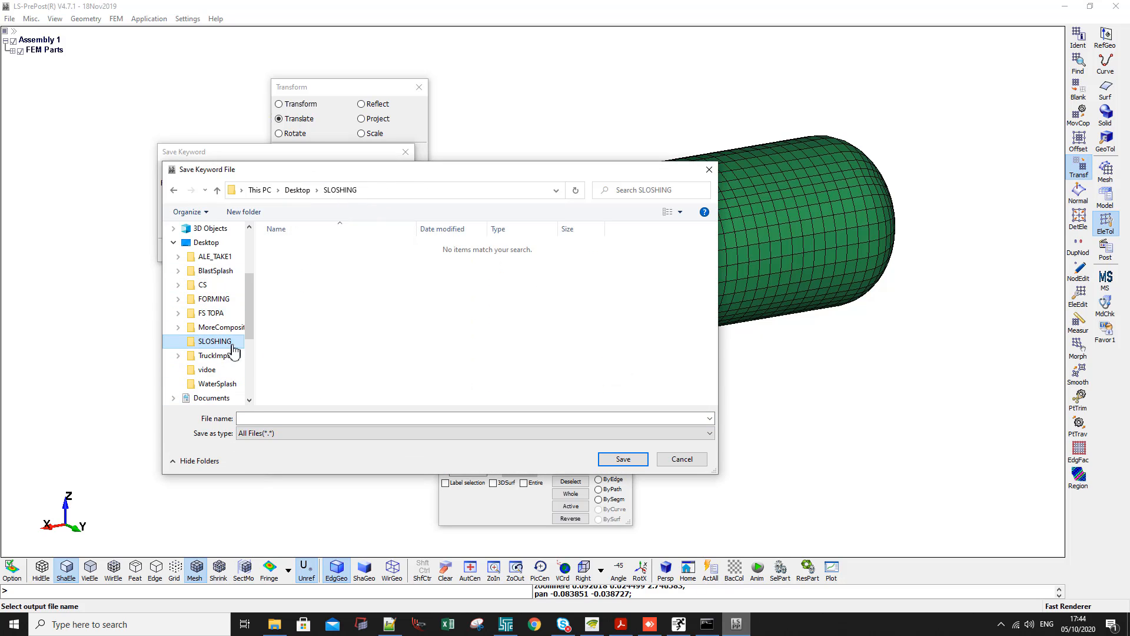
pyautogui.click(268, 418)
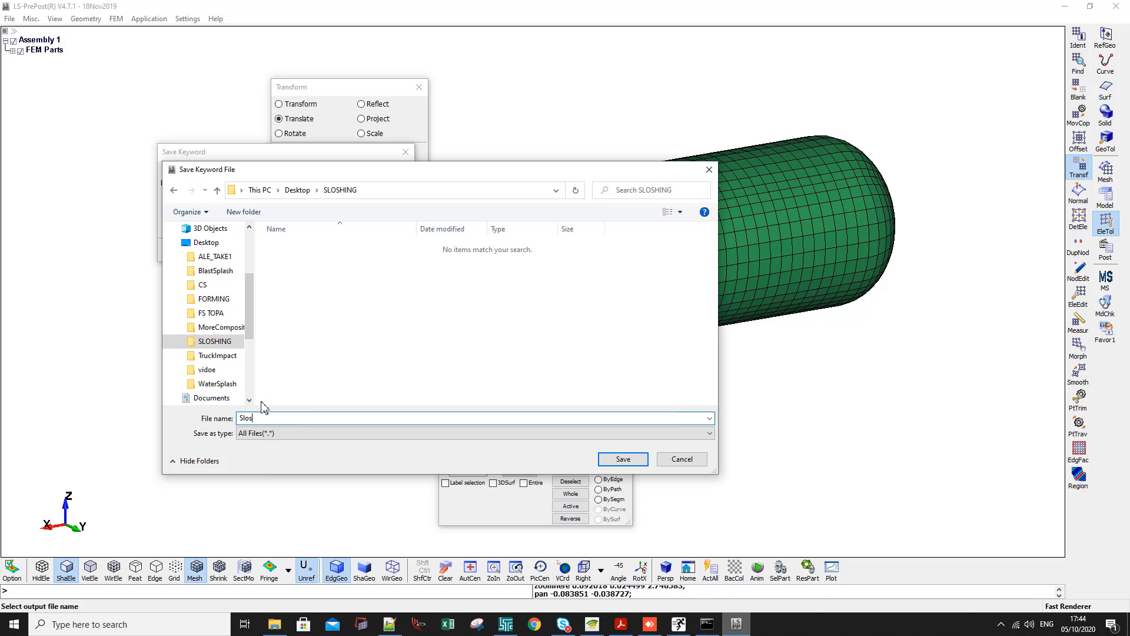
pyautogui.click(623, 458)
pyautogui.click(218, 247)
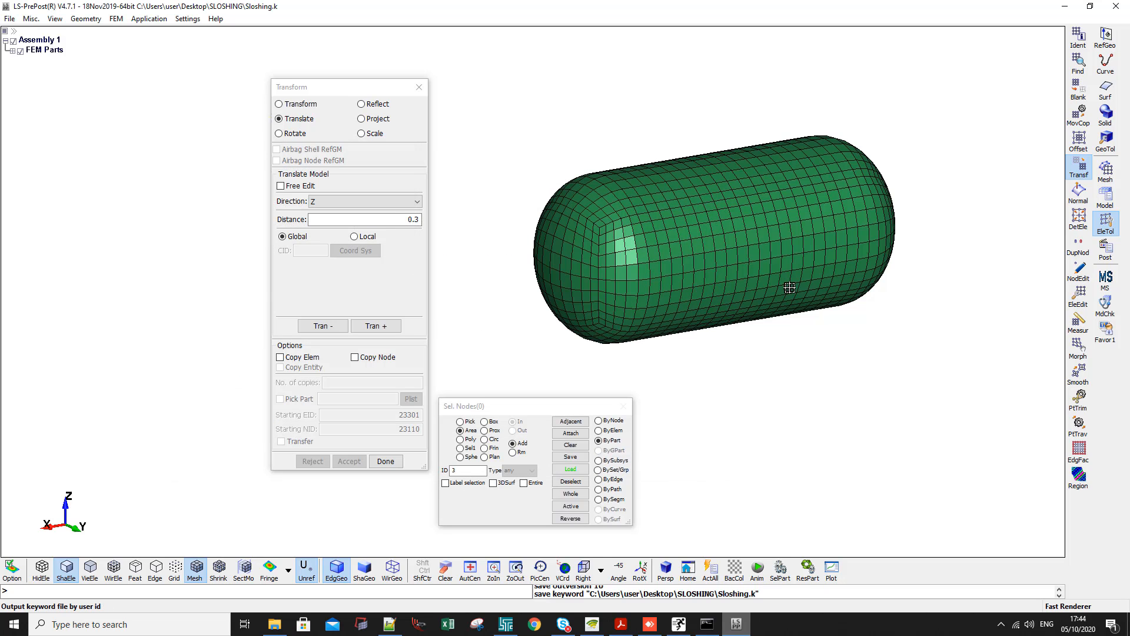
# Measure the node-to-node distance along the straight side of the shell between its two rounded ends
pyautogui.click(1079, 323)
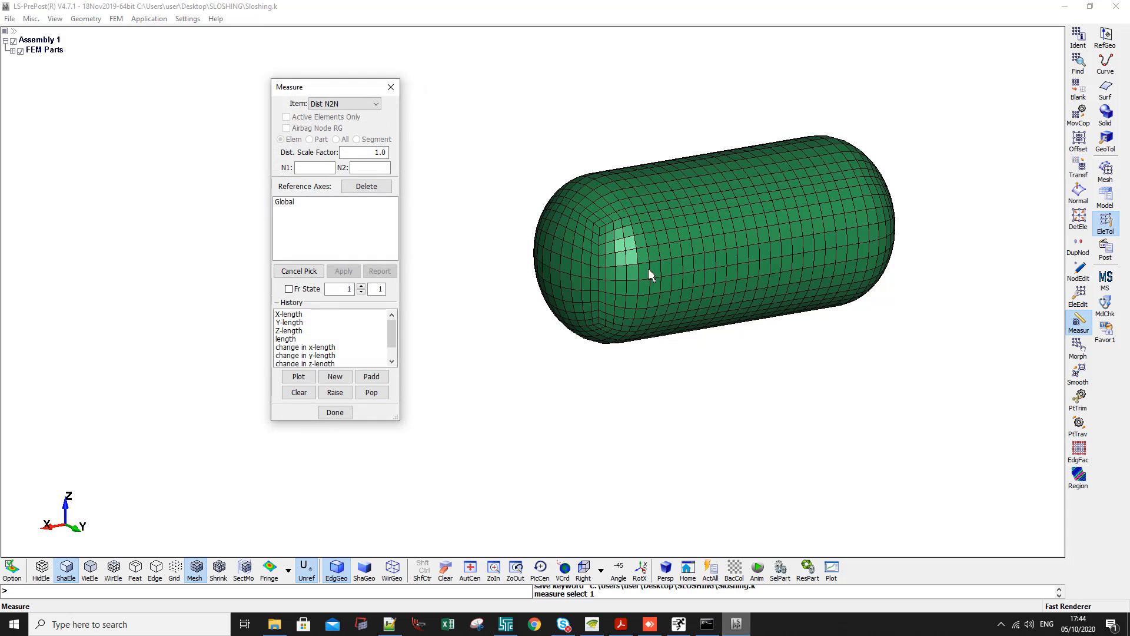
pyautogui.scroll(5, 658, 291)
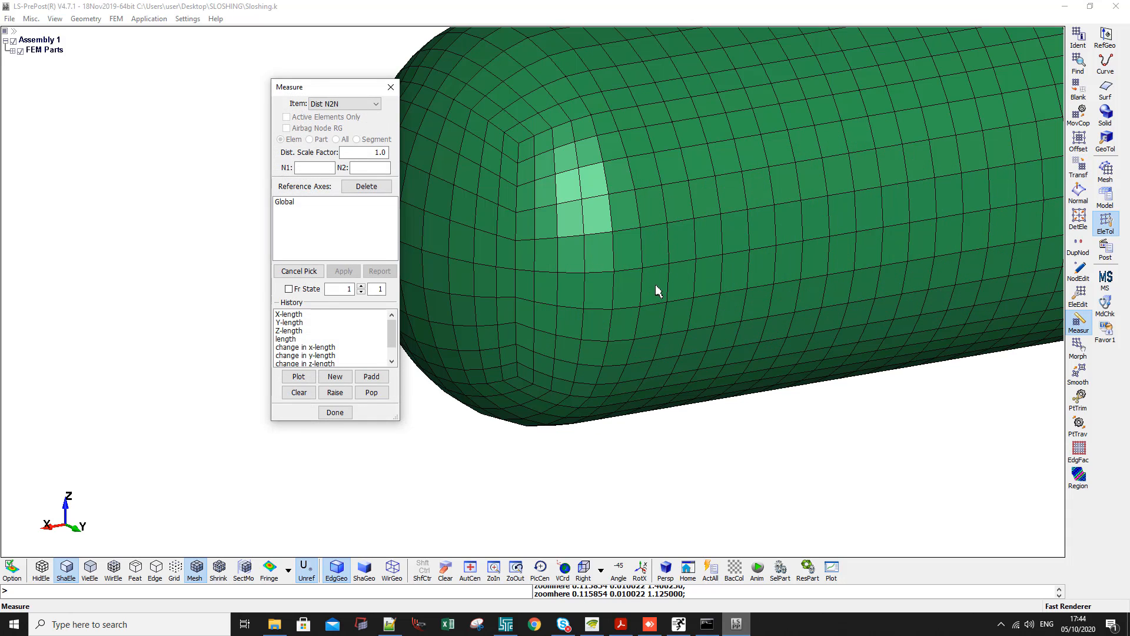
pyautogui.click(599, 290)
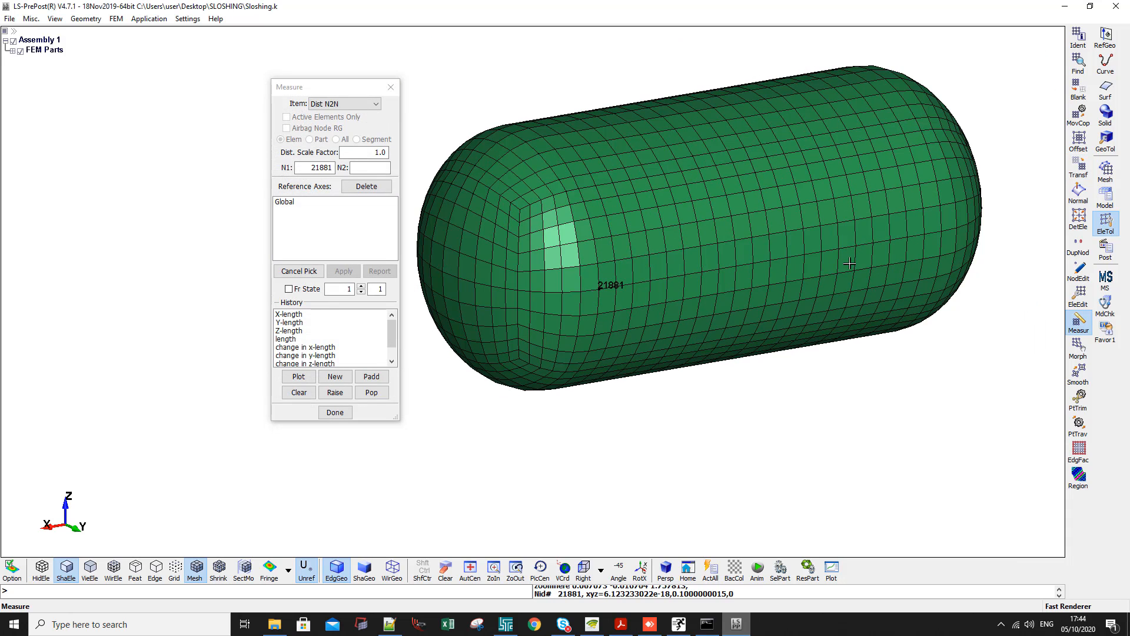
pyautogui.click(938, 234)
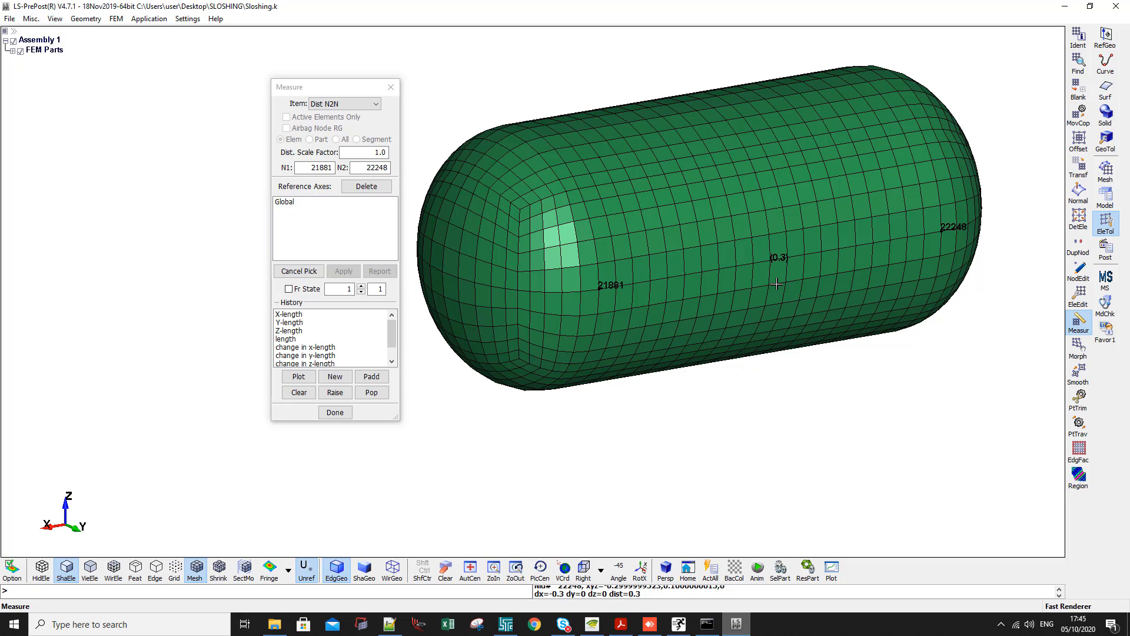
# Set the title of part 3 to Tank in its PART keyword and accept the change
pyautogui.click(1105, 197)
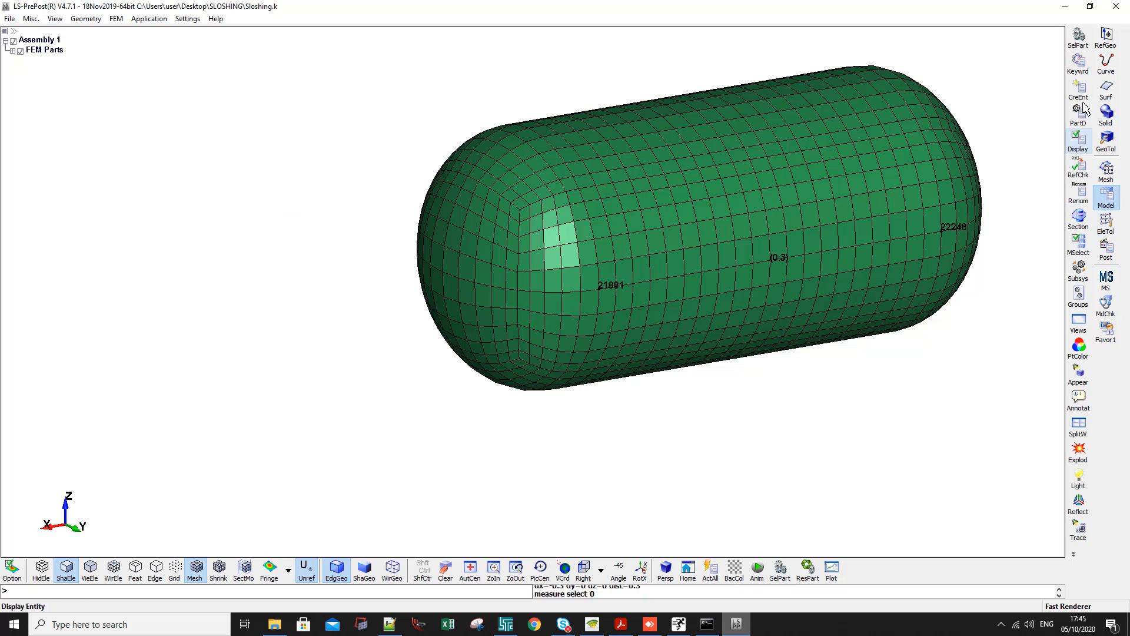
pyautogui.click(1079, 64)
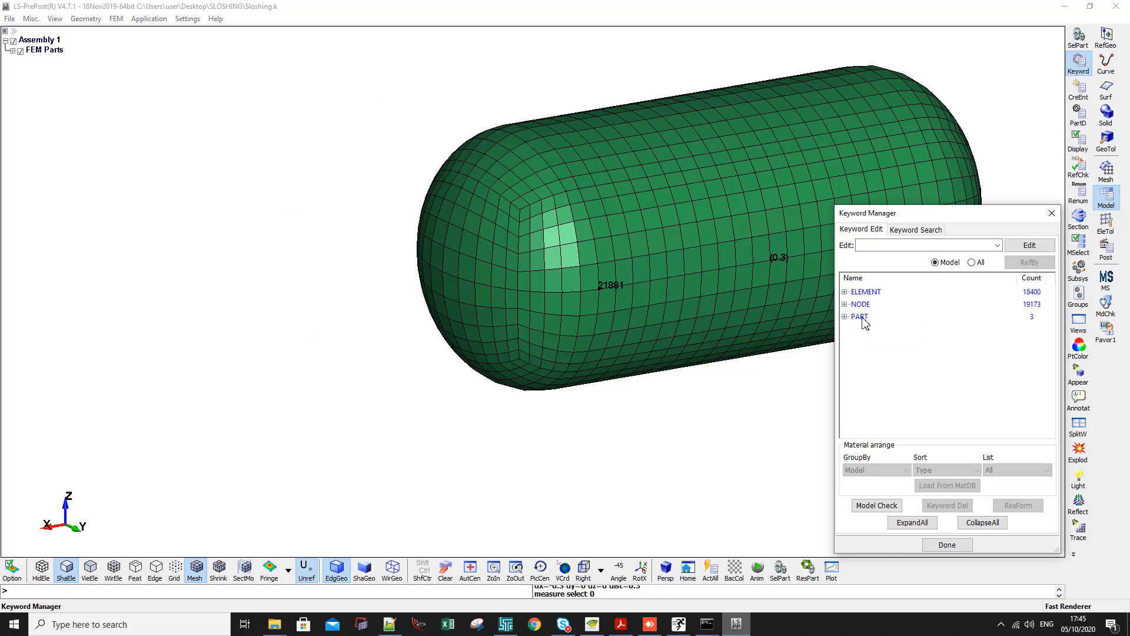
pyautogui.doubleClick(864, 322)
pyautogui.doubleClick(869, 328)
pyautogui.click(385, 257)
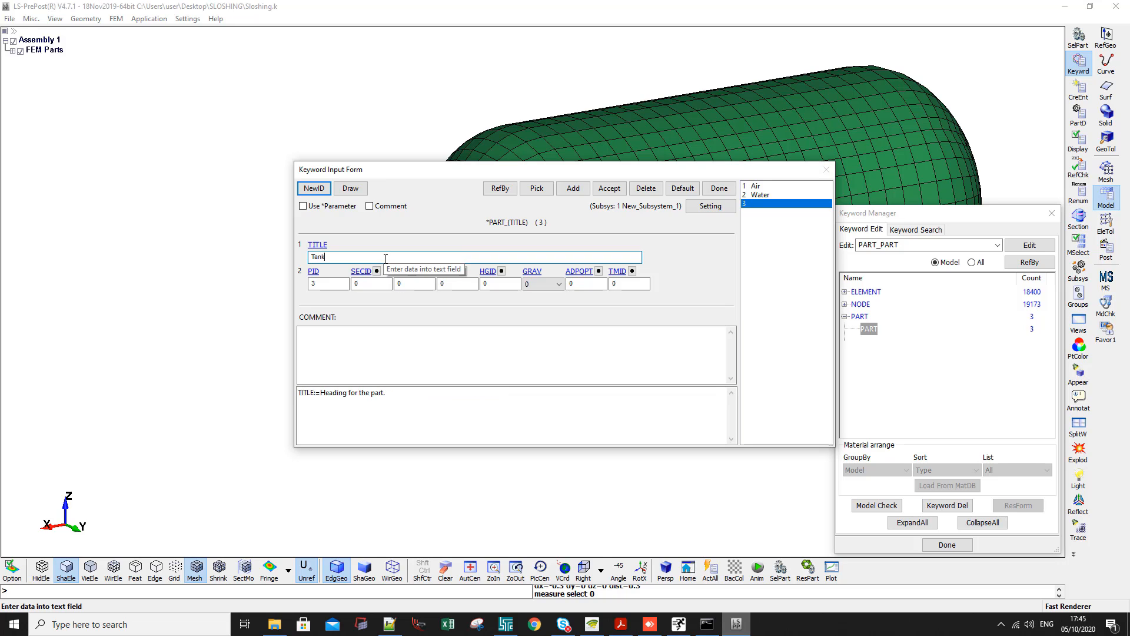
pyautogui.click(610, 188)
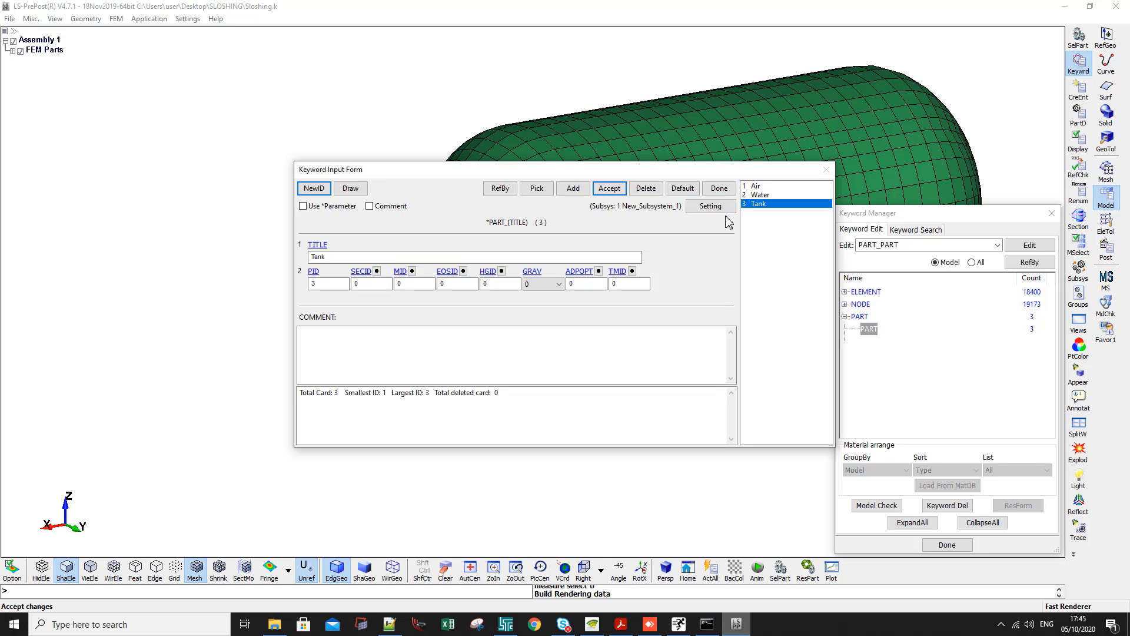
# Create a new SECTION_SOLID entry with a new ID for the Air part and title it Solid ALE
pyautogui.click(753, 186)
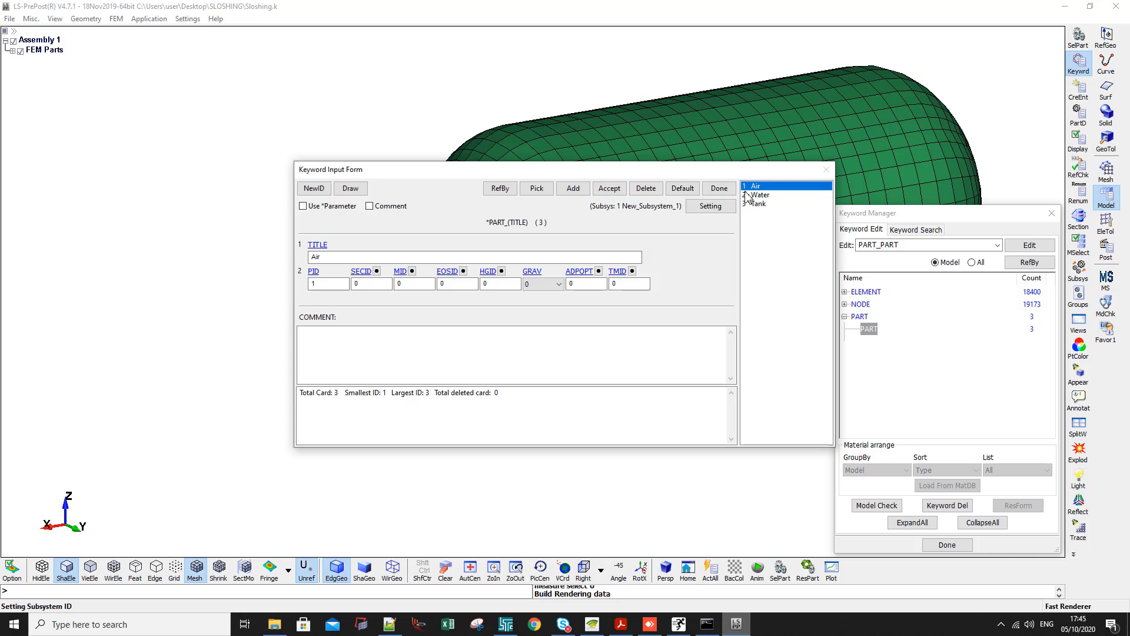
pyautogui.click(377, 271)
pyautogui.click(929, 443)
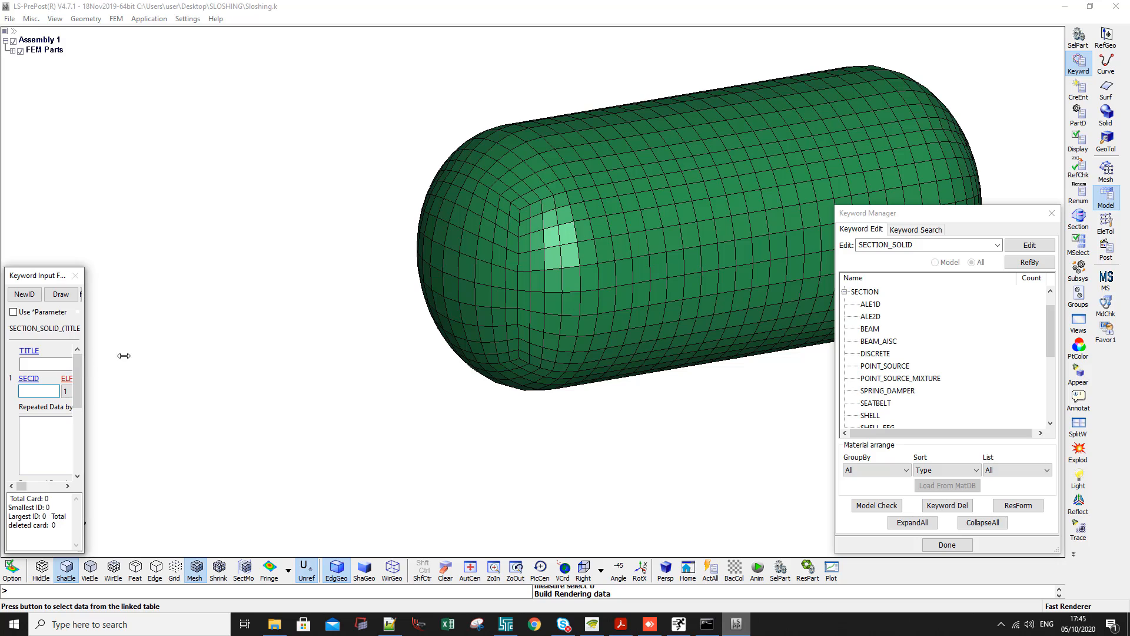
pyautogui.click(24, 294)
pyautogui.click(47, 363)
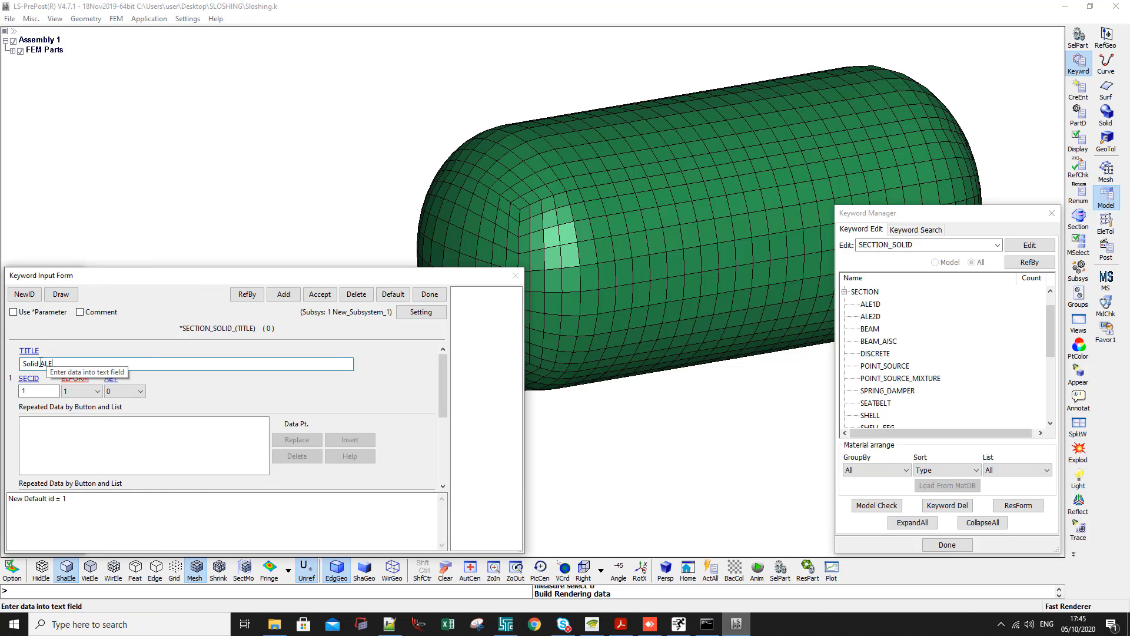
pyautogui.write('Solid ALE')
# Set the Solid ALE section's element formulation ELFORM to 11 and accept it as the Air part's section
pyautogui.click(69, 391)
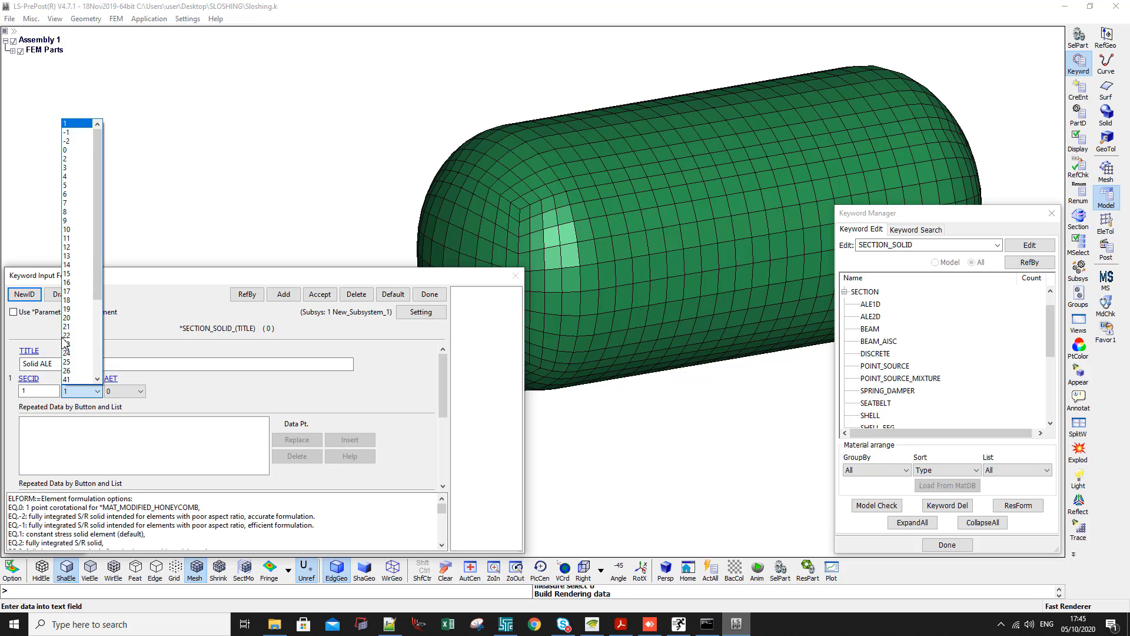
pyautogui.click(68, 240)
pyautogui.moveTo(158, 276); pyautogui.dragTo(207, 116)
pyautogui.scroll(-2, 489, 376)
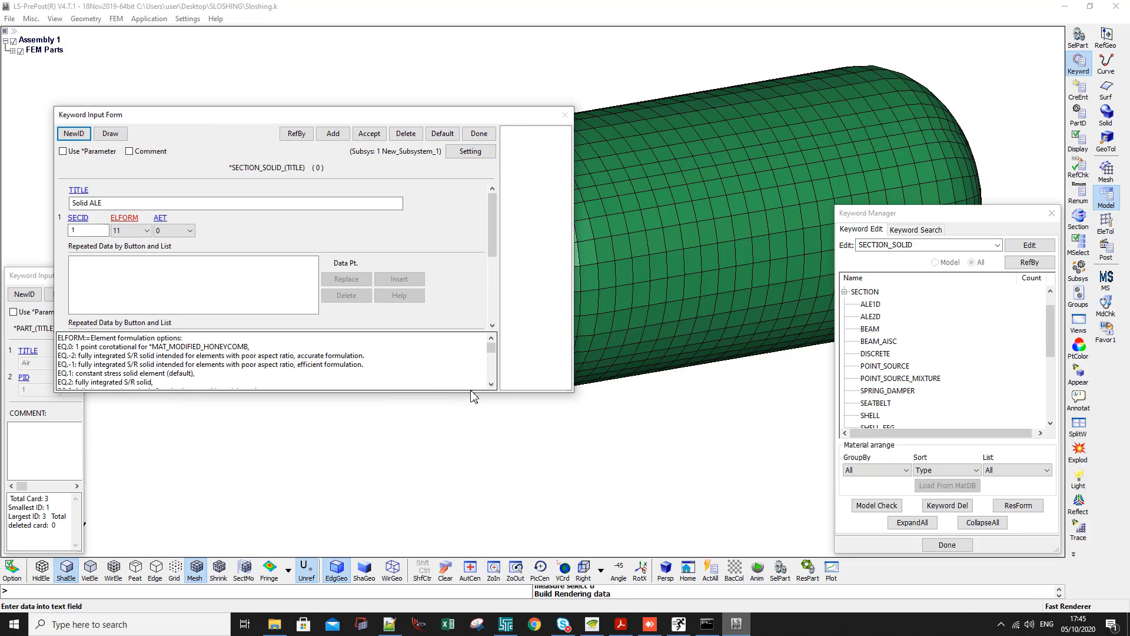
pyautogui.scroll(-2, 490, 377)
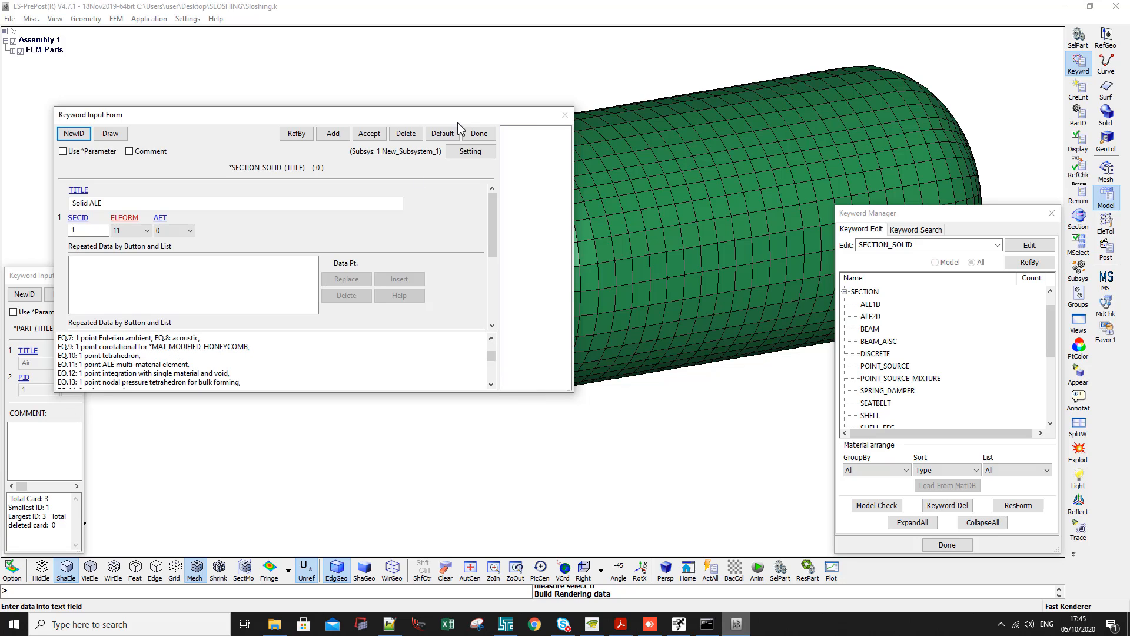
pyautogui.click(369, 133)
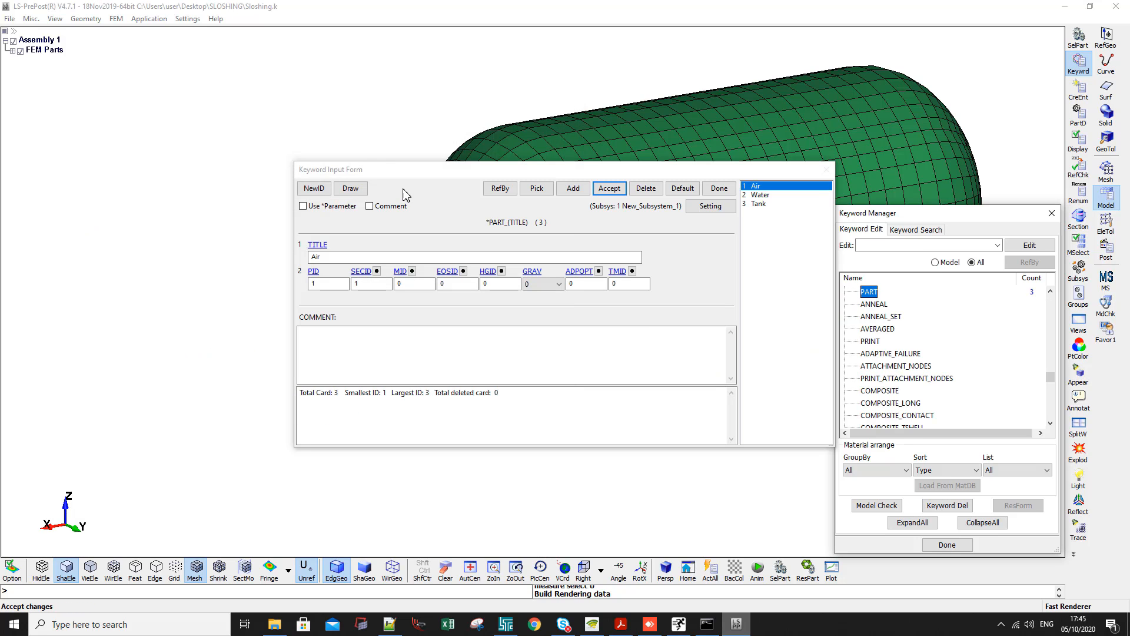
# Create a 009-NULL material for the Air part with a new ID, title Air and density RO 1.293, and accept it
pyautogui.click(412, 271)
pyautogui.click(916, 444)
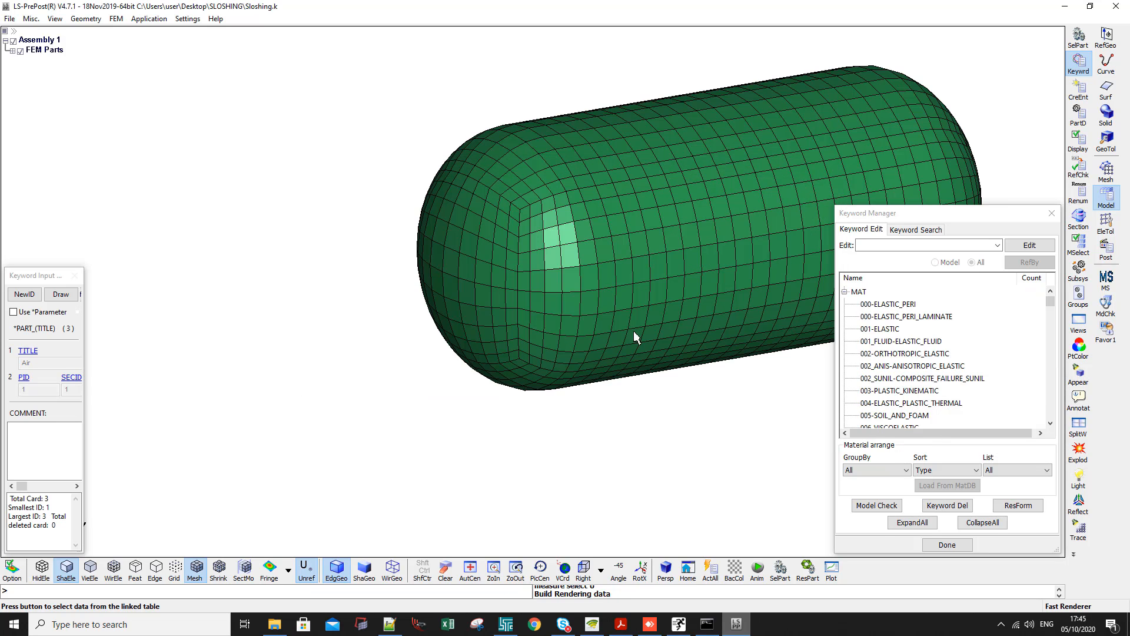
pyautogui.scroll(-8, 921, 335)
pyautogui.scroll(3, 906, 347)
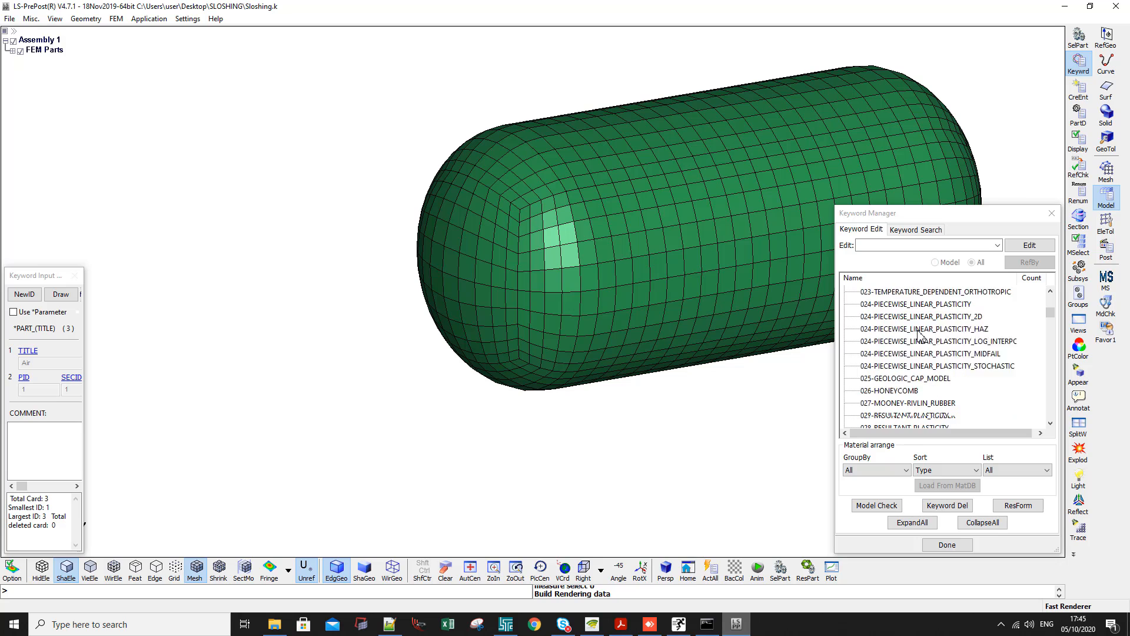
pyautogui.scroll(3, 895, 356)
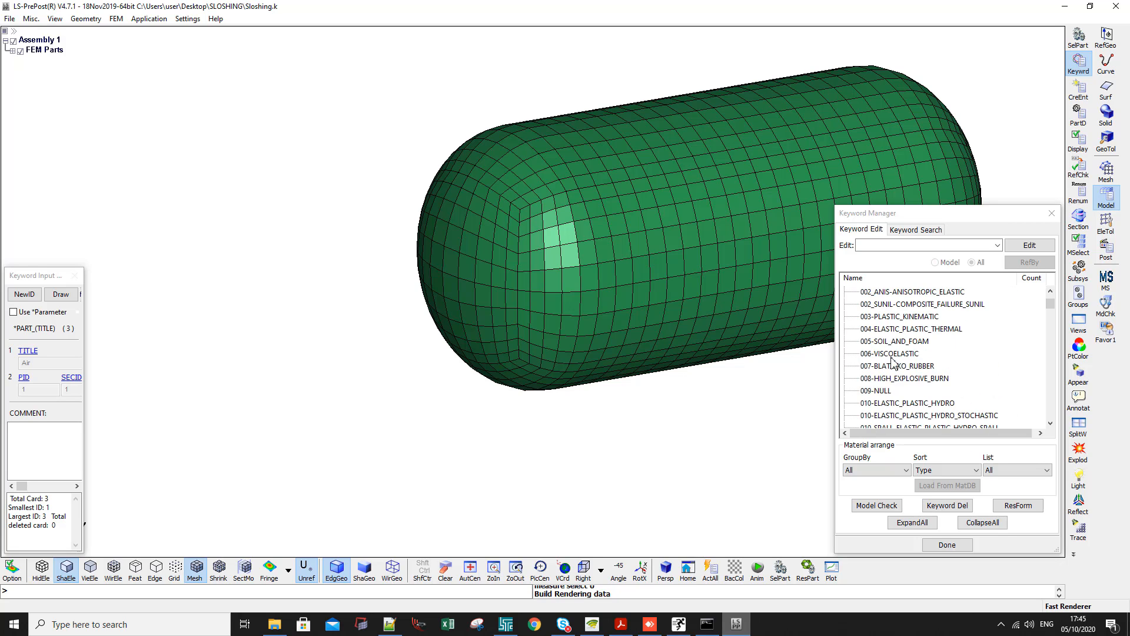
pyautogui.doubleClick(881, 391)
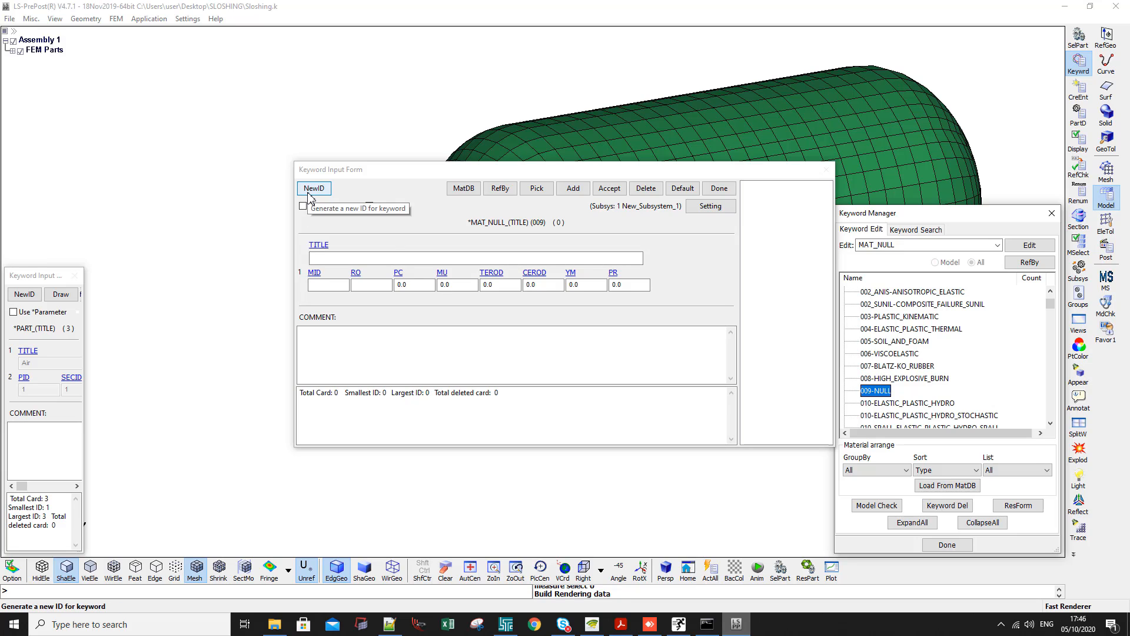
pyautogui.click(308, 193)
pyautogui.click(343, 258)
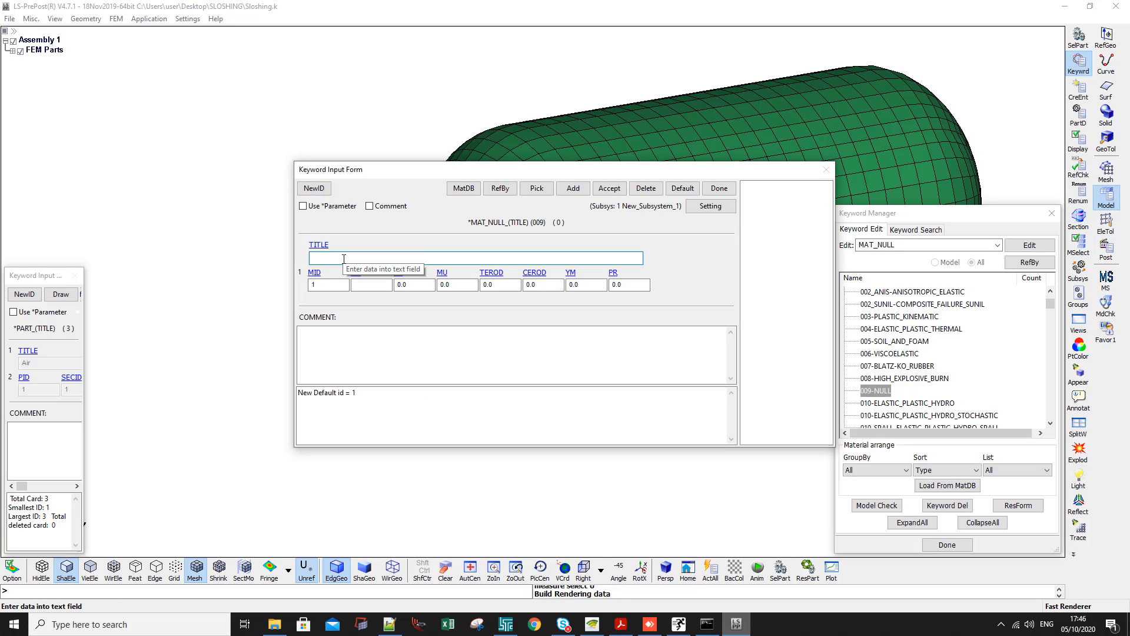
pyautogui.write('Air')
pyautogui.click(374, 285)
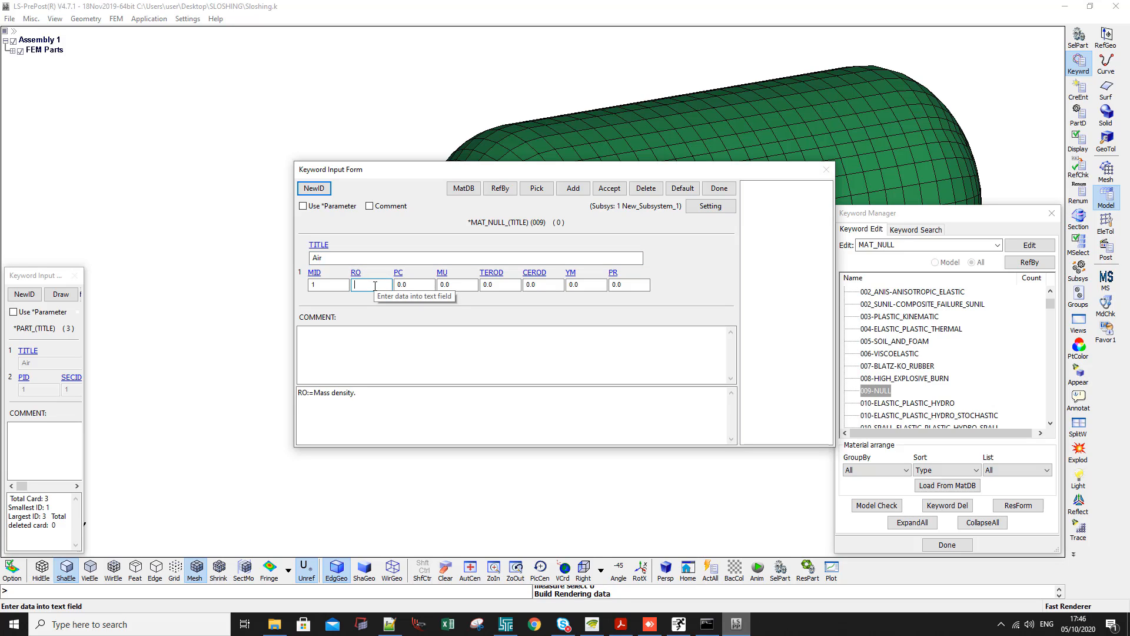
pyautogui.write('1.293')
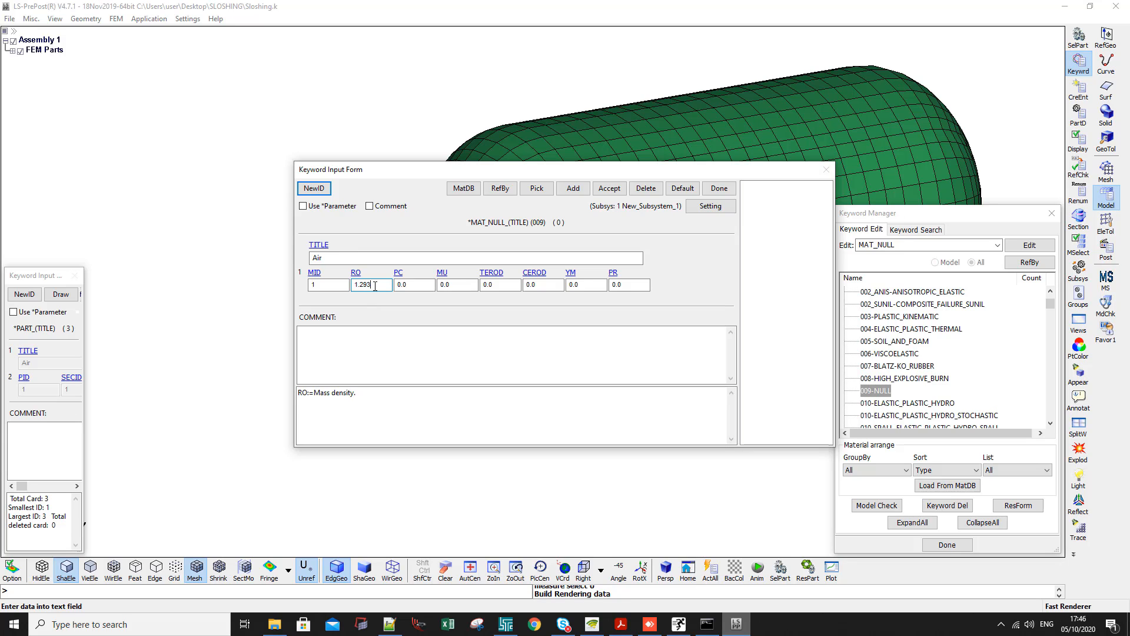
pyautogui.click(613, 192)
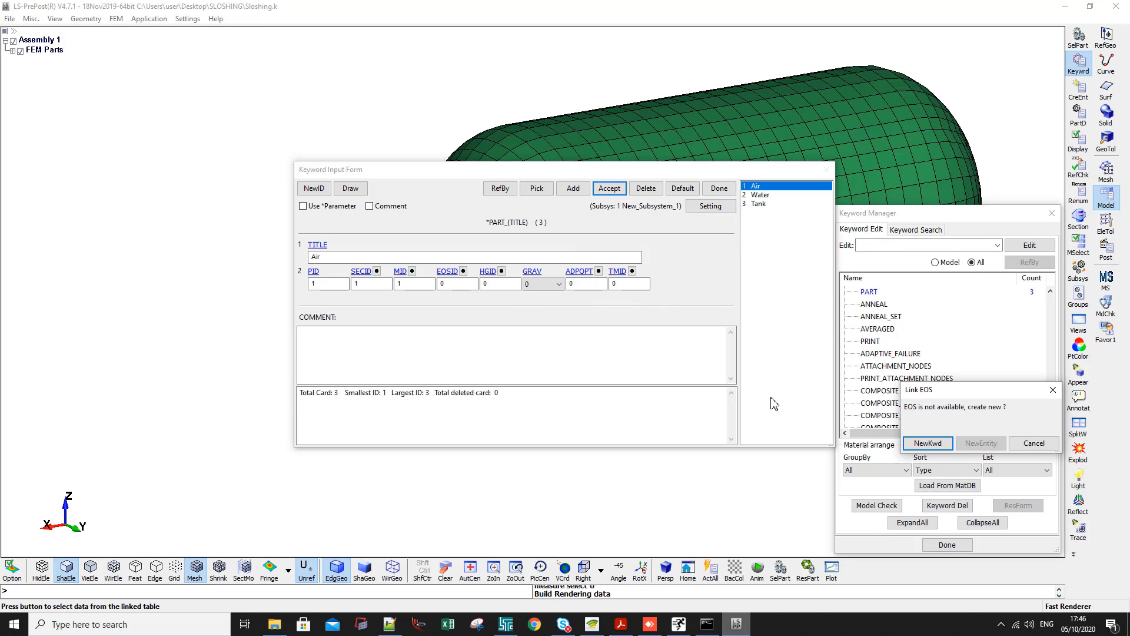
# Create a LINEAR_POLYNOMIAL equation of state with a new ID for the Air part and title it Air EOS
pyautogui.click(919, 443)
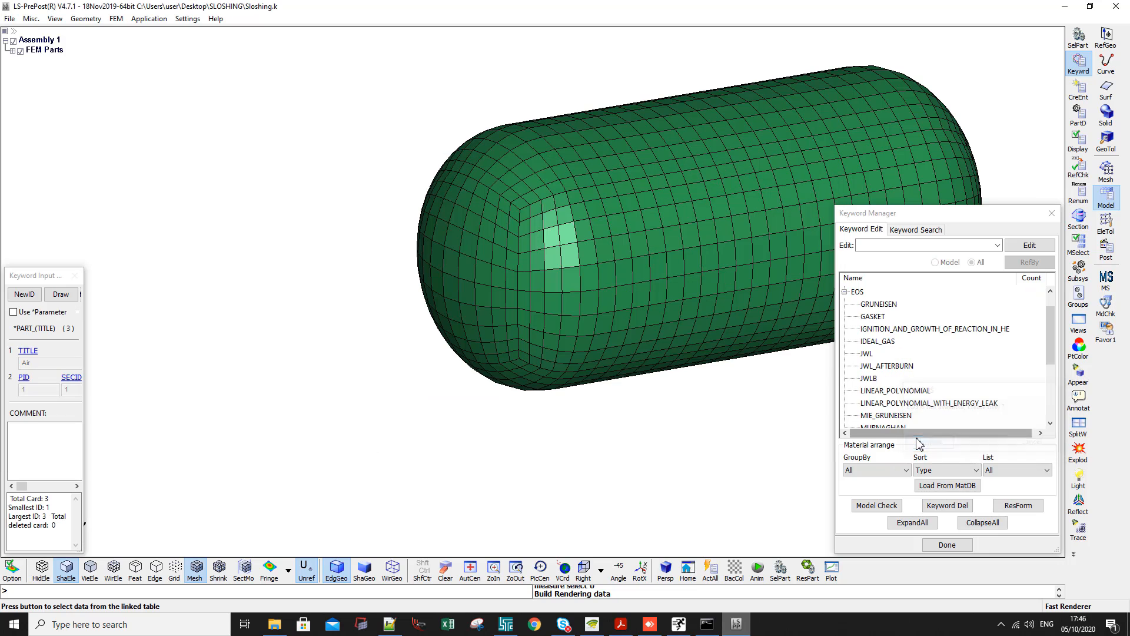
pyautogui.doubleClick(888, 391)
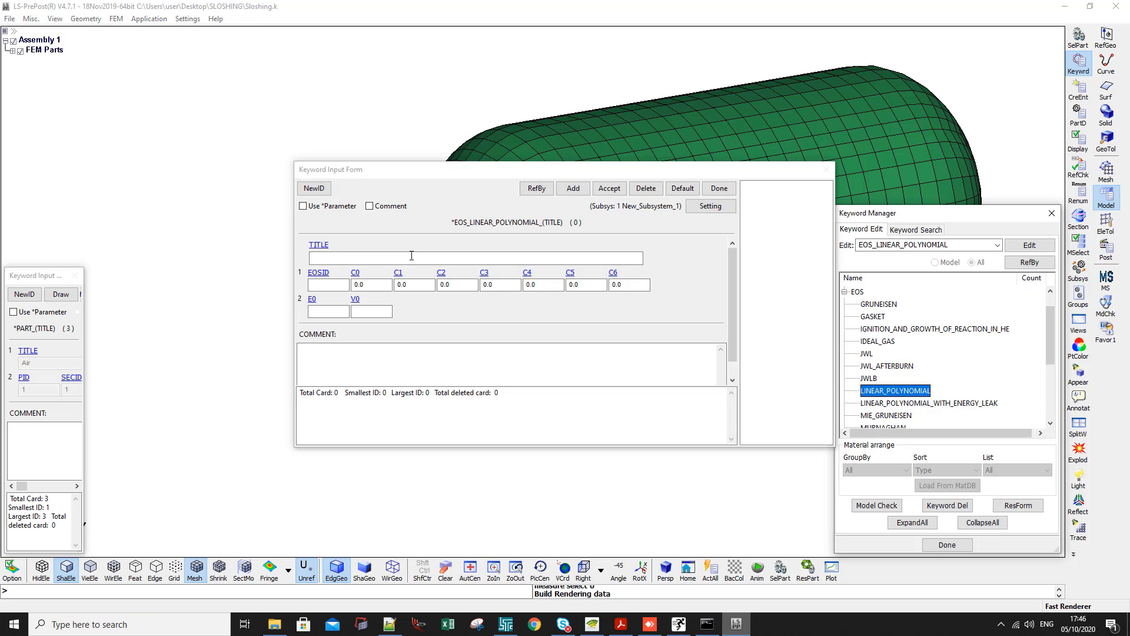
pyautogui.click(315, 189)
pyautogui.click(339, 258)
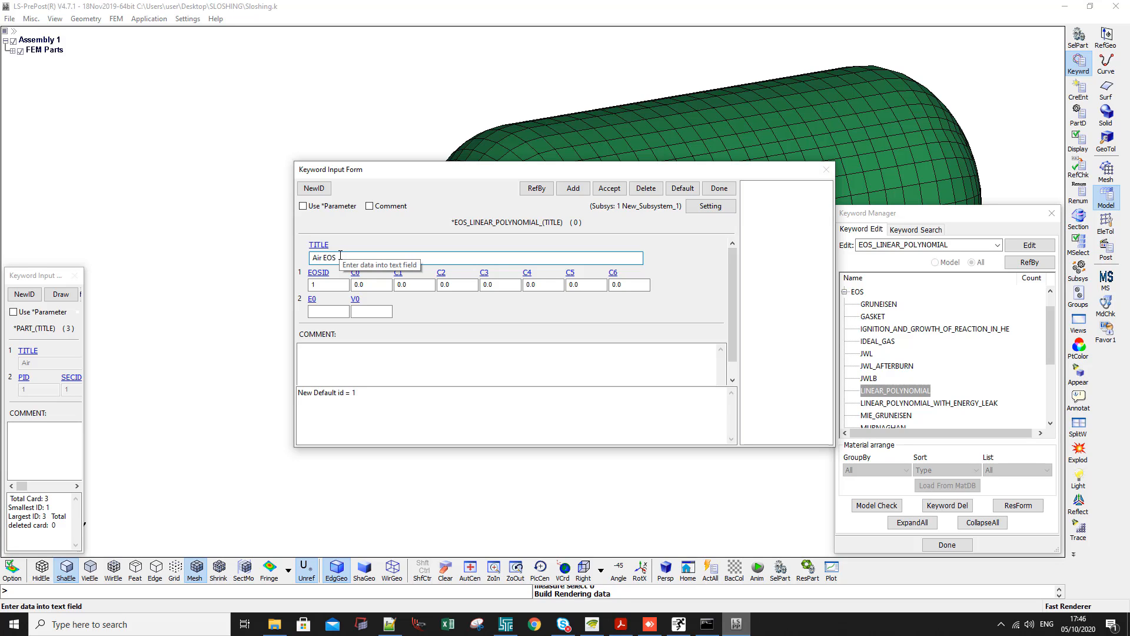
# Set C0 to -1e5, E0 to 0.25e6 and V0 to 1 in the Air EOS, and accept it
pyautogui.click(379, 285)
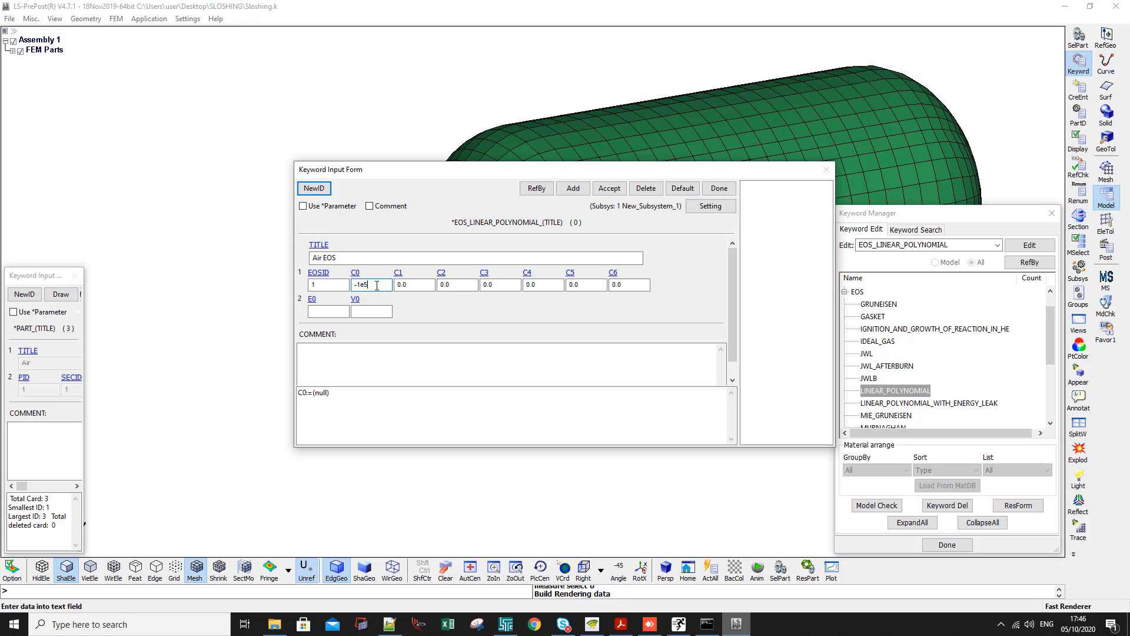
pyautogui.click(345, 313)
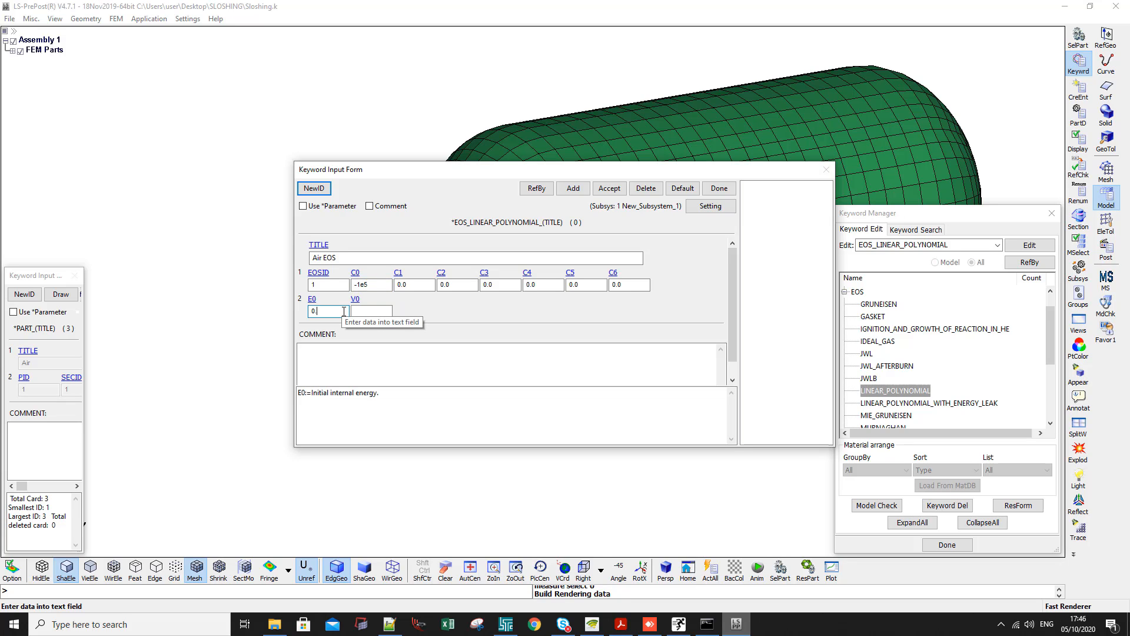
pyautogui.write('0.25e6')
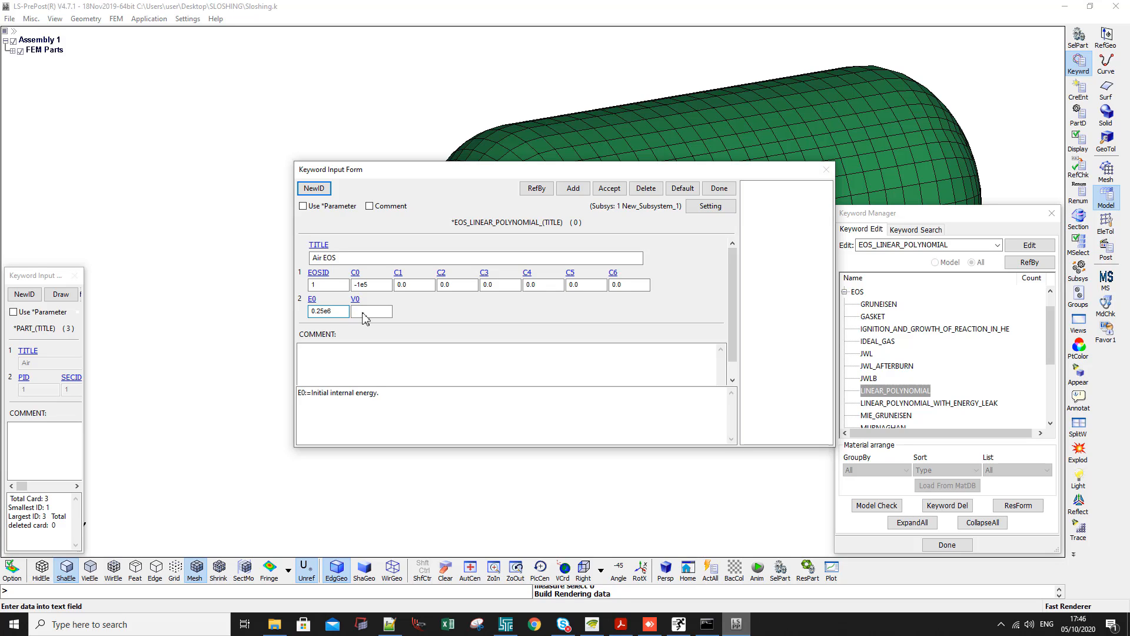
pyautogui.click(363, 312)
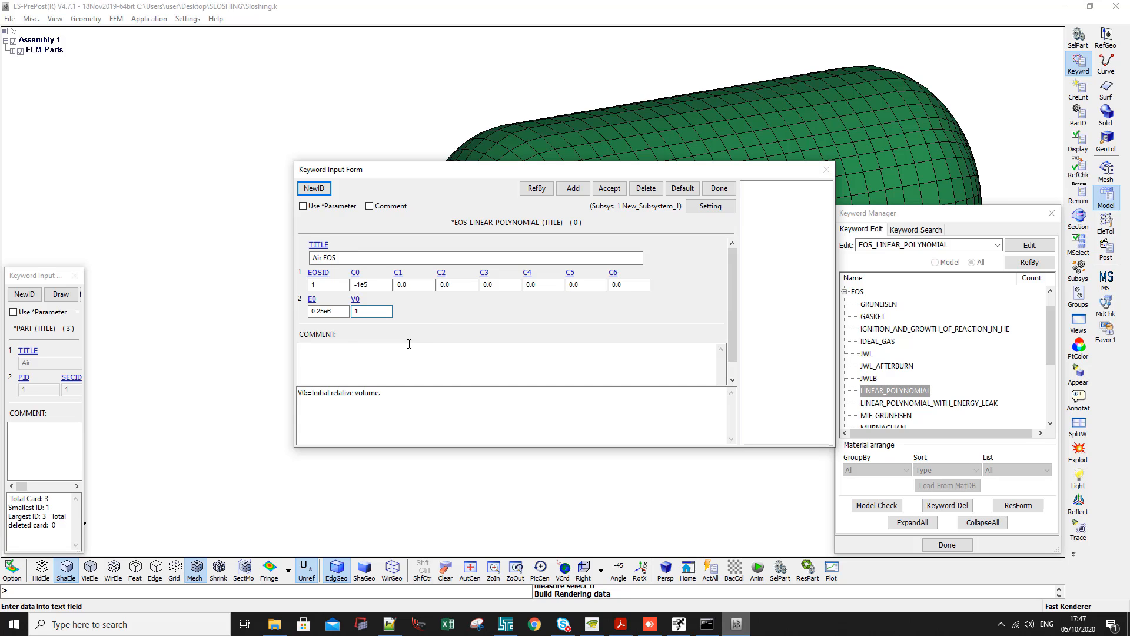
pyautogui.click(608, 189)
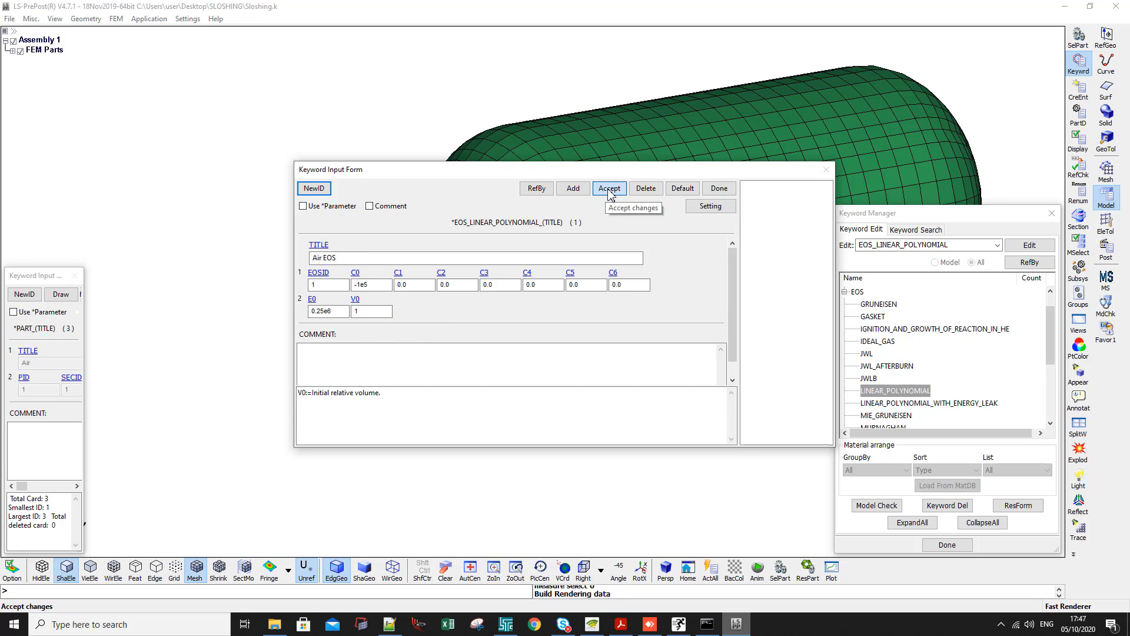
pyautogui.click(608, 189)
# Create an HOURGLASS keyword for the Air part with a new ID, IHQ 1, QM 1e-6 and title ALE Hourglass, and accept it
pyautogui.click(928, 442)
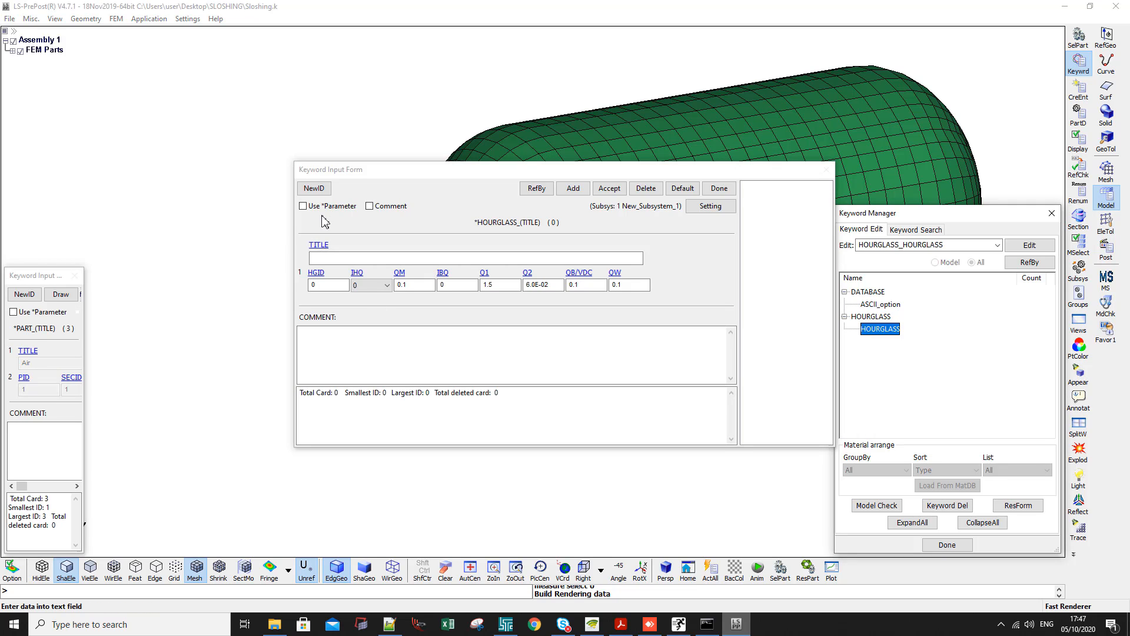
pyautogui.click(314, 189)
pyautogui.click(368, 285)
pyautogui.click(366, 306)
pyautogui.press('Tab')
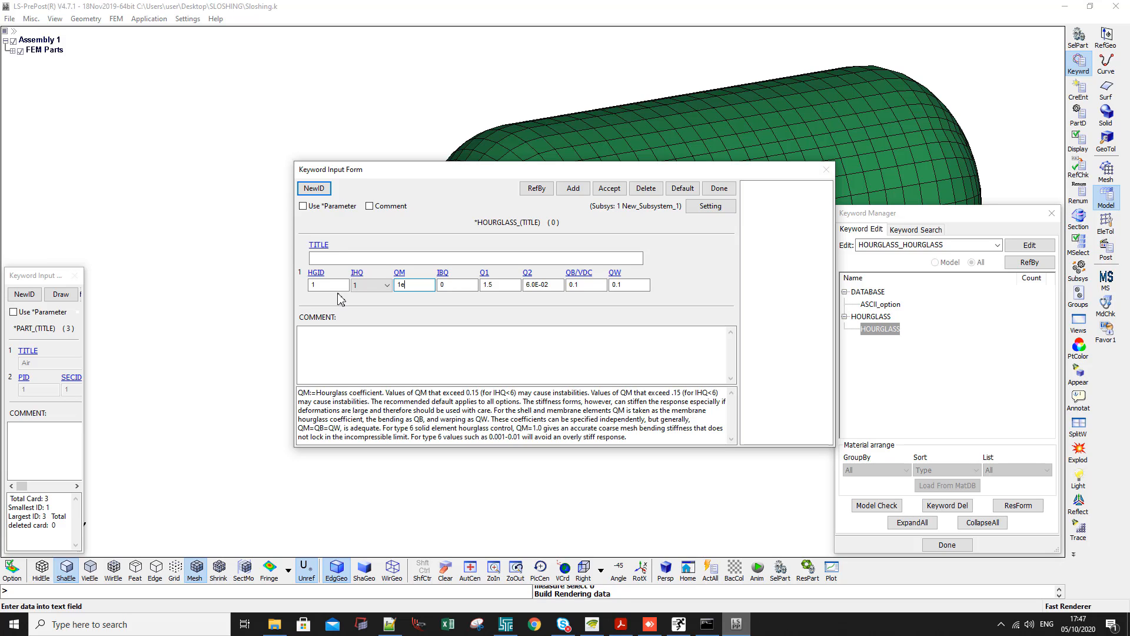
pyautogui.click(356, 259)
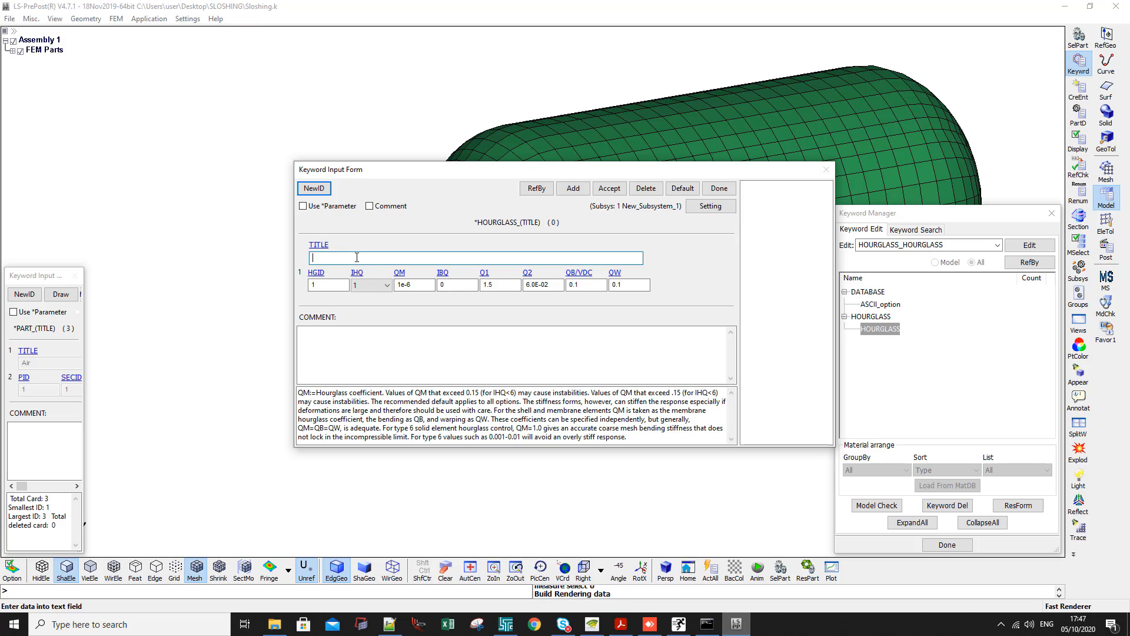
pyautogui.write('ALE Hour')
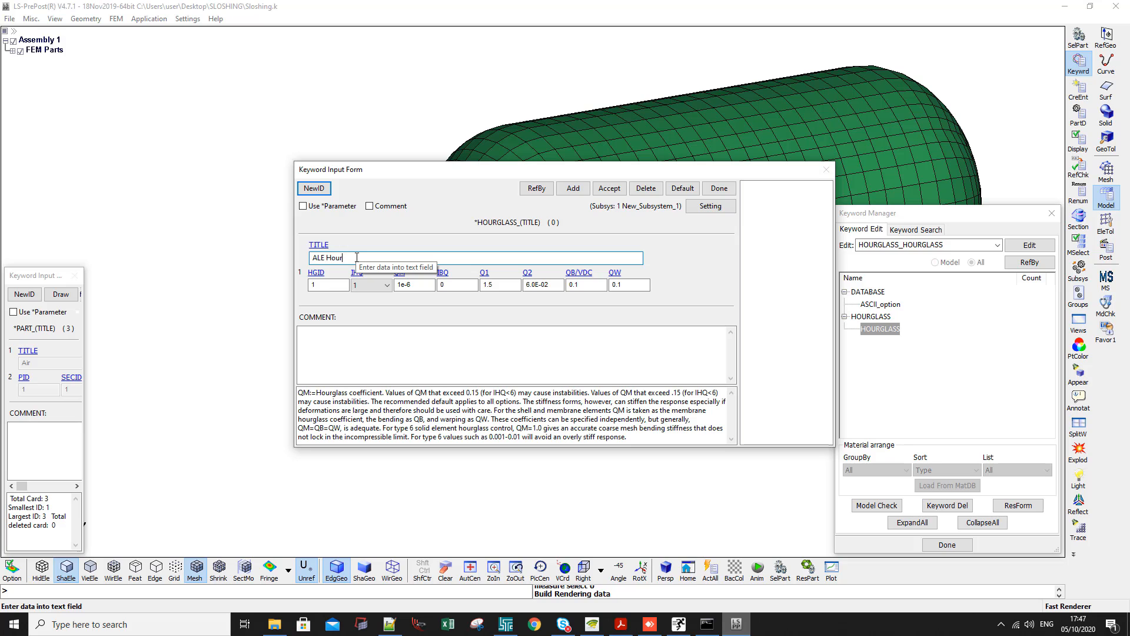
pyautogui.write('glass')
pyautogui.click(611, 190)
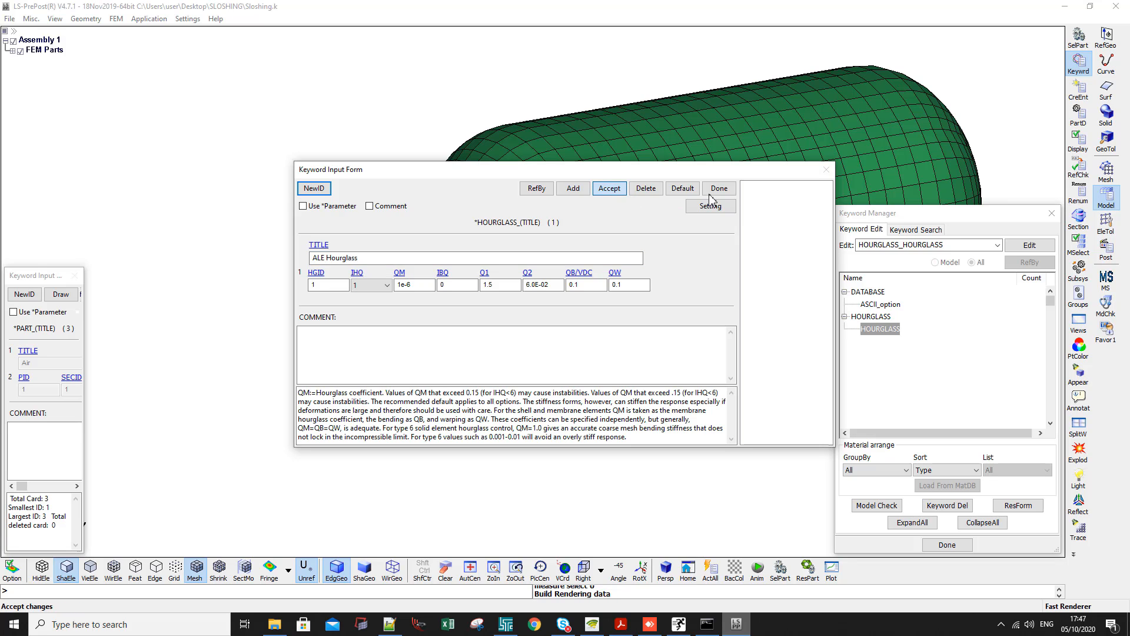
pyautogui.click(715, 191)
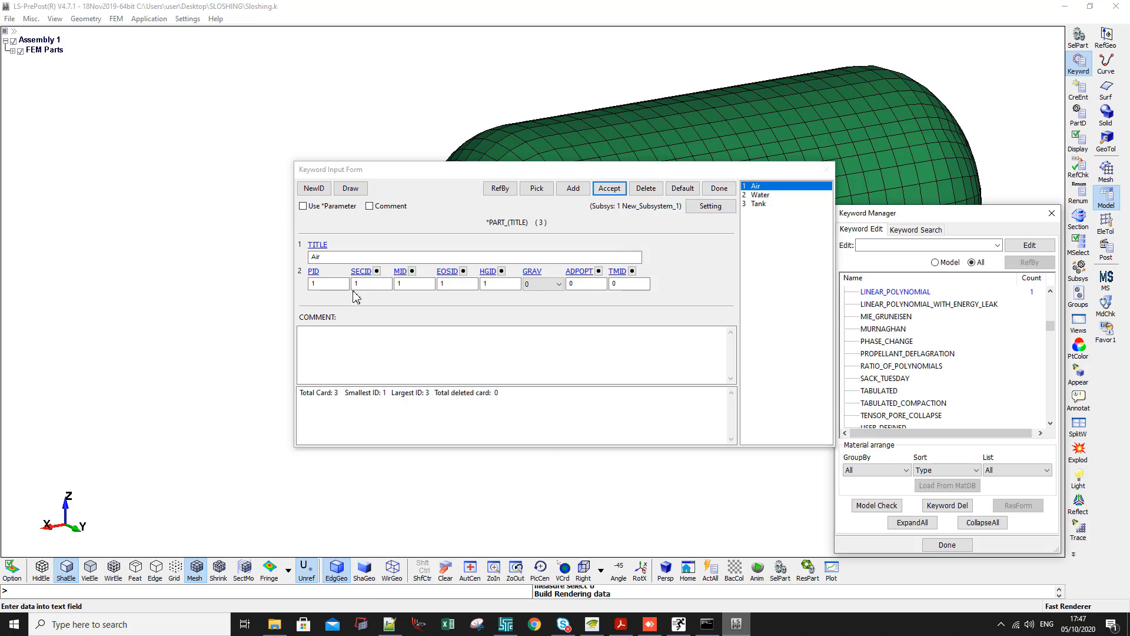
# Assign the existing Solid ALE section to the Water part
pyautogui.click(765, 197)
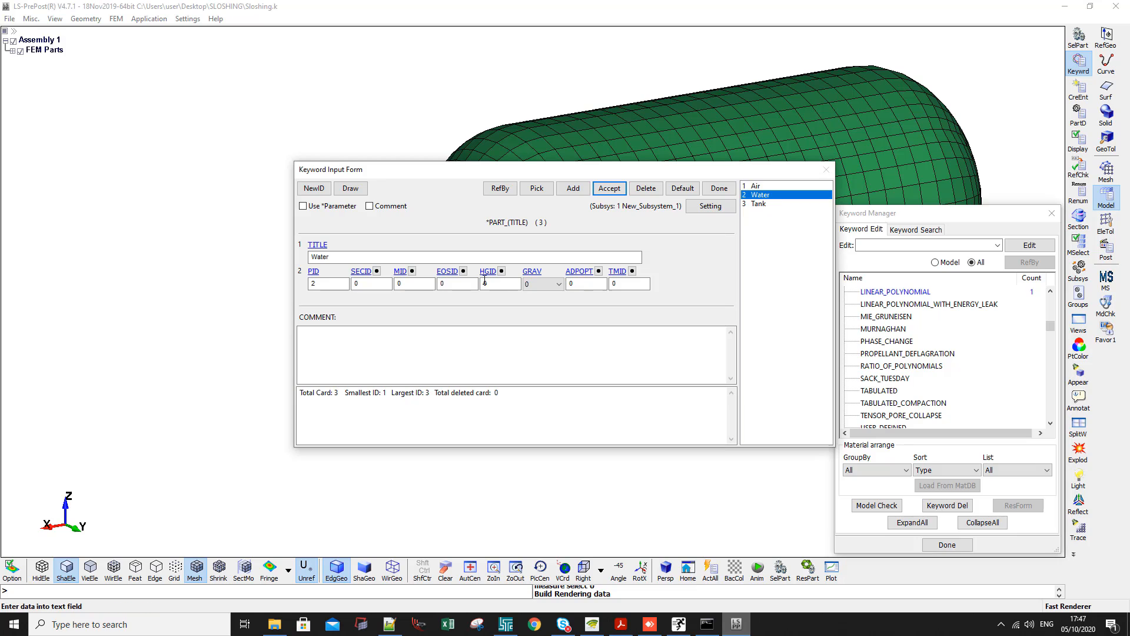
pyautogui.click(376, 271)
pyautogui.doubleClick(923, 421)
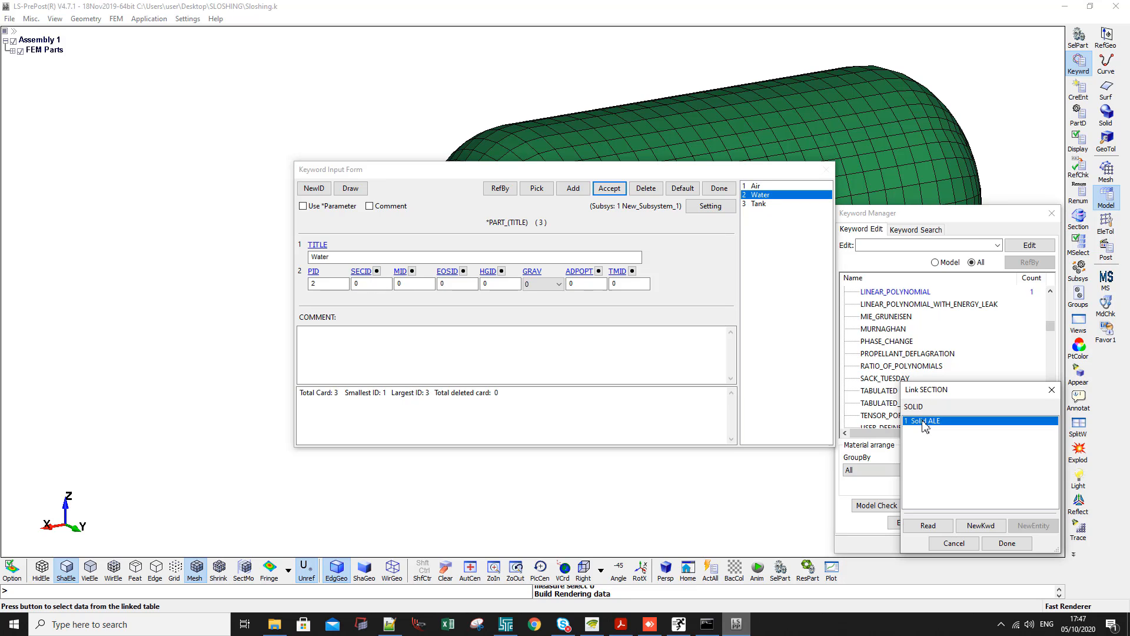
# Create a second NULL material (009) with a new ID for the Water part and title it Water
pyautogui.click(412, 272)
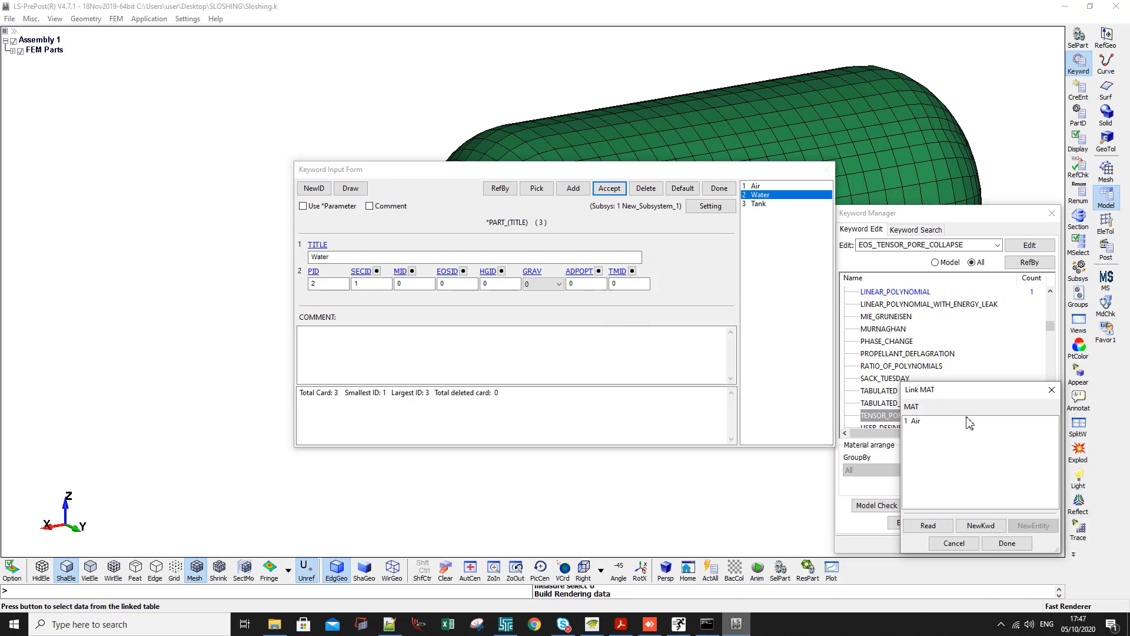
pyautogui.click(920, 421)
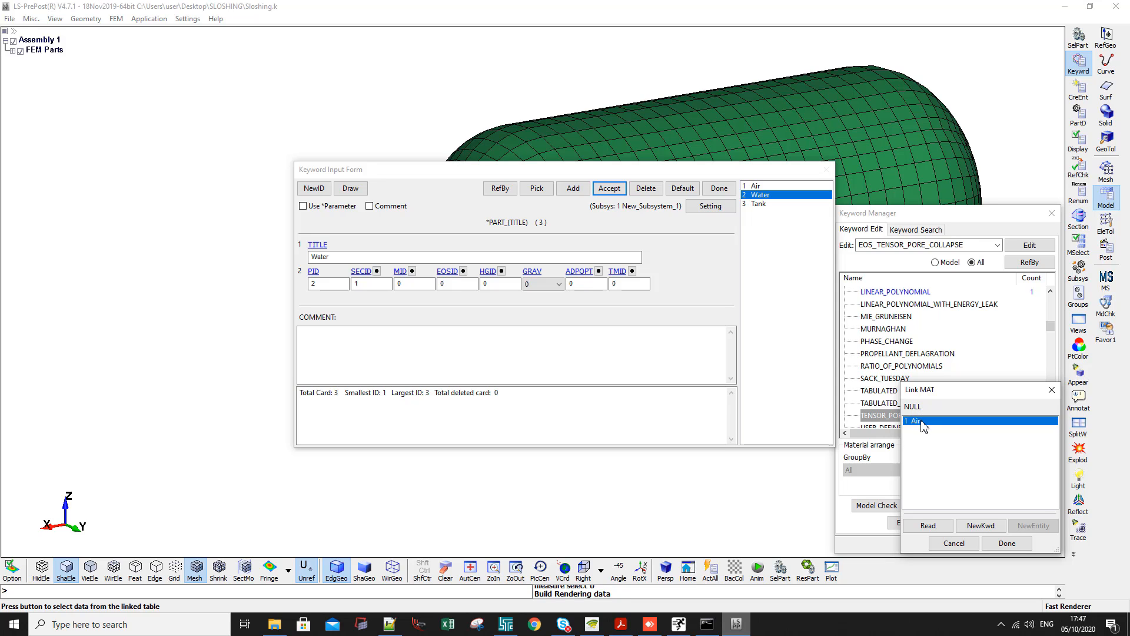
pyautogui.click(979, 524)
pyautogui.click(915, 353)
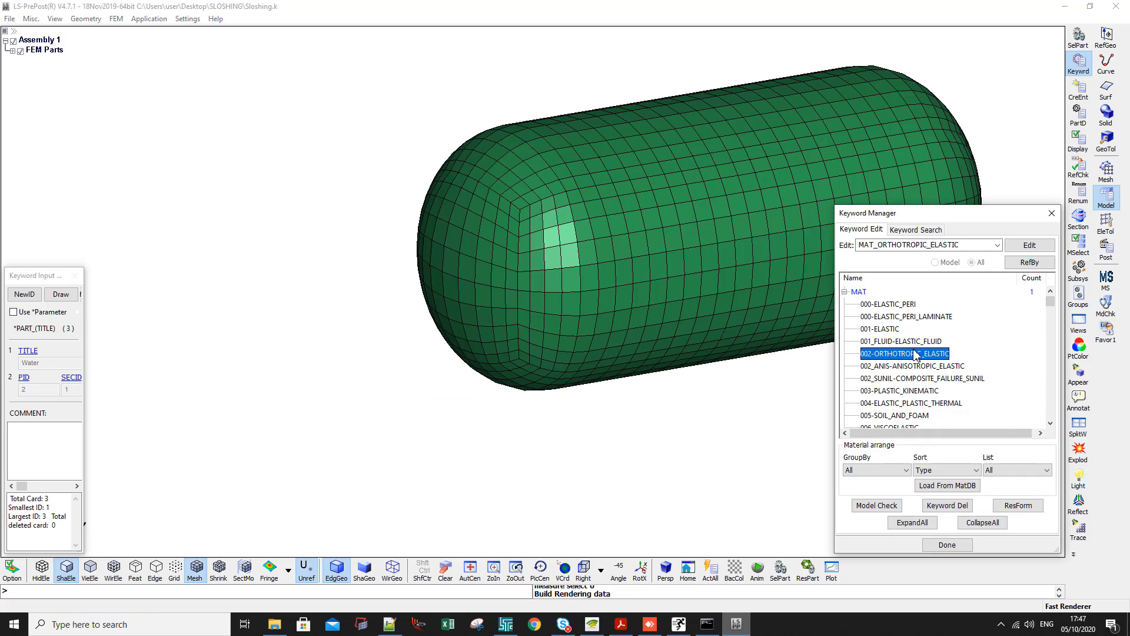
pyautogui.scroll(-3, 916, 354)
pyautogui.doubleClick(894, 354)
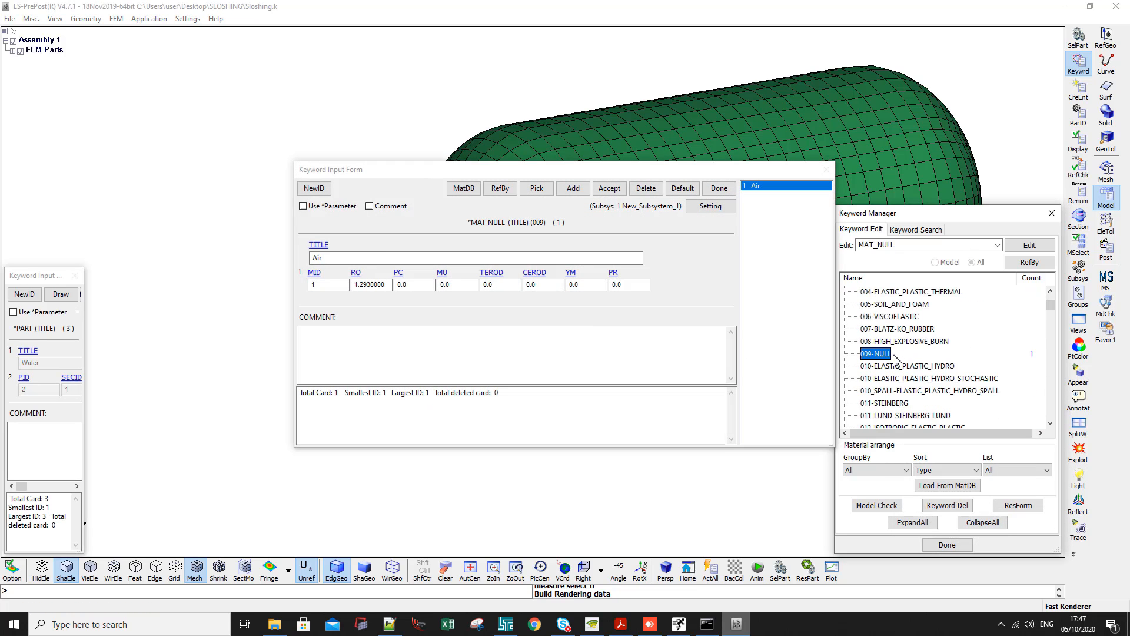
pyautogui.click(573, 188)
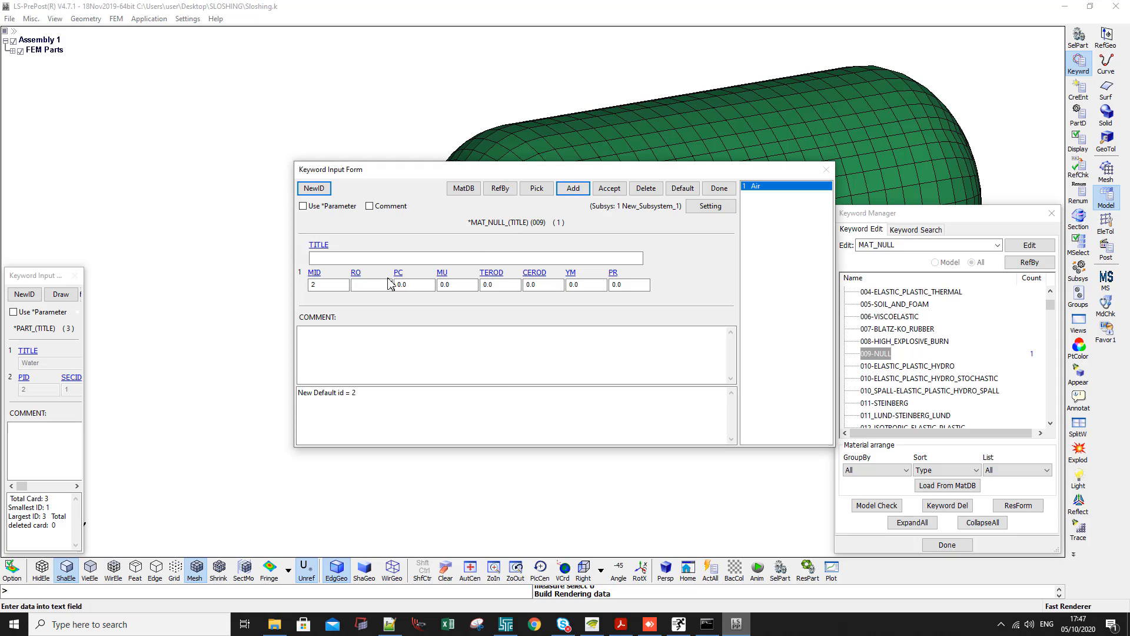
pyautogui.click(337, 257)
pyautogui.write('W')
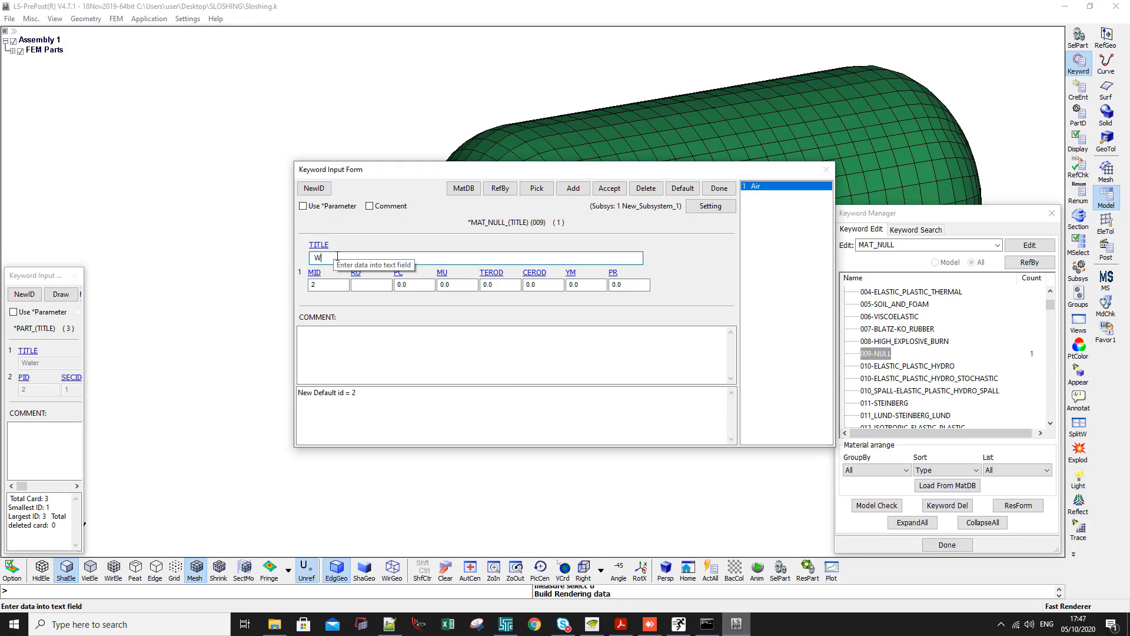
pyautogui.write('ater')
# Set the Water material's mass density RO to 998.2 and accept it for the Water part
pyautogui.click(370, 285)
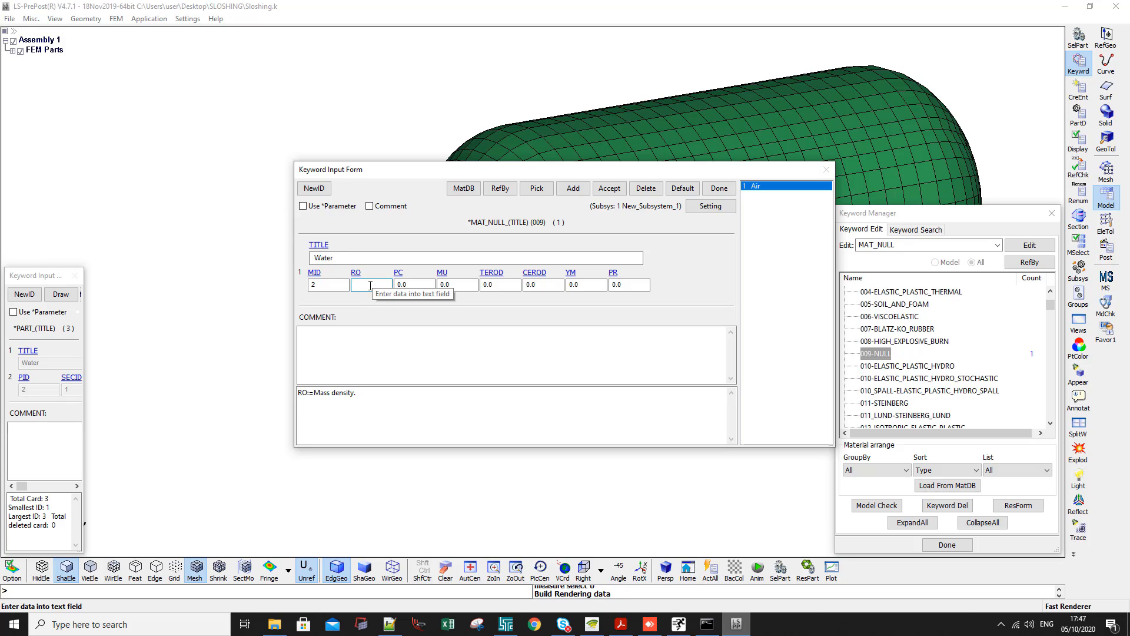
pyautogui.write('998.2')
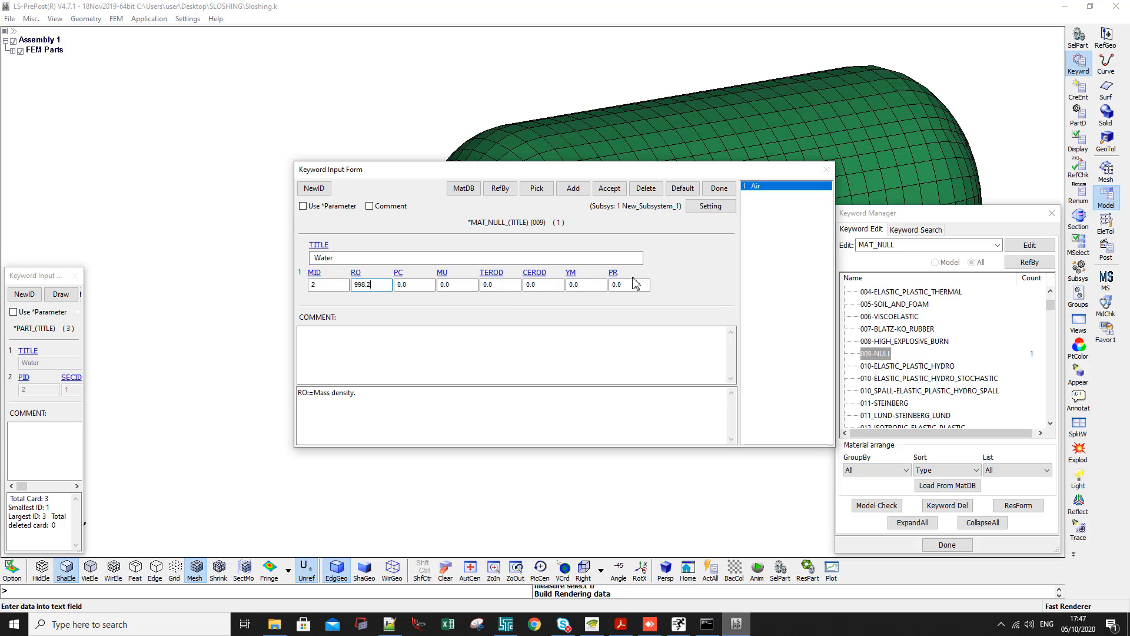
pyautogui.press('Tab')
pyautogui.press('Tab')
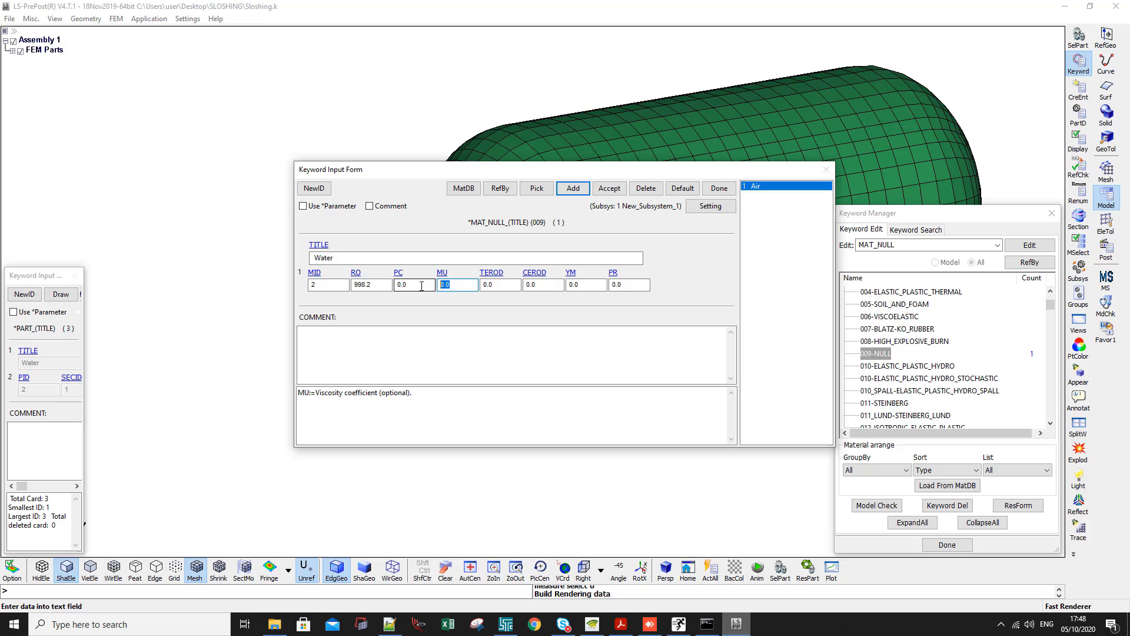
pyautogui.click(623, 192)
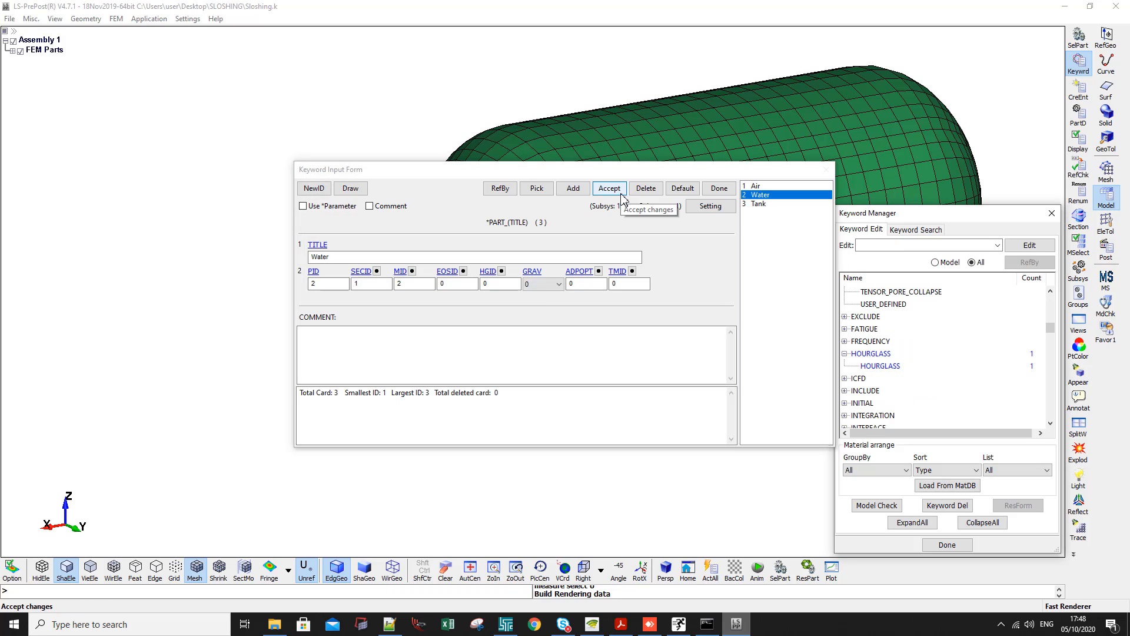
# Create a GRUNEISEN equation of state with a new ID for the Water part and title it Water EOS
pyautogui.click(447, 270)
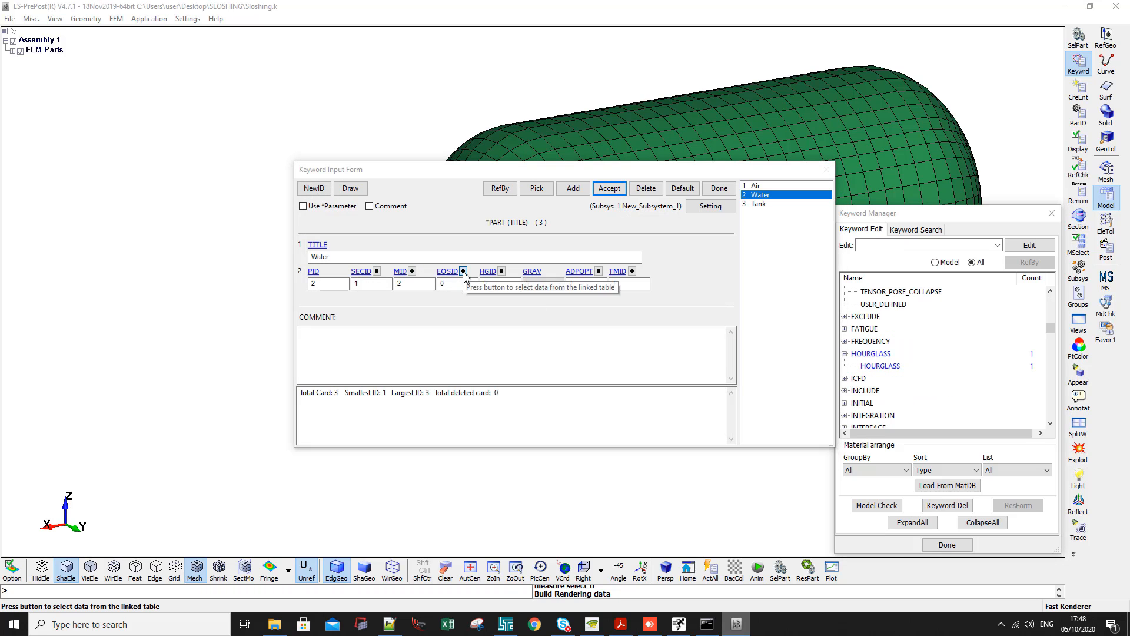
pyautogui.click(981, 525)
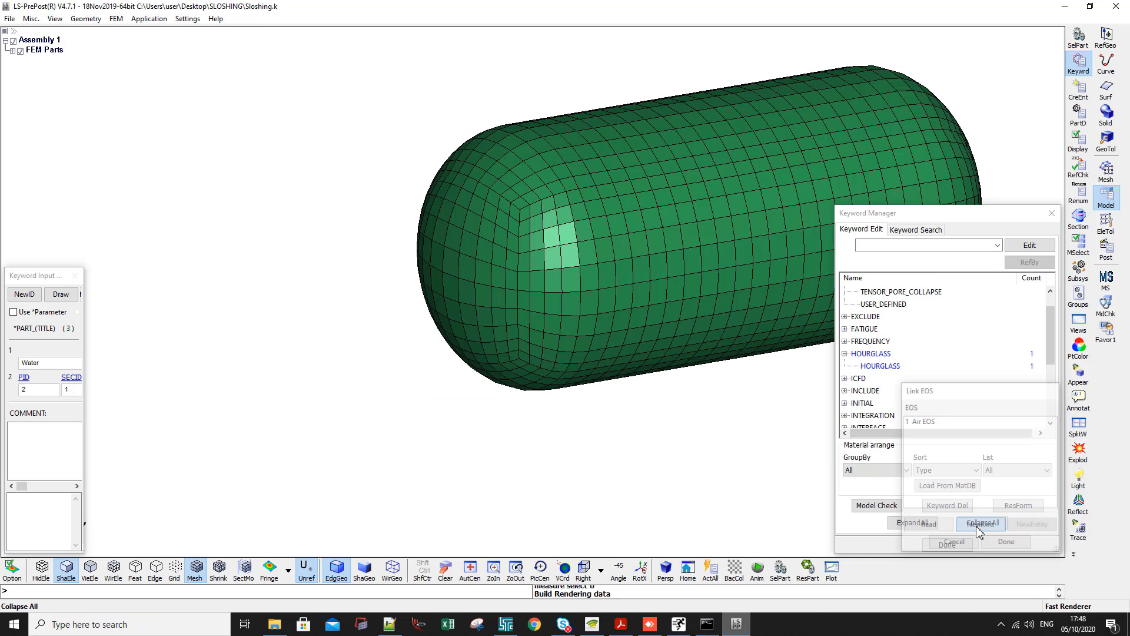
pyautogui.doubleClick(877, 306)
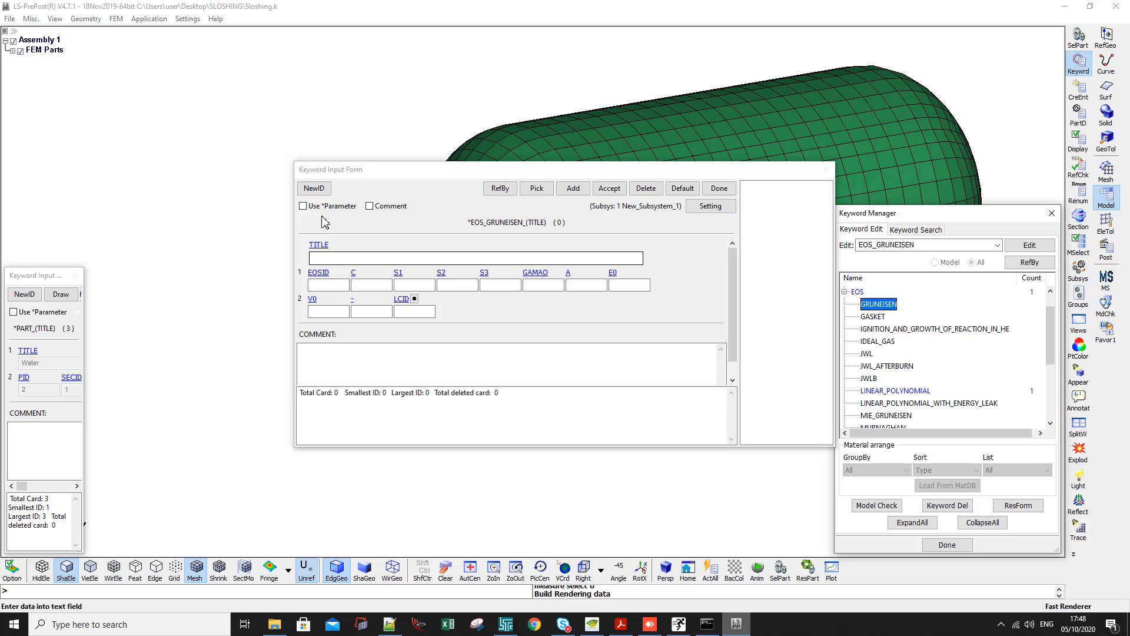
pyautogui.click(313, 187)
pyautogui.click(333, 259)
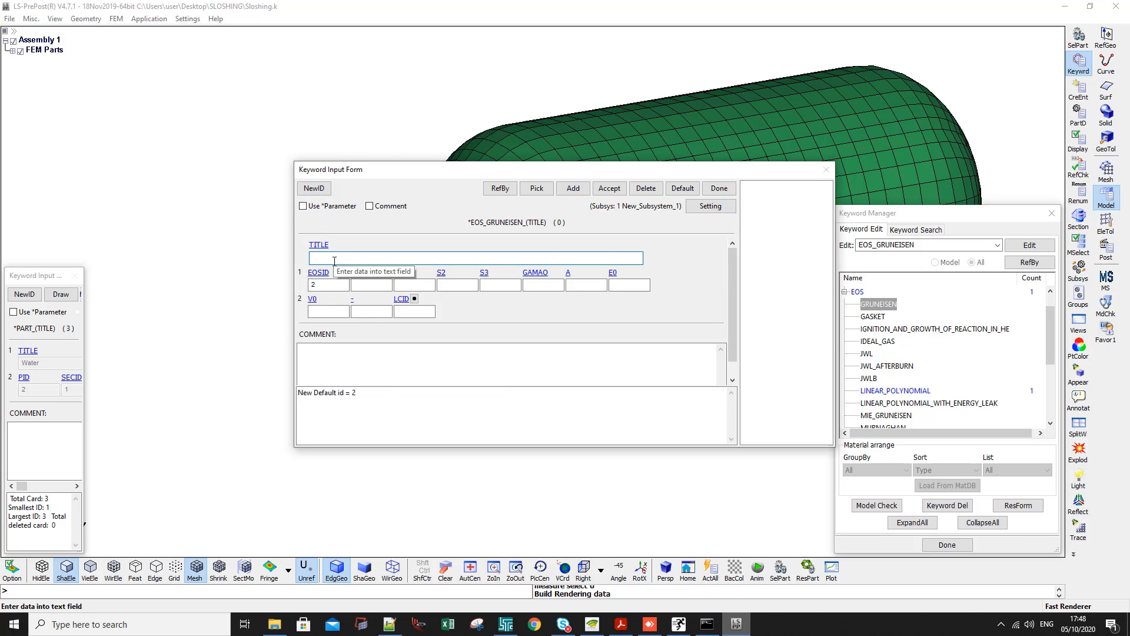
pyautogui.write('Water EOS')
# Set C to 1647, S1 to 1.921 and S2 to -0.09 in the Water EOS, fill in GAMAO, and accept it
pyautogui.click(371, 285)
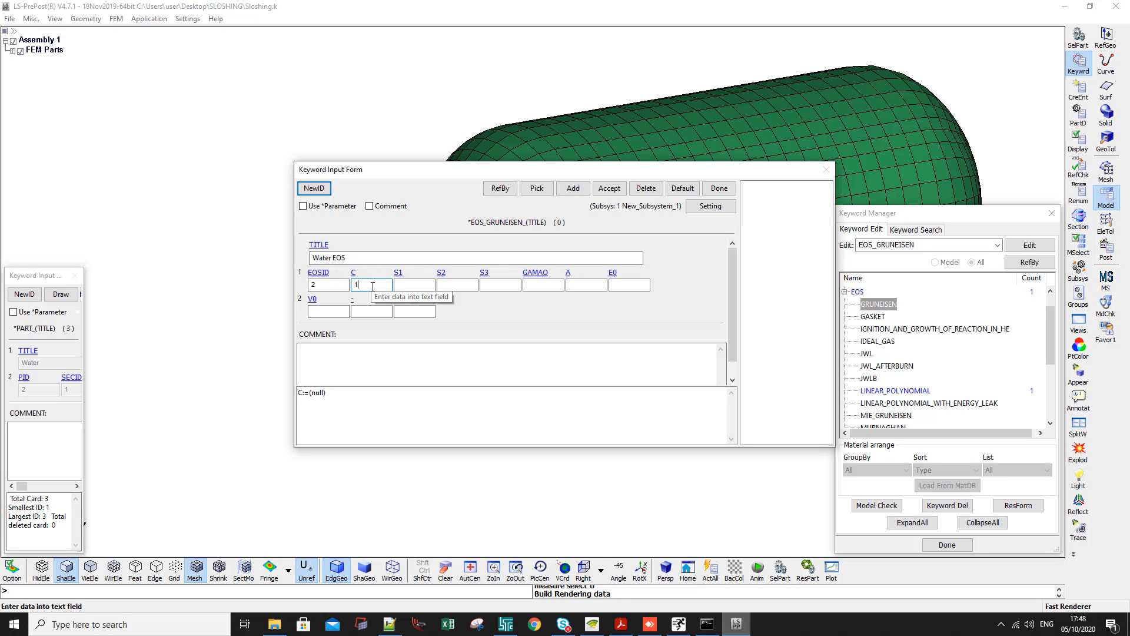
pyautogui.write('1647')
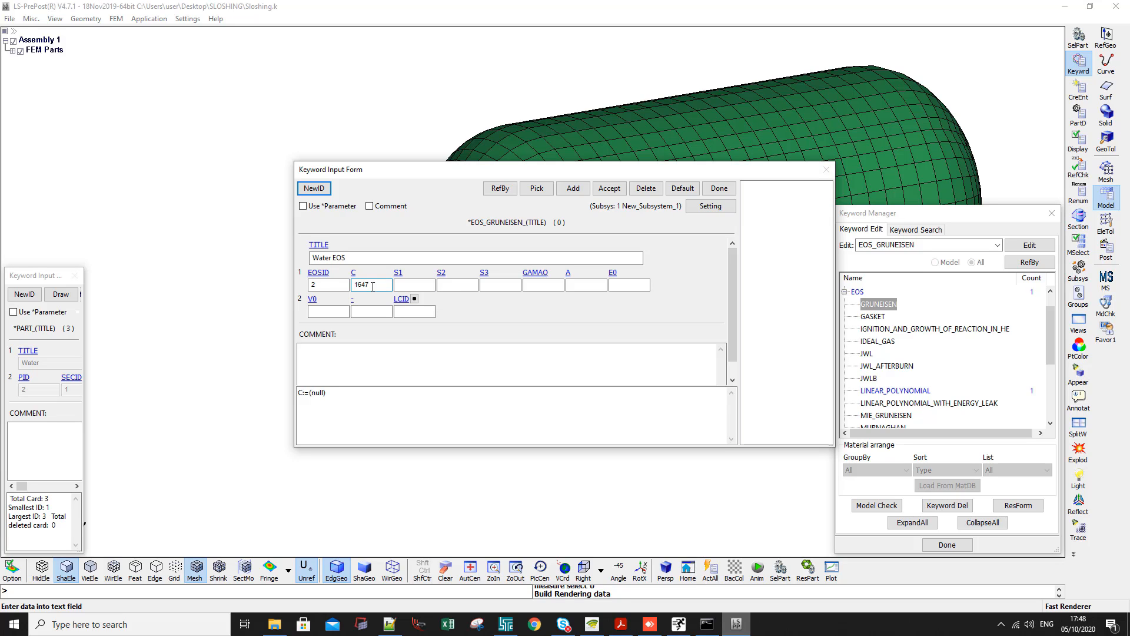
pyautogui.click(423, 284)
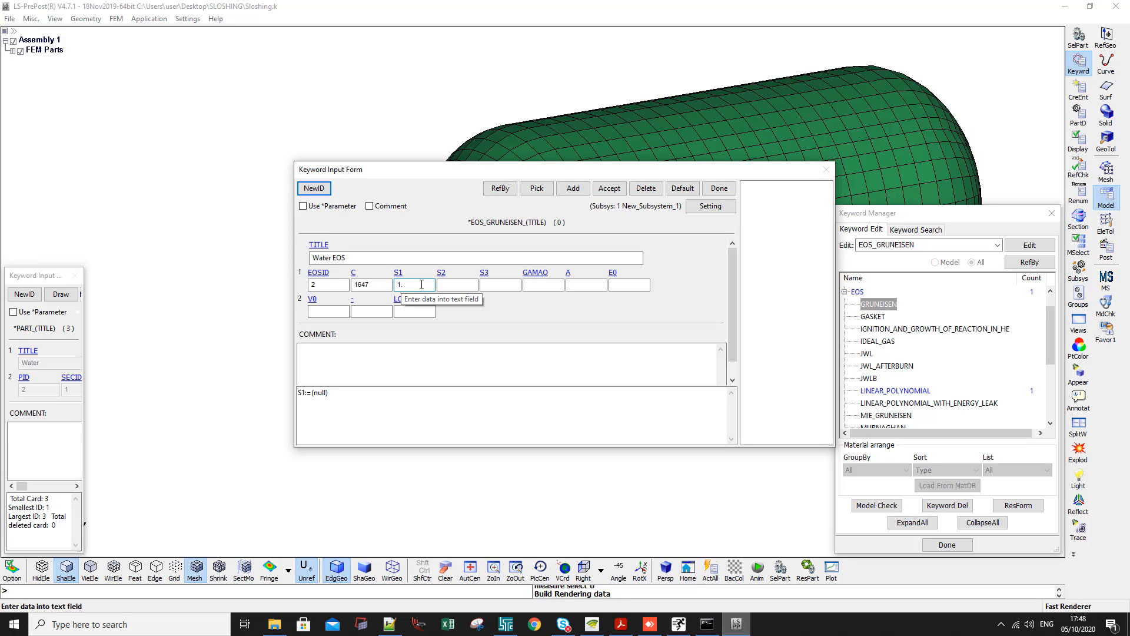
pyautogui.write('1.921')
pyautogui.press('Tab')
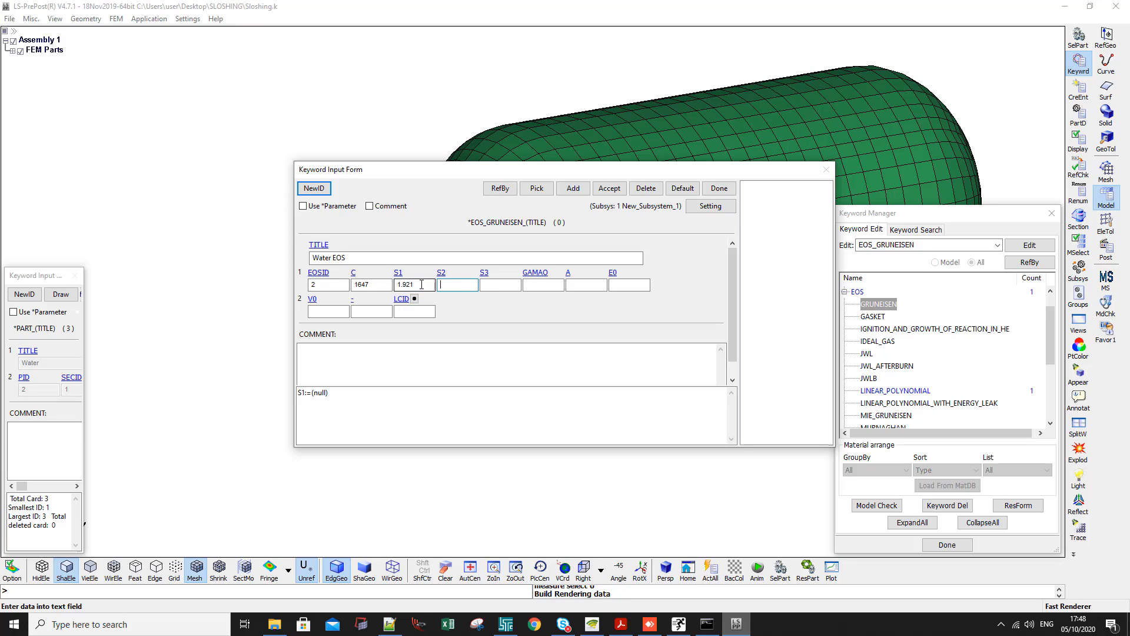
pyautogui.write('-0.09')
pyautogui.press('Tab')
pyautogui.press('Tab')
pyautogui.write('0.')
pyautogui.click(616, 192)
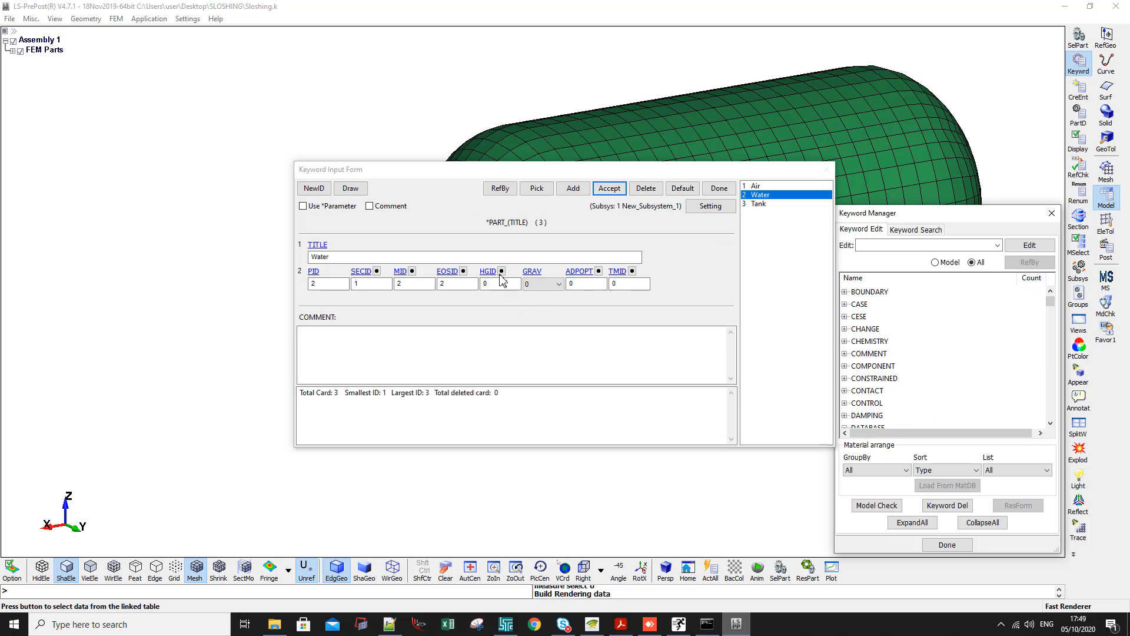
# Assign the existing ALE Hourglass to the Water part and accept the part's changes
pyautogui.click(502, 271)
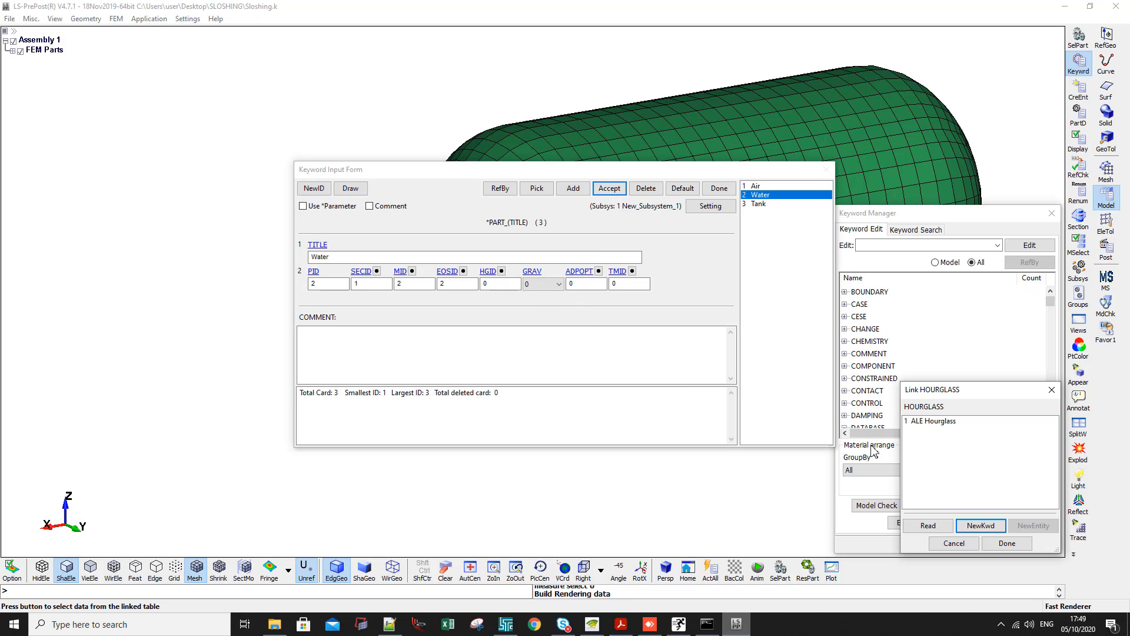
pyautogui.doubleClick(930, 422)
pyautogui.click(604, 191)
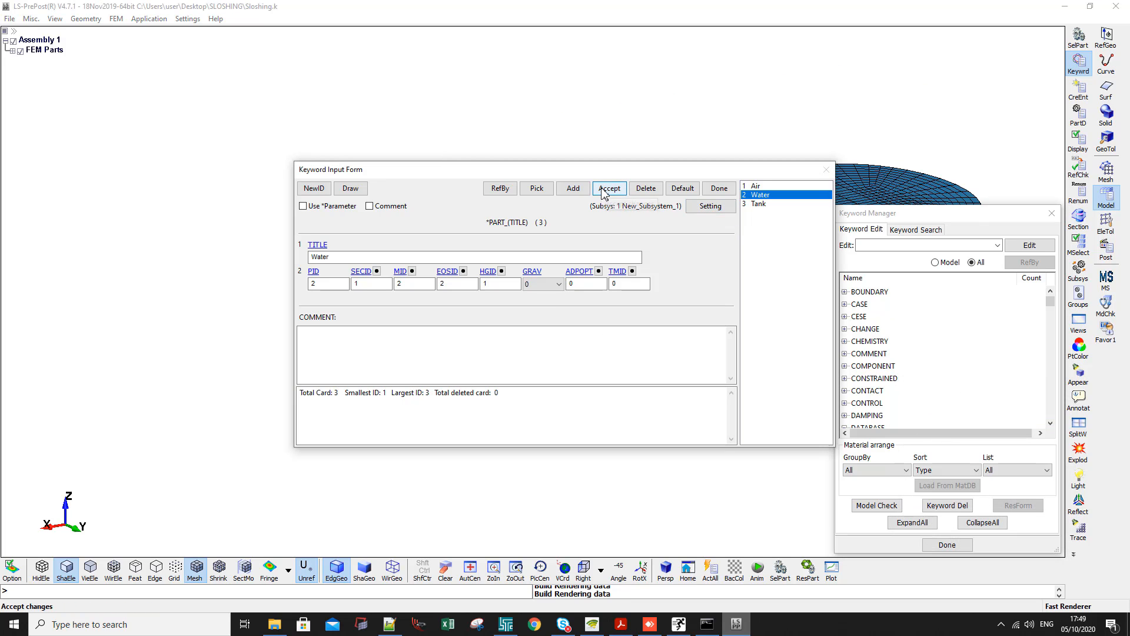
# Create a SHELL section for the Tank part with section ID 3 and title it Tank Shell
pyautogui.click(755, 203)
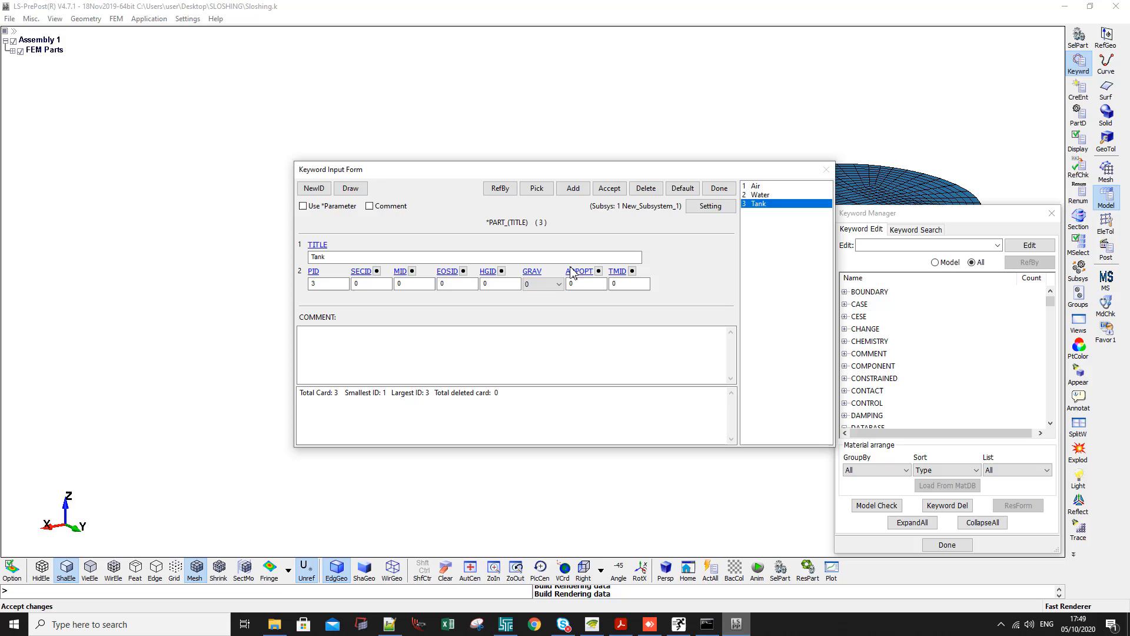
pyautogui.click(375, 270)
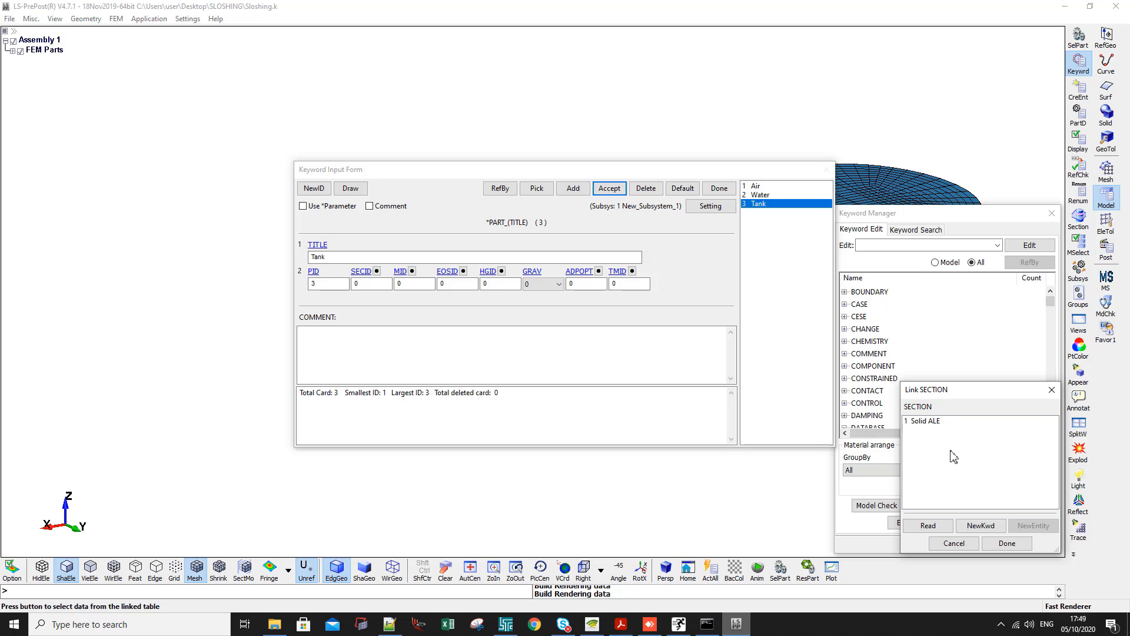
pyautogui.click(980, 525)
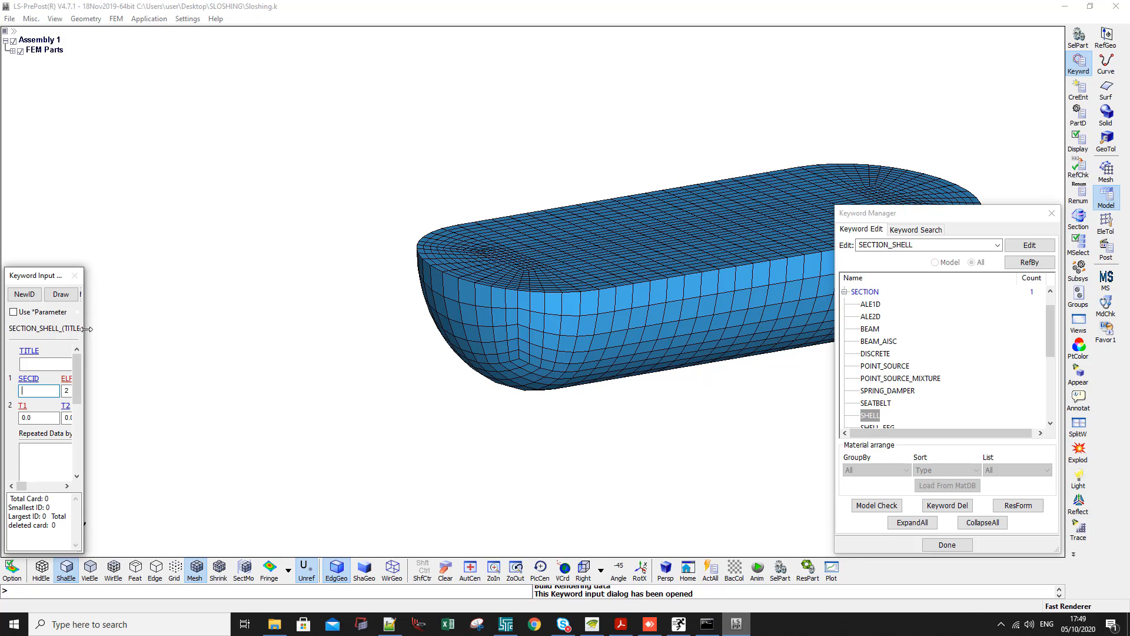
pyautogui.click(24, 294)
pyautogui.doubleClick(31, 391)
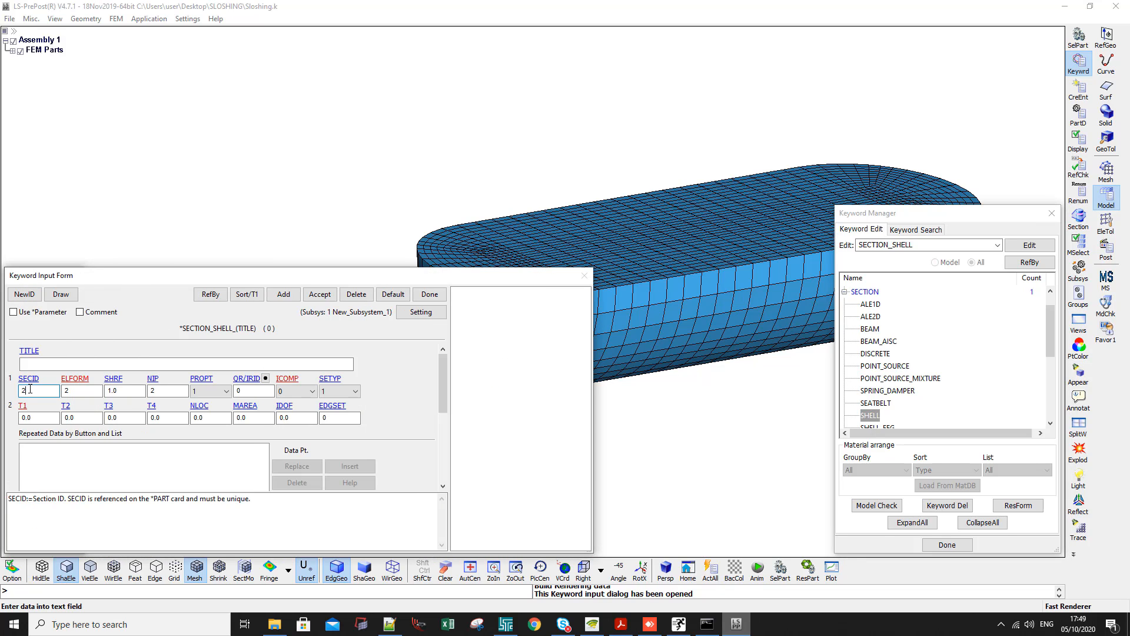
pyautogui.write('3')
pyautogui.click(30, 365)
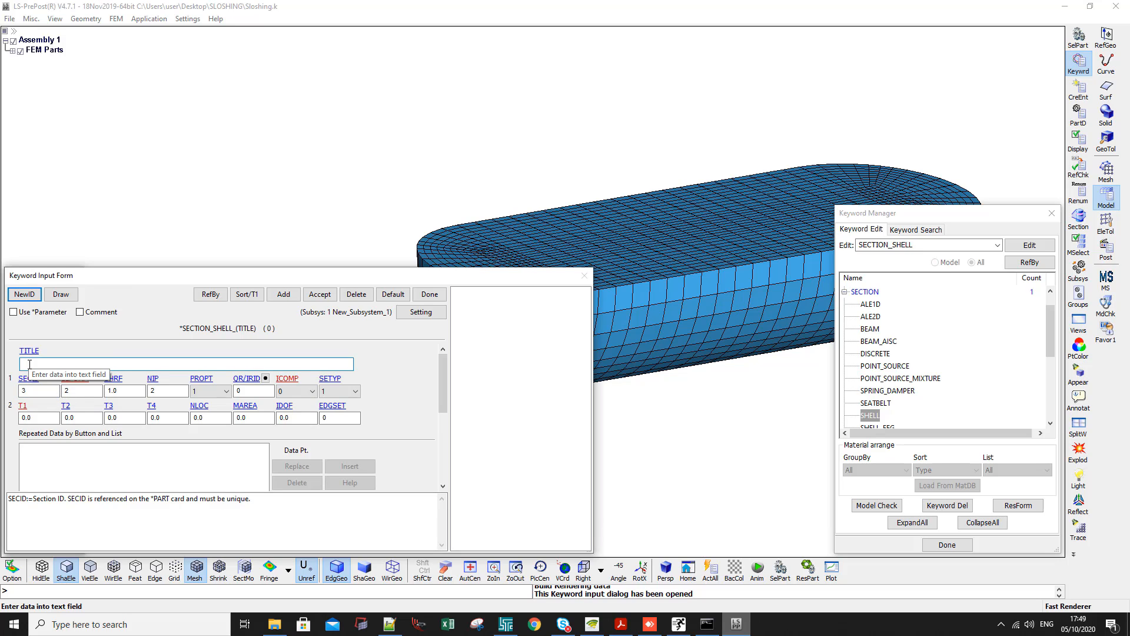
pyautogui.write('Tank Shell')
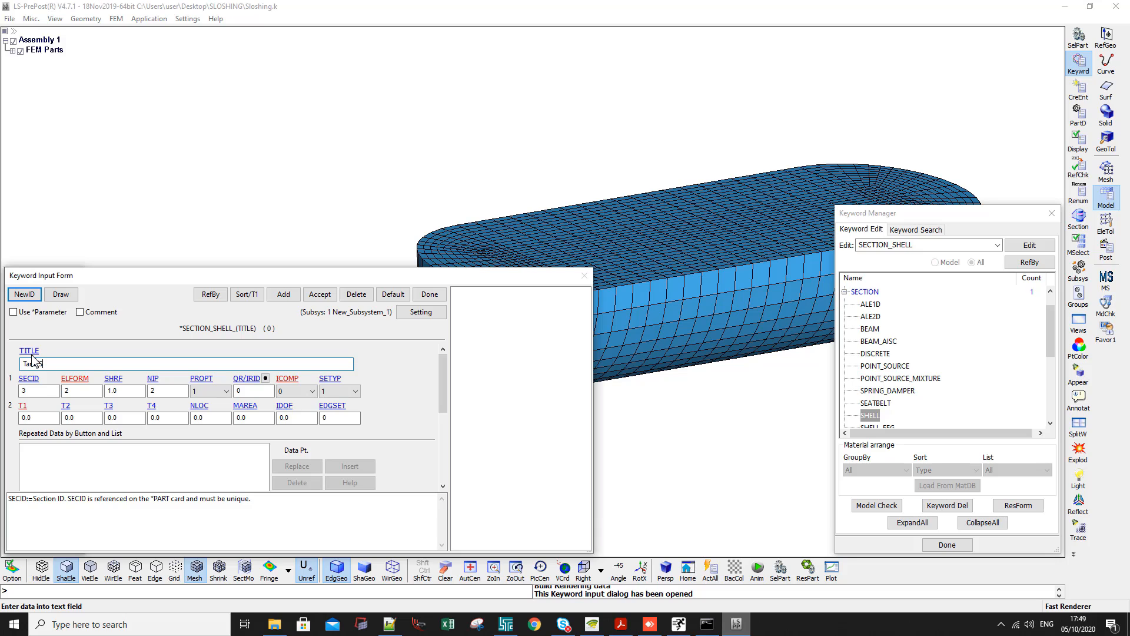
# Set the Tank Shell thickness T1 to 0.001, applied to all four nodes, and accept the section
pyautogui.click(49, 418)
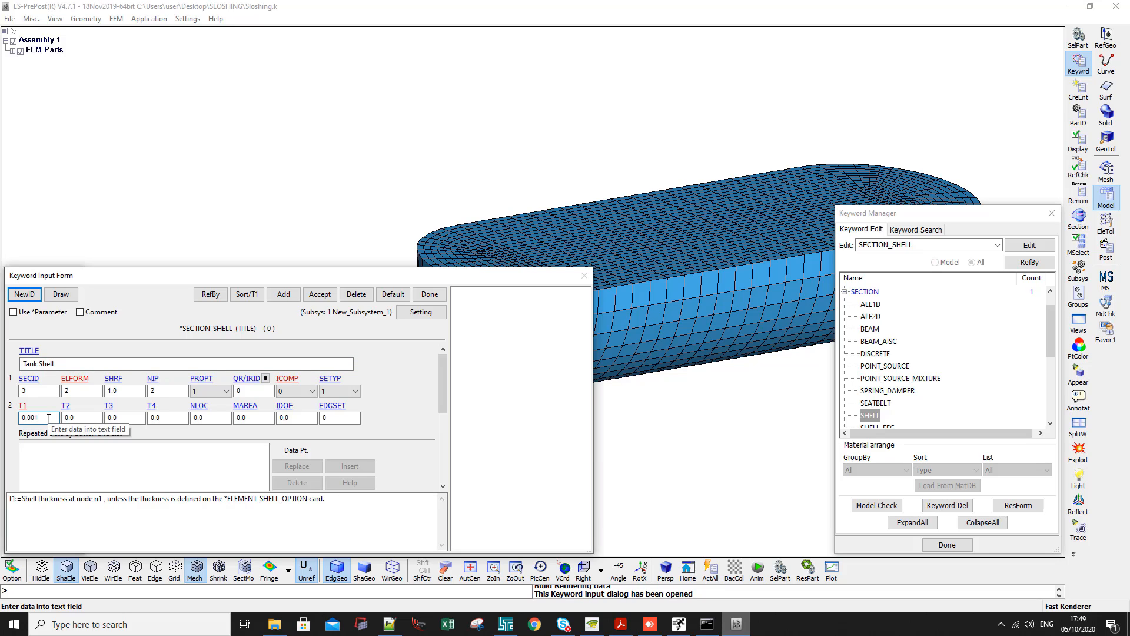
pyautogui.press('Tab')
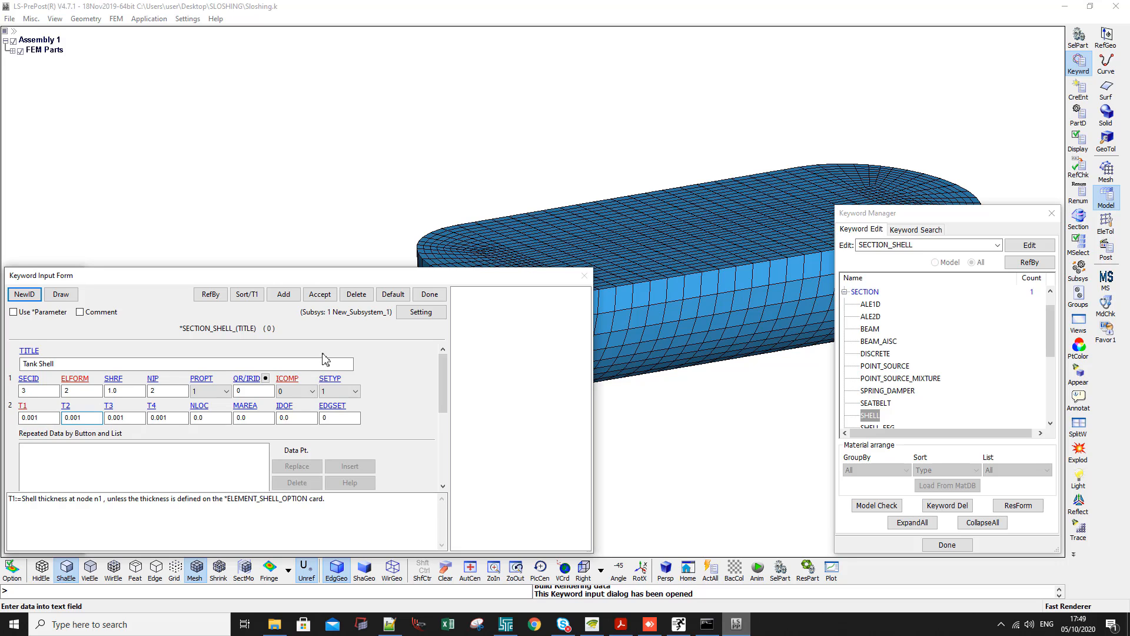
pyautogui.click(319, 295)
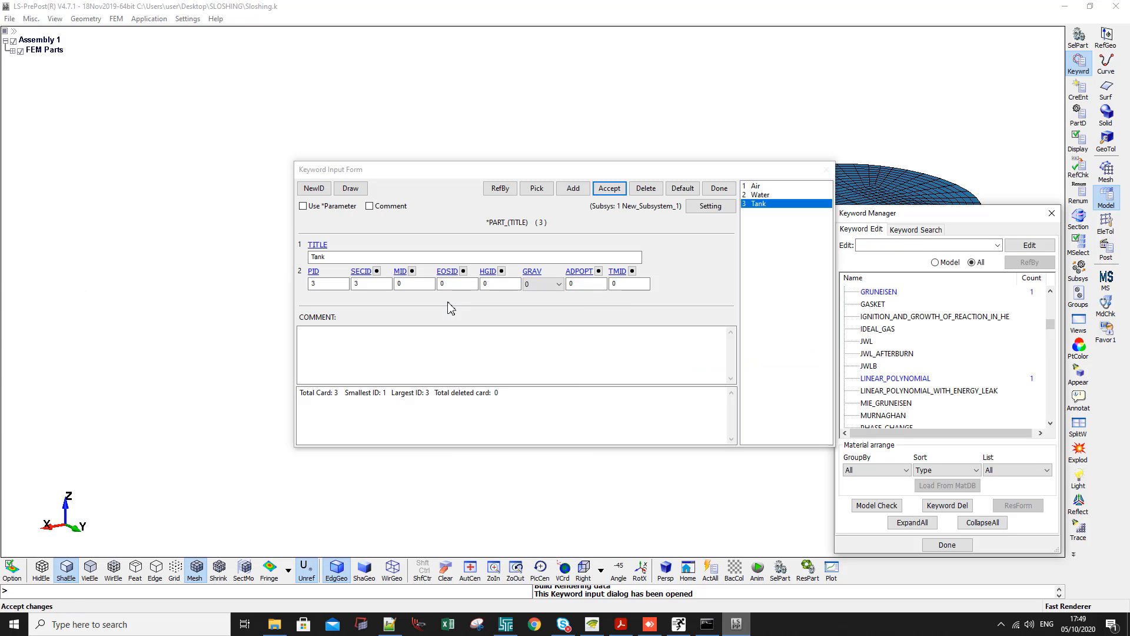
# Create a 020-RIGID material for the Tank part with material ID 3 and title it Rigid Tank
pyautogui.click(412, 271)
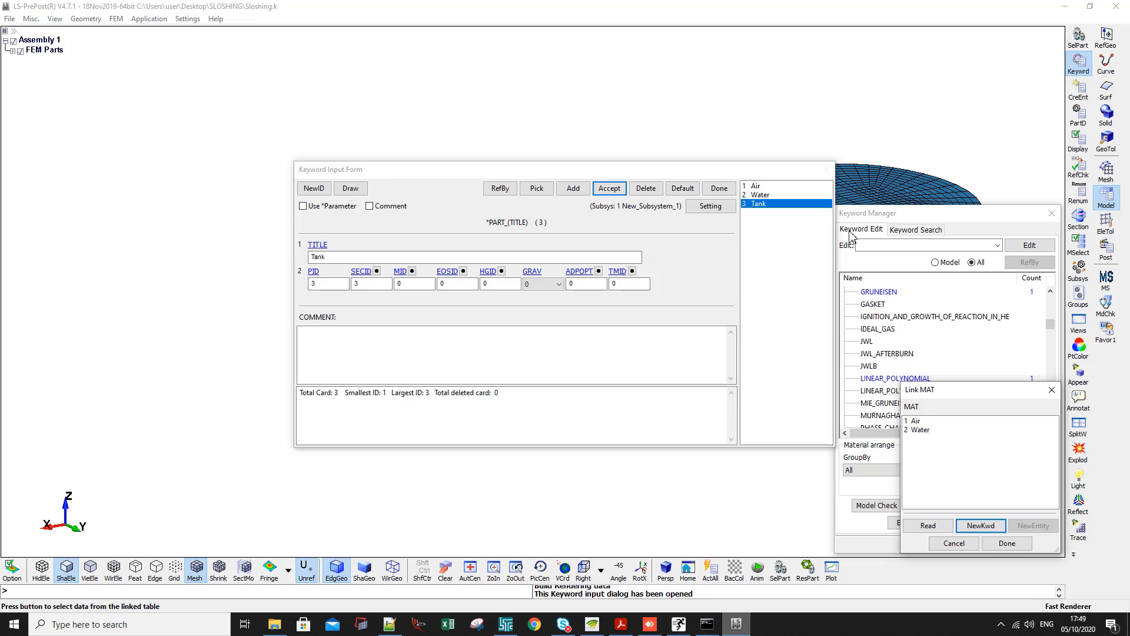
pyautogui.click(982, 526)
pyautogui.click(907, 345)
pyautogui.scroll(-5, 895, 376)
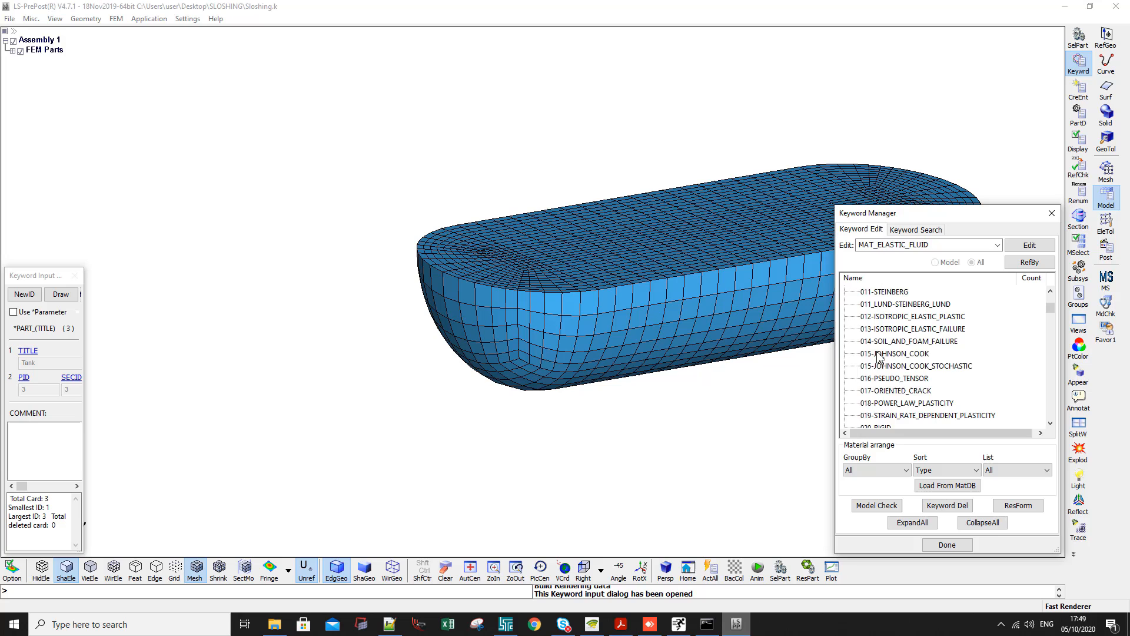
pyautogui.doubleClick(883, 428)
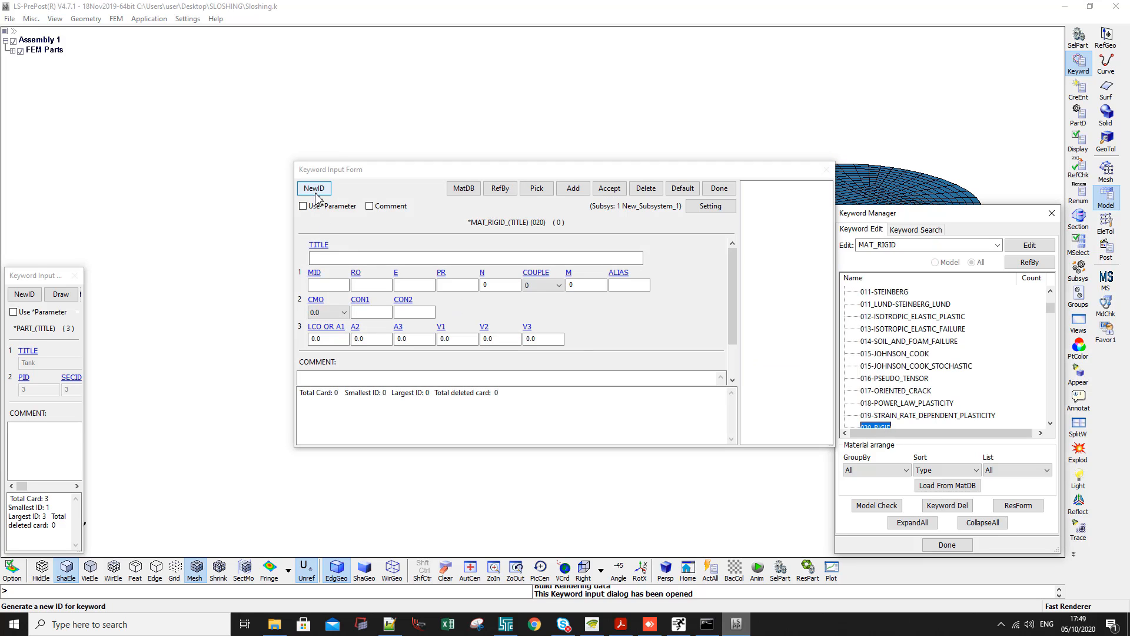
pyautogui.click(314, 188)
pyautogui.write('R')
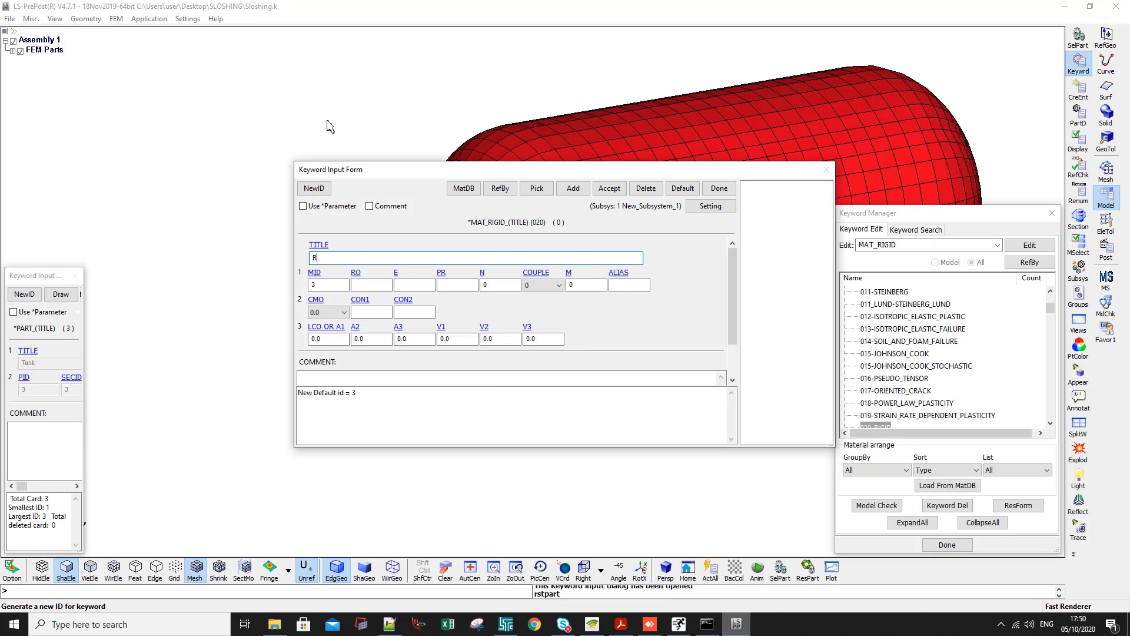
pyautogui.write('igid T')
# Set the rigid material's density RO to 7800, E to 200e9, PR to 0.3 and the constraint option CMO to 1.0
pyautogui.press('Tab')
pyautogui.press('Tab')
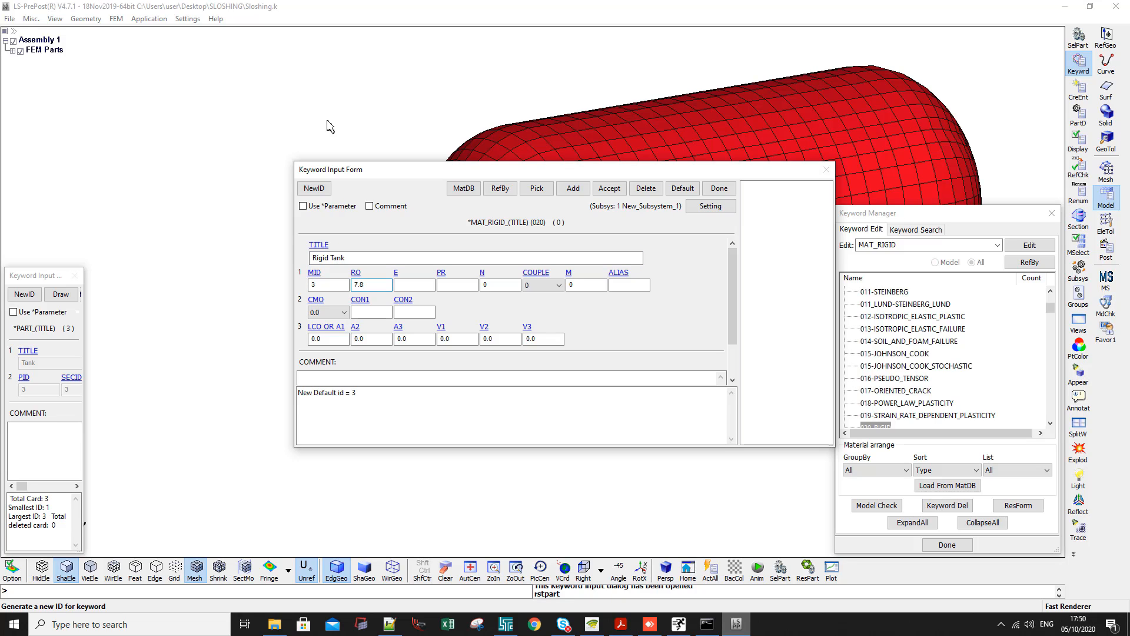
pyautogui.write('7800')
pyautogui.press('Tab')
pyautogui.write('200e9')
pyautogui.click(344, 312)
pyautogui.click(331, 341)
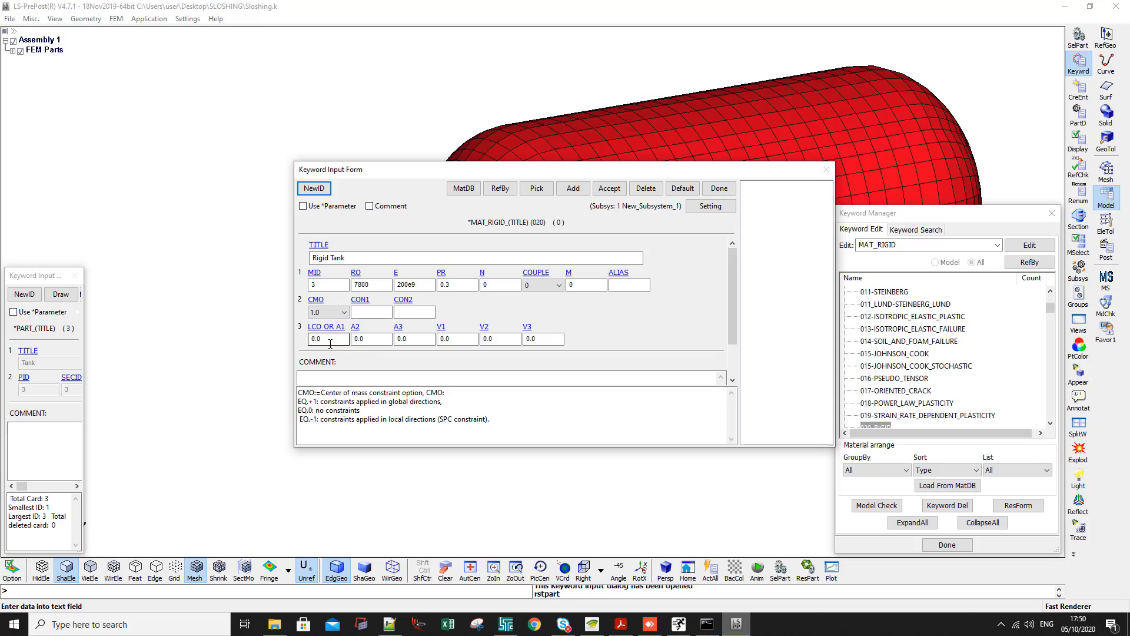
# Constrain the rigid tank's y and z displacements with CON1 set to 5, and set CON2 to 7
pyautogui.click(368, 312)
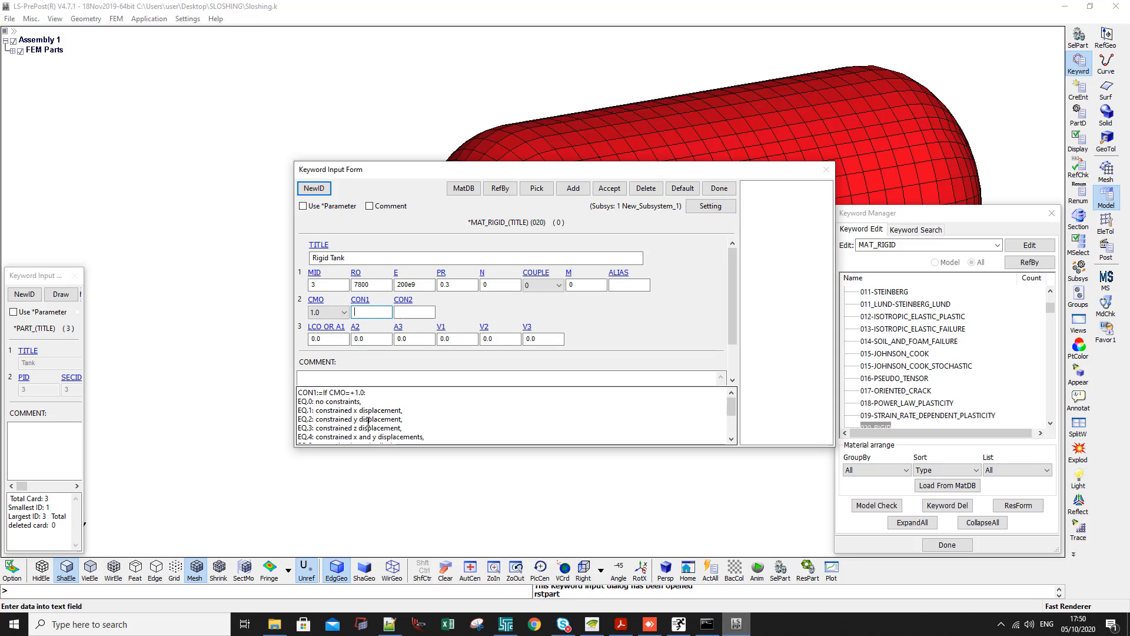
pyautogui.moveTo(373, 437); pyautogui.dragTo(391, 419)
pyautogui.scroll(-1, 354, 431)
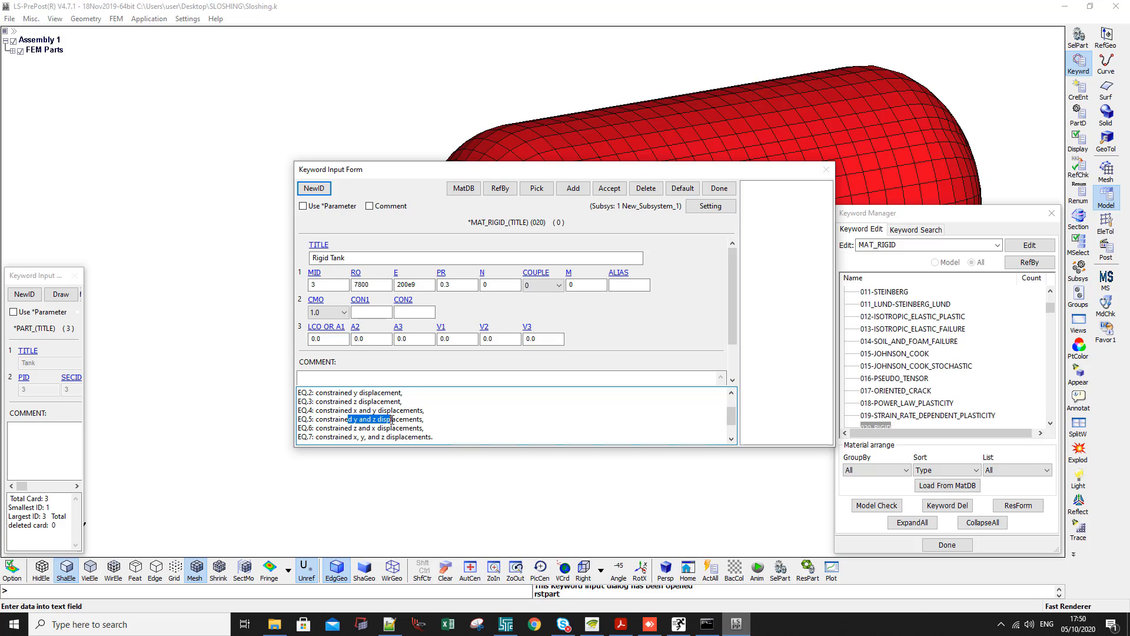
pyautogui.click(370, 313)
pyautogui.write('5')
pyautogui.press('Tab')
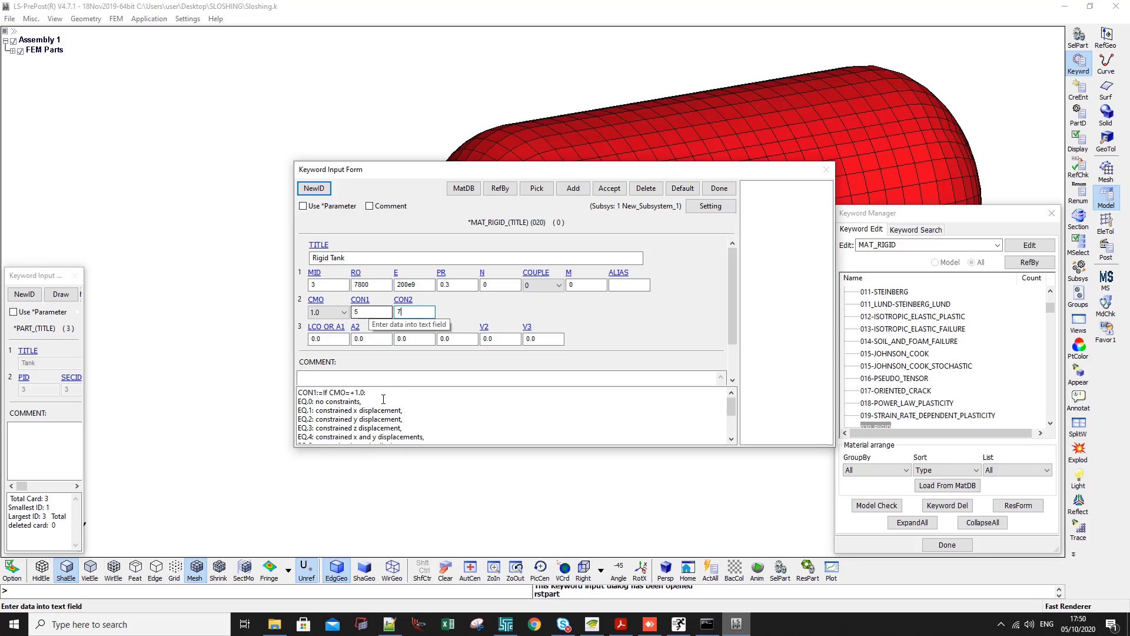
pyautogui.scroll(-2, 384, 399)
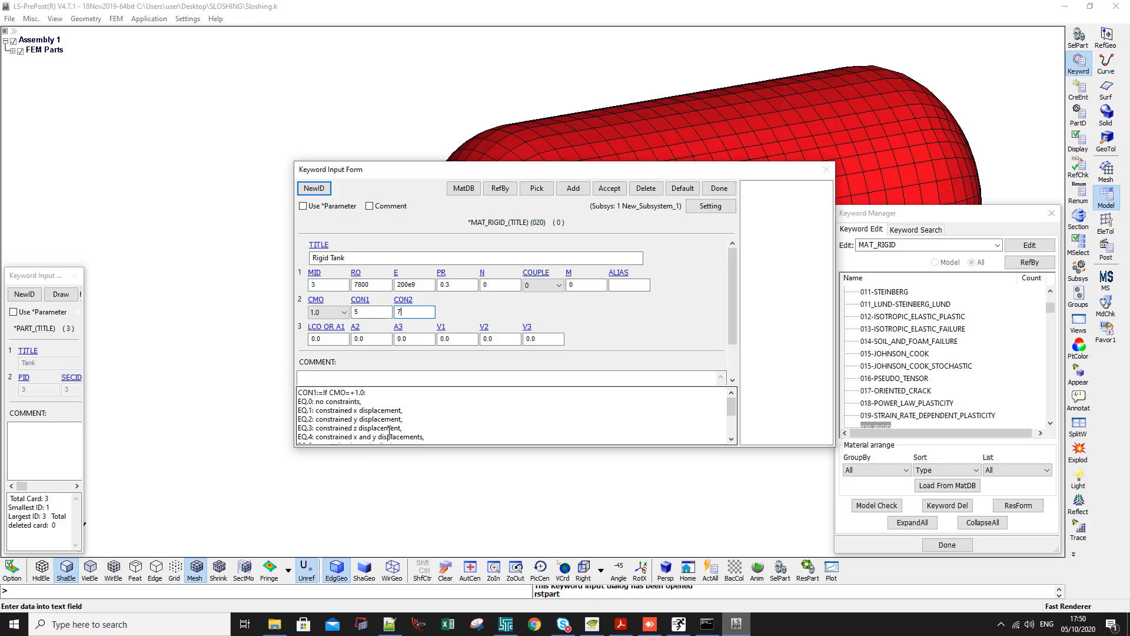
# Accept the rigid material into the Tank part and save the part's changes
pyautogui.click(599, 194)
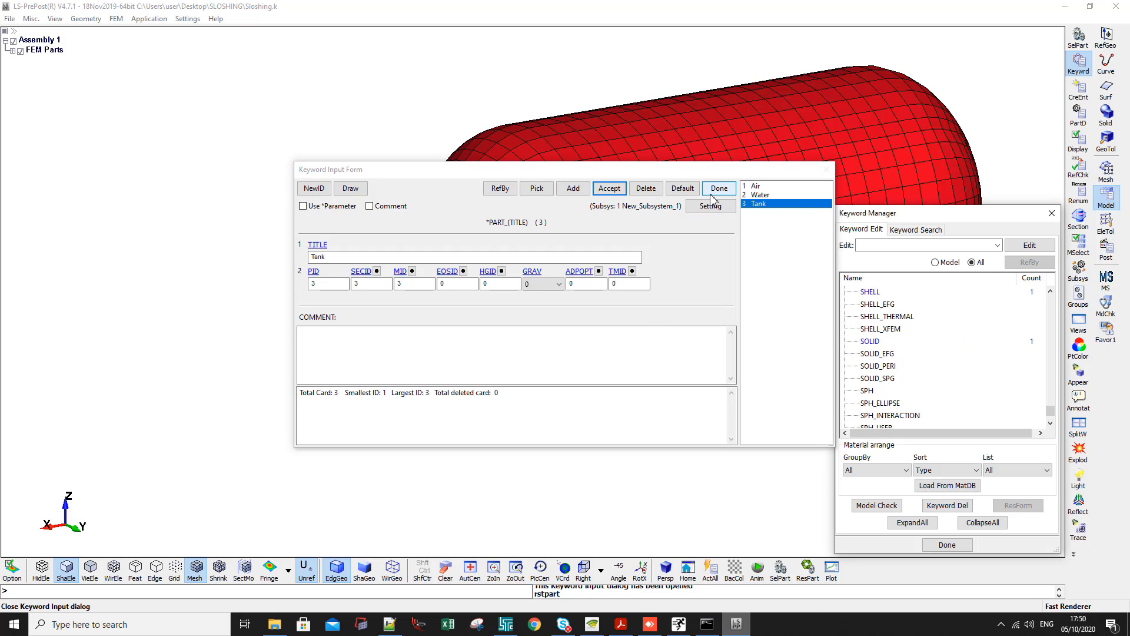
pyautogui.click(711, 194)
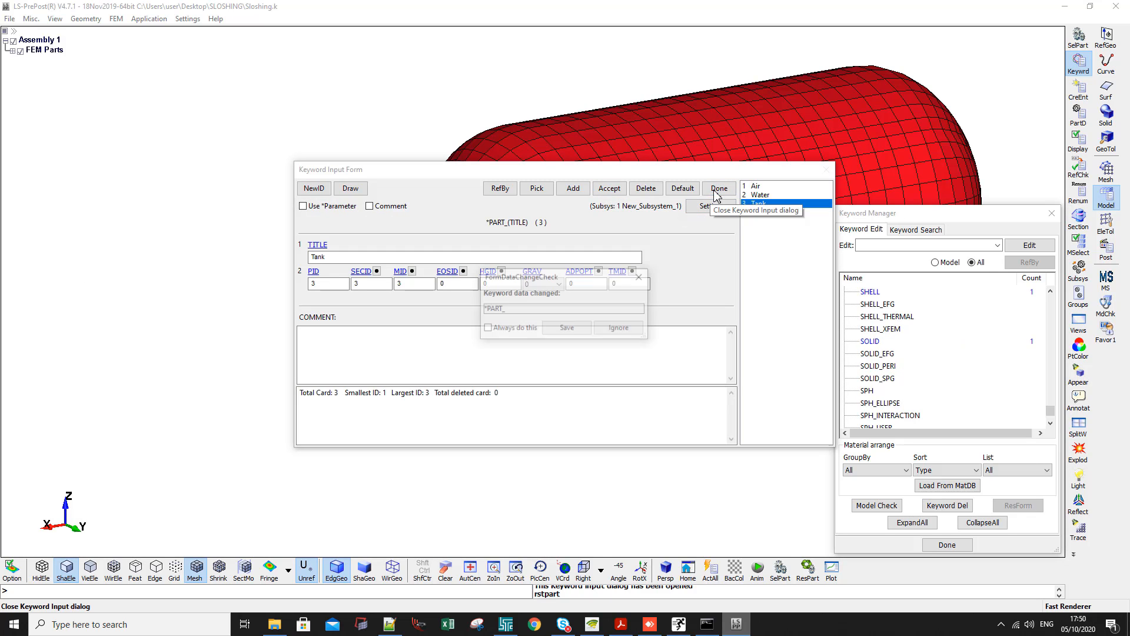
pyautogui.click(566, 328)
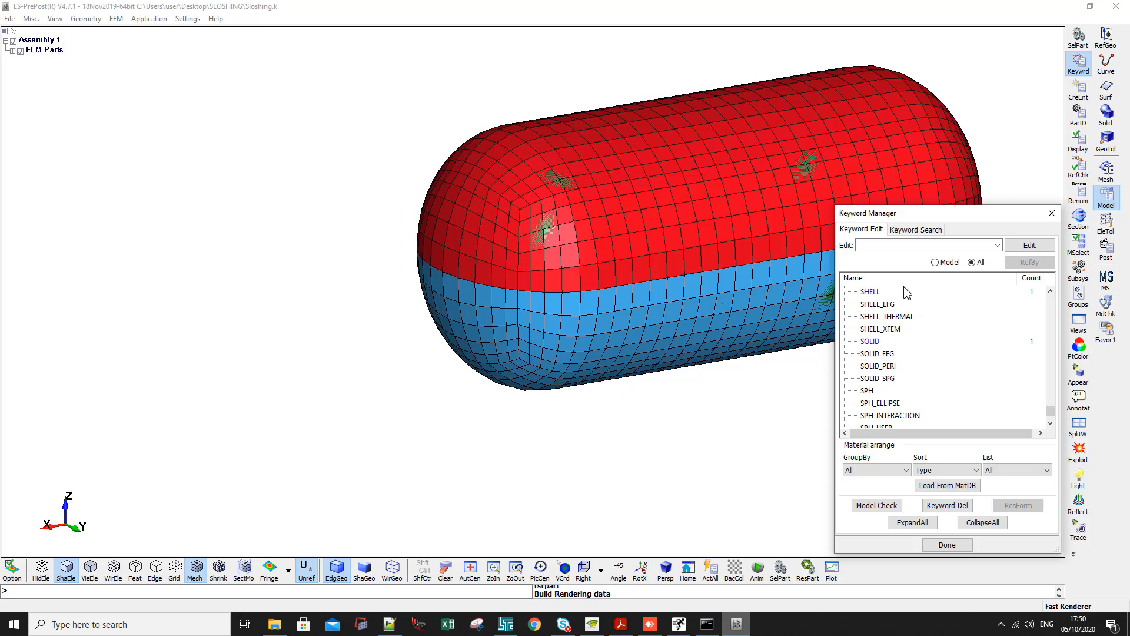
# Reopen the model's part definitions and assign the Solid ALE section and the Air material to the Air part
pyautogui.click(936, 263)
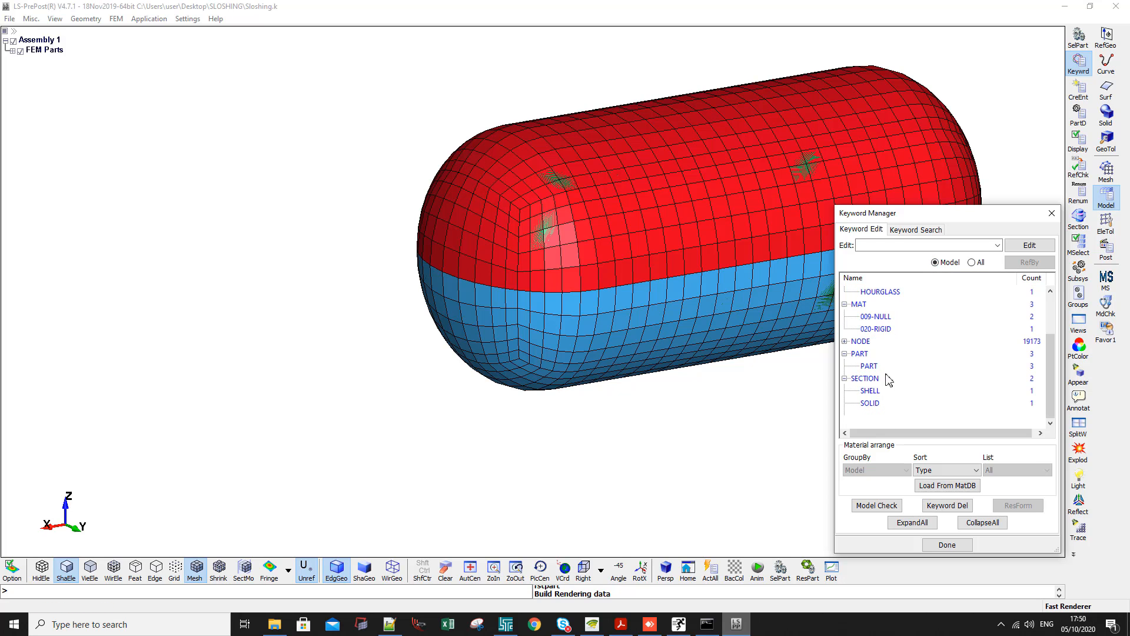
pyautogui.doubleClick(870, 366)
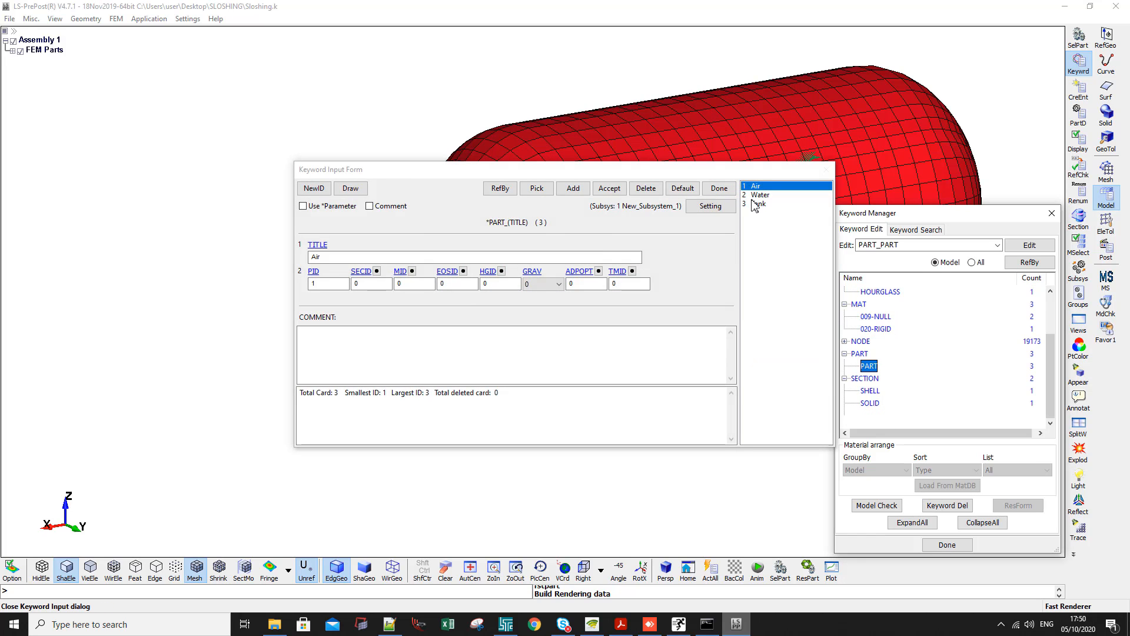
pyautogui.click(756, 196)
pyautogui.click(756, 204)
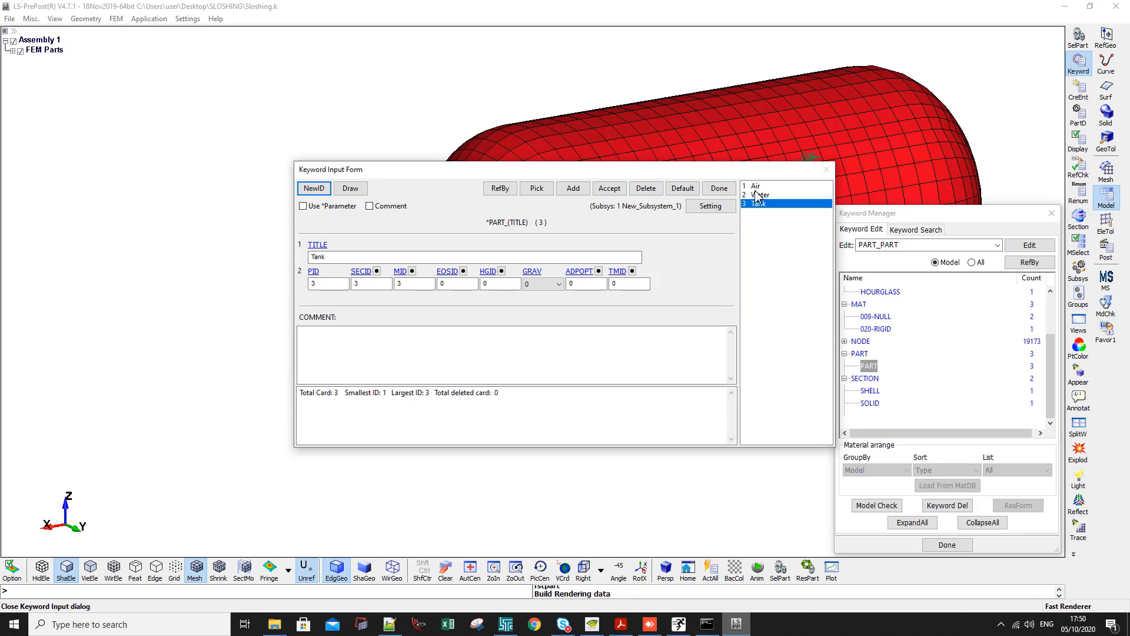
pyautogui.click(756, 186)
pyautogui.click(377, 271)
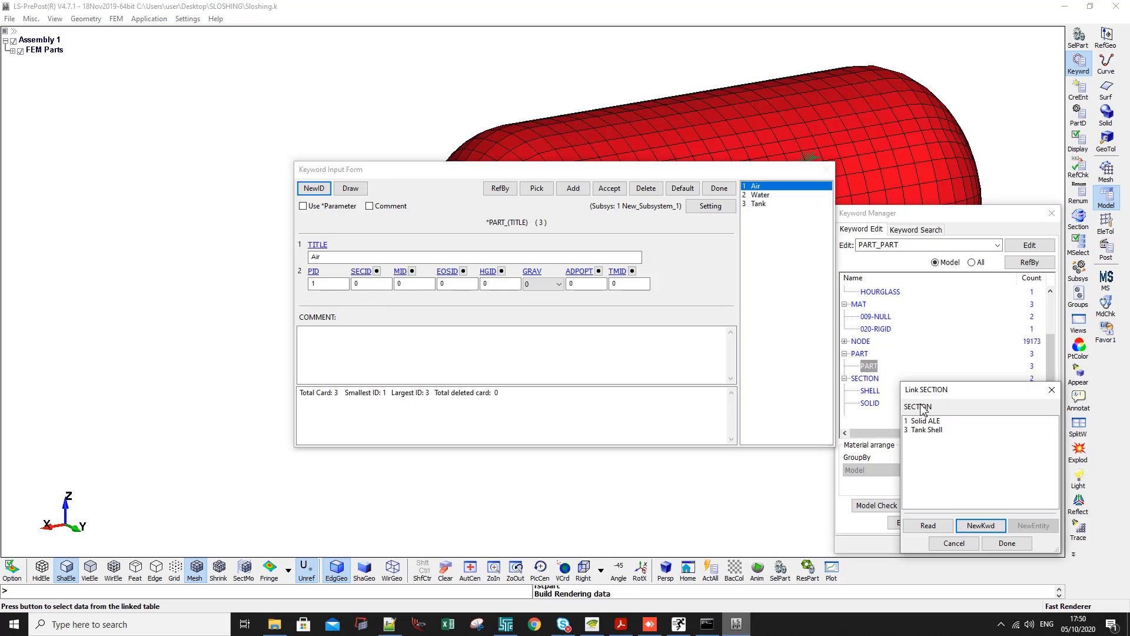
pyautogui.doubleClick(922, 421)
pyautogui.click(412, 271)
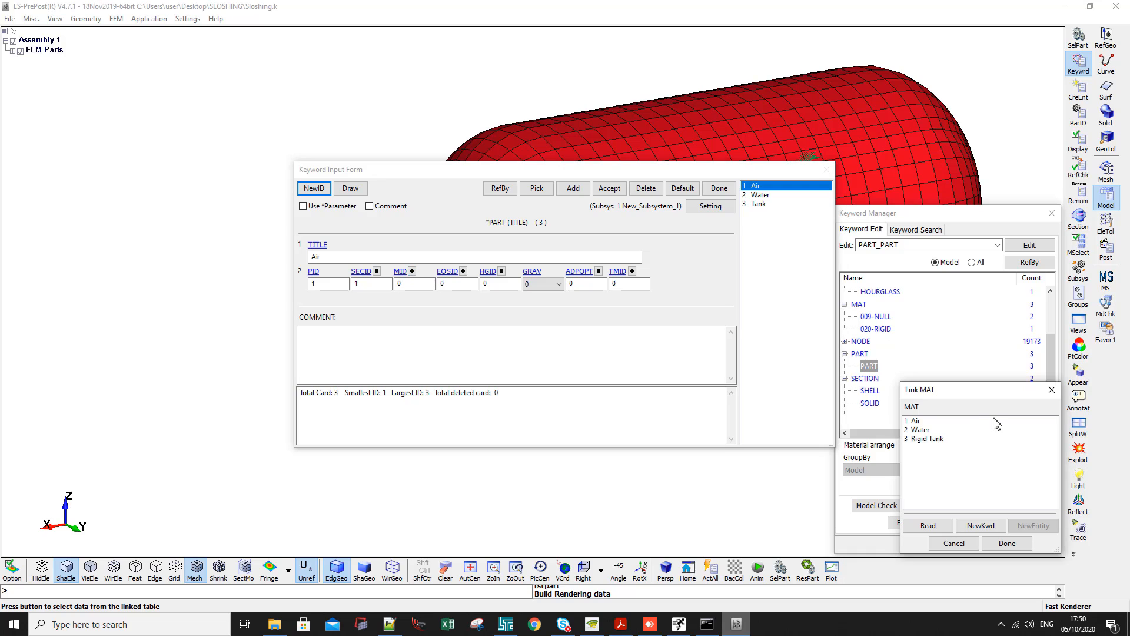
pyautogui.doubleClick(934, 422)
# Assign equation of state 1 and the ALE Hourglass to the Air part, accept it, and close the part definitions
pyautogui.click(463, 271)
pyautogui.doubleClick(918, 421)
pyautogui.click(501, 271)
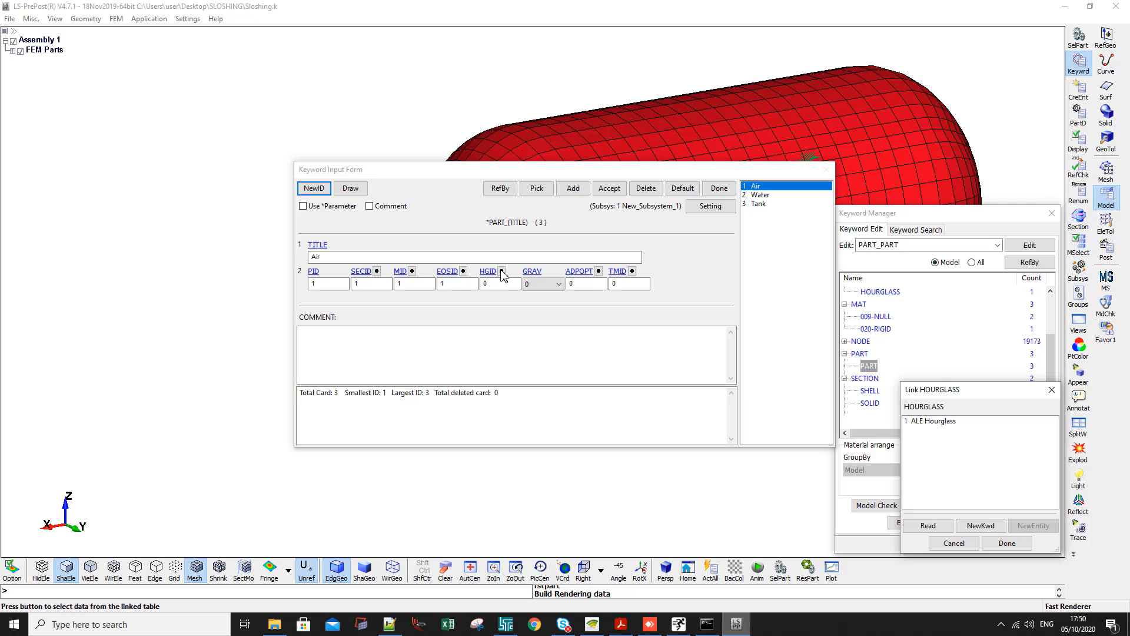
pyautogui.doubleClick(954, 421)
pyautogui.click(609, 188)
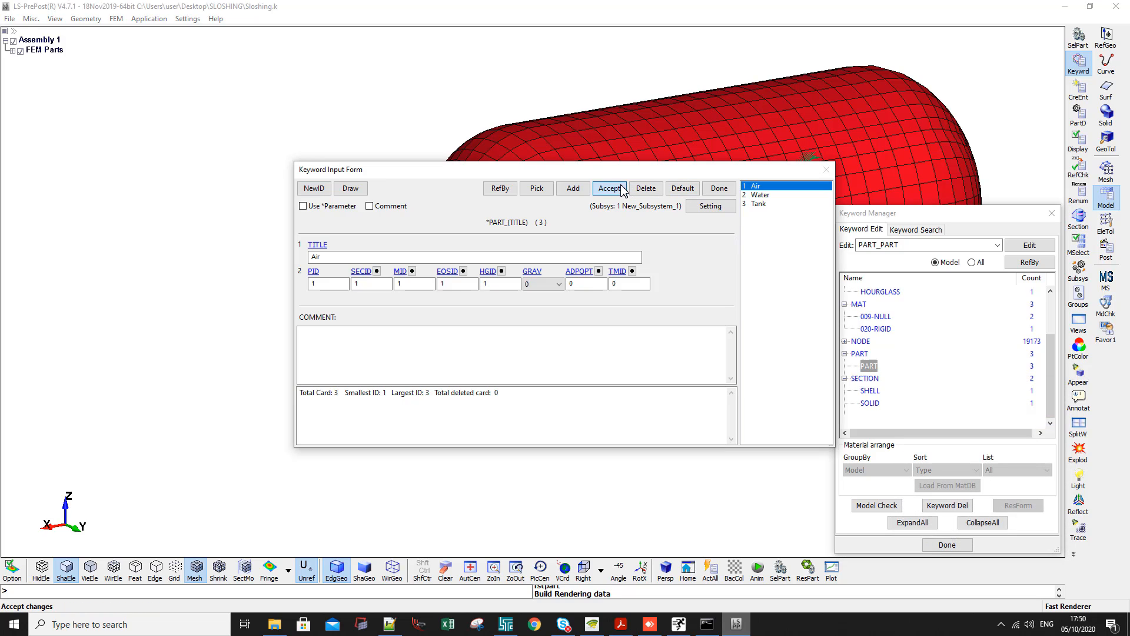
pyautogui.click(756, 195)
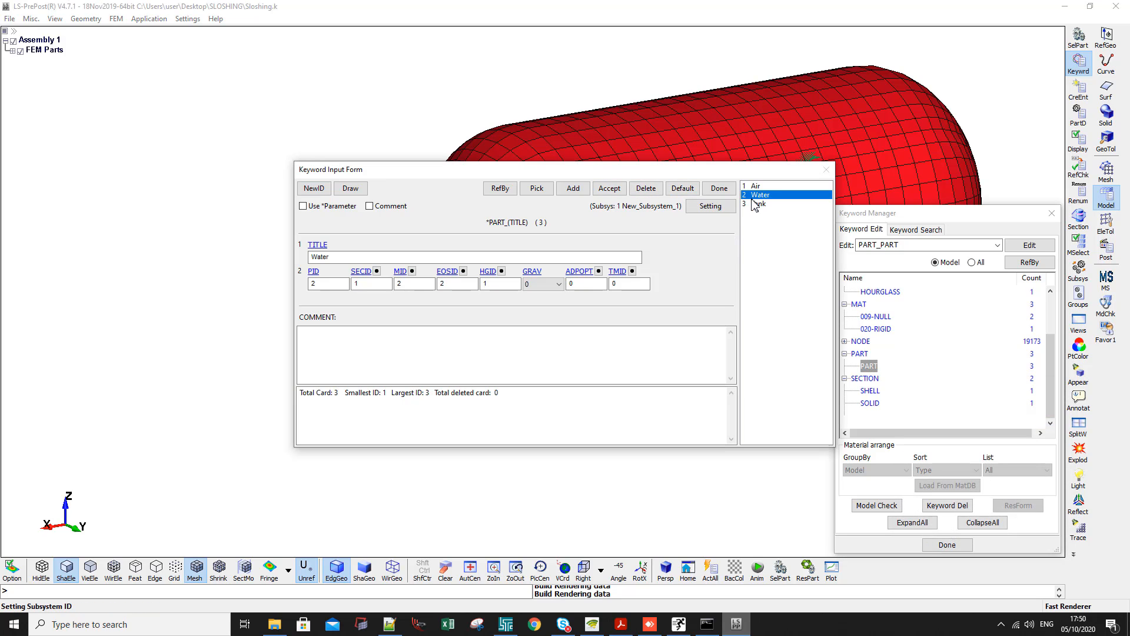
pyautogui.click(754, 204)
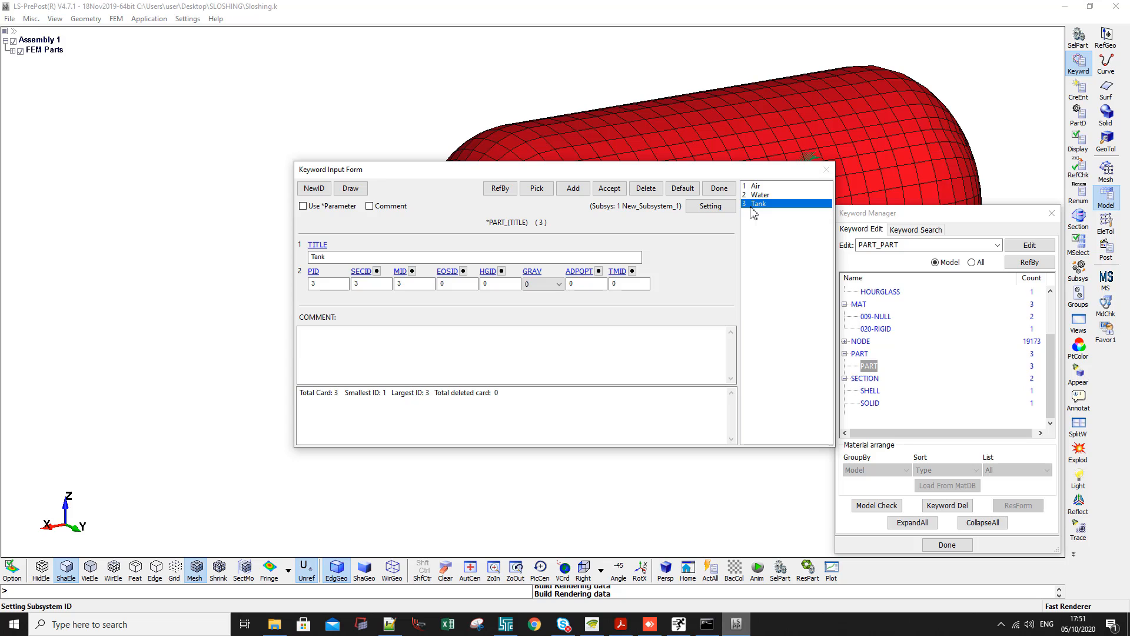
pyautogui.click(721, 188)
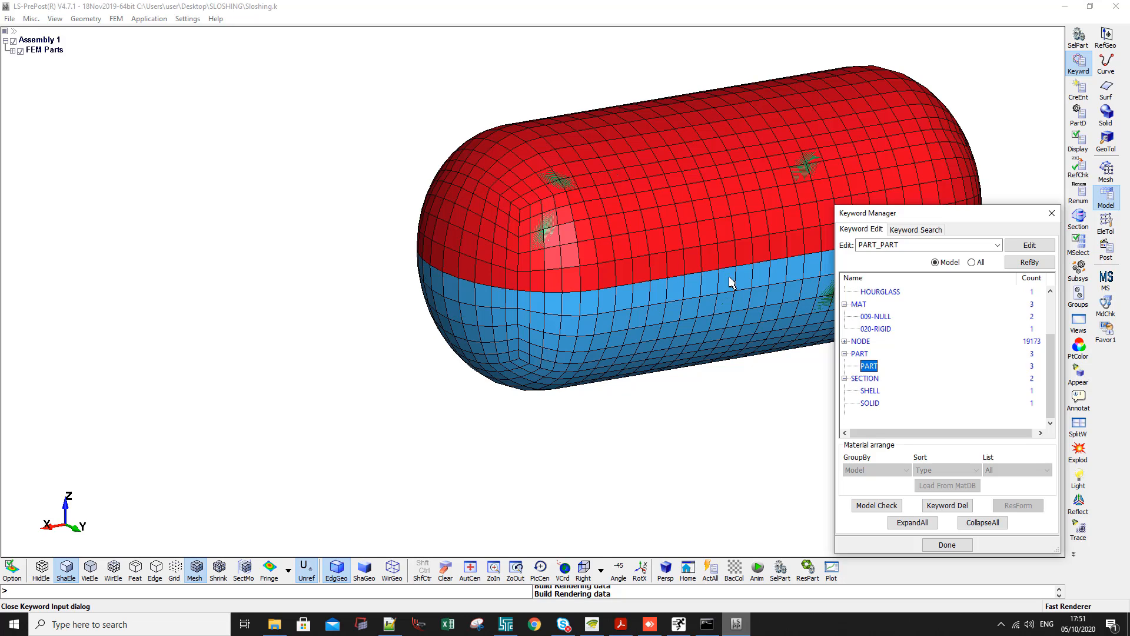
# List all available keywords and open a new INITIAL_VELOCITY_GENERATION definition
pyautogui.scroll(2, 915, 323)
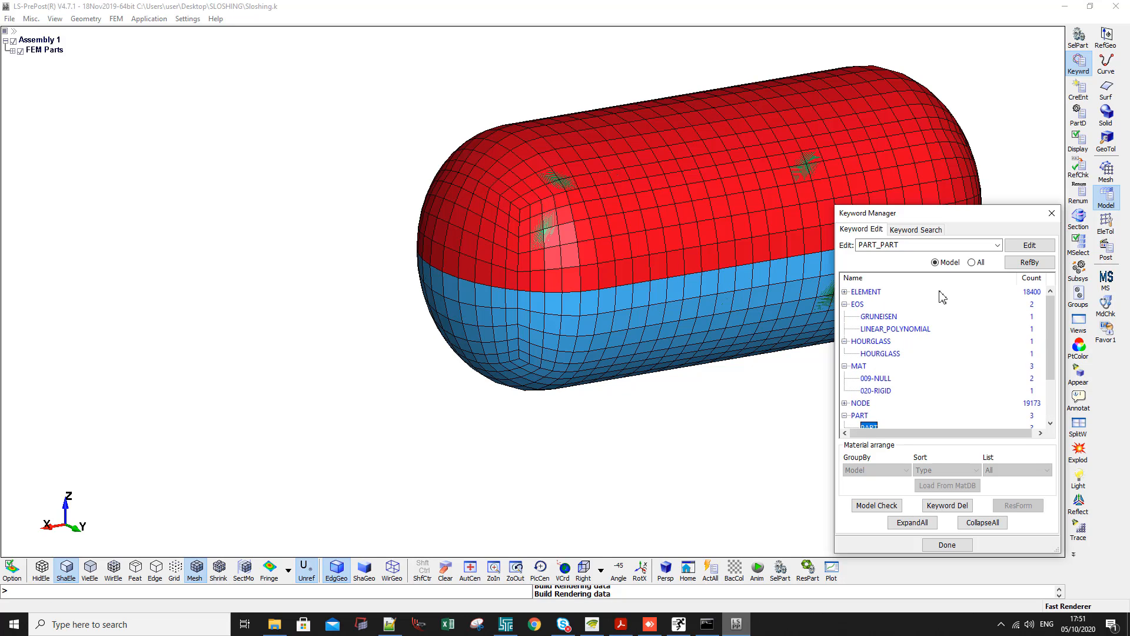
pyautogui.click(972, 262)
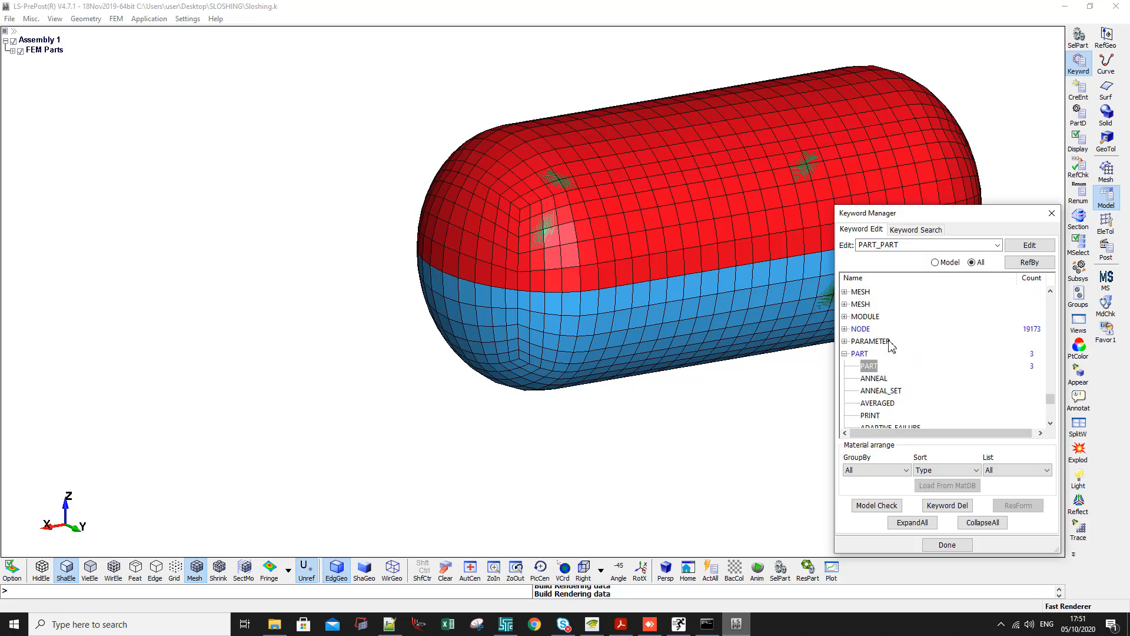
pyautogui.scroll(3, 894, 350)
pyautogui.click(1000, 522)
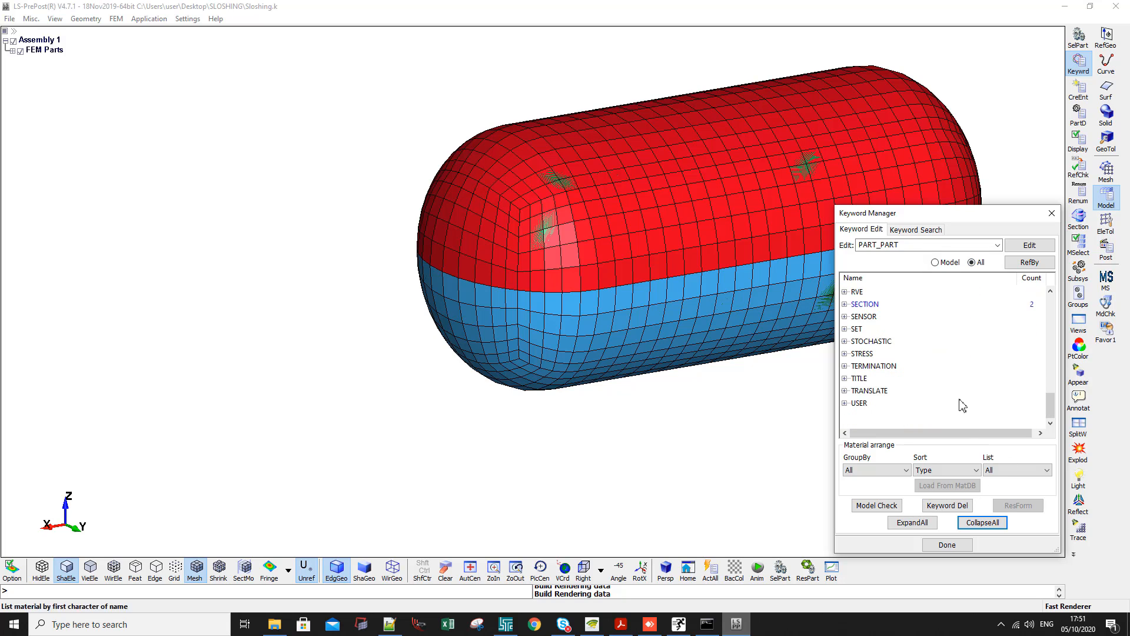
pyautogui.scroll(3, 924, 350)
pyautogui.doubleClick(882, 318)
pyautogui.scroll(-3, 911, 366)
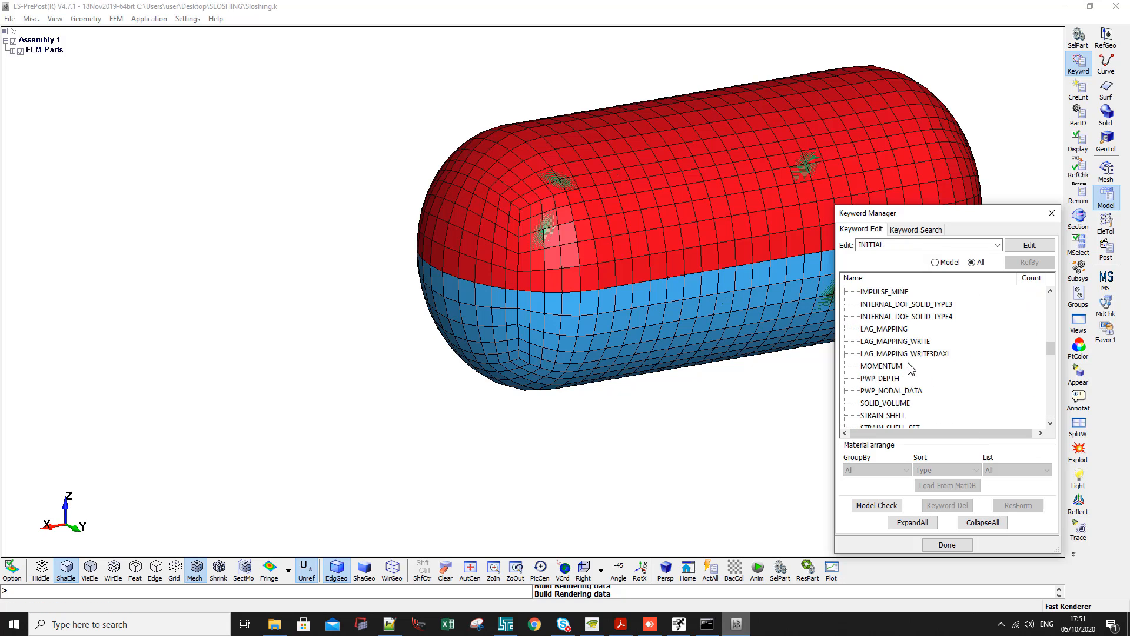
pyautogui.scroll(-3, 899, 380)
pyautogui.scroll(-5, 898, 380)
pyautogui.scroll(-2, 899, 378)
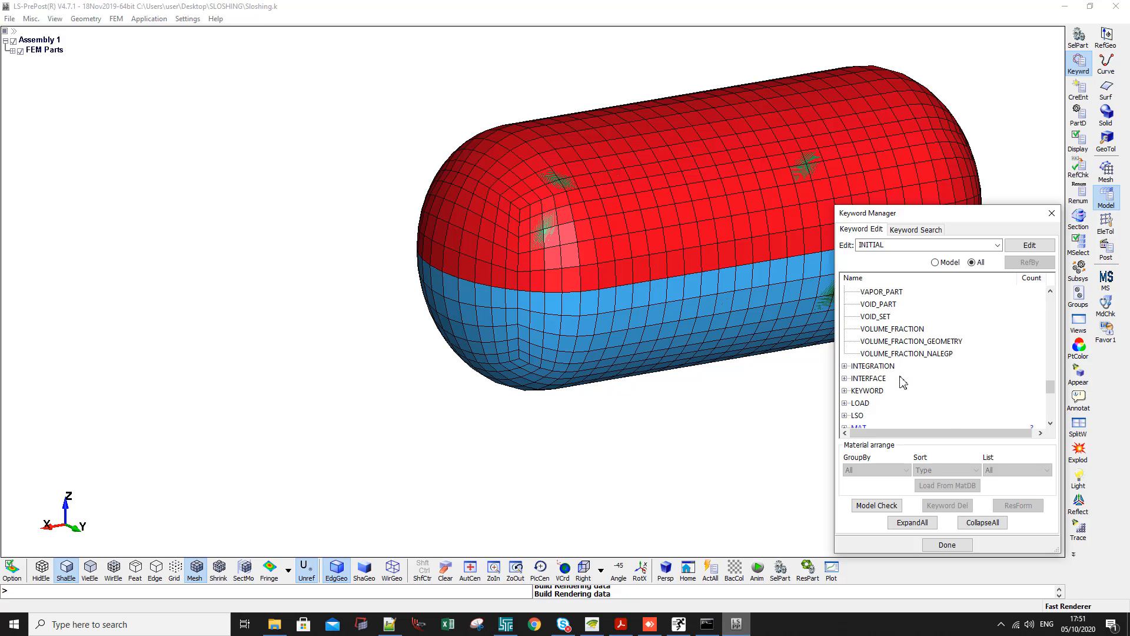
pyautogui.scroll(2, 898, 377)
pyautogui.doubleClick(890, 317)
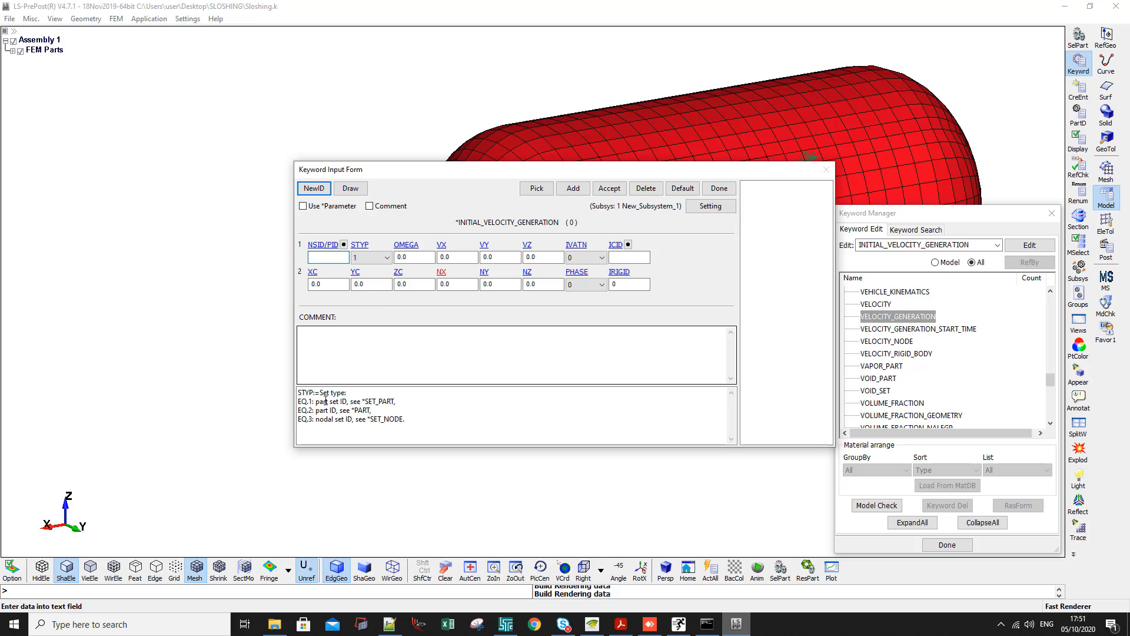
# Create a PART_LIST set with ID 1 for the initial velocity's part set and title it ALE Parts
pyautogui.moveTo(316, 402); pyautogui.dragTo(347, 401)
pyautogui.click(324, 257)
pyautogui.click(344, 247)
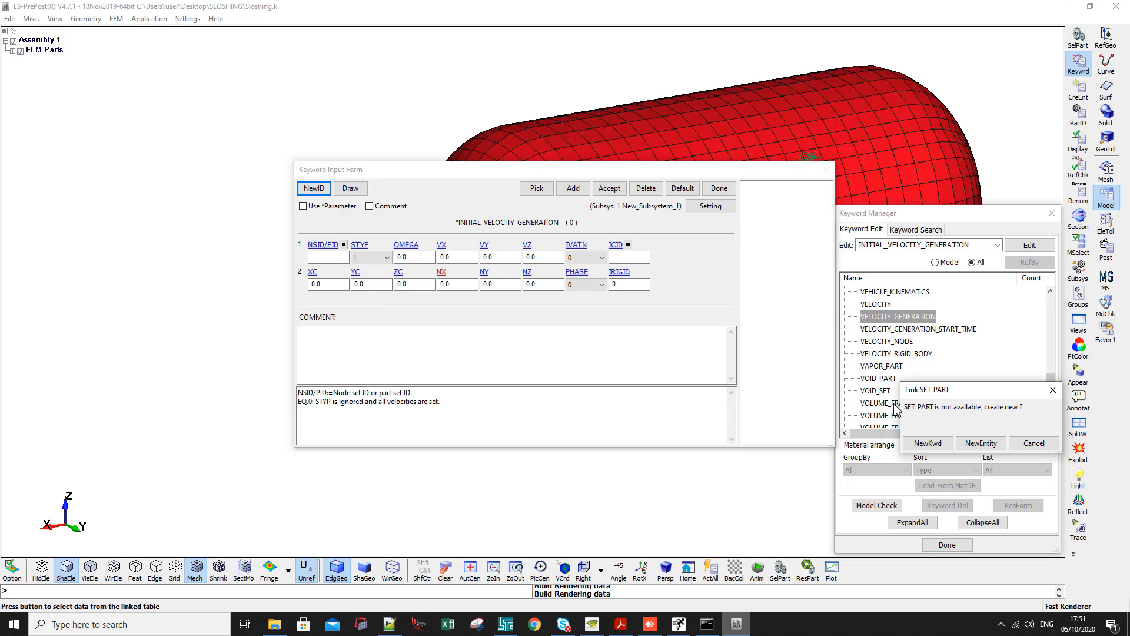
pyautogui.click(929, 444)
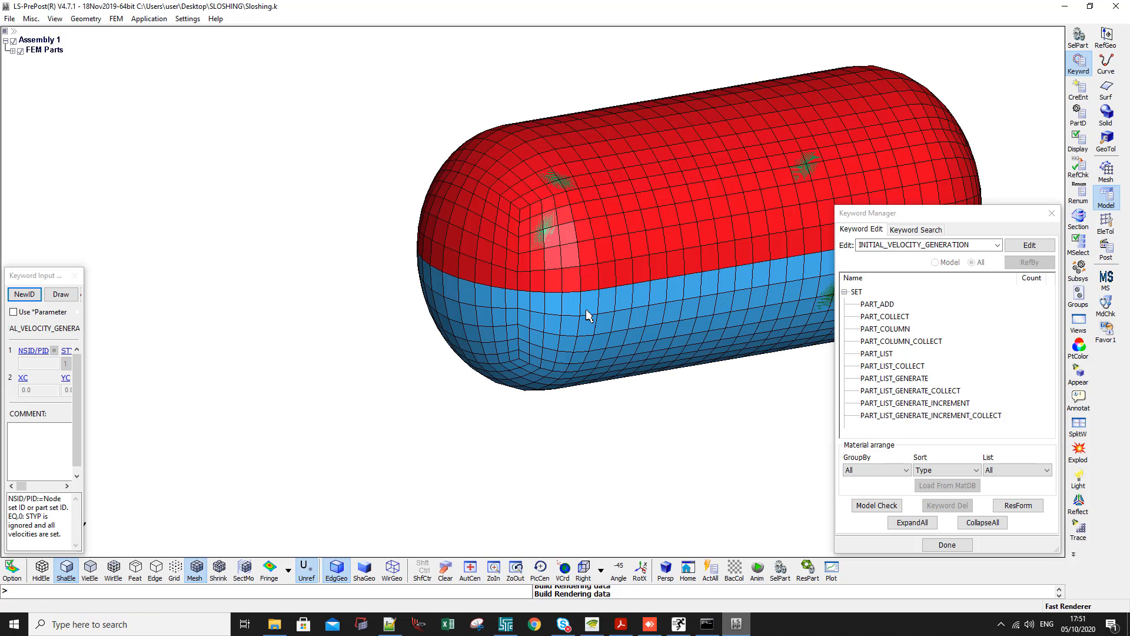
pyautogui.doubleClick(877, 354)
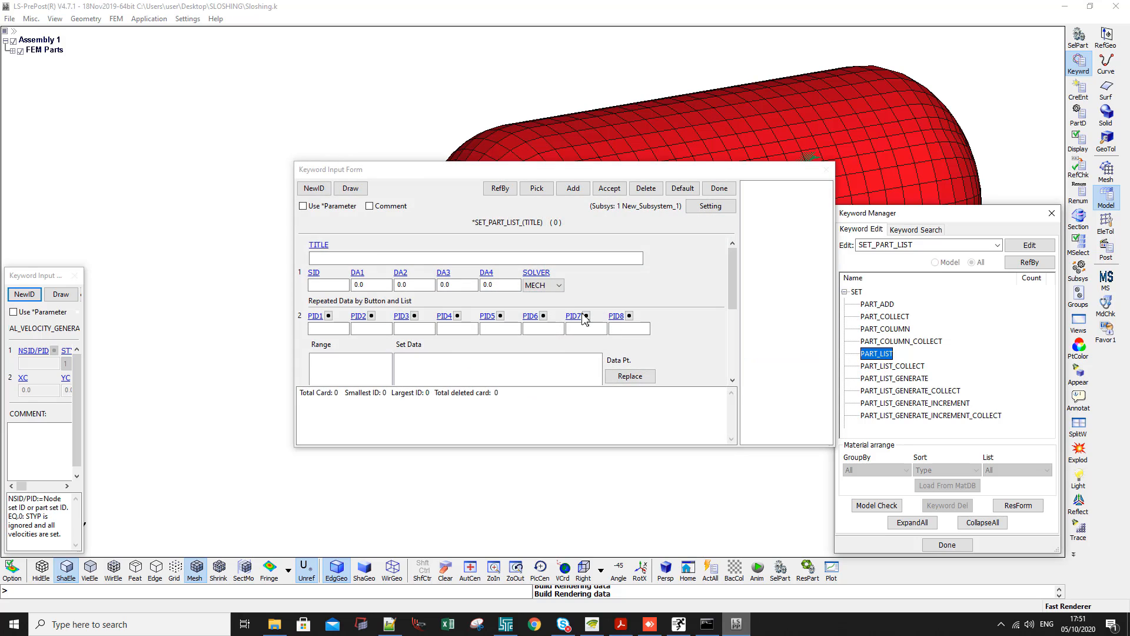
pyautogui.click(314, 189)
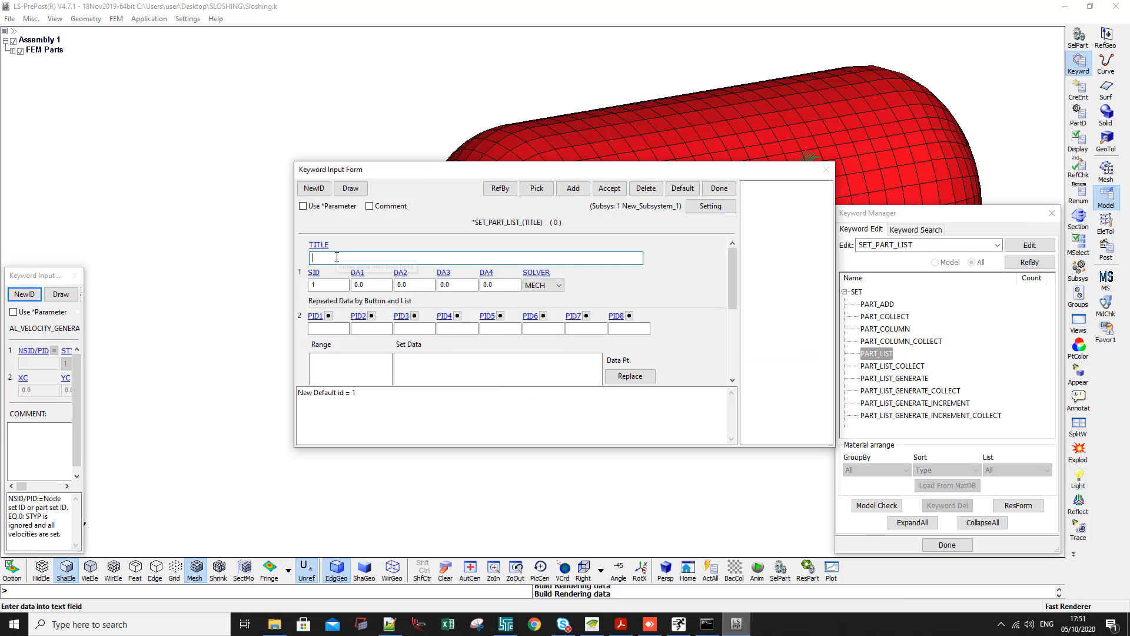
pyautogui.click(337, 257)
pyautogui.write('ALE P')
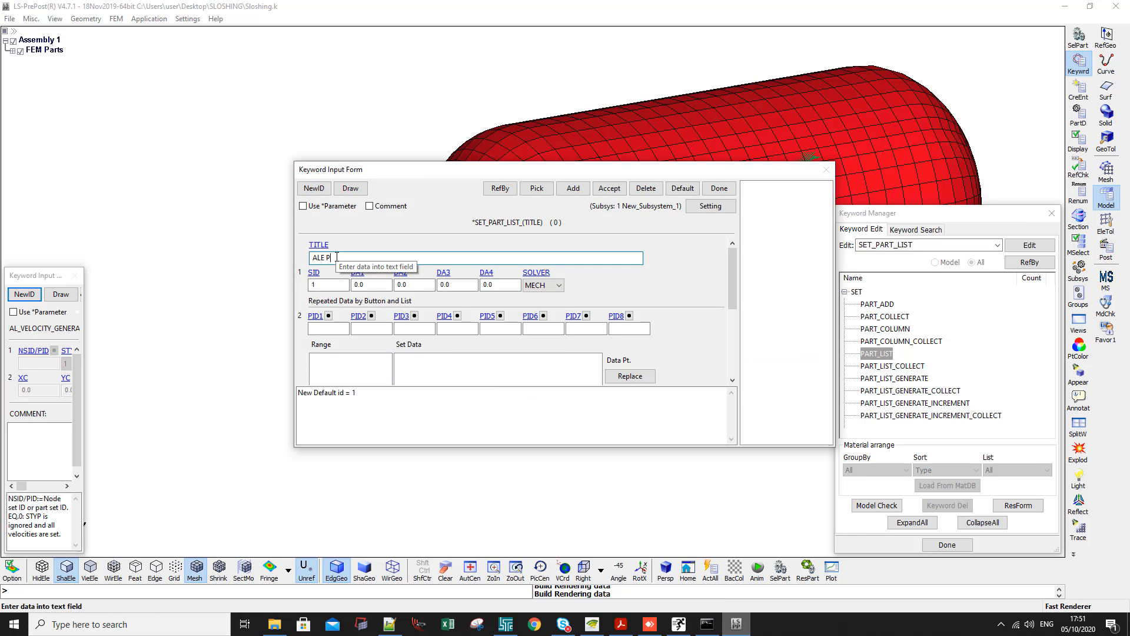
pyautogui.write('arts')
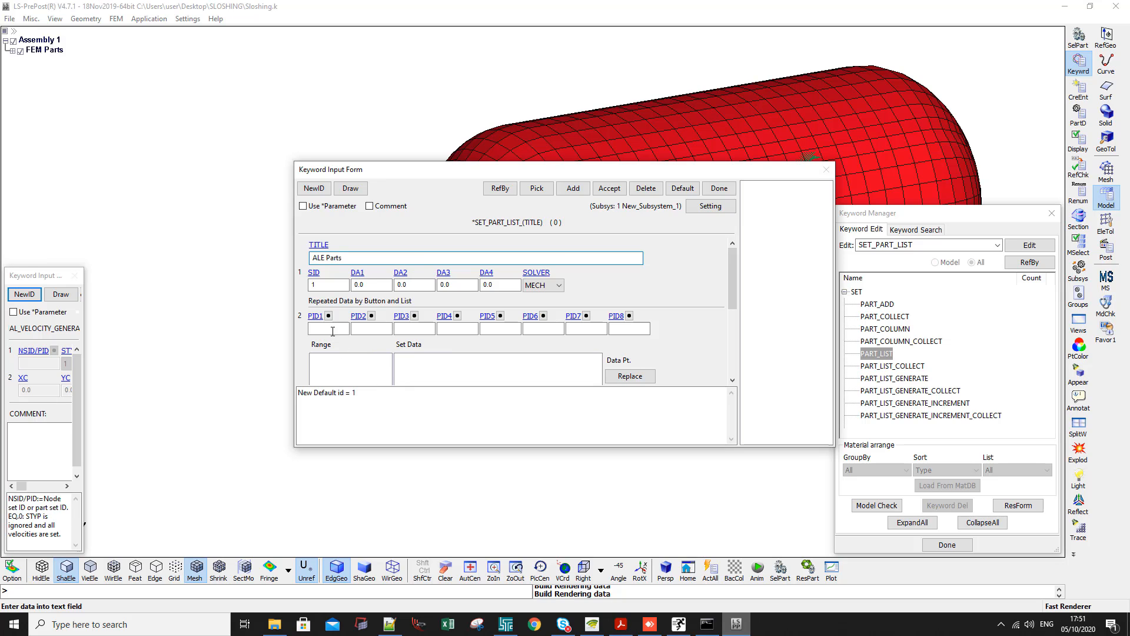
# Add part IDs 1 and 2 to the ALE Parts set as a data row and accept the set
pyautogui.click(333, 332)
pyautogui.write('1')
pyautogui.click(364, 328)
pyautogui.write('2')
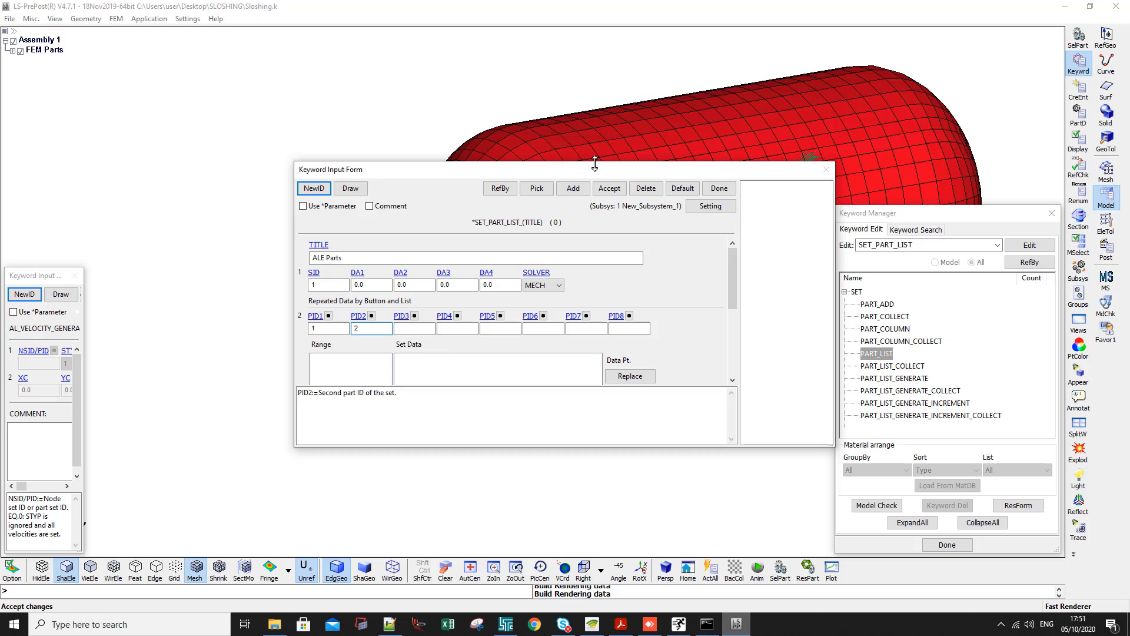
pyautogui.moveTo(595, 163); pyautogui.dragTo(595, 71)
pyautogui.click(631, 302)
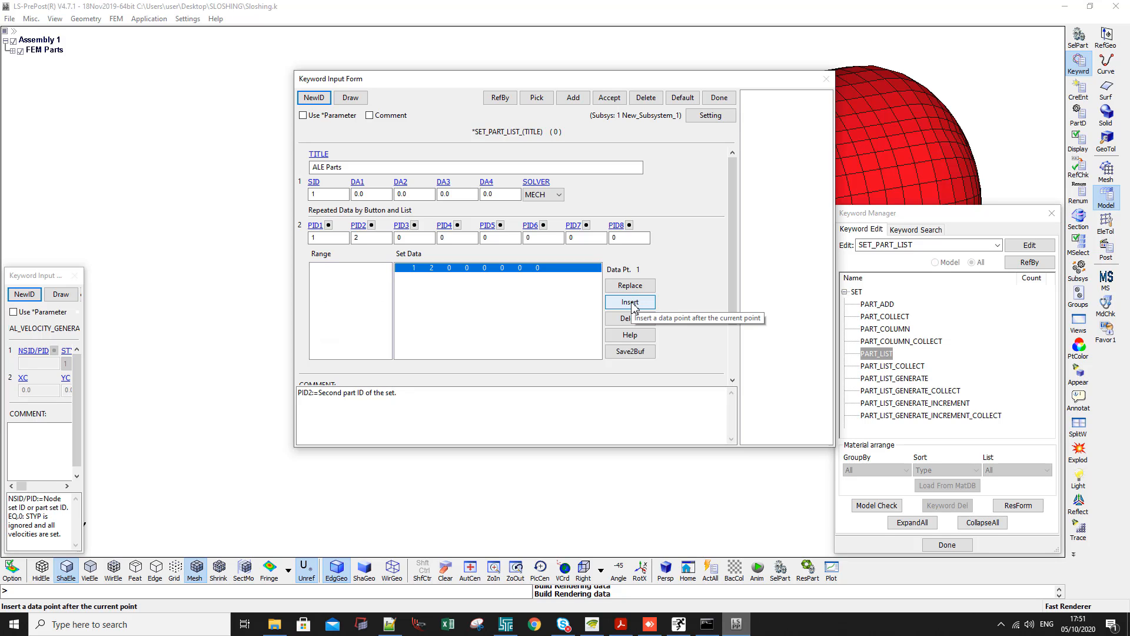
pyautogui.click(610, 100)
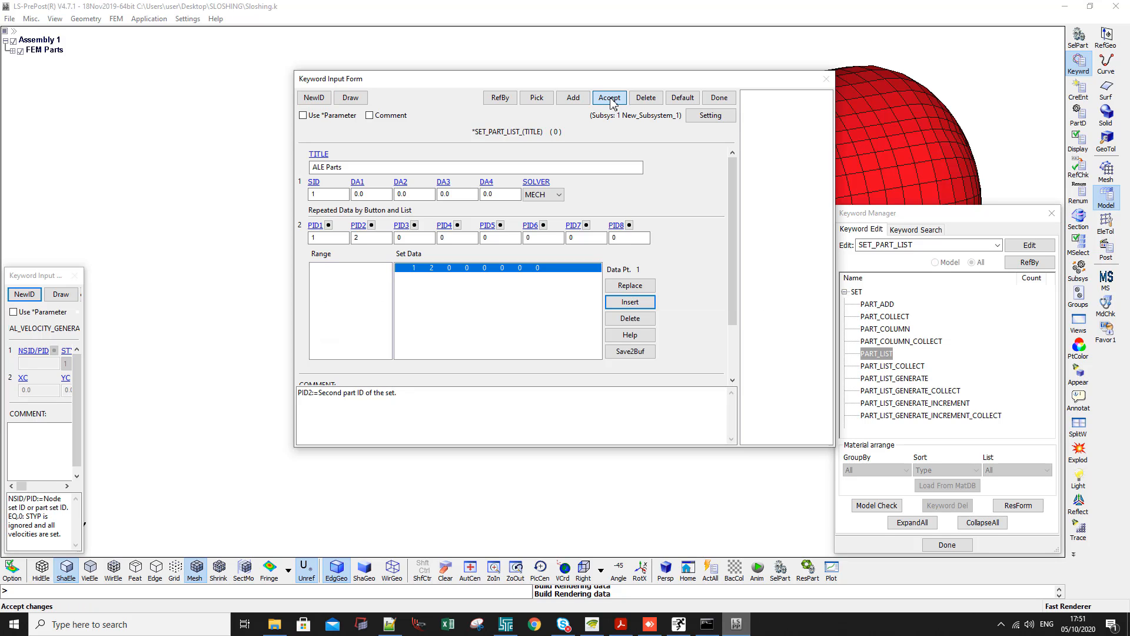
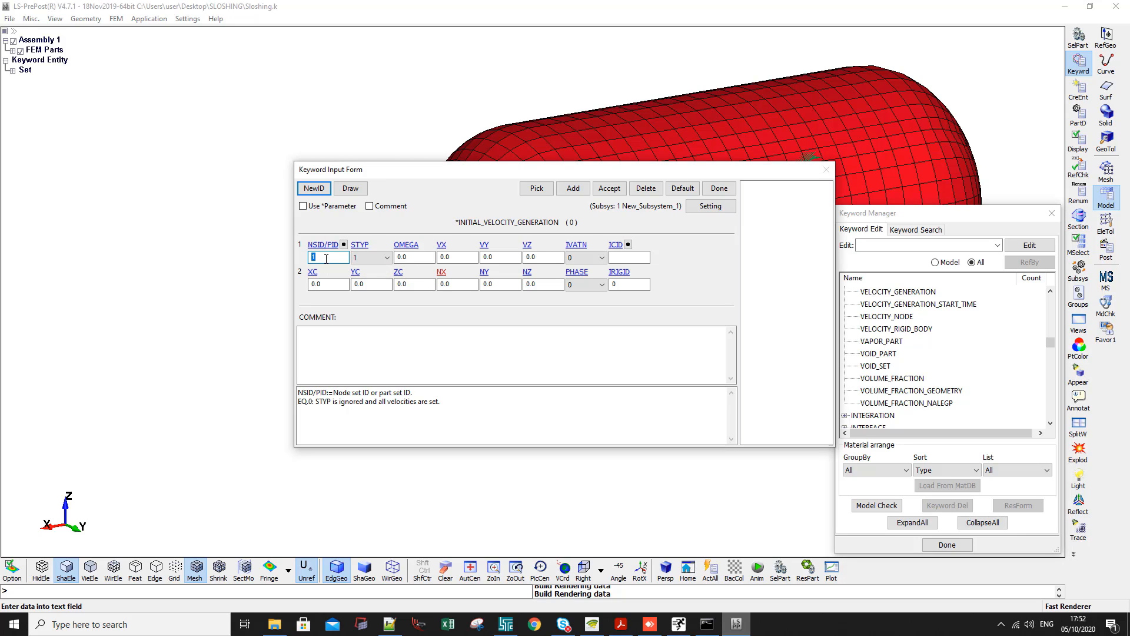
# Set the initial velocity VX to 20 for part set 1, accept the INITIAL_VELOCITY_GENERATION definition and close it
pyautogui.click(460, 259)
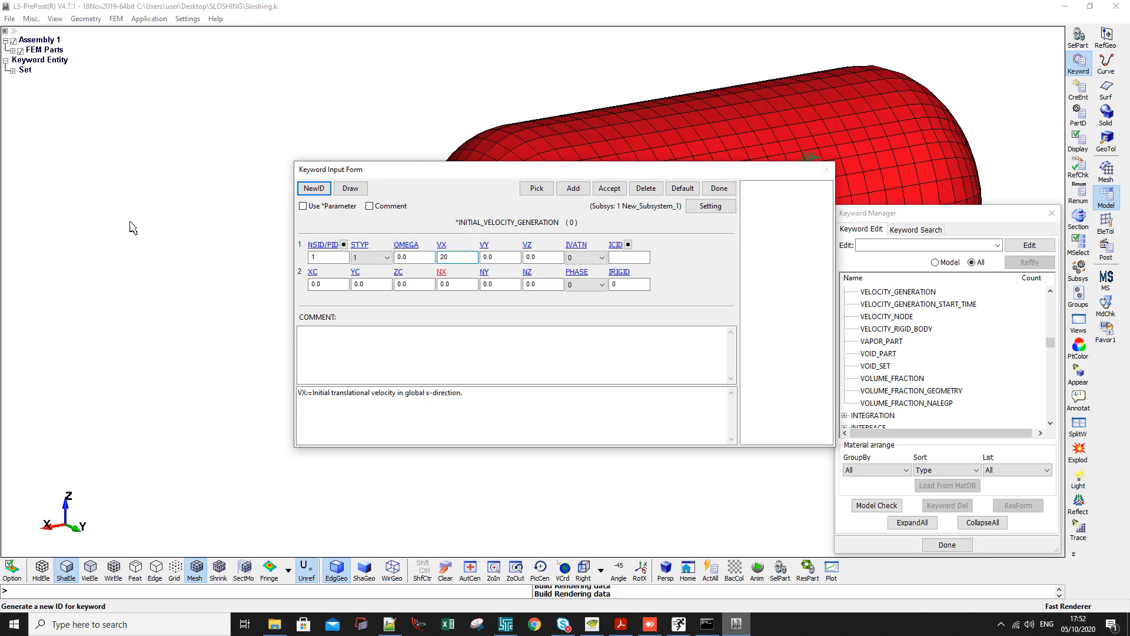
pyautogui.click(615, 196)
pyautogui.click(719, 188)
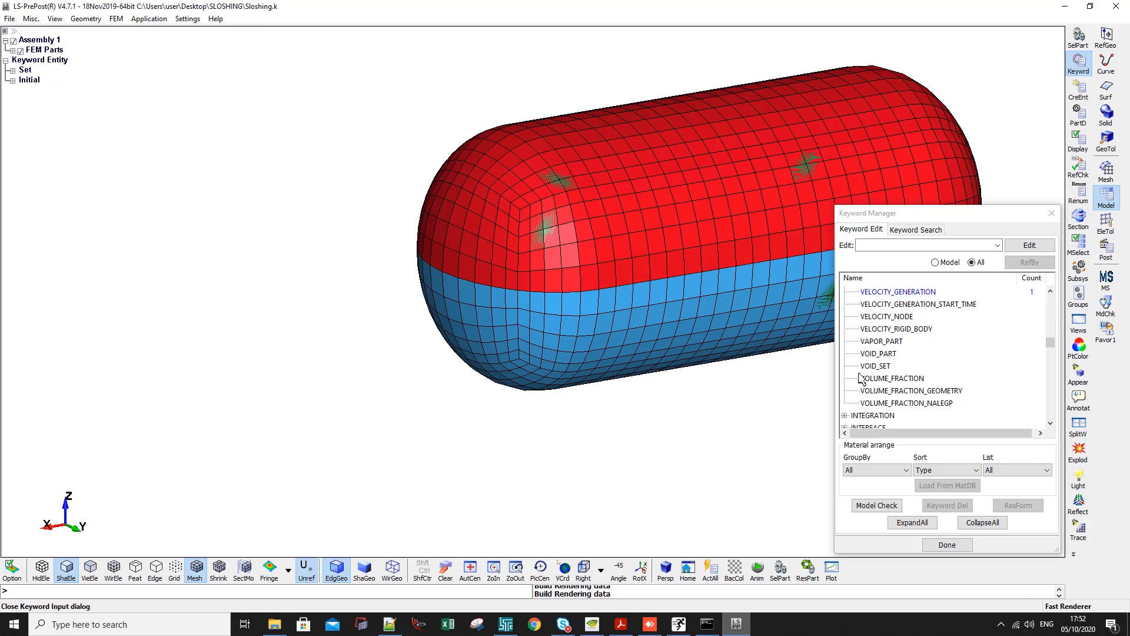
# Expand the BOUNDARY keyword group and locate the PRESCRIBED_MOTION keywords
pyautogui.click(878, 353)
pyautogui.moveTo(1051, 345); pyautogui.dragTo(1050, 296)
pyautogui.click(1044, 305)
pyautogui.doubleClick(880, 318)
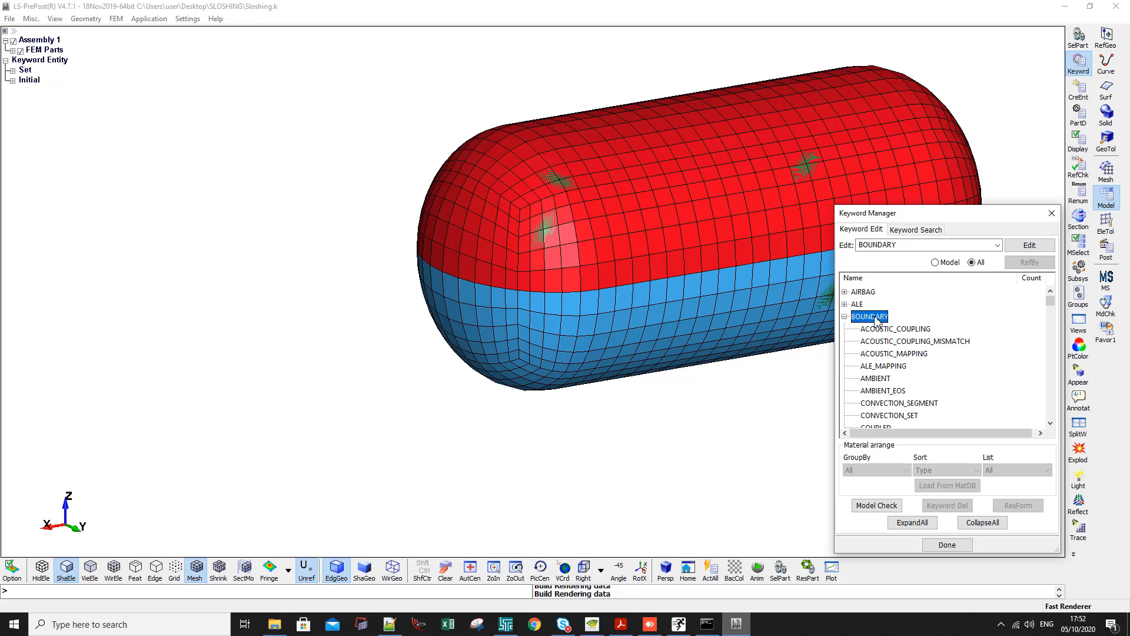
pyautogui.scroll(-5, 906, 347)
pyautogui.scroll(-5, 906, 353)
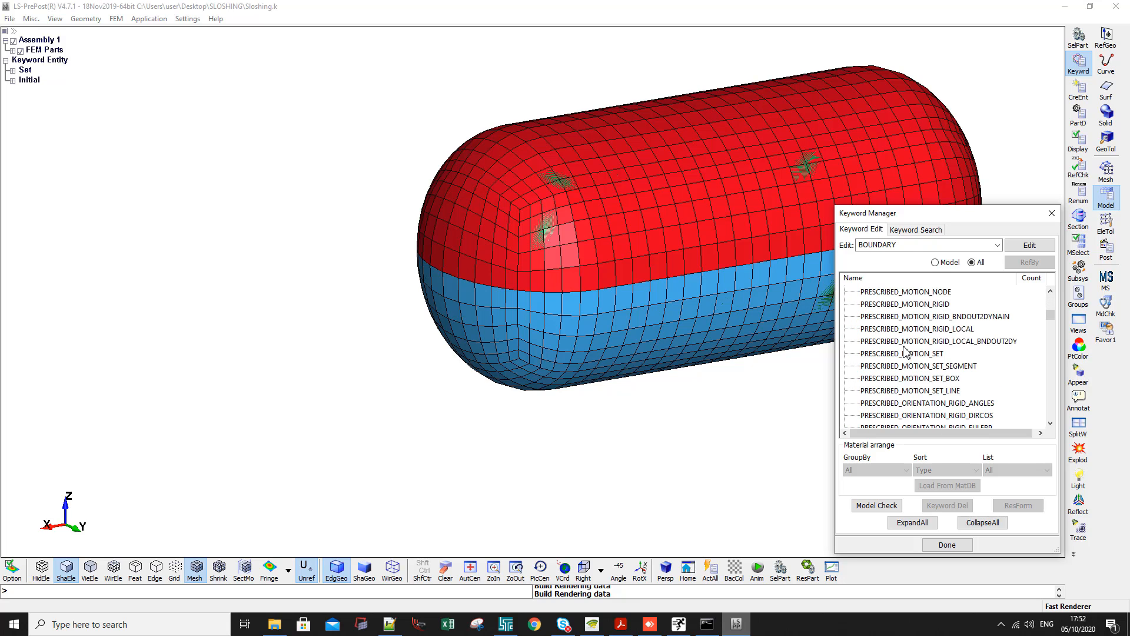
pyautogui.scroll(-2, 920, 403)
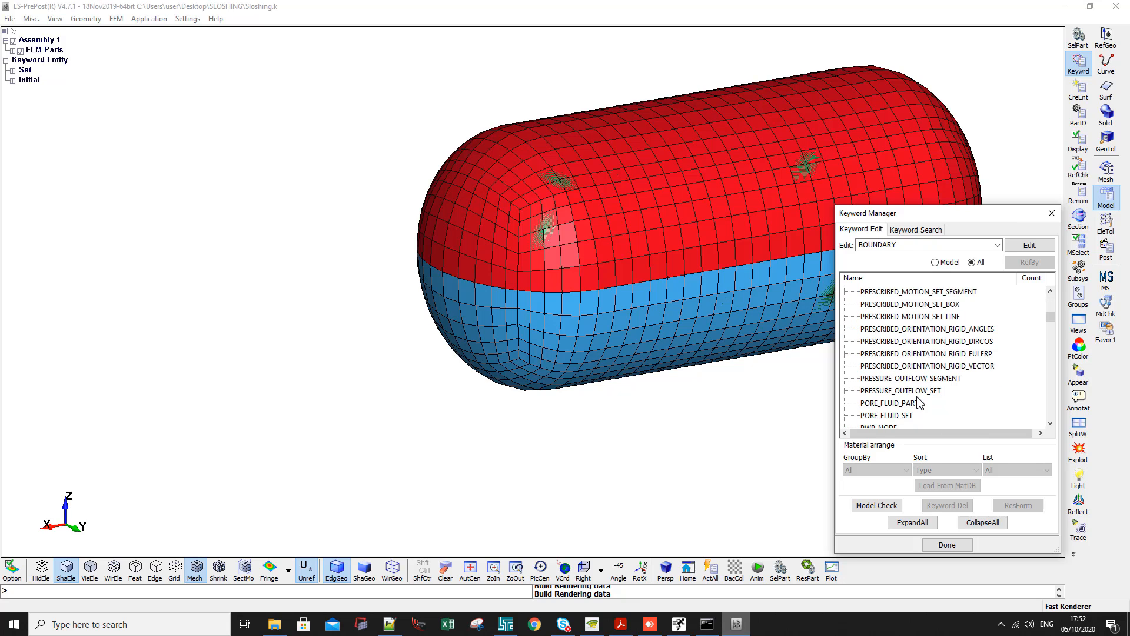
pyautogui.scroll(3, 908, 368)
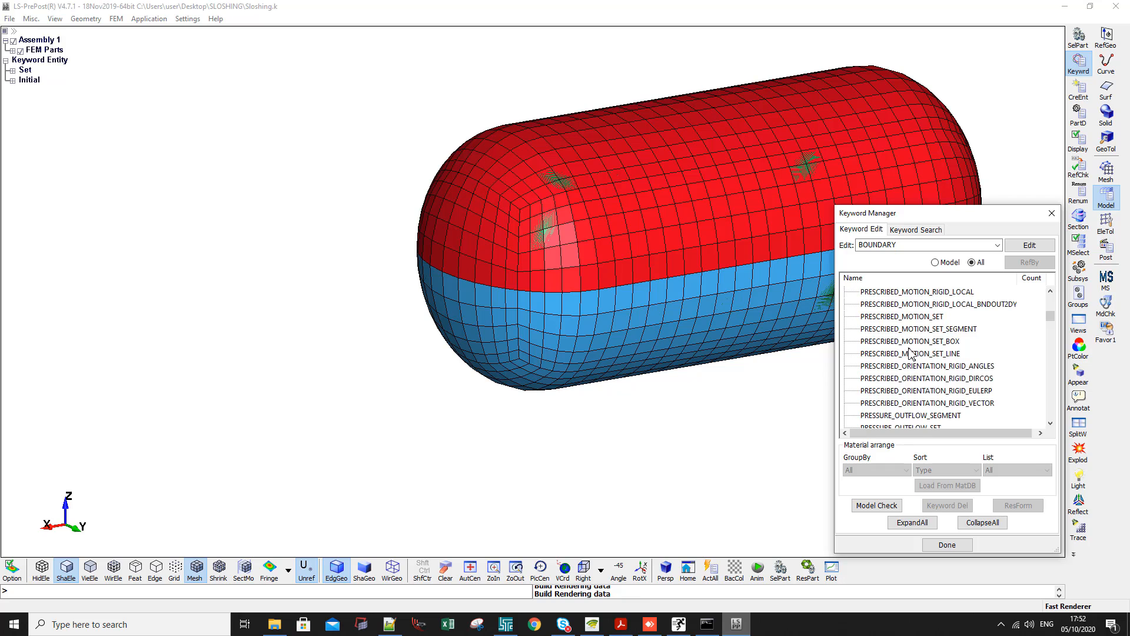
# Start a BOUNDARY_PRESCRIBED_MOTION_RIGID card for the Tank part, keeping x-translational DOF 1 and velocity flag VAD 0
pyautogui.click(918, 291)
pyautogui.scroll(1, 924, 322)
pyautogui.doubleClick(925, 303)
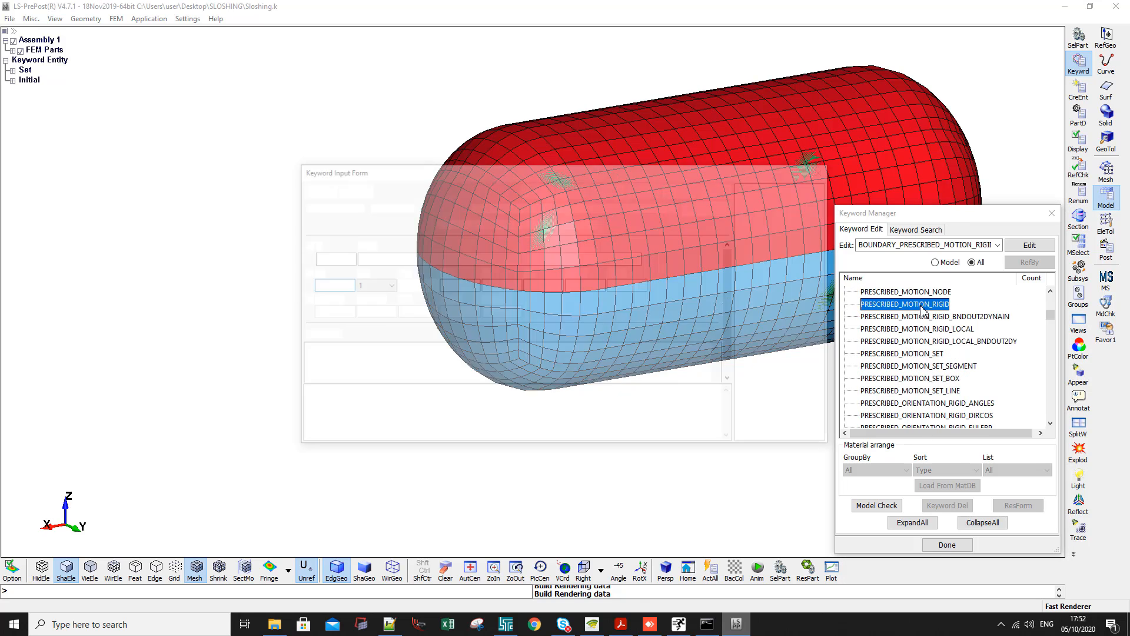
pyautogui.click(563, 189)
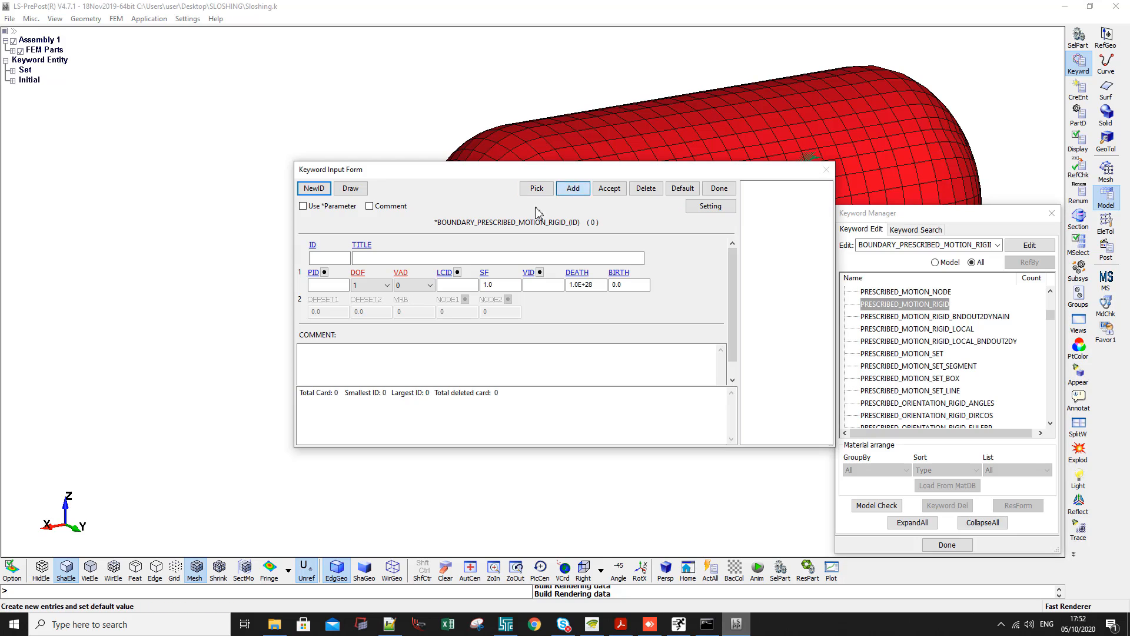
pyautogui.click(325, 273)
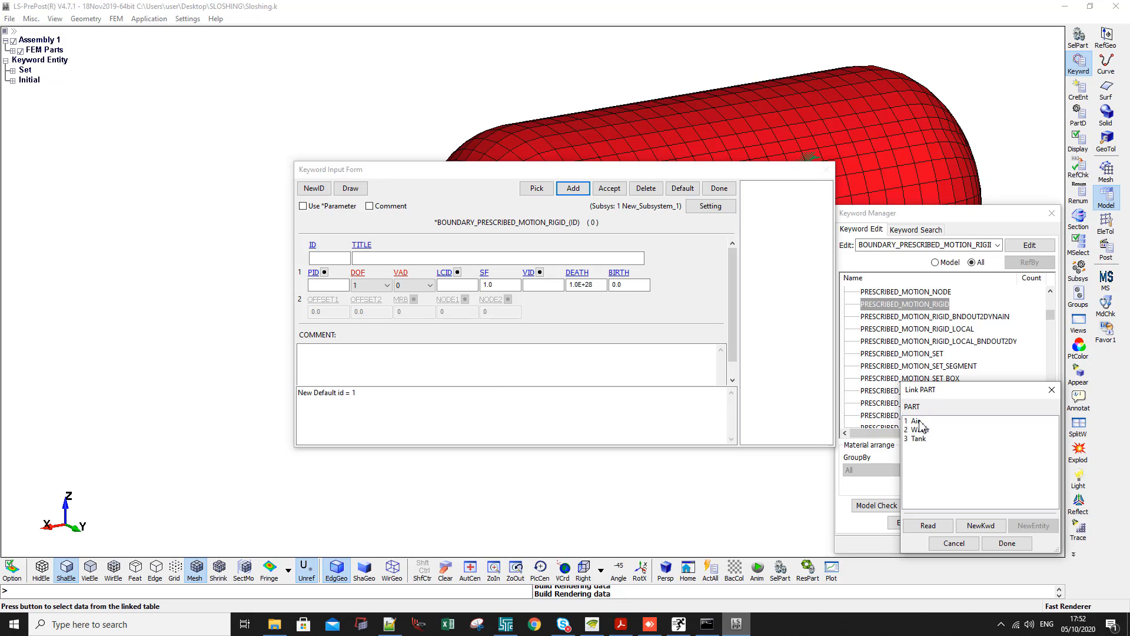
pyautogui.doubleClick(924, 440)
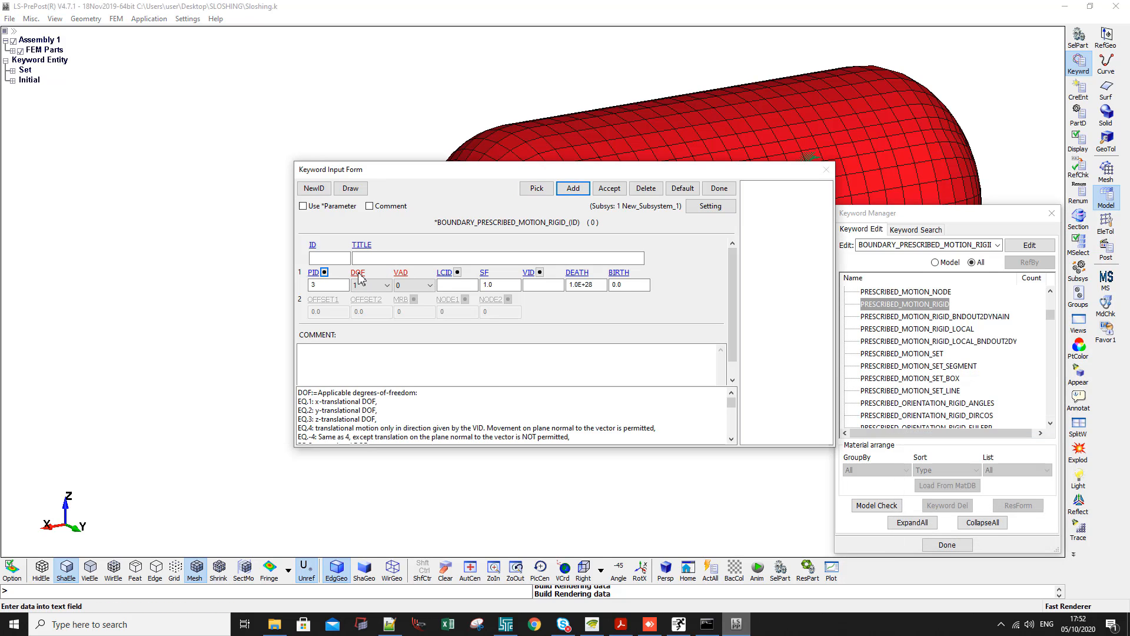
pyautogui.moveTo(315, 403); pyautogui.dragTo(360, 408)
pyautogui.click(355, 399)
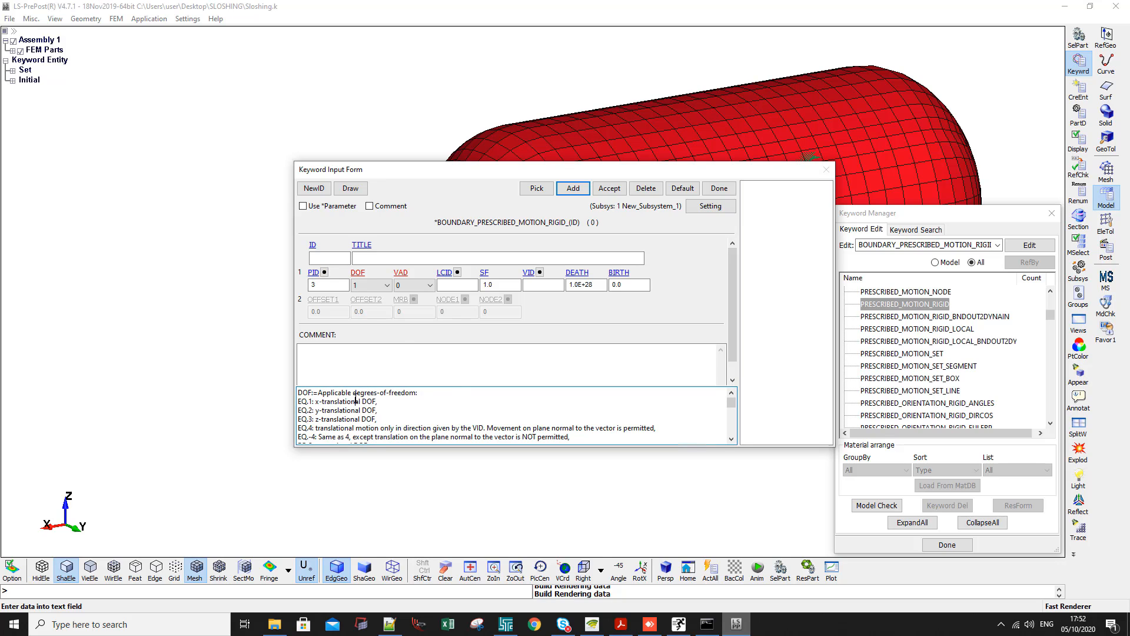
pyautogui.click(405, 282)
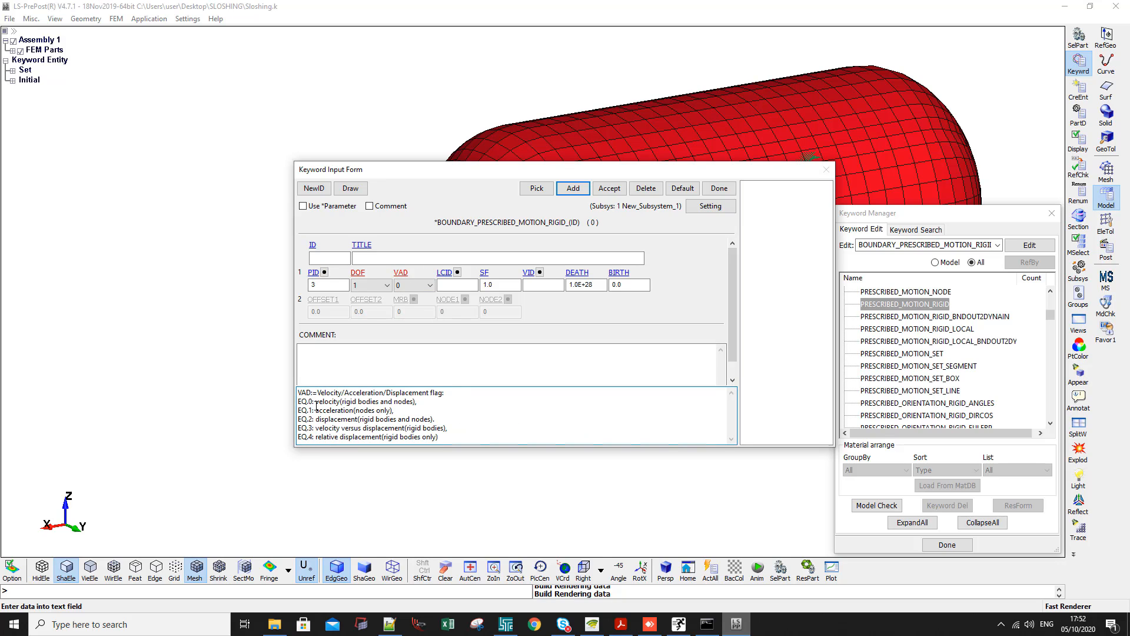
pyautogui.moveTo(315, 401); pyautogui.dragTo(366, 404)
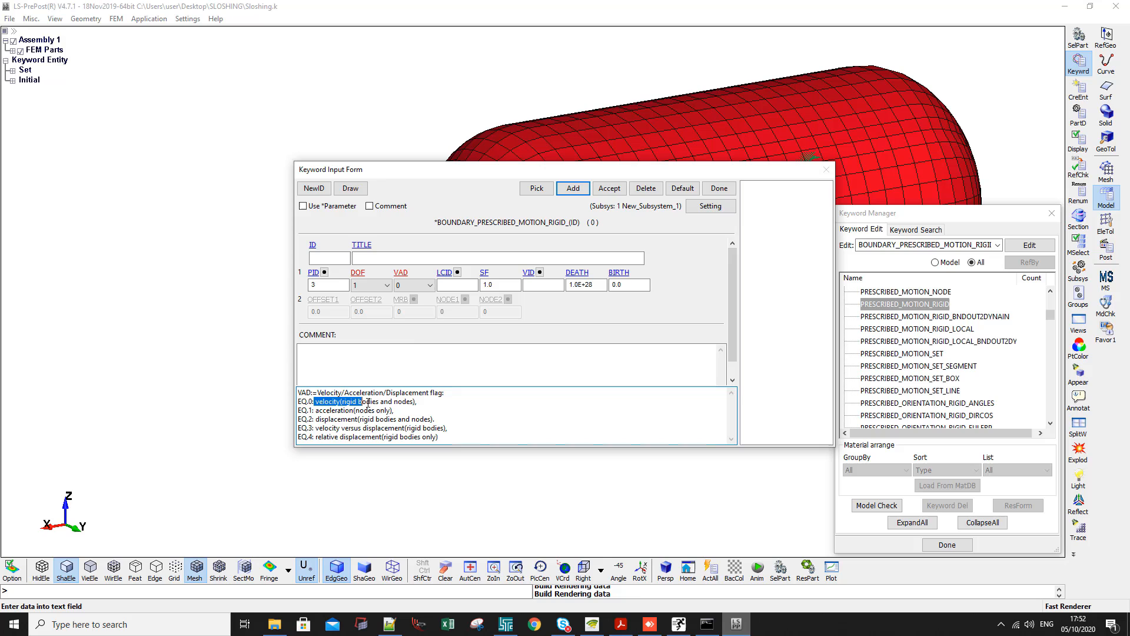
pyautogui.click(444, 289)
# Create a new DEFINE_CURVE for the motion's load curve with ID 1 and the title Velocity
pyautogui.click(457, 272)
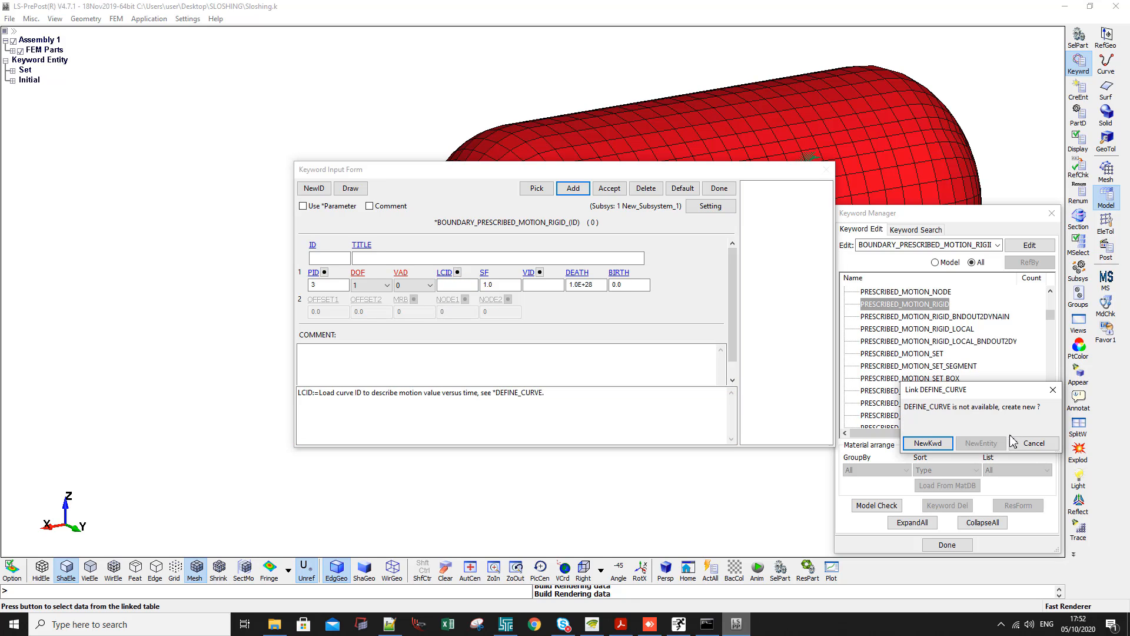
pyautogui.click(927, 443)
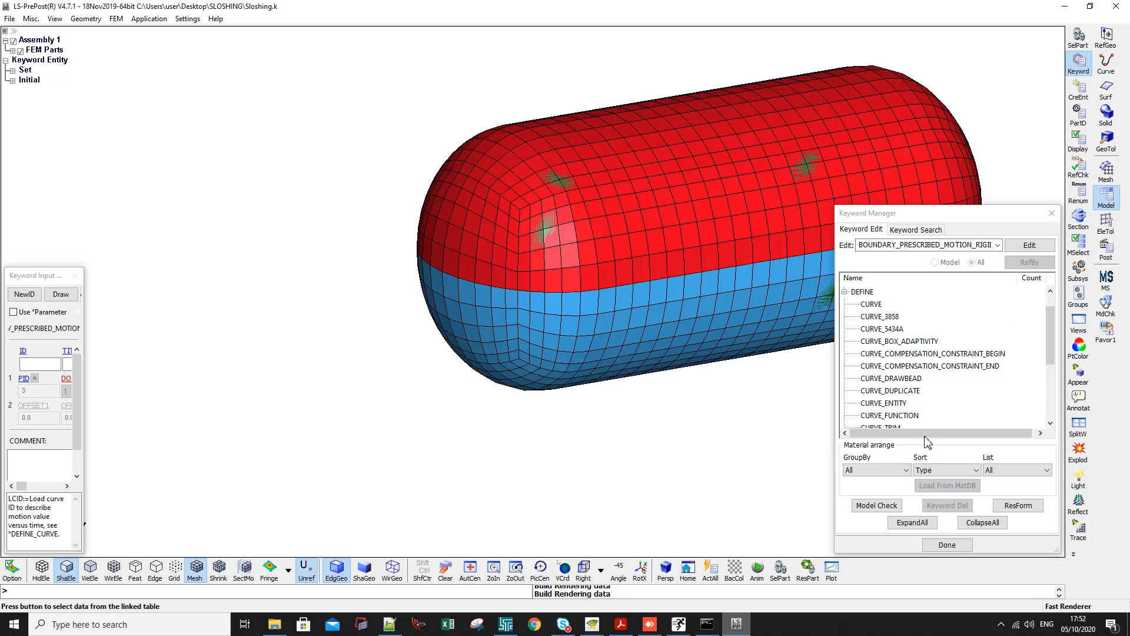
pyautogui.doubleClick(871, 304)
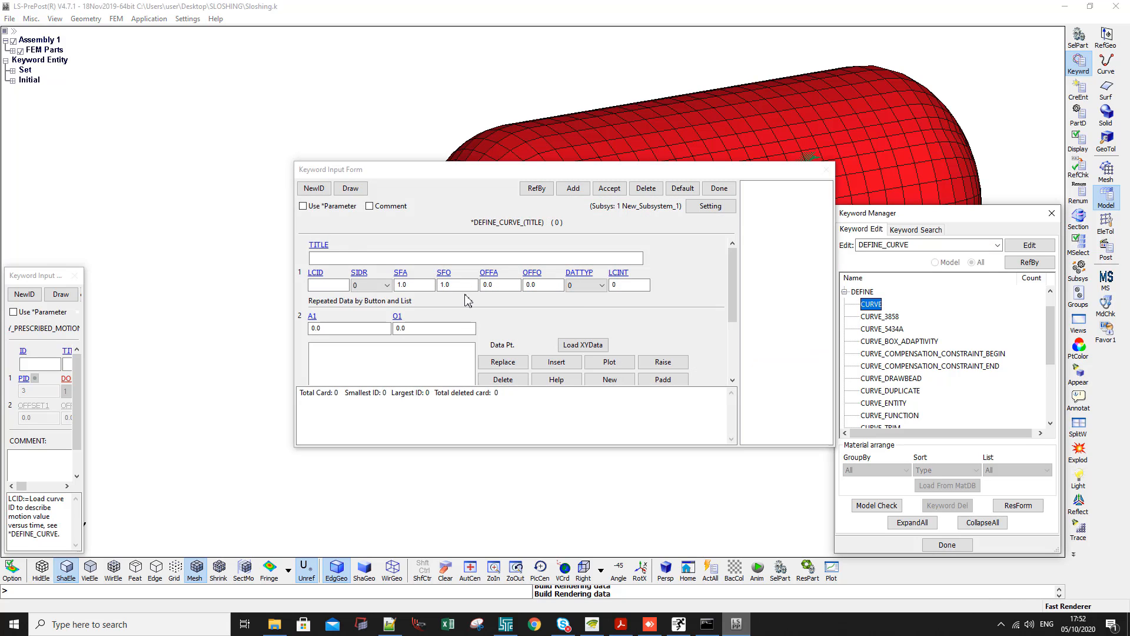
pyautogui.click(314, 188)
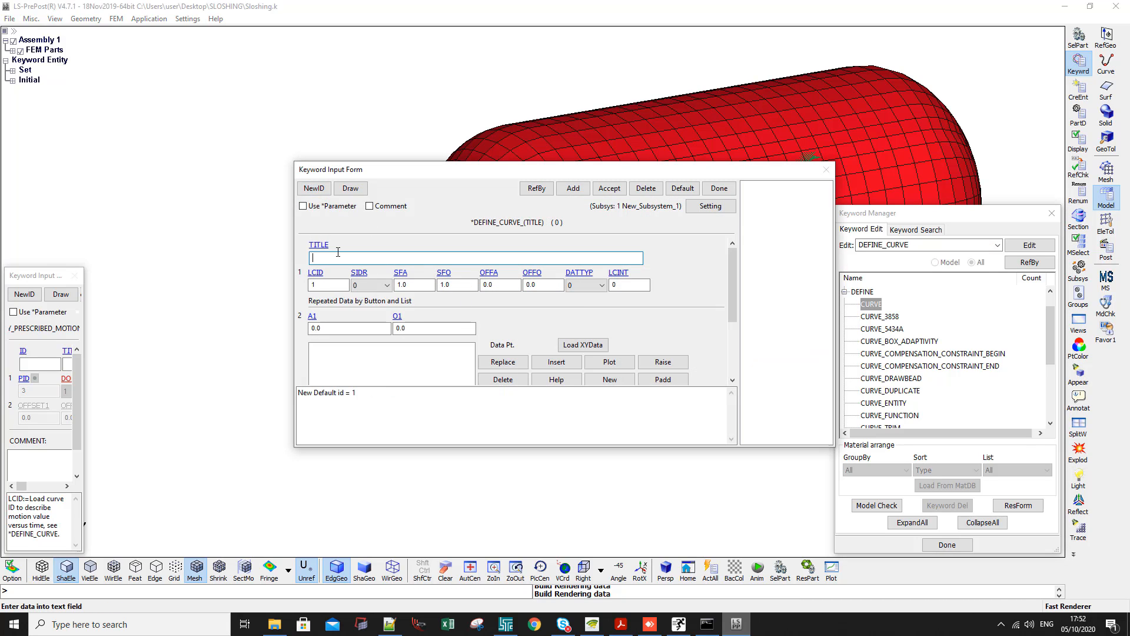
pyautogui.write('locity')
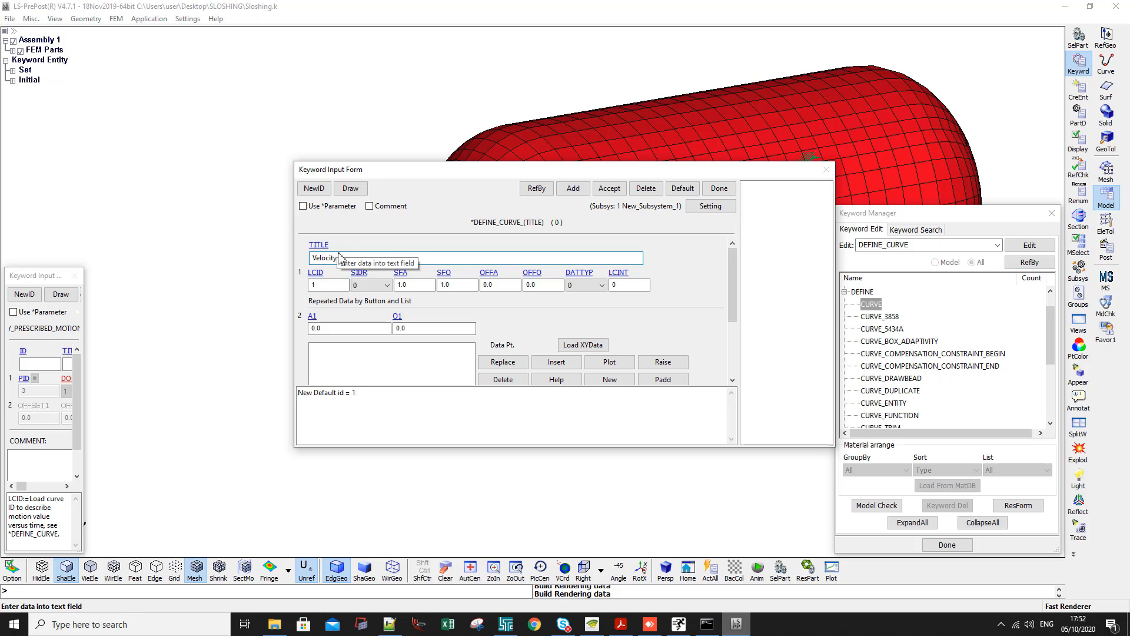
# Insert two data points in the Velocity curve: abscissa 0 with ordinate 20, and abscissa 0.001 with ordinate 0
pyautogui.click(423, 330)
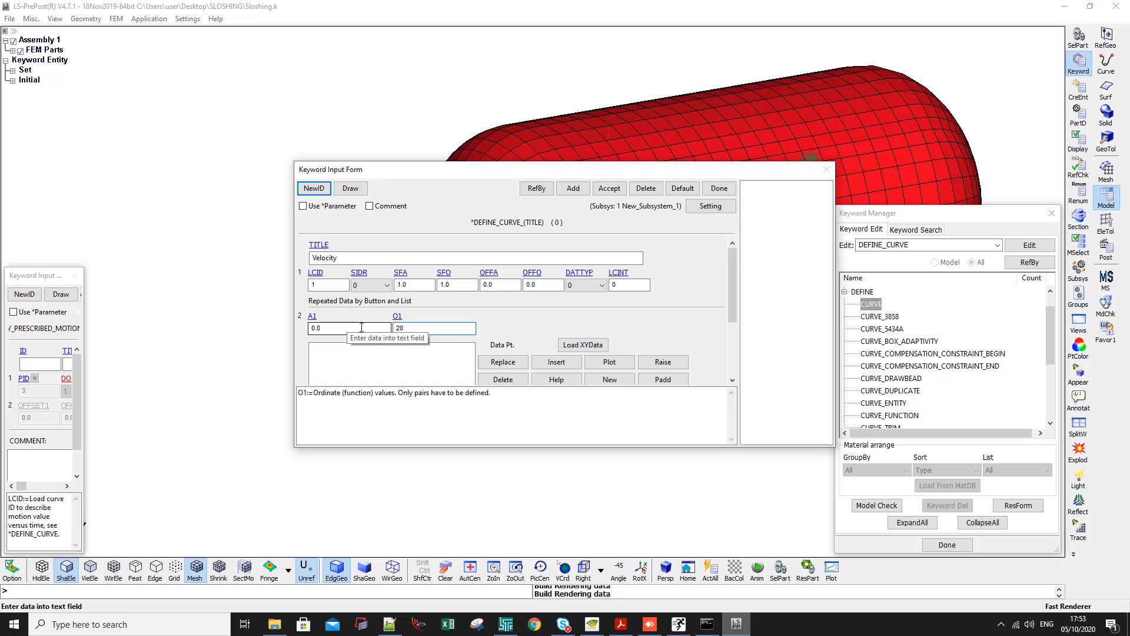
pyautogui.press('Tab')
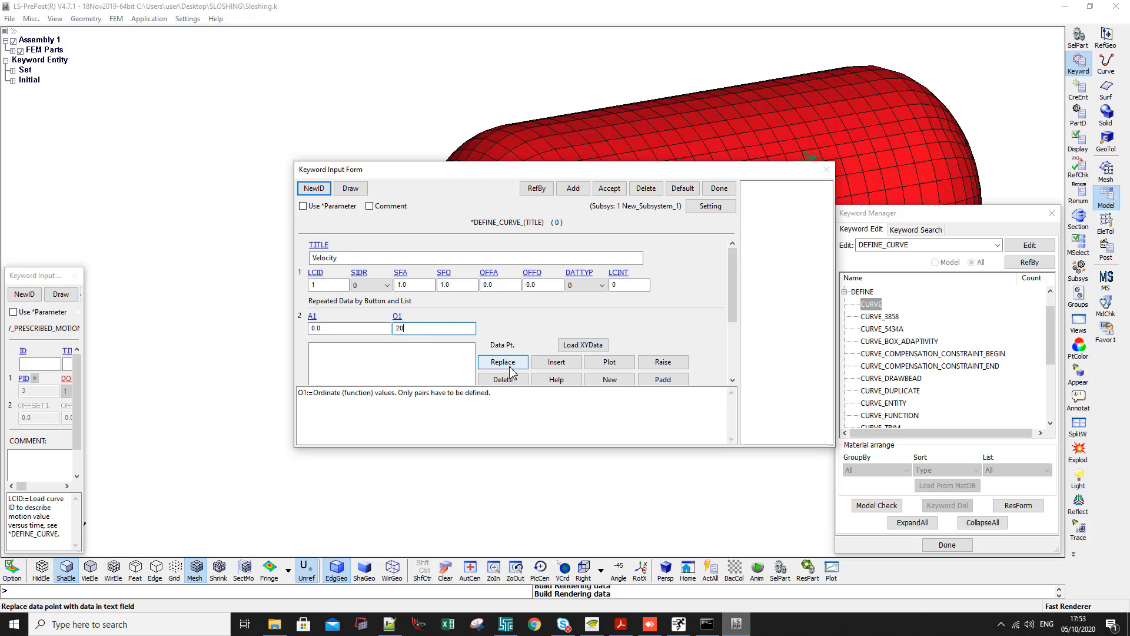
pyautogui.press('Tab')
pyautogui.press('space')
pyautogui.click(333, 327)
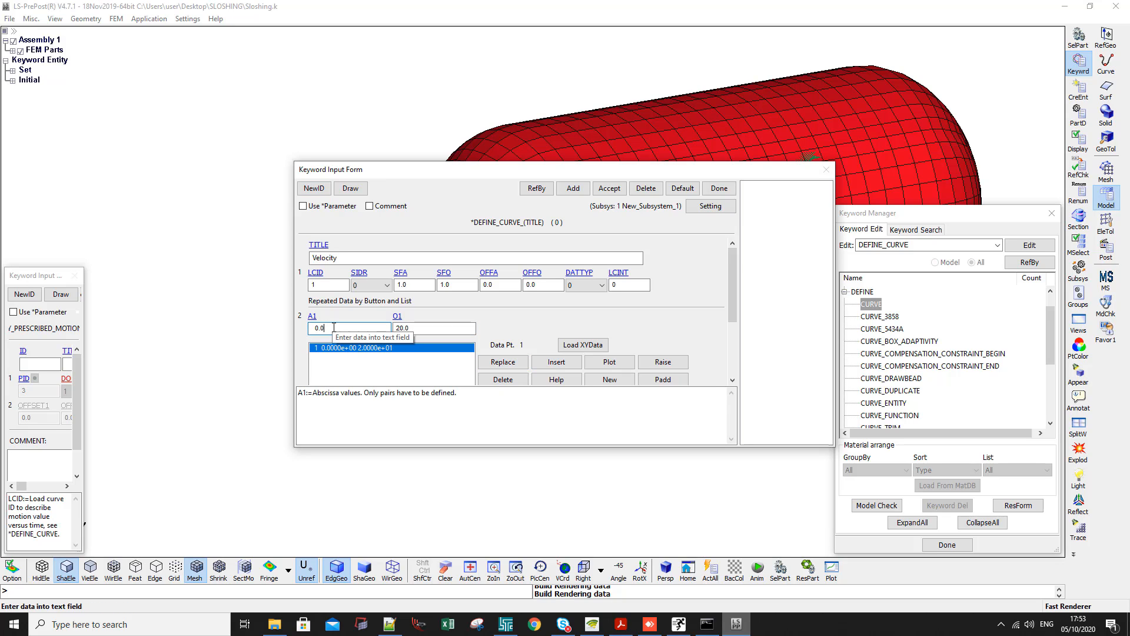
pyautogui.write('01')
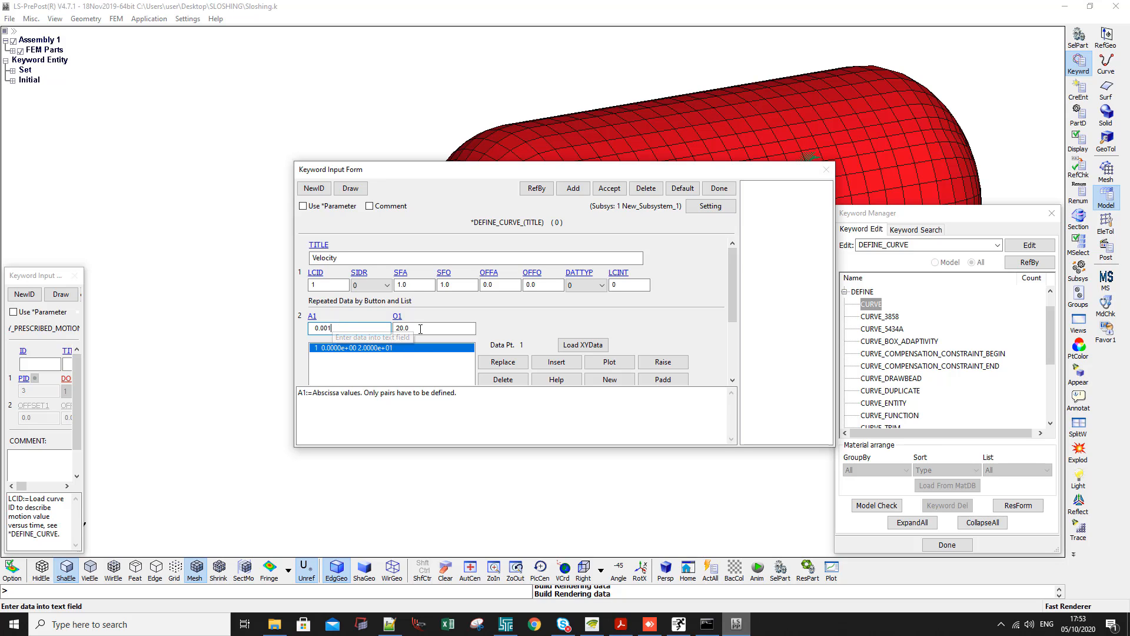
pyautogui.press('Tab')
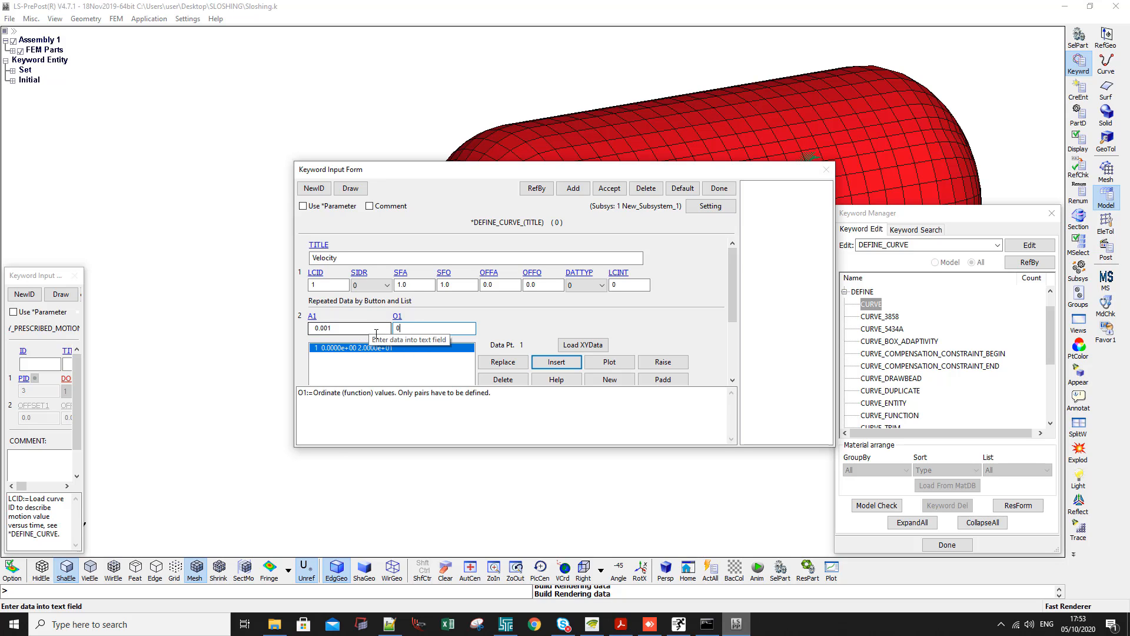
pyautogui.write('0')
pyautogui.press('Tab')
pyautogui.press('Tab')
pyautogui.press('space')
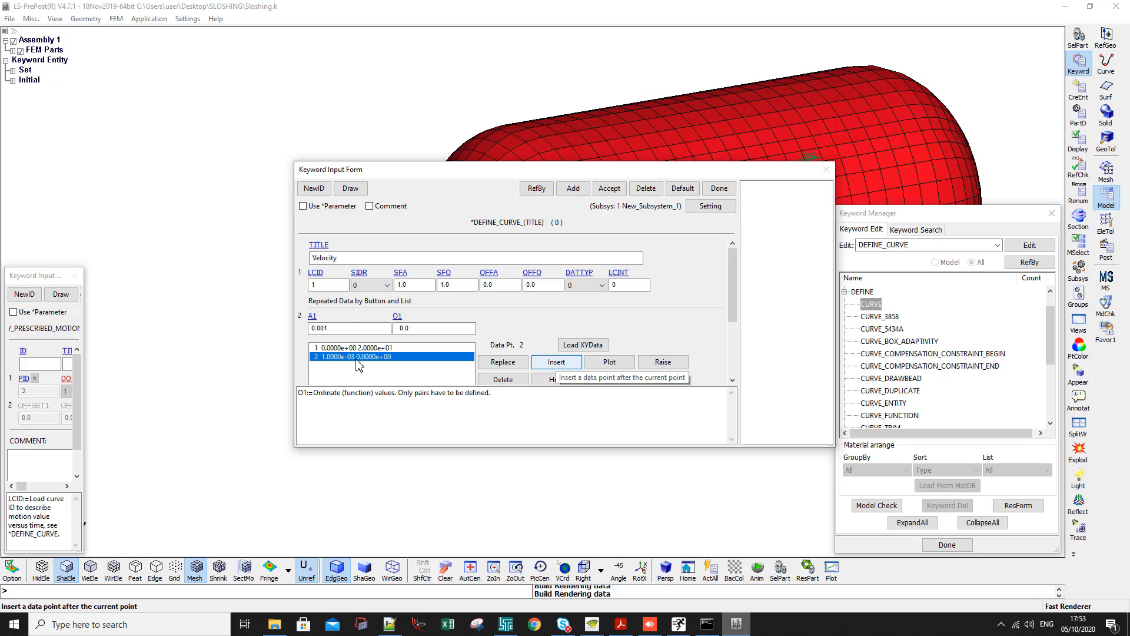
# Insert a third curve point at abscissa 1 with ordinate 0 and accept the curve
pyautogui.doubleClick(346, 329)
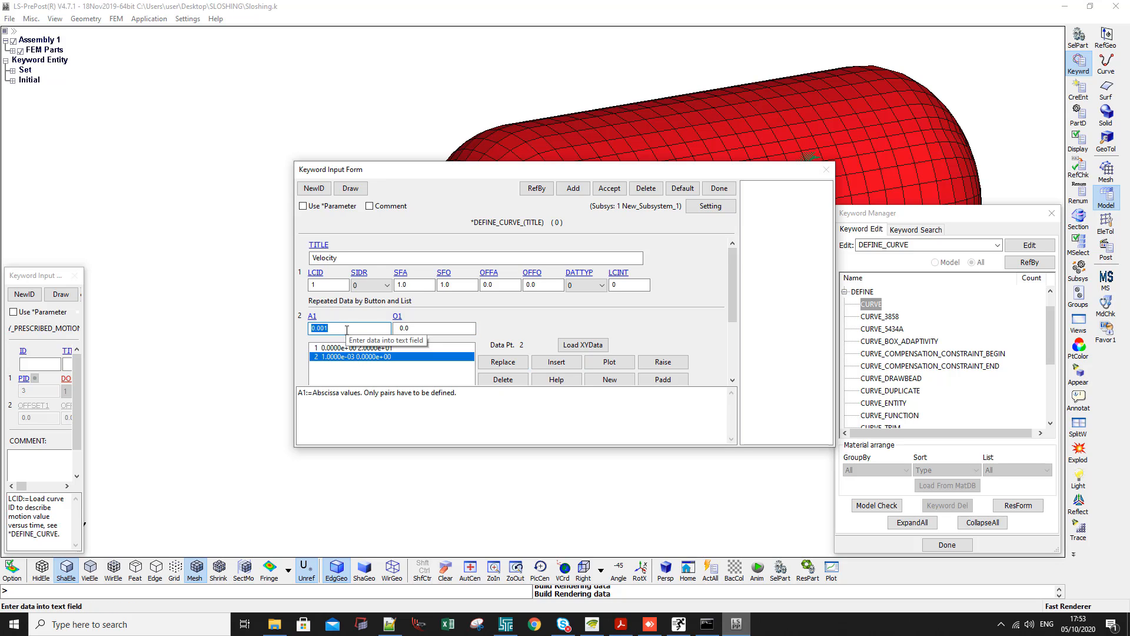
pyautogui.write('1')
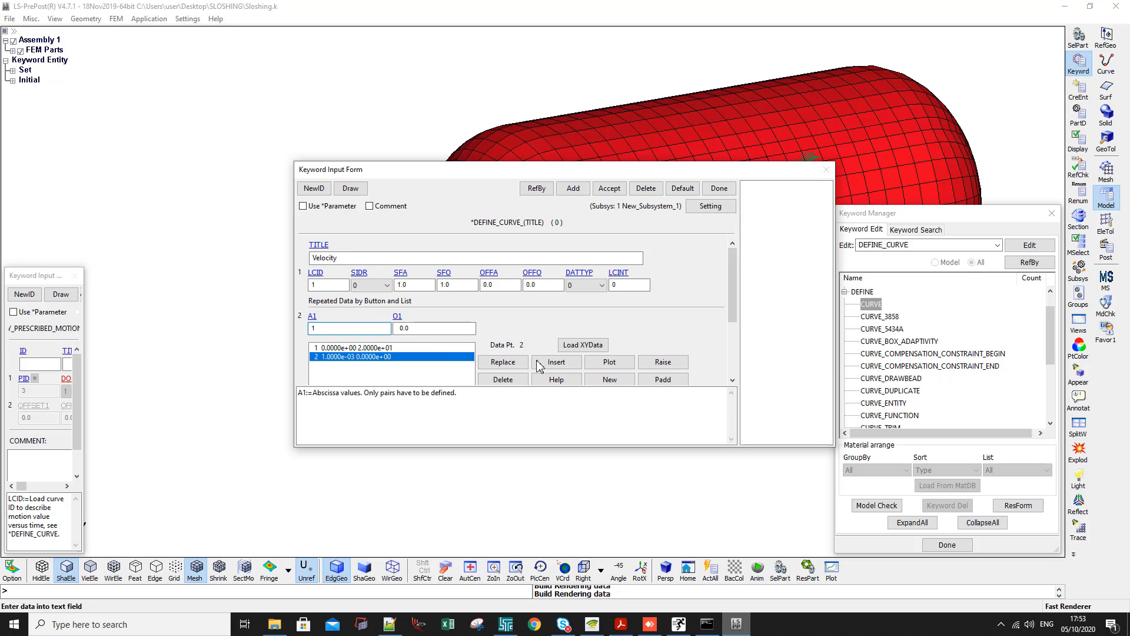
pyautogui.click(561, 367)
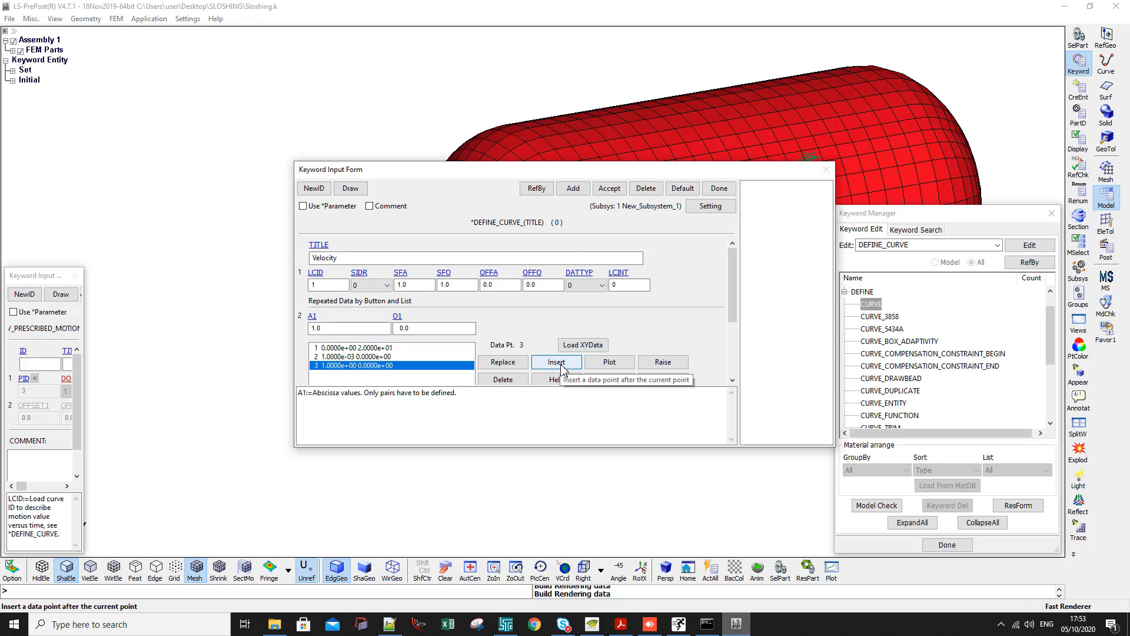
pyautogui.click(611, 188)
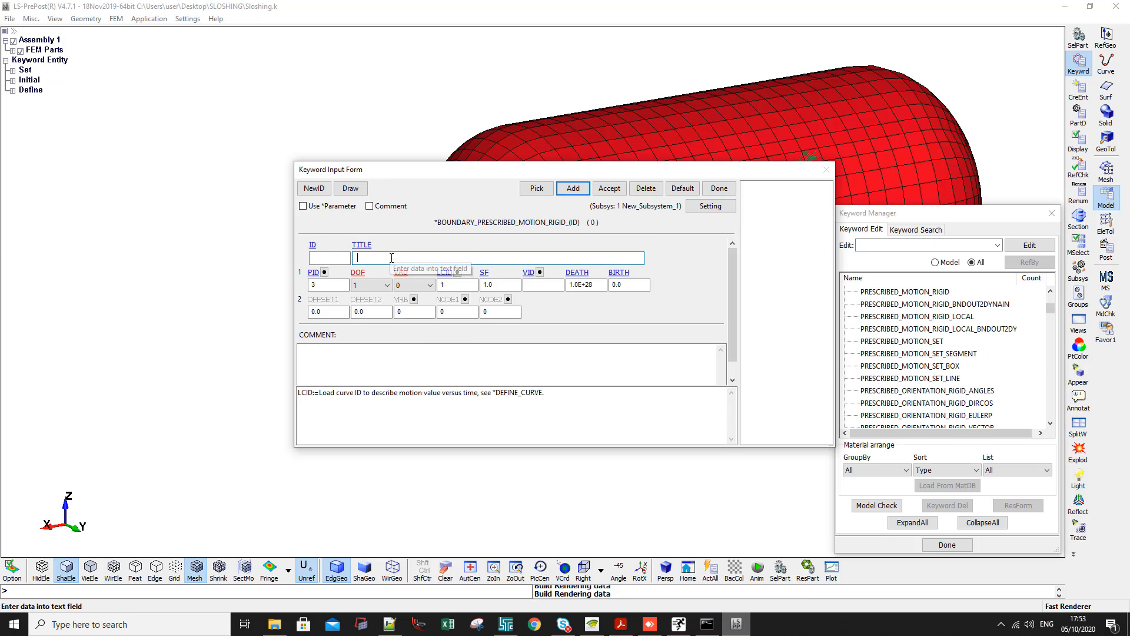
# Title the prescribed motion card Tank Movement with ID 1, accept it and close the form
pyautogui.click(391, 258)
pyautogui.write('Tank Movemennt')
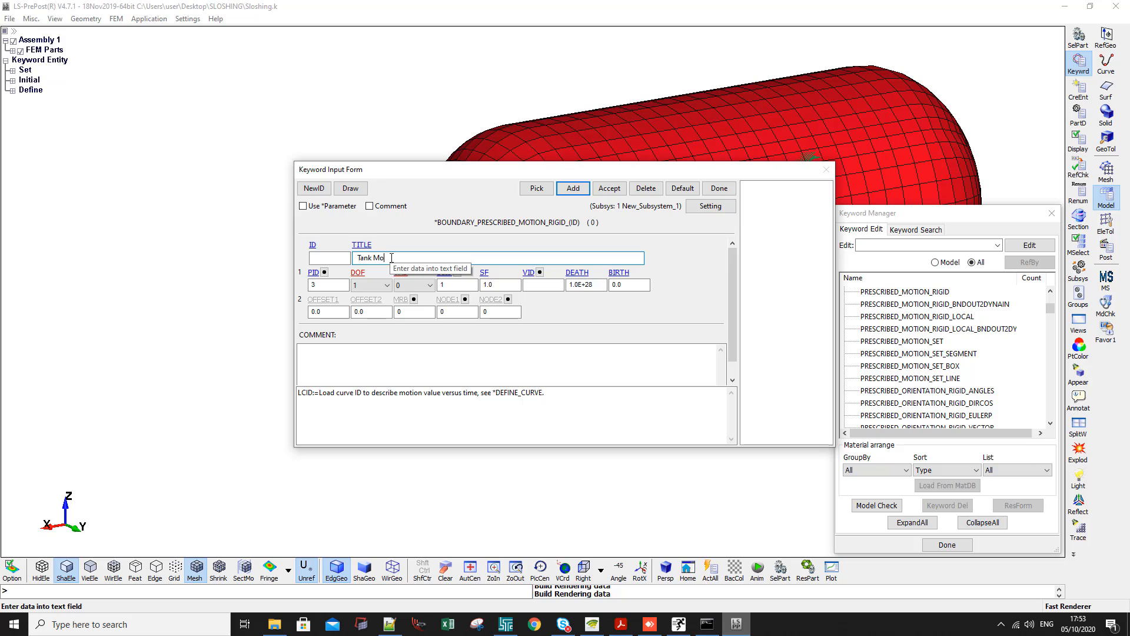
pyautogui.click(345, 256)
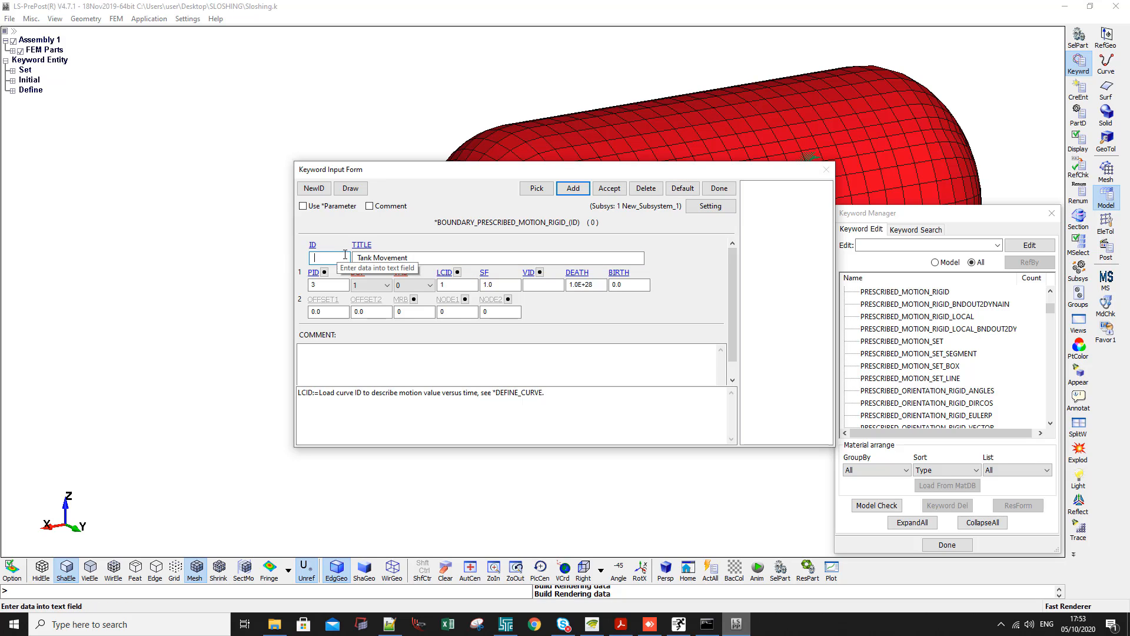
pyautogui.click(609, 188)
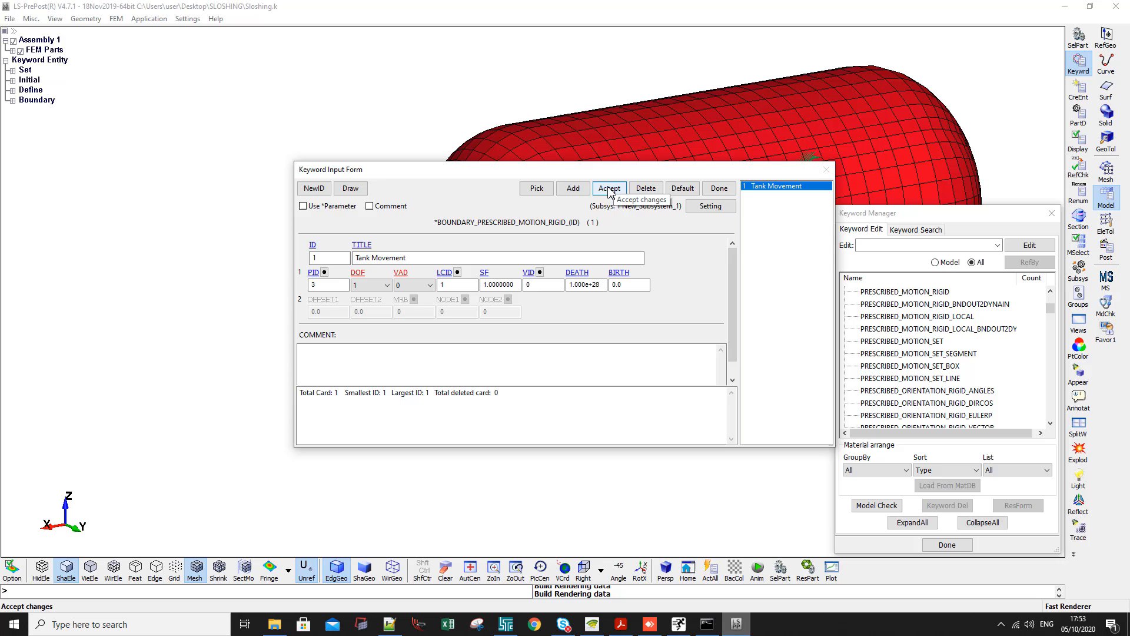
pyautogui.click(719, 188)
# Reopen the Velocity curve from the model's keywords, plot it and check the coordinates of its first two points
pyautogui.click(935, 261)
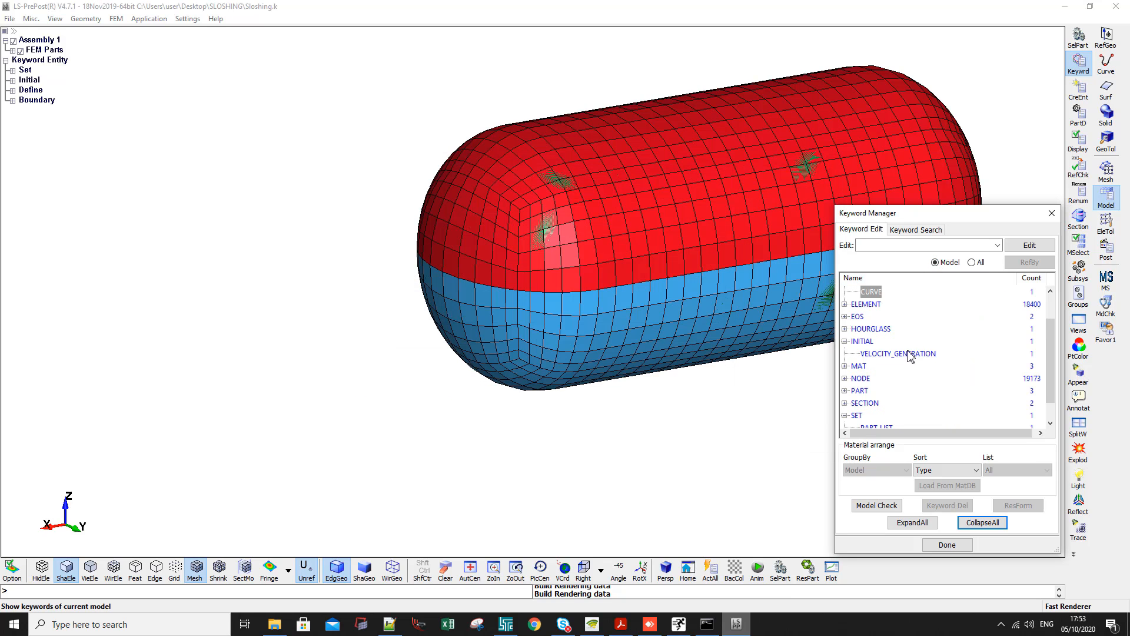
pyautogui.click(862, 319)
pyautogui.scroll(1, 879, 383)
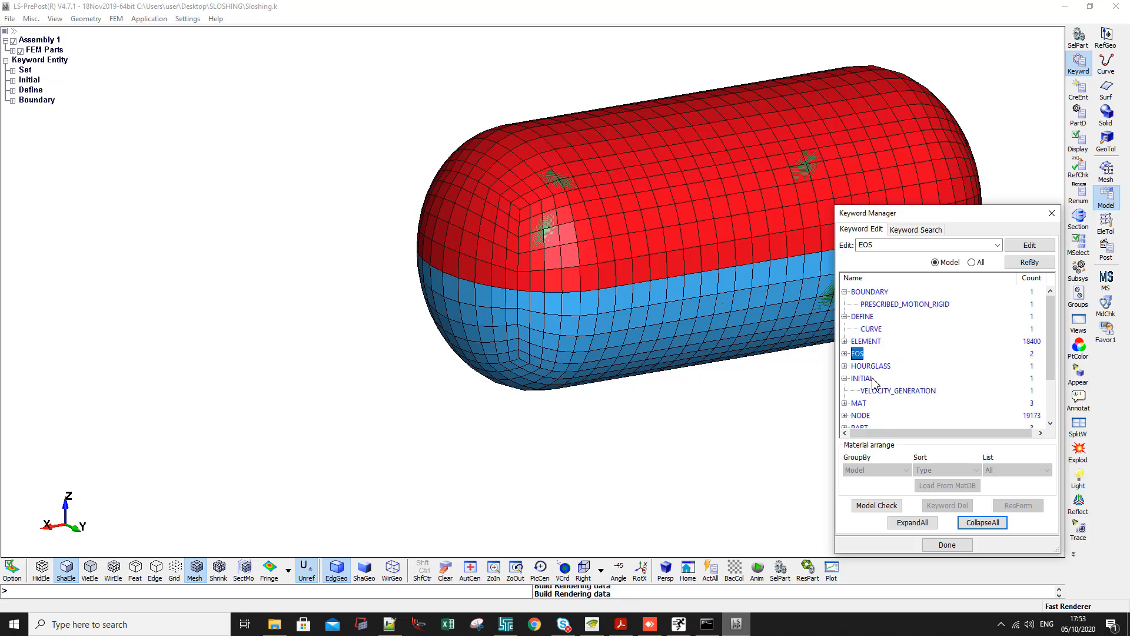
pyautogui.click(875, 333)
pyautogui.doubleClick(875, 331)
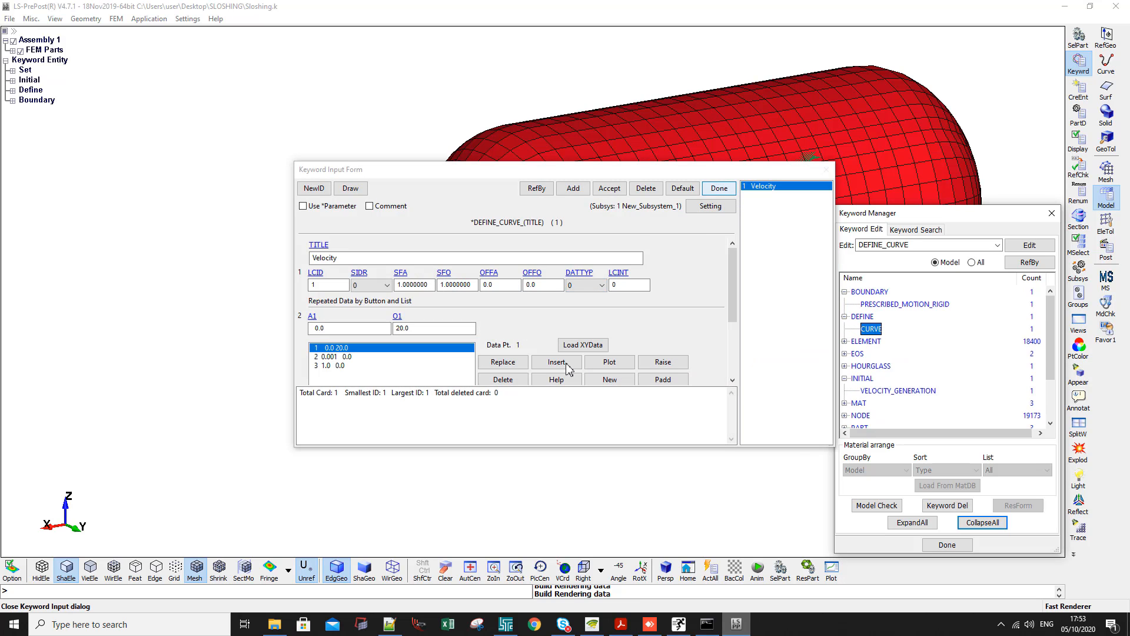
pyautogui.click(609, 365)
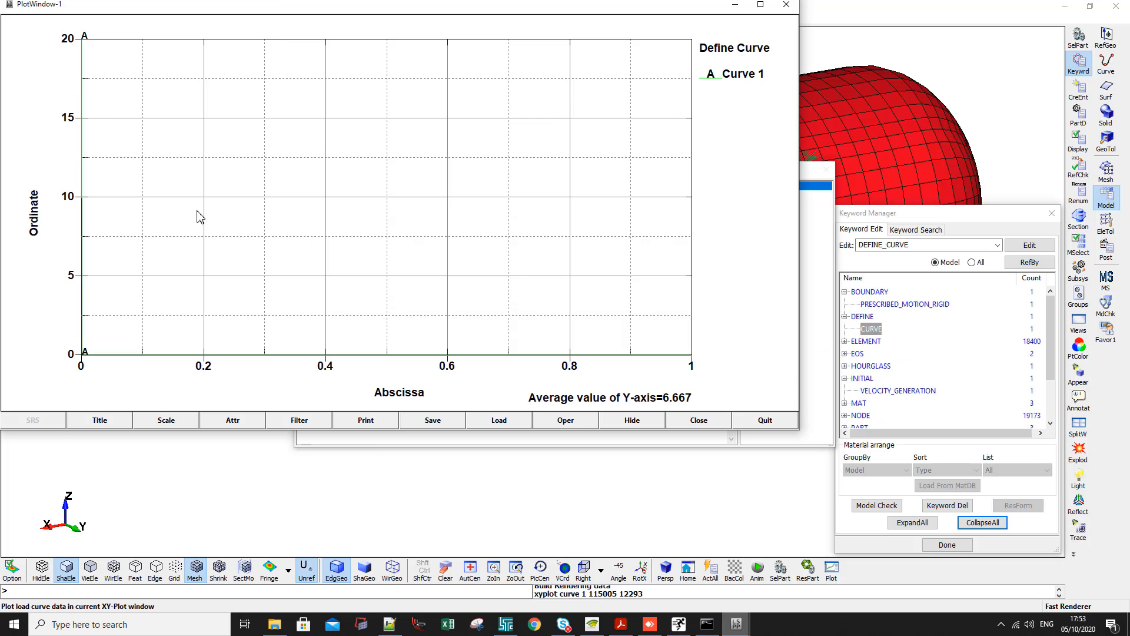
pyautogui.click(84, 46)
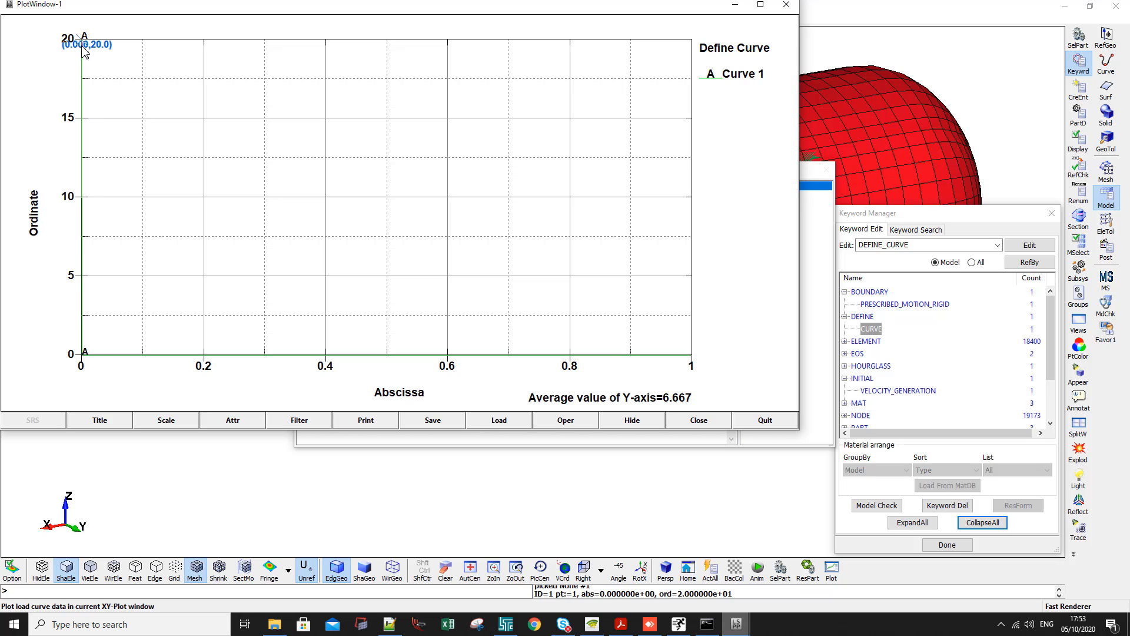
pyautogui.click(90, 356)
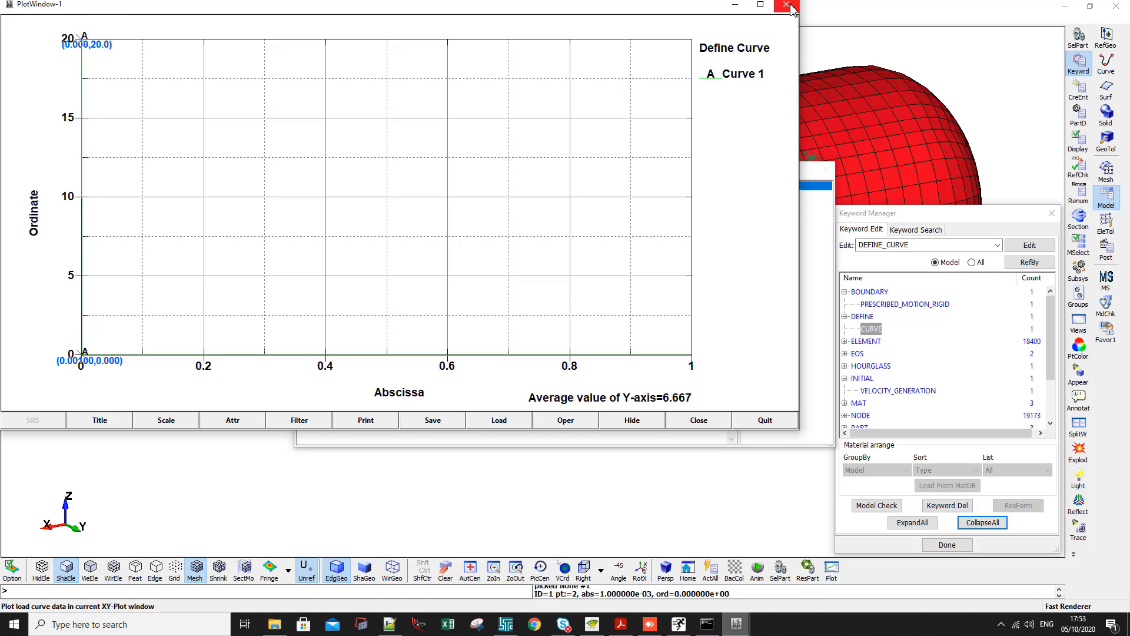
pyautogui.click(786, 4)
# Replace the third curve point's abscissa with 0.015 and accept the change
pyautogui.click(354, 365)
pyautogui.doubleClick(333, 311)
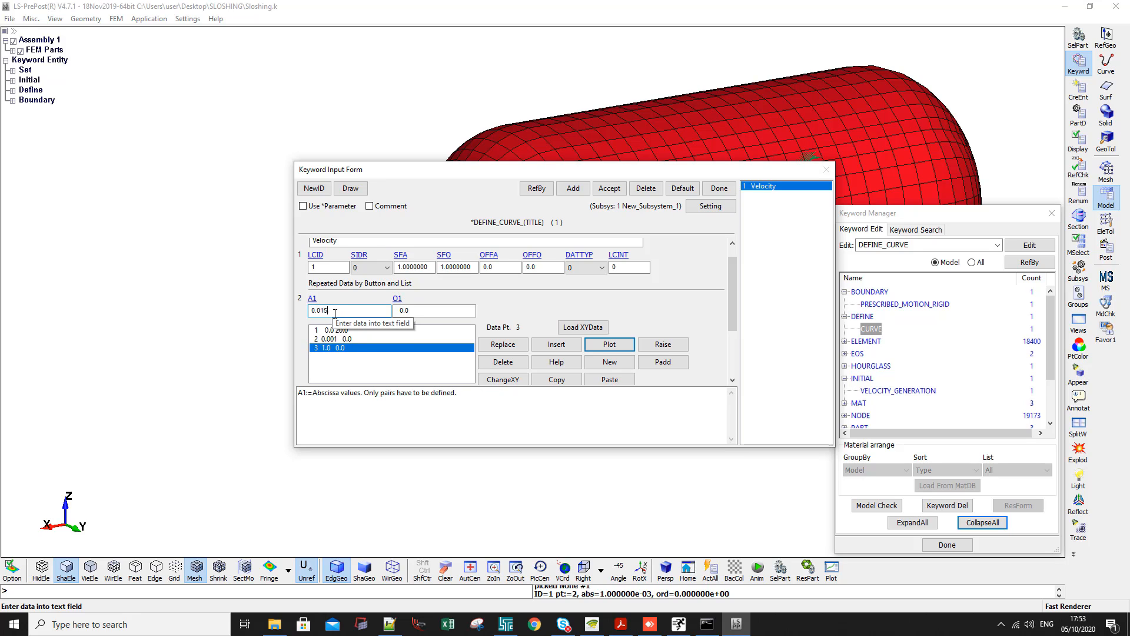
pyautogui.click(513, 347)
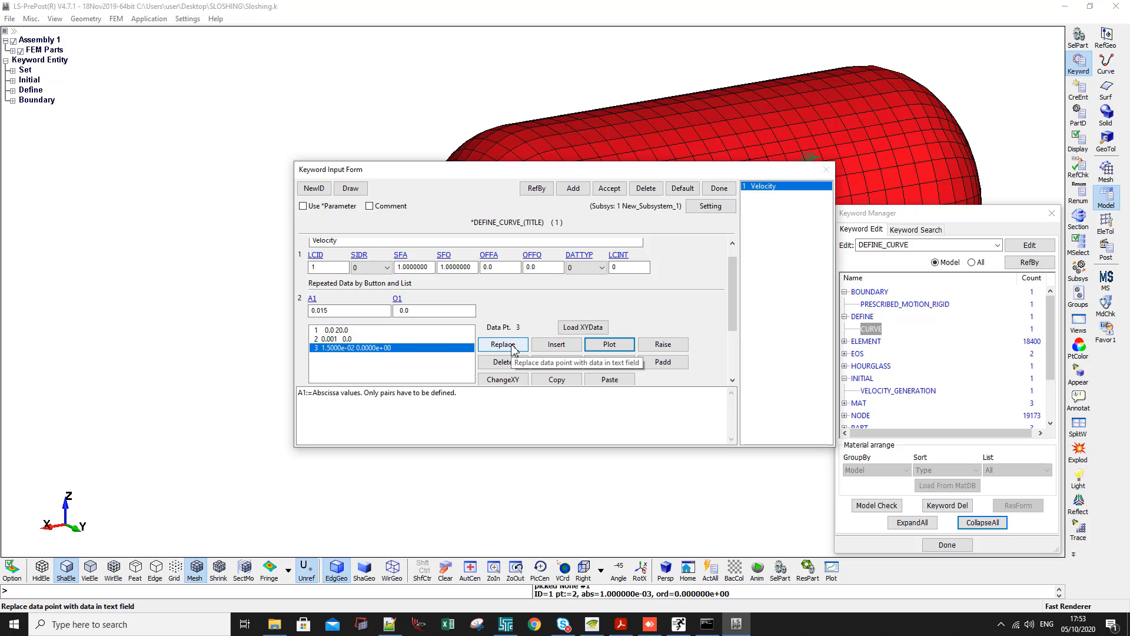
pyautogui.click(619, 197)
# Plot the revised Velocity curve at full window size to check its shape, and close the plot
pyautogui.click(608, 345)
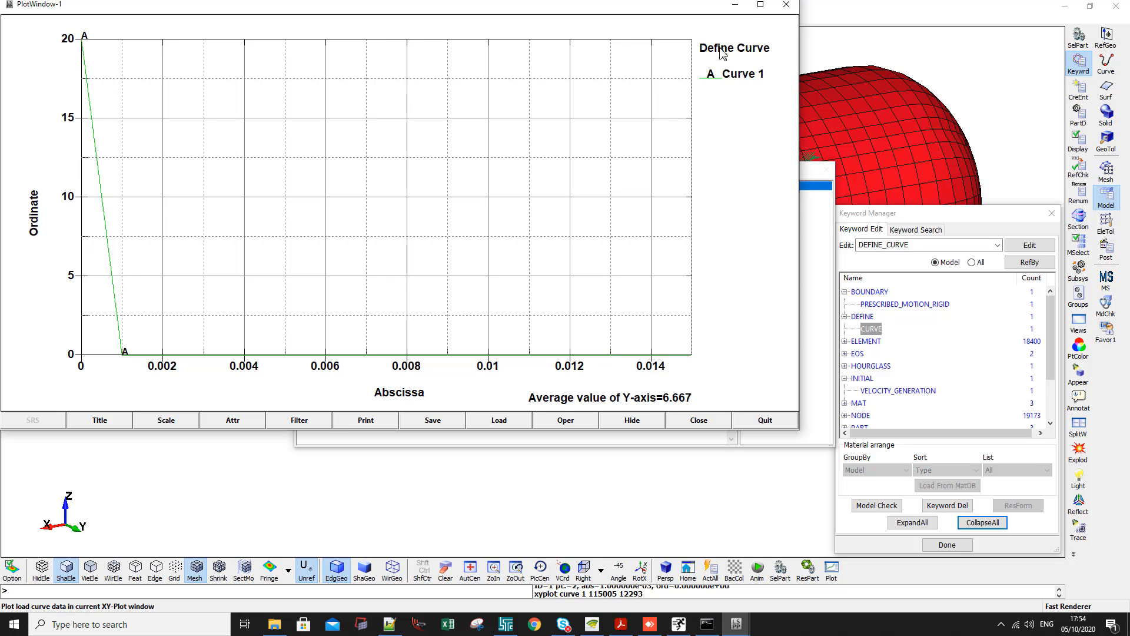
pyautogui.click(760, 5)
pyautogui.click(1116, 5)
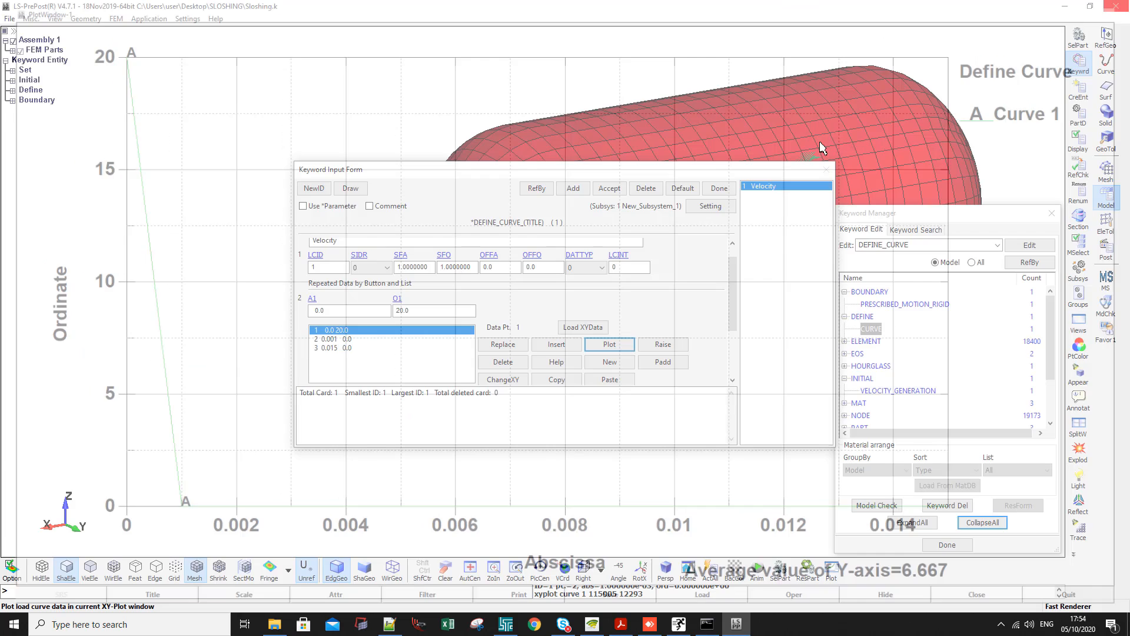
# Close the curve form and open an empty CONSTRAINED_LAGRANGE_IN_SOLID form from the full keyword list
pyautogui.click(719, 189)
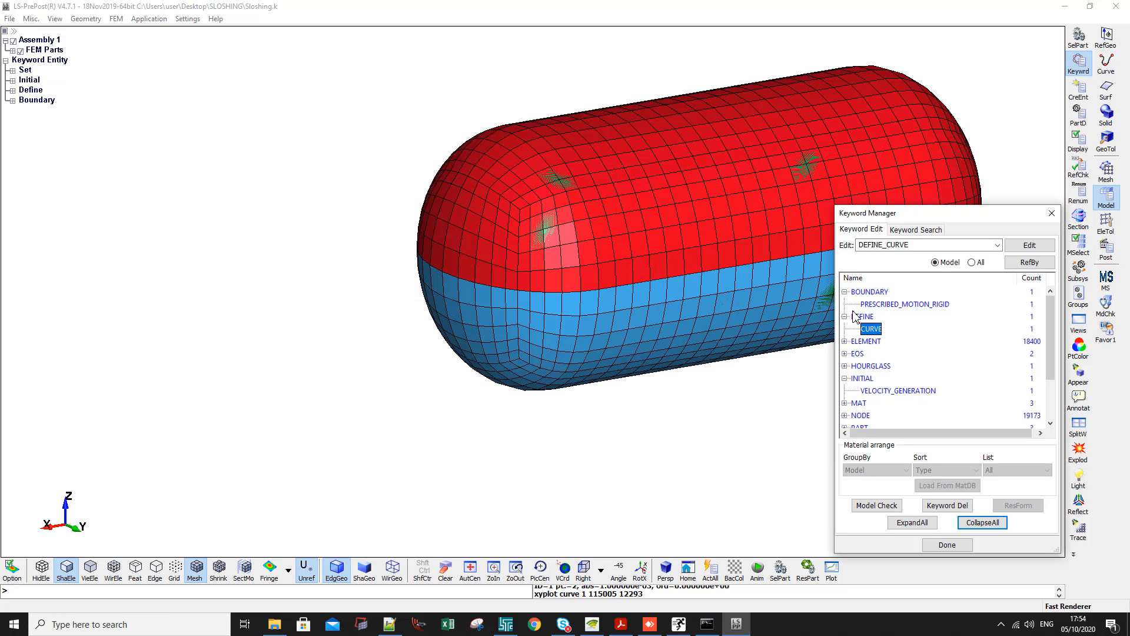
pyautogui.click(972, 263)
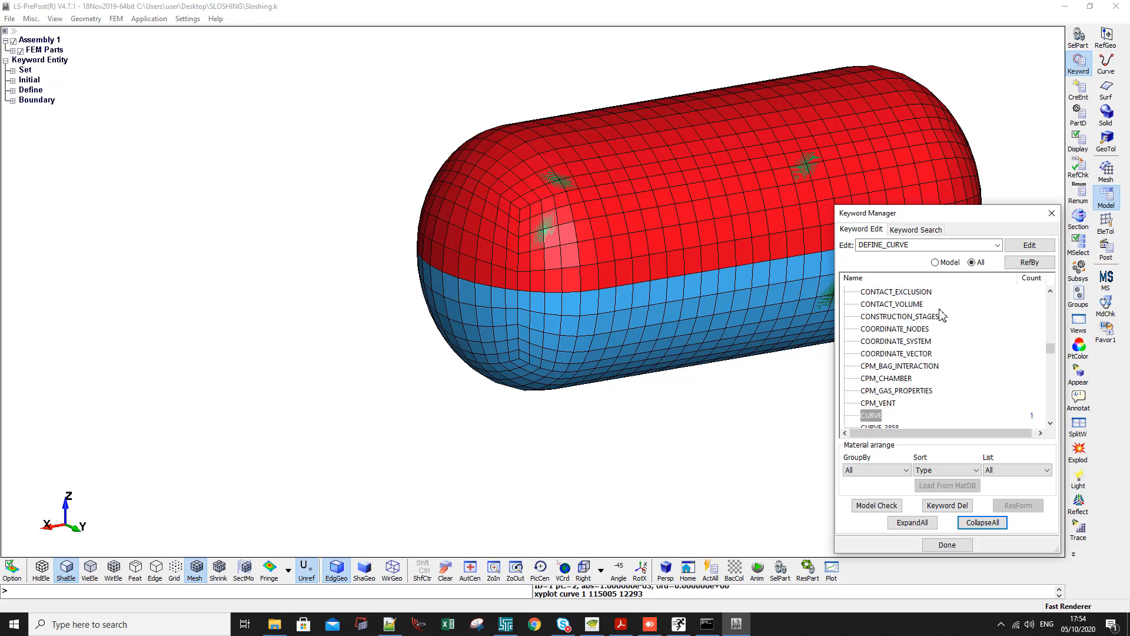
pyautogui.scroll(2, 939, 310)
pyautogui.moveTo(1050, 345); pyautogui.dragTo(1049, 292)
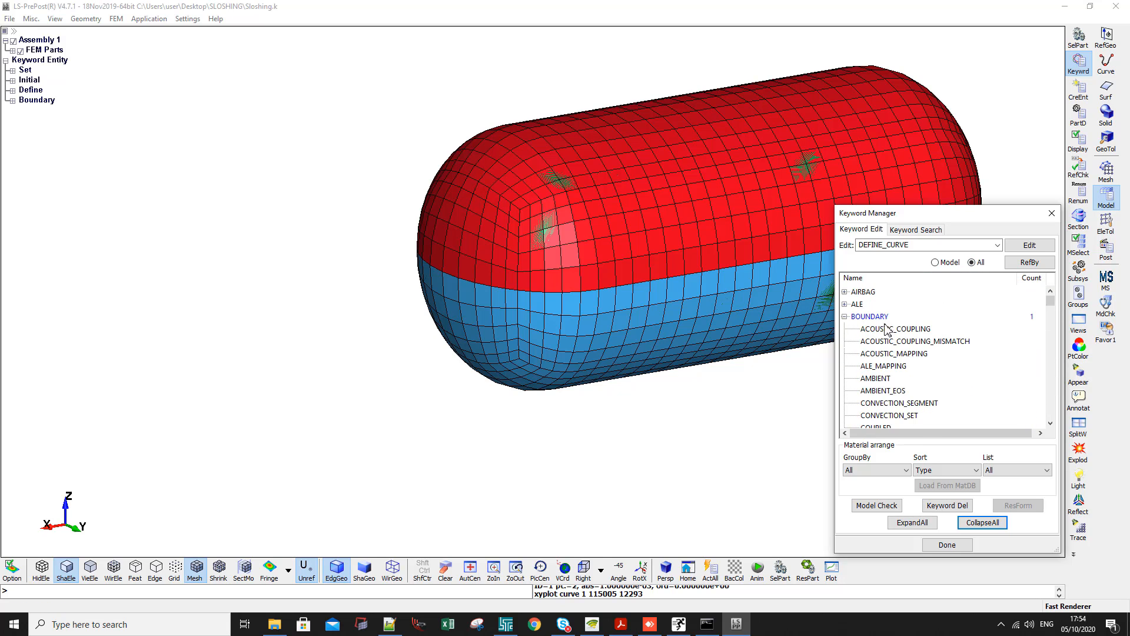
pyautogui.doubleClick(851, 317)
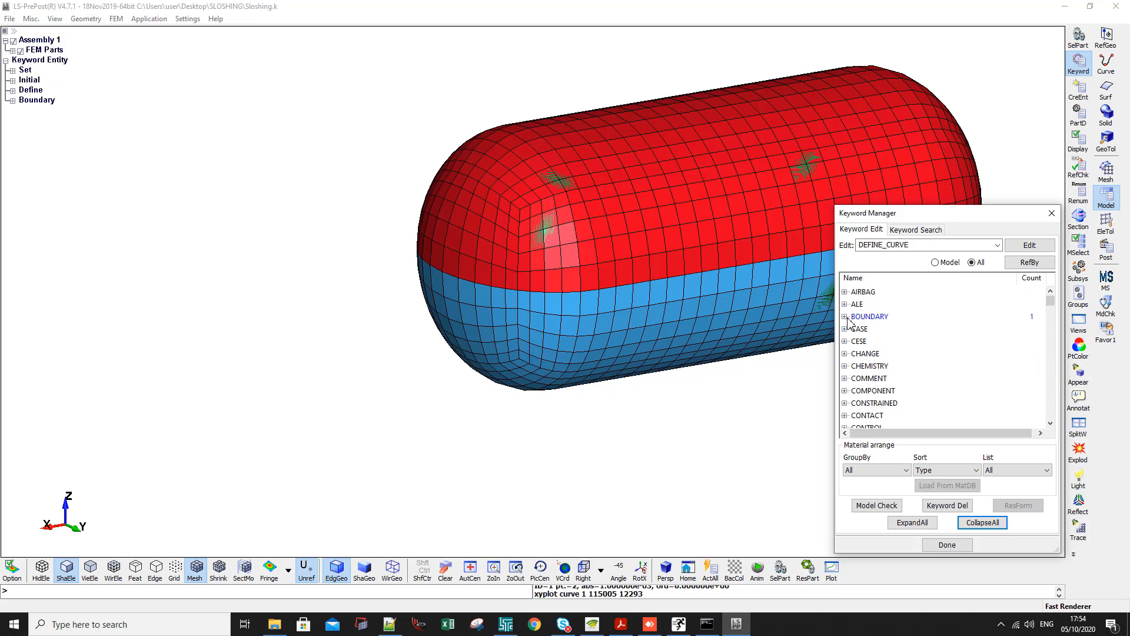
pyautogui.click(868, 354)
pyautogui.doubleClick(876, 403)
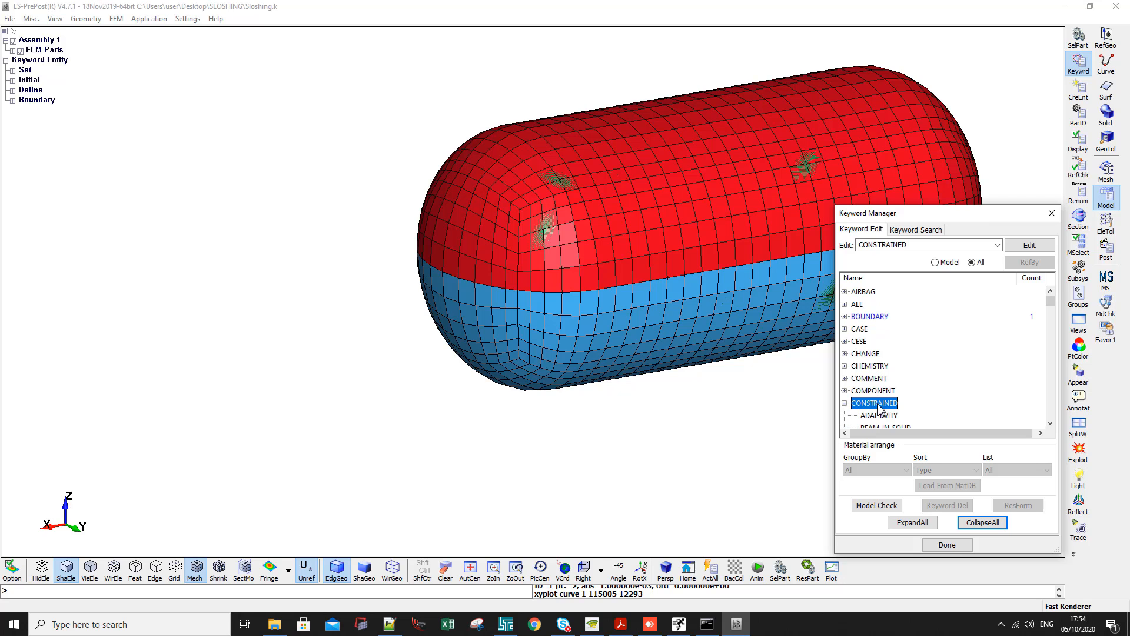
pyautogui.scroll(-5, 879, 406)
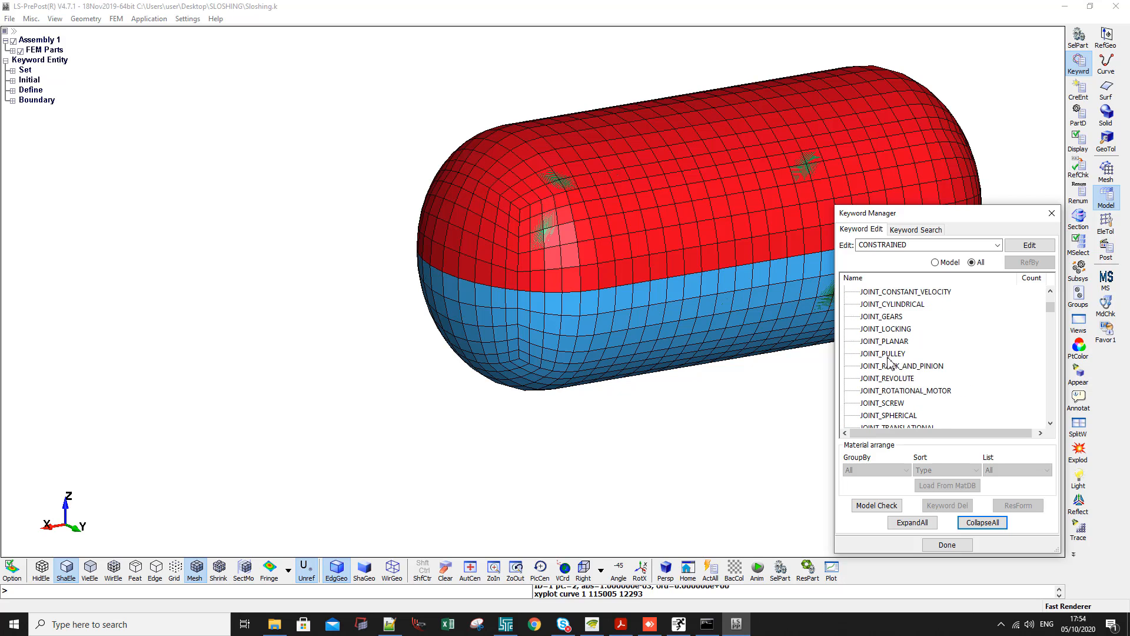
pyautogui.scroll(-8, 889, 361)
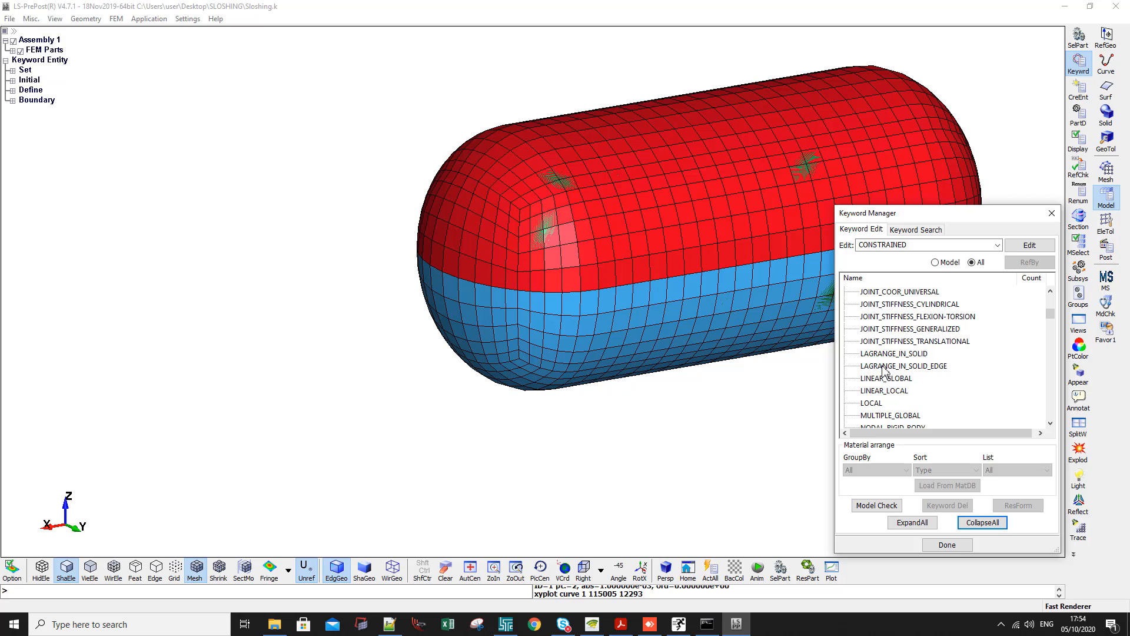
pyautogui.click(883, 355)
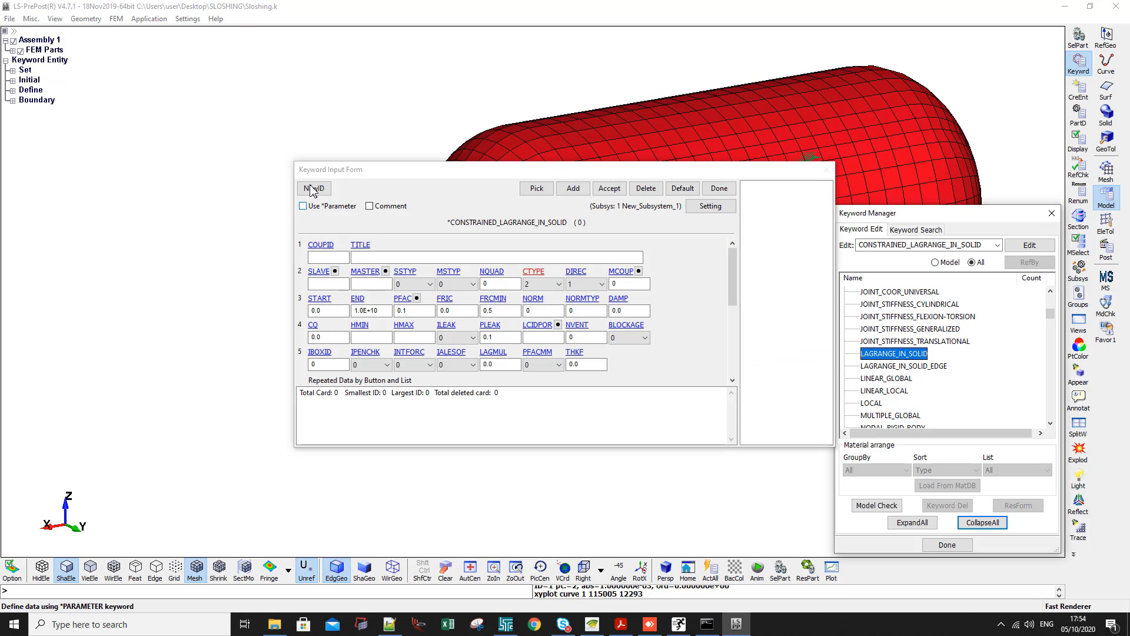
# Set the slave type (SSTYP) to 1 for part ID and assign part 3, Tank, as the slave
pyautogui.click(335, 271)
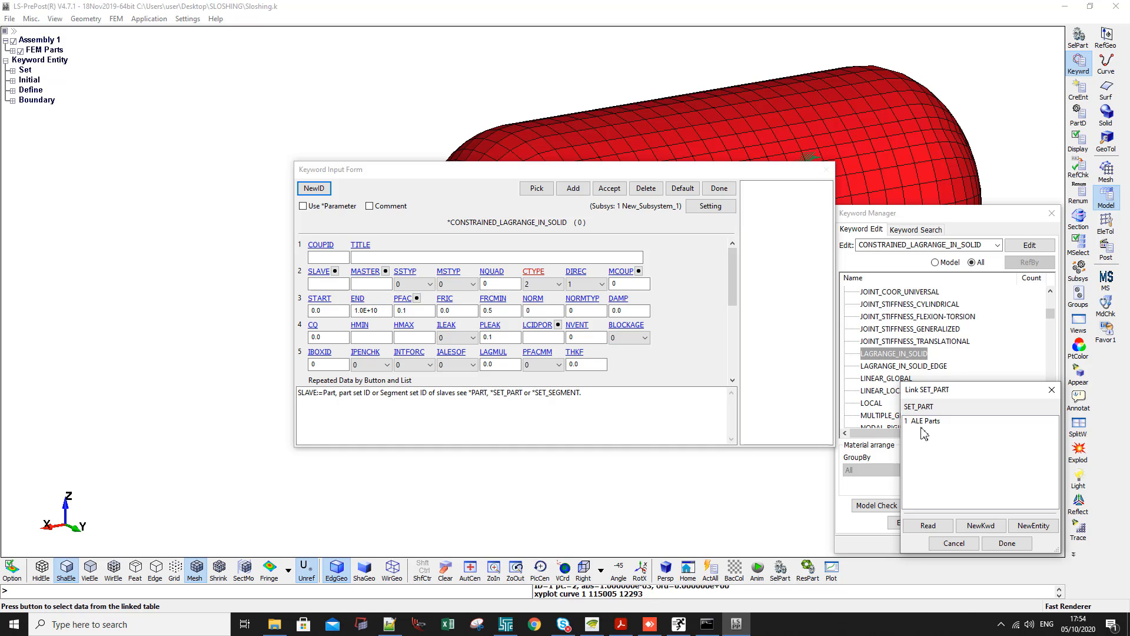
pyautogui.click(1052, 389)
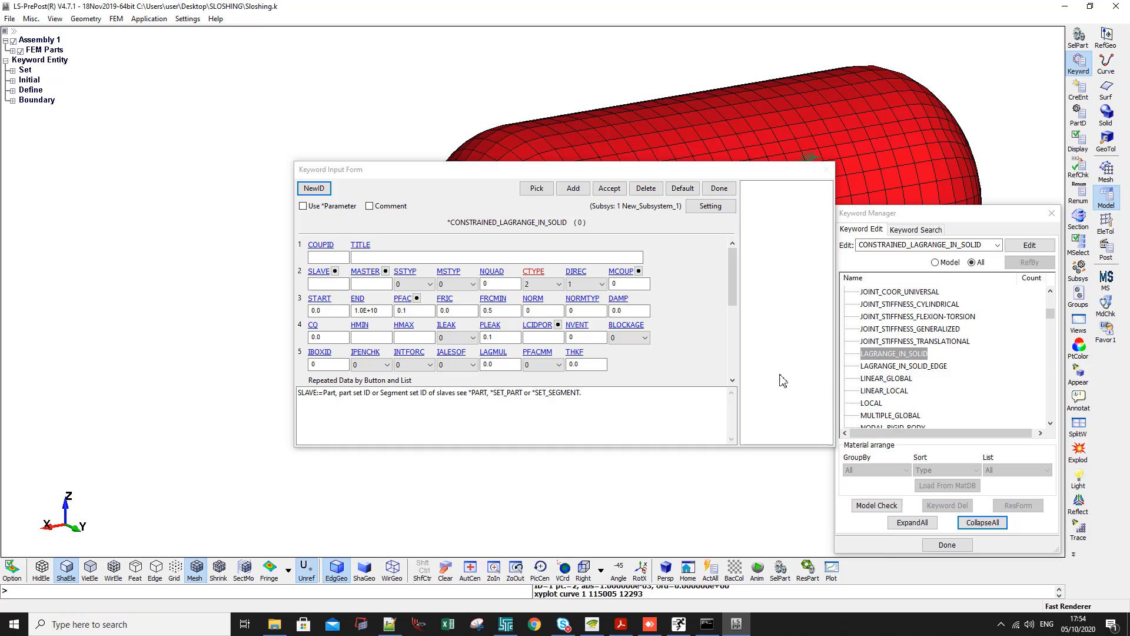
pyautogui.click(422, 287)
pyautogui.click(412, 316)
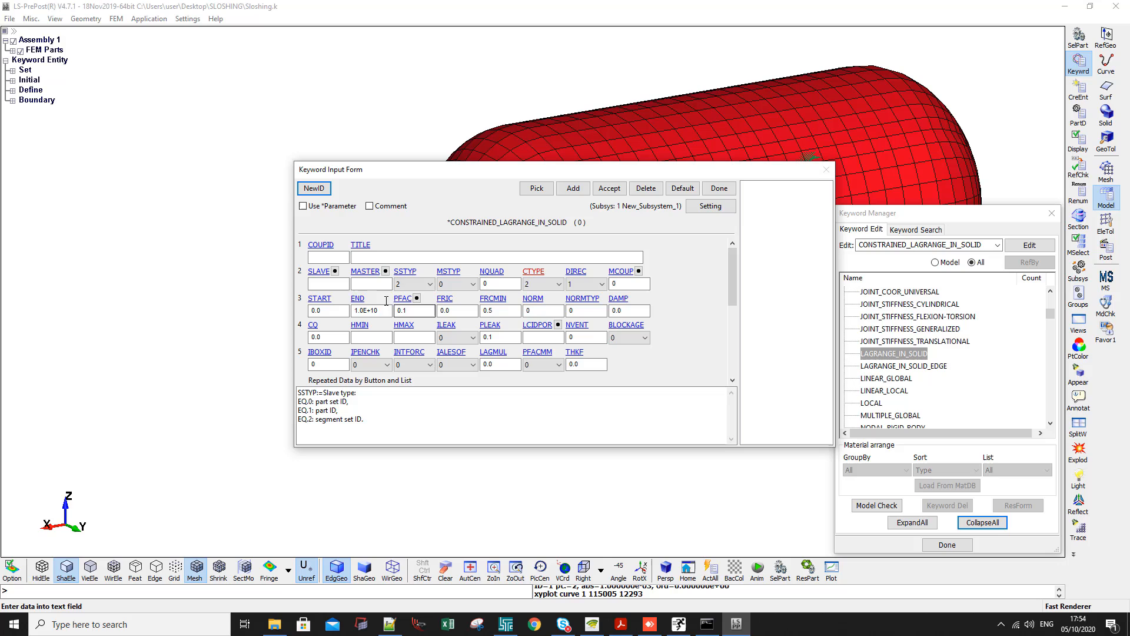
pyautogui.click(412, 285)
pyautogui.click(403, 307)
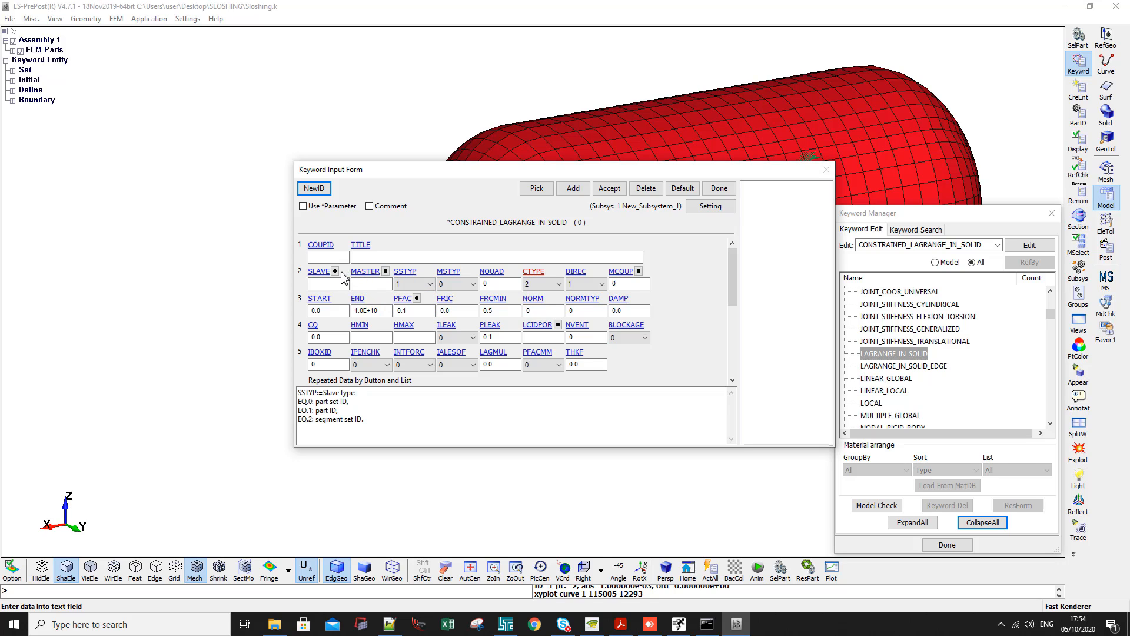
pyautogui.click(335, 271)
pyautogui.doubleClick(918, 439)
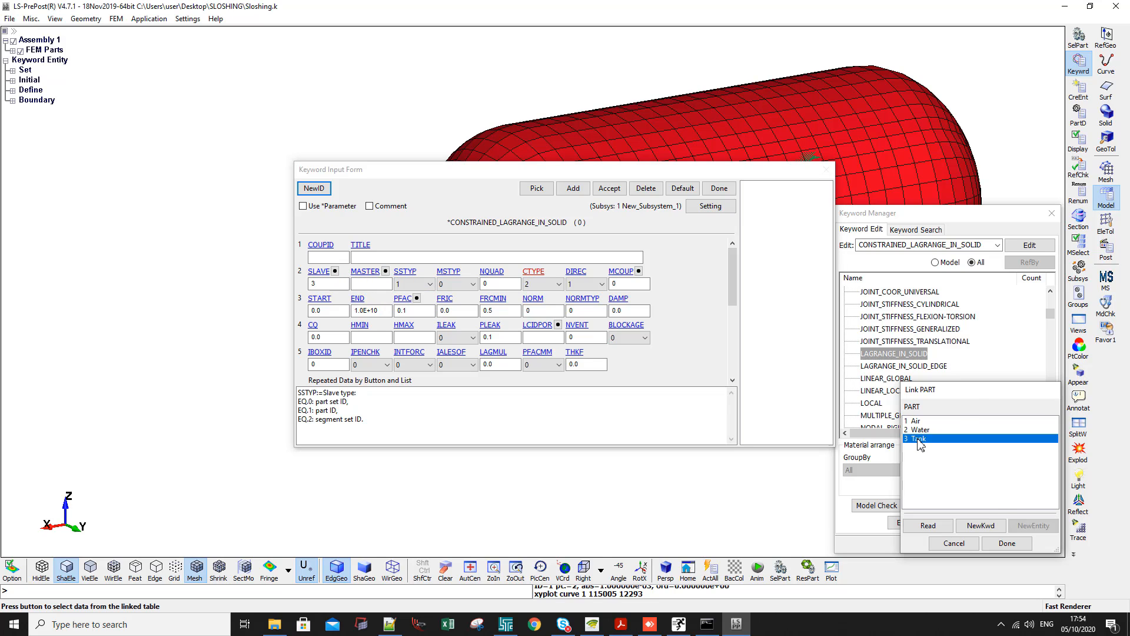
# Assign the ALE Parts part set as the master and title the coupling card FSI Coupling
pyautogui.click(385, 271)
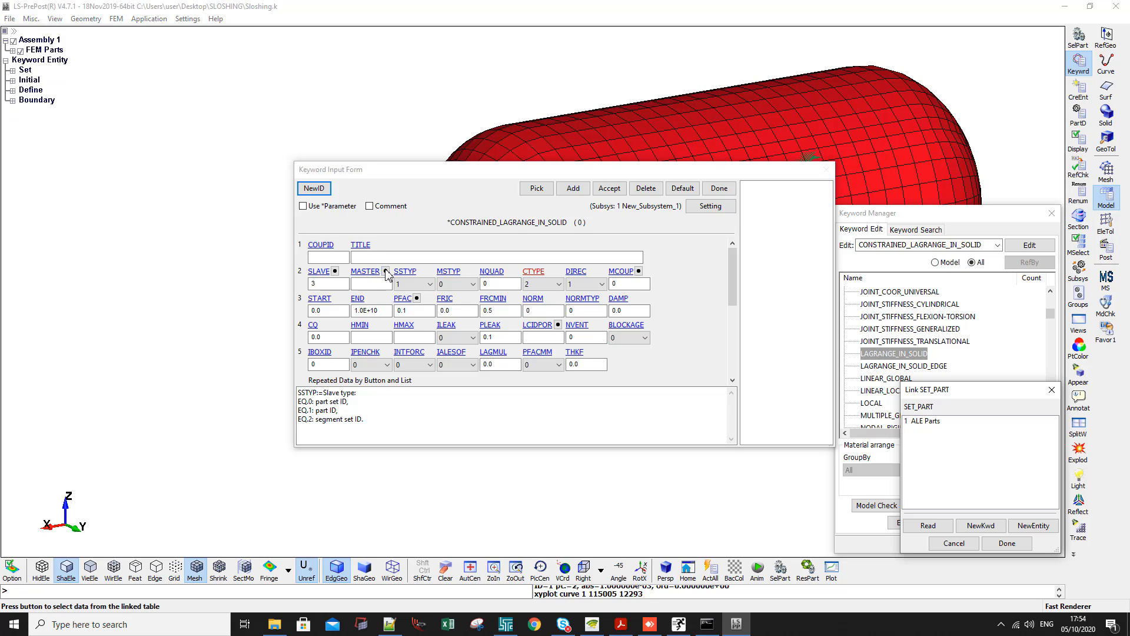
pyautogui.click(938, 422)
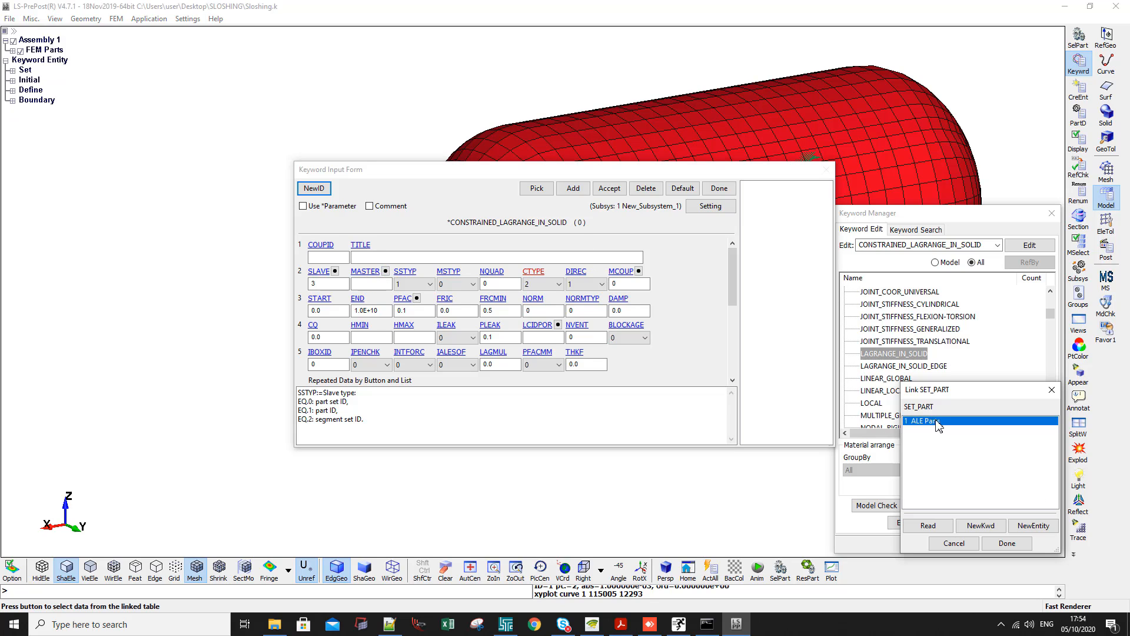
pyautogui.doubleClick(939, 422)
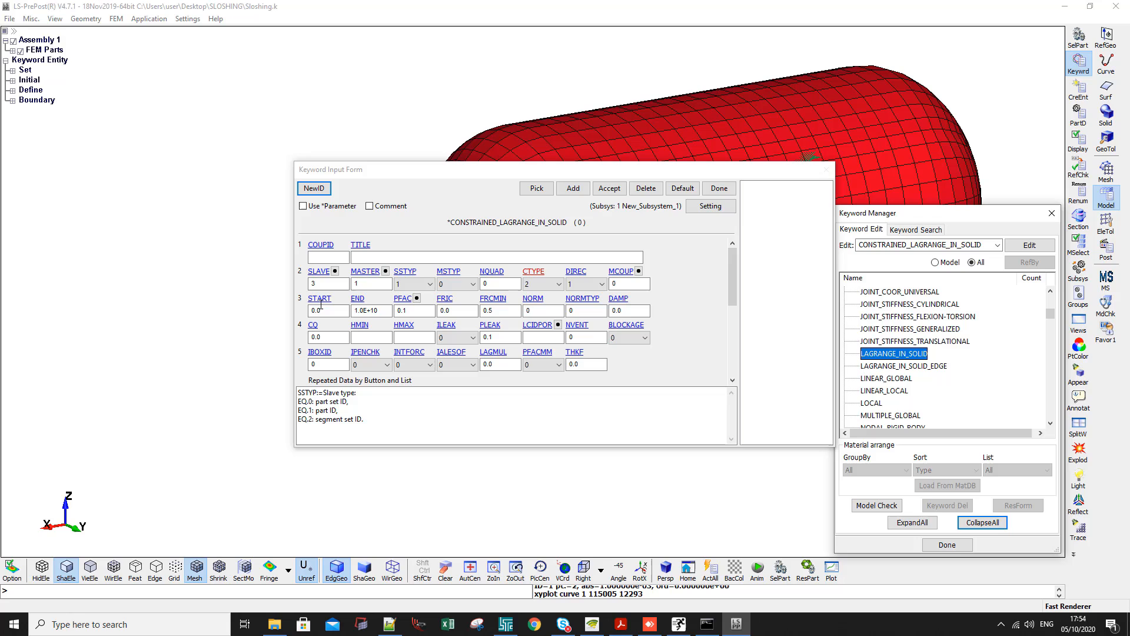
pyautogui.click(375, 257)
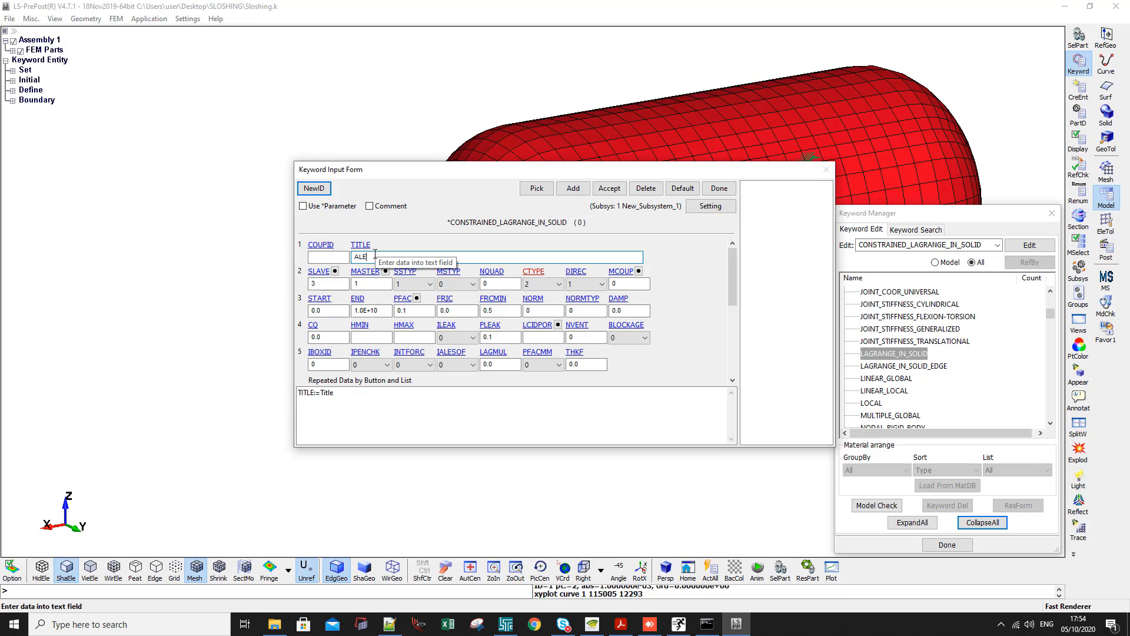
pyautogui.write('A')
pyautogui.press('BackSpace')
pyautogui.write('FSIA')
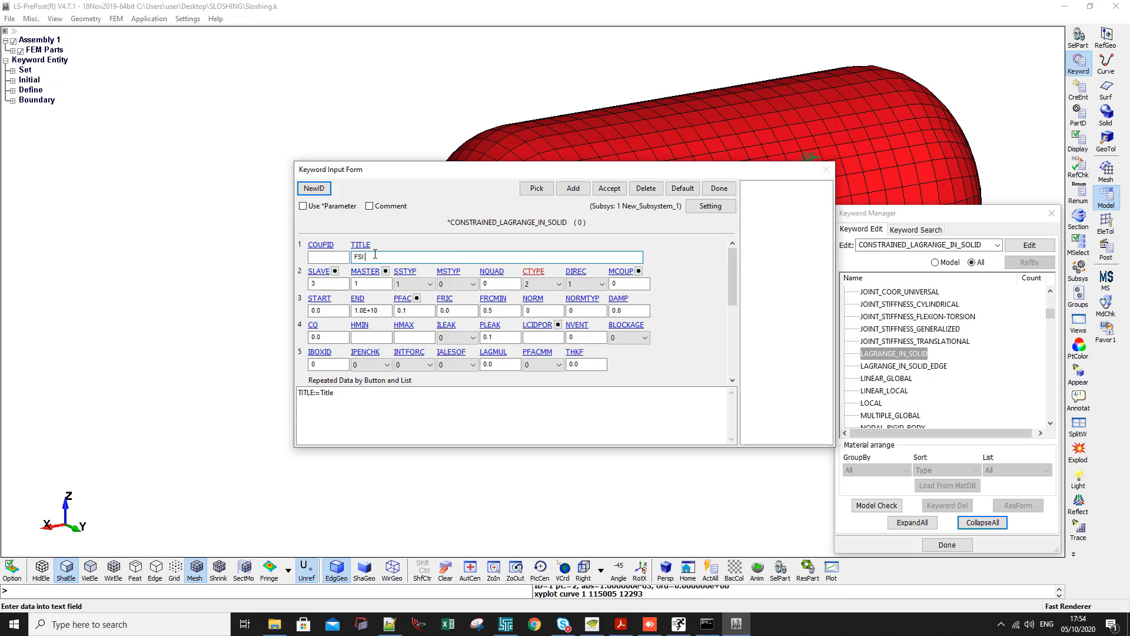
# Read the NQUAD and CTYPE descriptions and set the fluid-structure coupling method (CTYPE) to 3
pyautogui.click(491, 284)
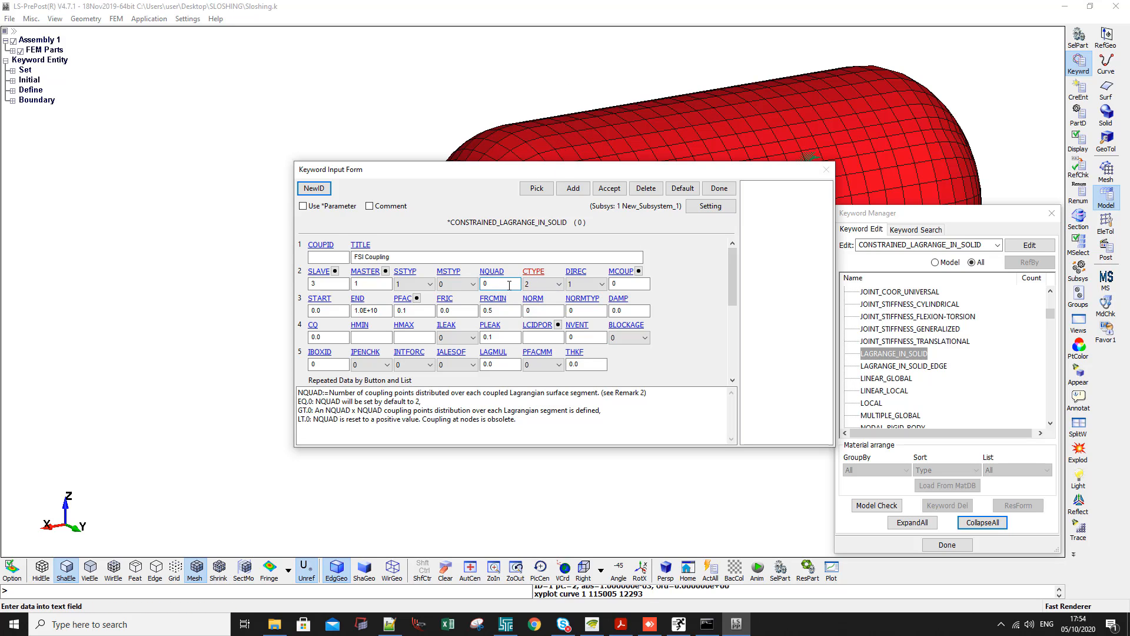
pyautogui.click(526, 274)
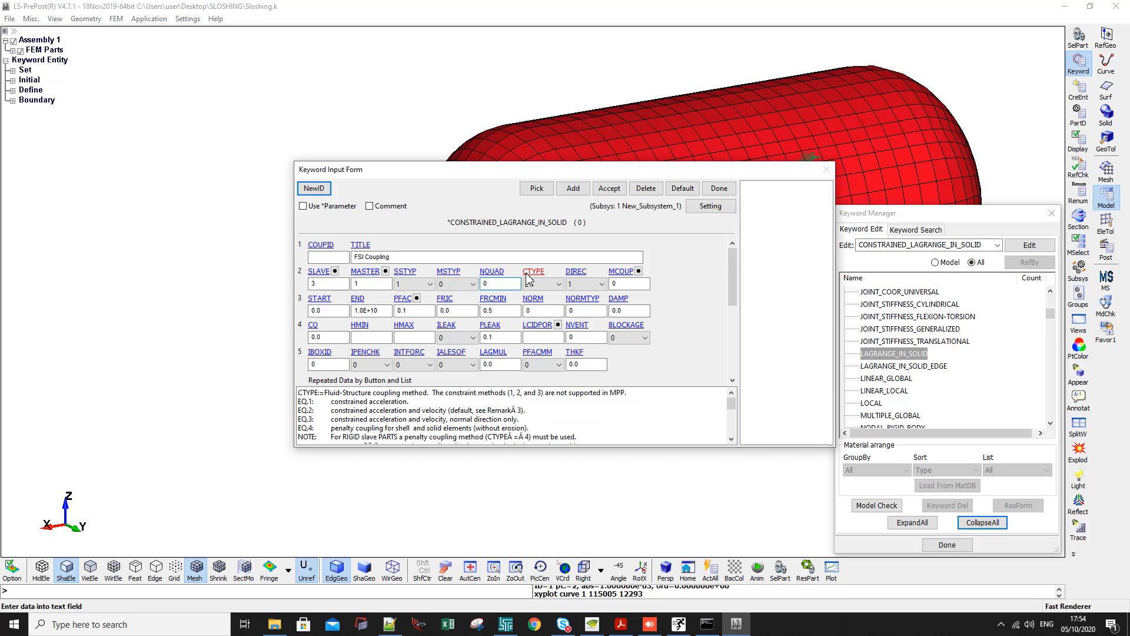
pyautogui.click(536, 285)
pyautogui.click(538, 287)
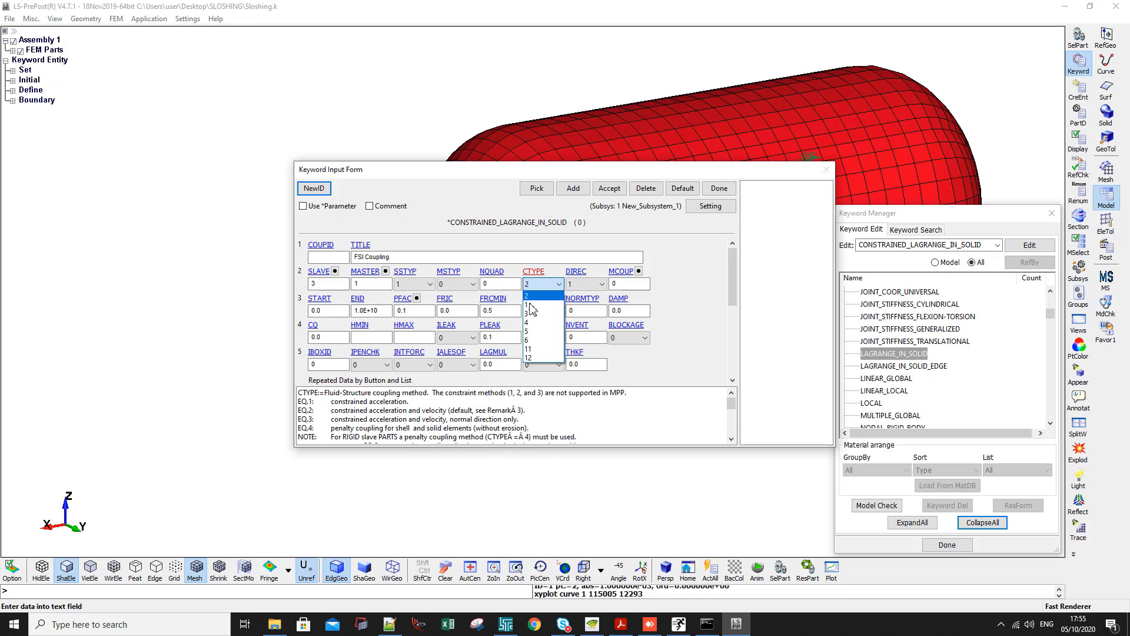
pyautogui.click(535, 324)
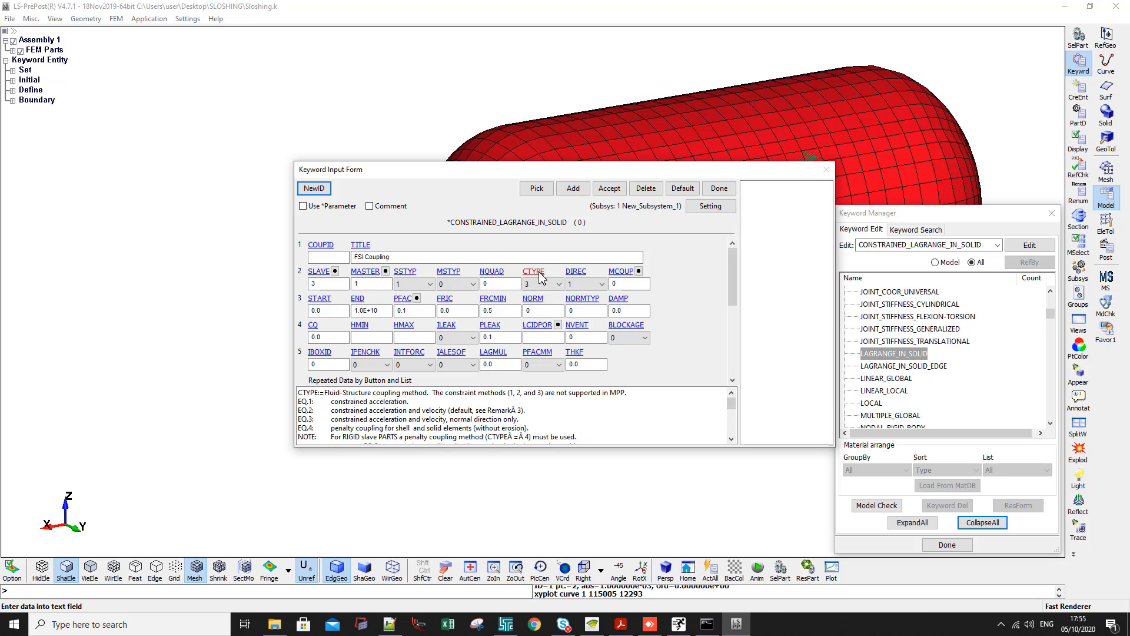
# Keep MCOUP at 0, accept the FSI Coupling card, review the CTYPE description and close the form
pyautogui.click(627, 282)
pyautogui.doubleClick(627, 282)
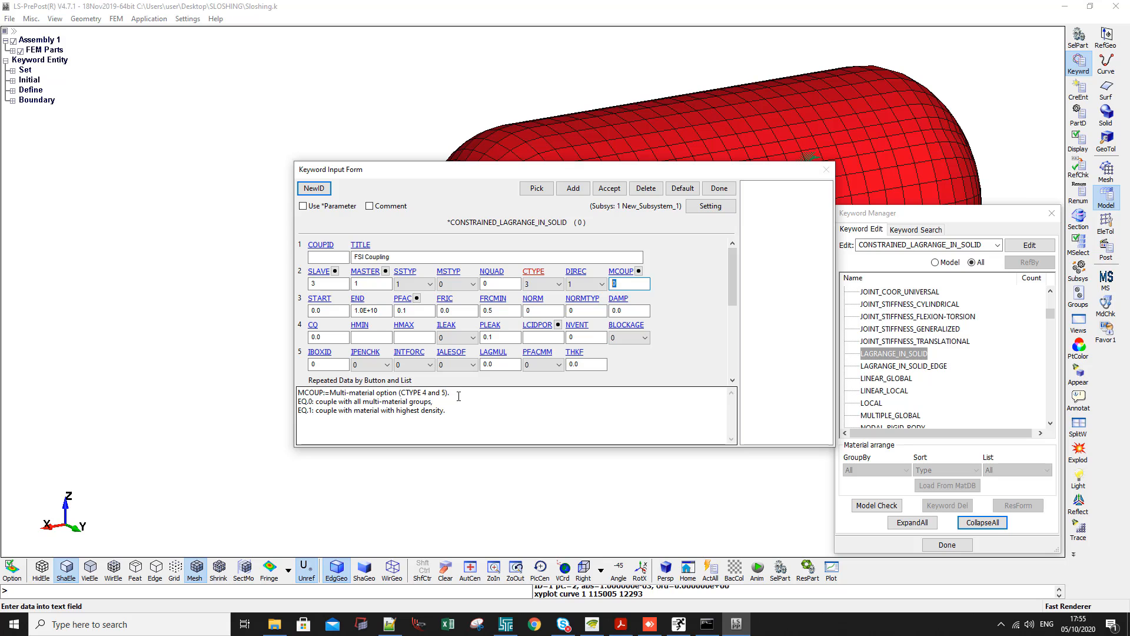
pyautogui.click(626, 283)
pyautogui.moveTo(789, 174); pyautogui.dragTo(793, 249)
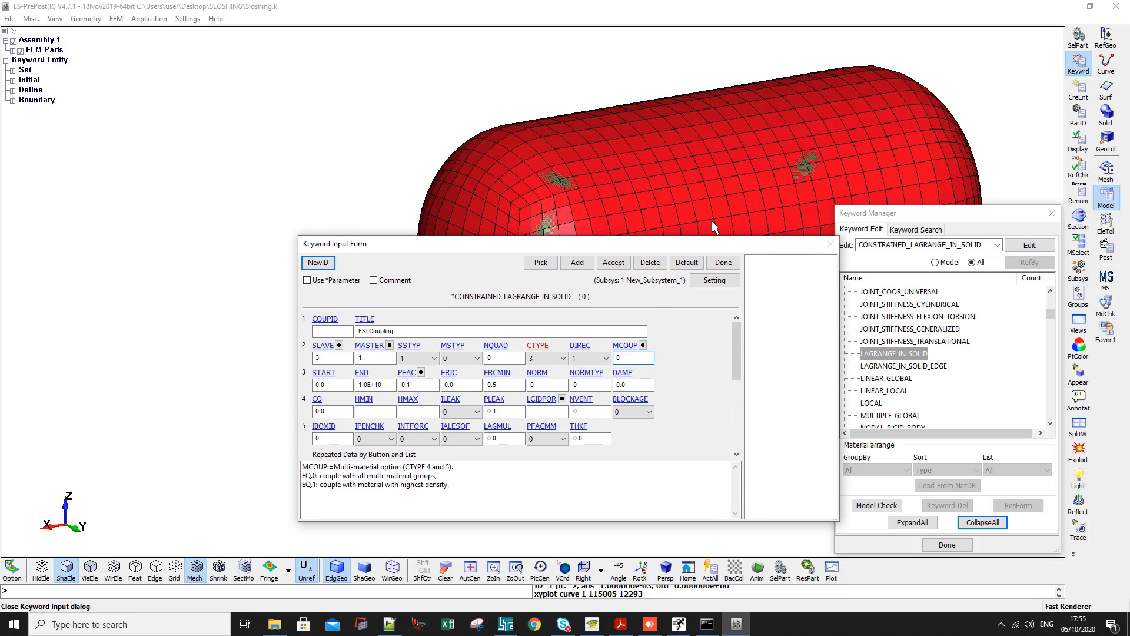
pyautogui.moveTo(661, 244); pyautogui.dragTo(629, 159)
pyautogui.click(581, 178)
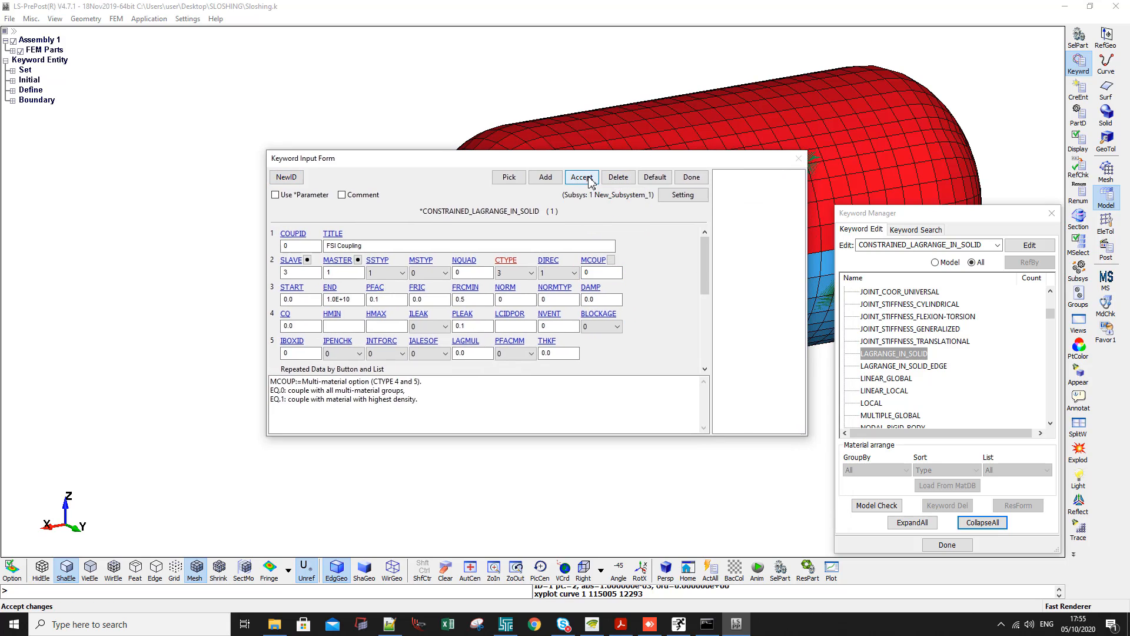
pyautogui.click(508, 261)
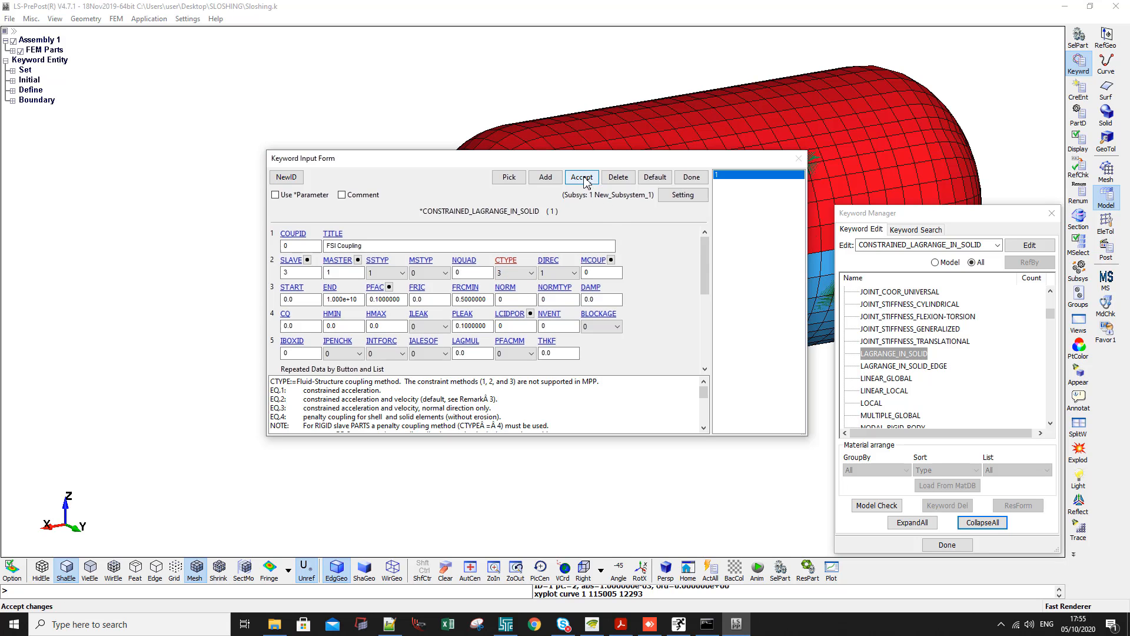
pyautogui.click(691, 177)
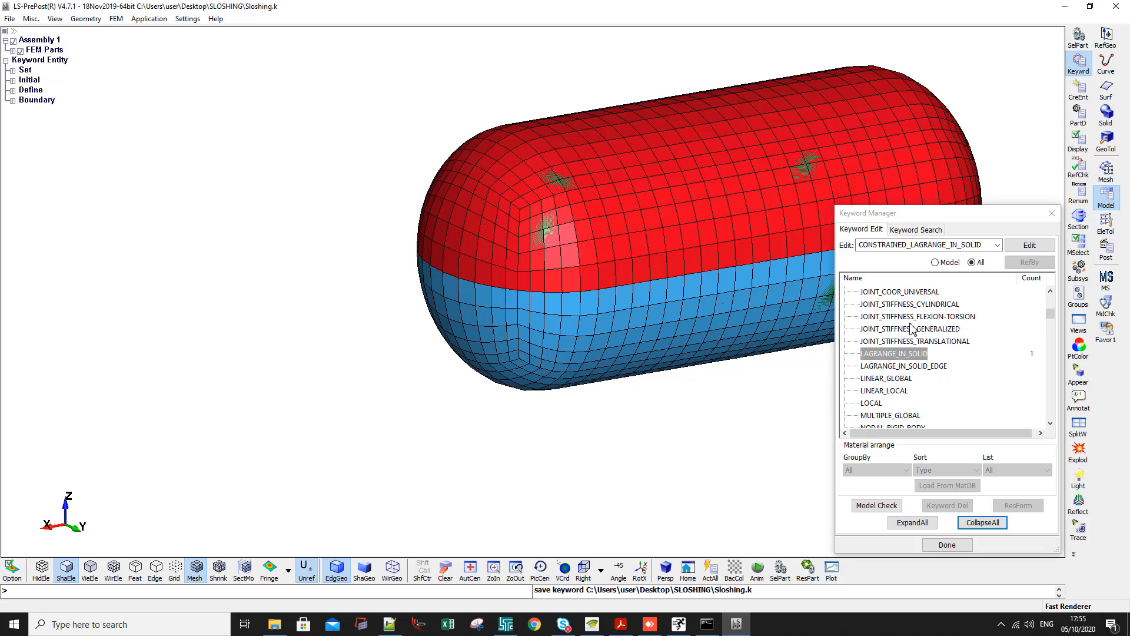
# Open an empty DATABASE_BINARY_D3PLOT form from the DATABASE group of the full keyword list
pyautogui.click(935, 262)
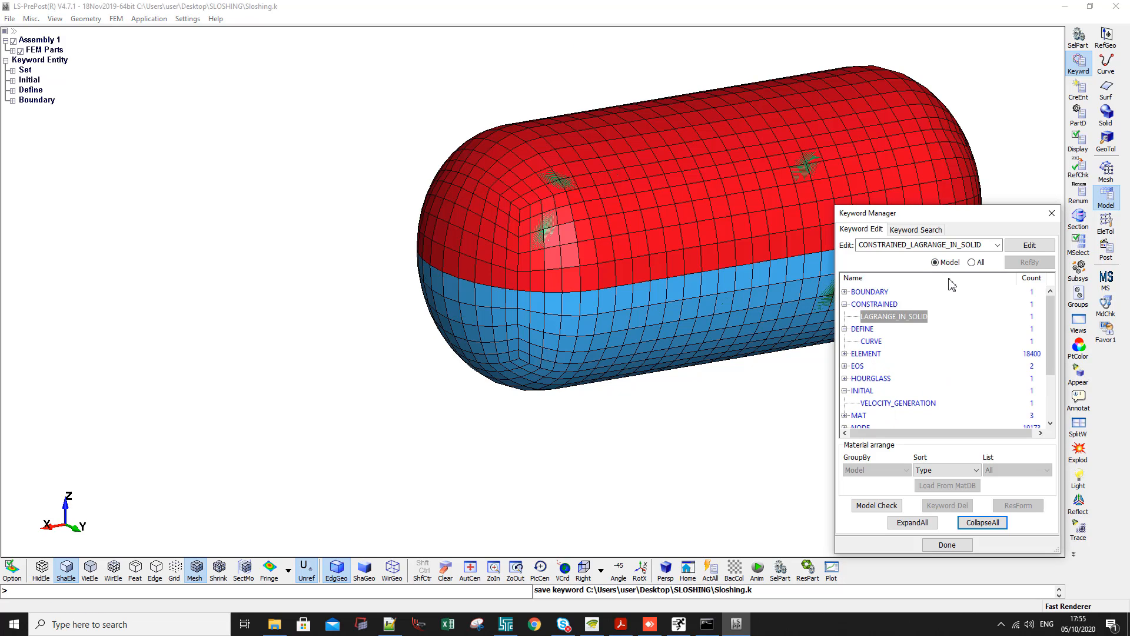
pyautogui.click(971, 262)
pyautogui.moveTo(1050, 315); pyautogui.dragTo(1051, 300)
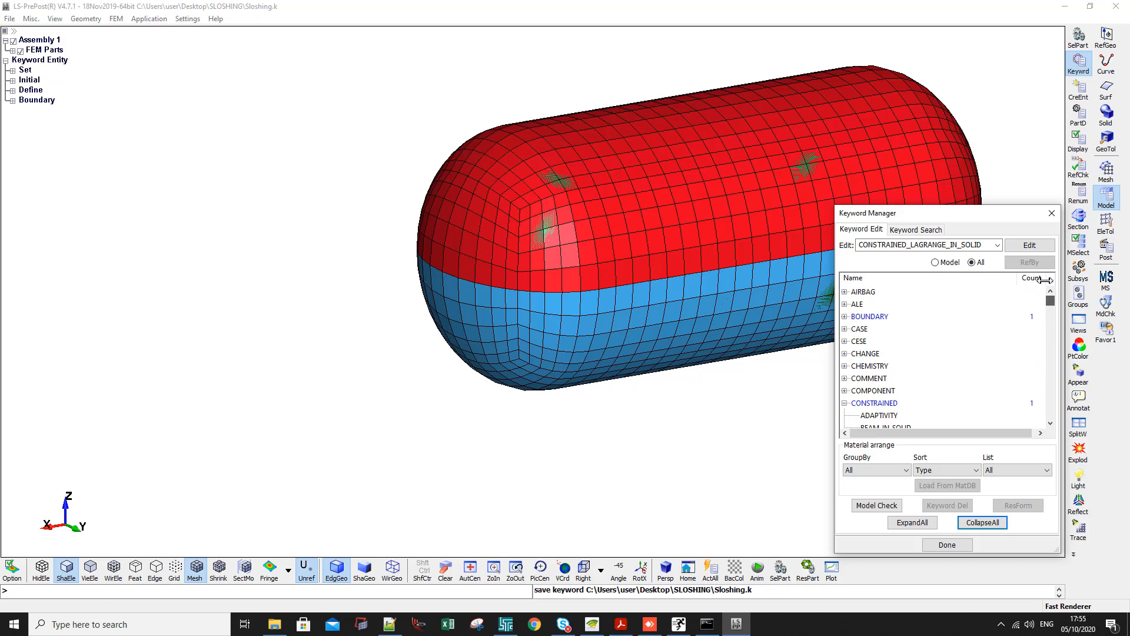
pyautogui.click(845, 402)
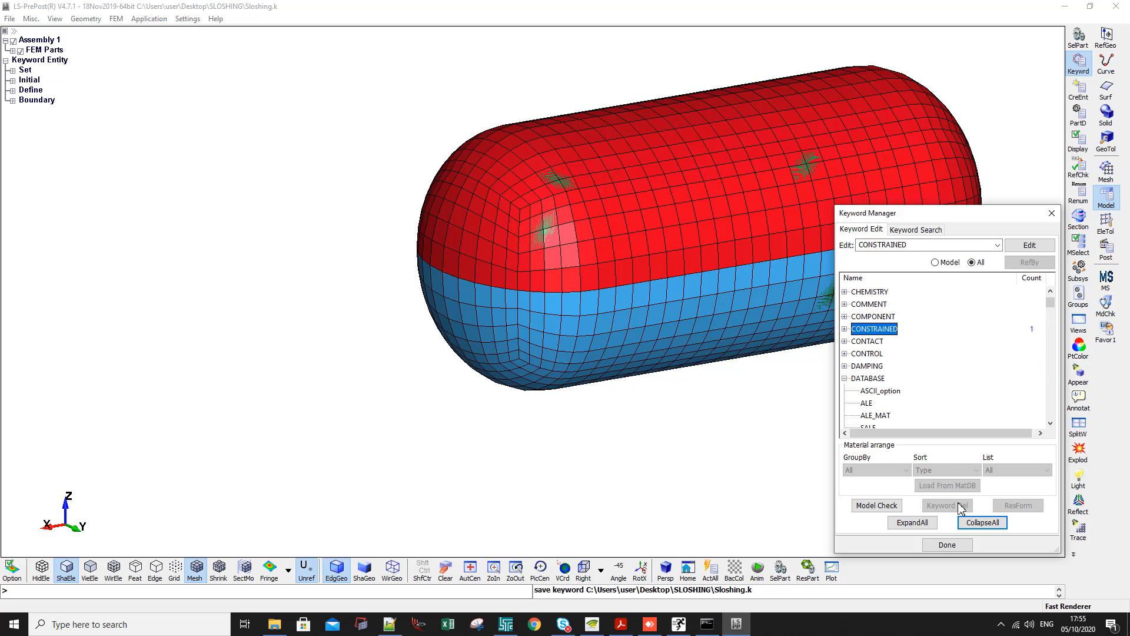
pyautogui.click(969, 522)
pyautogui.doubleClick(868, 379)
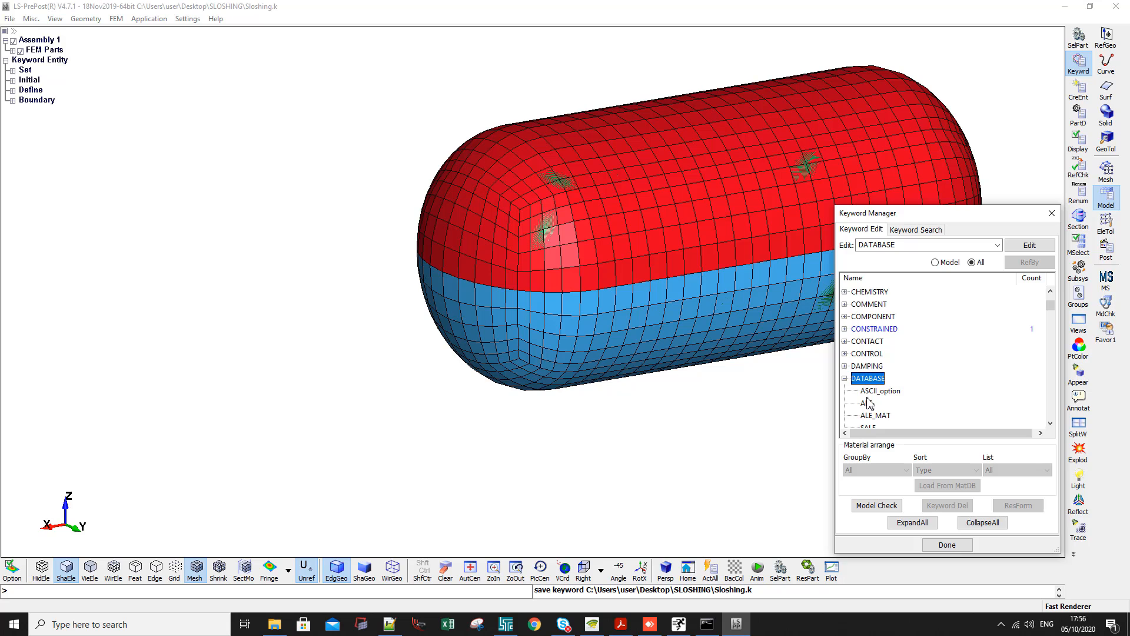
pyautogui.scroll(-1, 871, 393)
pyautogui.scroll(-2, 873, 396)
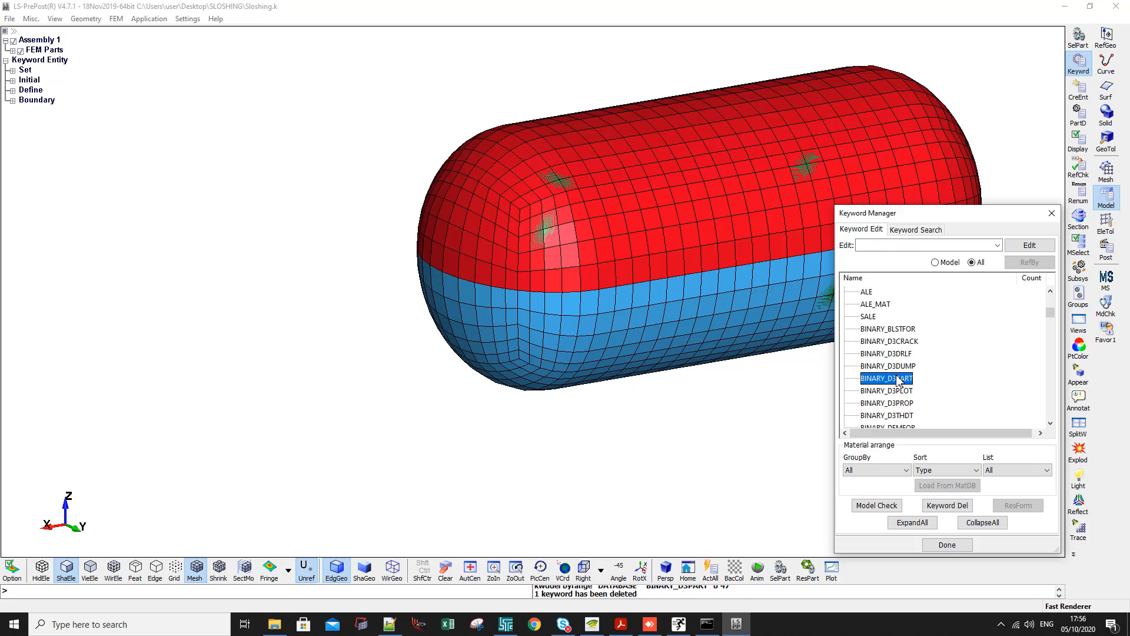
pyautogui.click(880, 379)
pyautogui.click(897, 391)
pyautogui.doubleClick(897, 391)
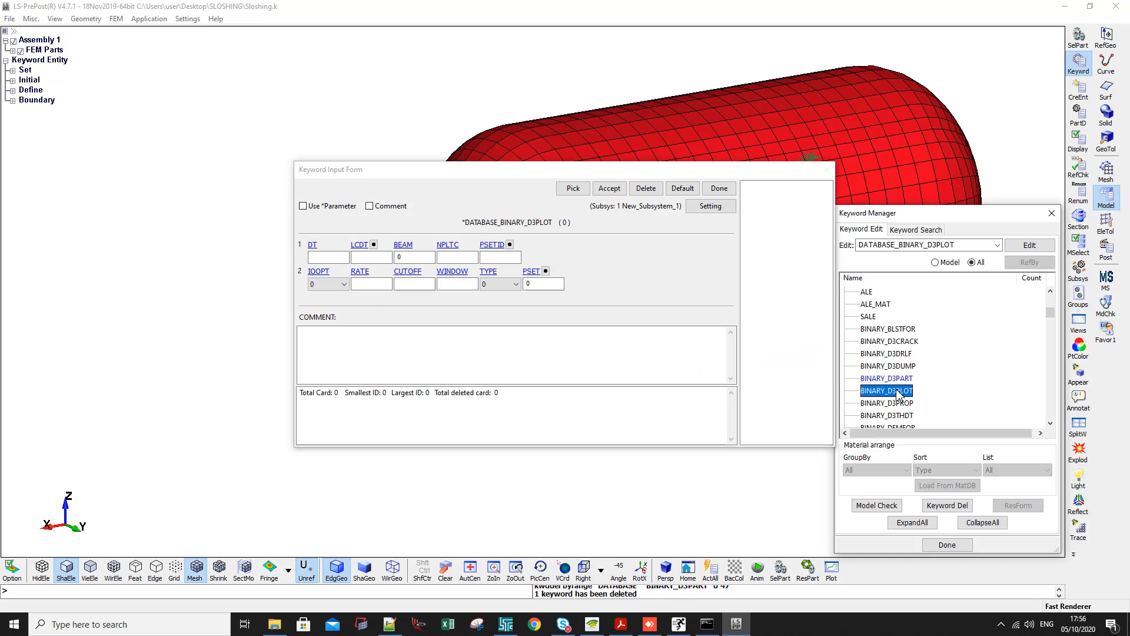
# Set NPLTC to 1000 for the D3PLOT output and accept the card
pyautogui.click(449, 257)
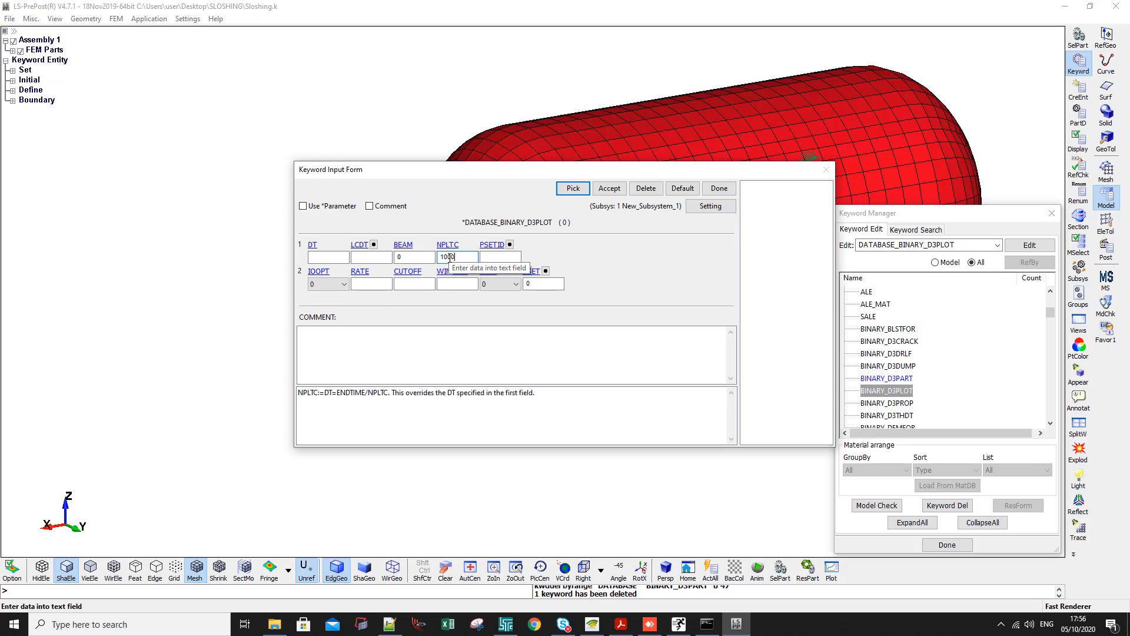
pyautogui.write('1000')
pyautogui.click(609, 187)
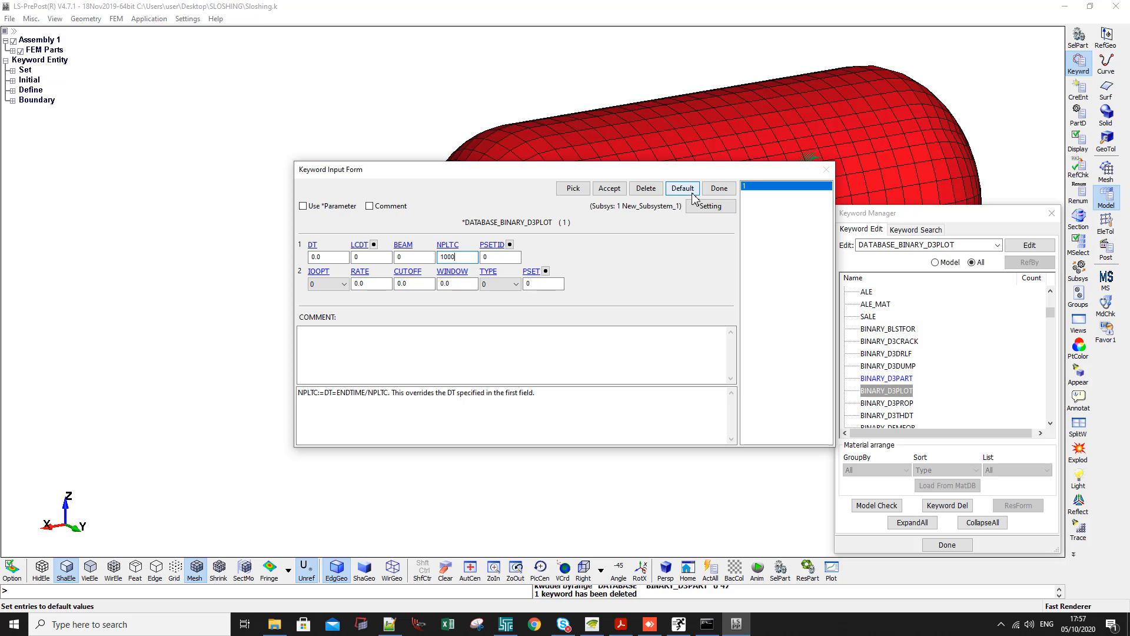
# Close the D3PLOT form and add a CONTROL_TIMESTEP card with the time step scale factor TSSFAC set to 0.67
pyautogui.click(719, 188)
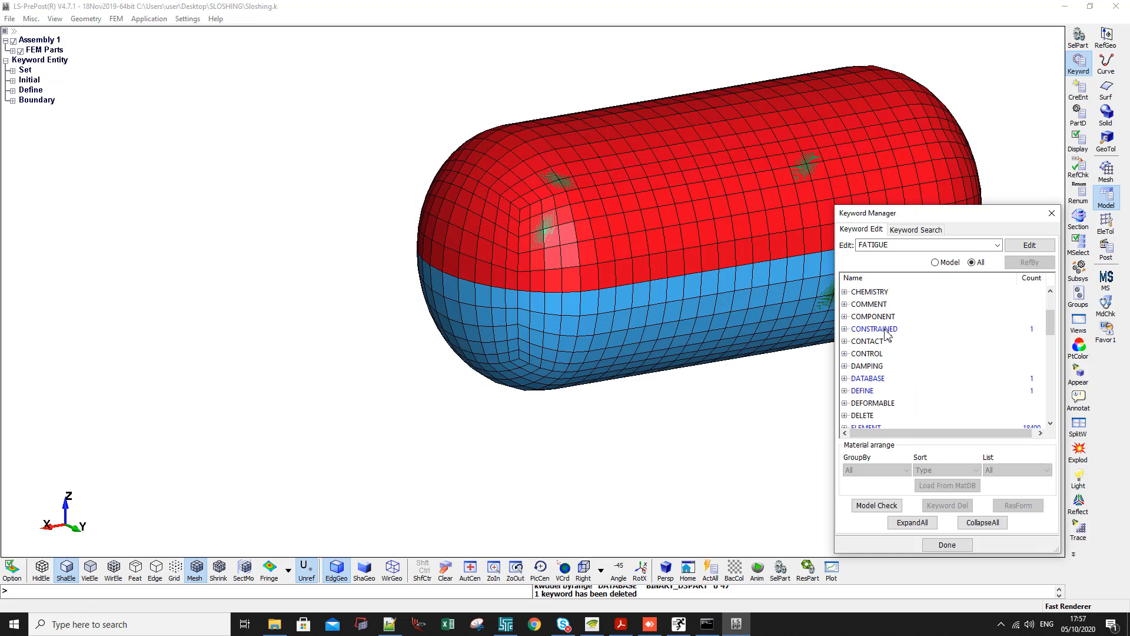
pyautogui.click(875, 354)
pyautogui.scroll(-20, 877, 357)
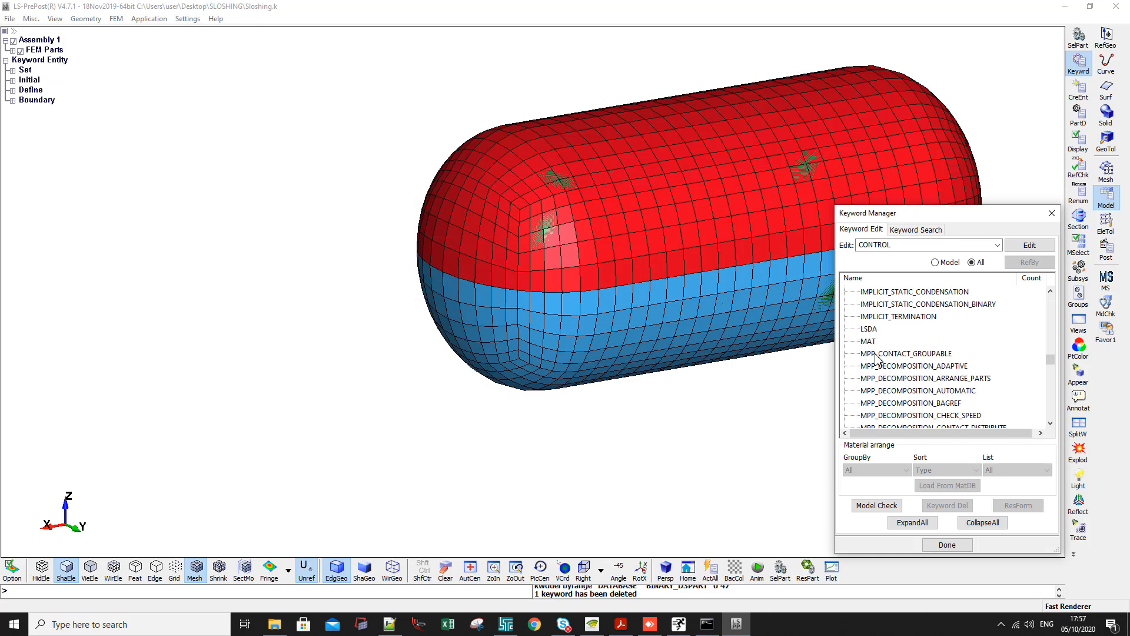
pyautogui.doubleClick(875, 342)
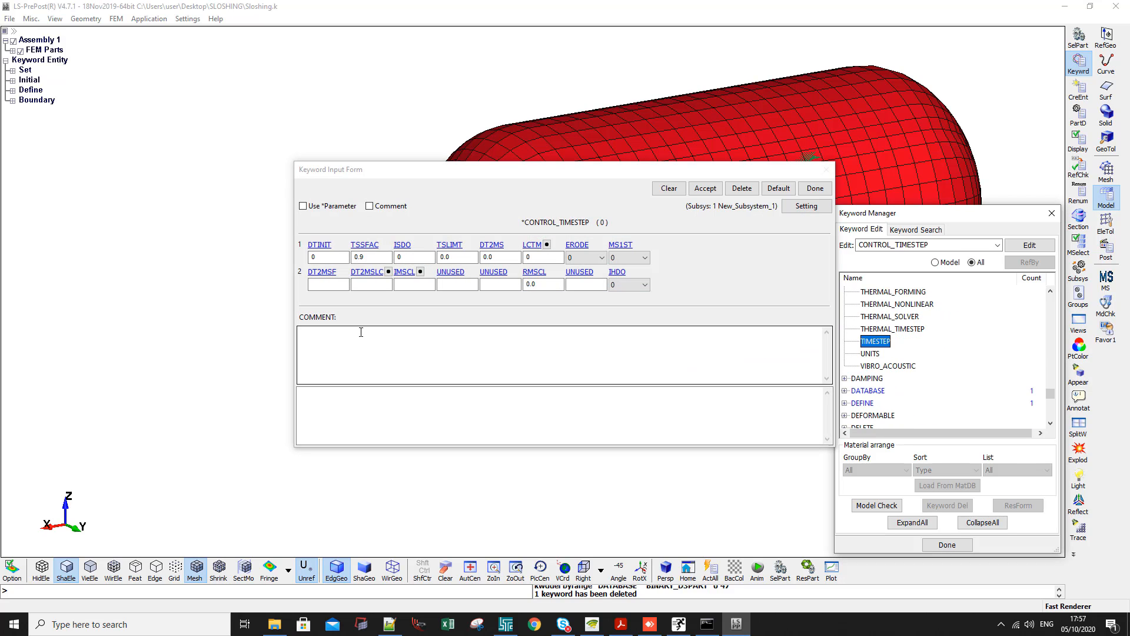
pyautogui.click(361, 257)
pyautogui.moveTo(362, 258); pyautogui.dragTo(378, 261)
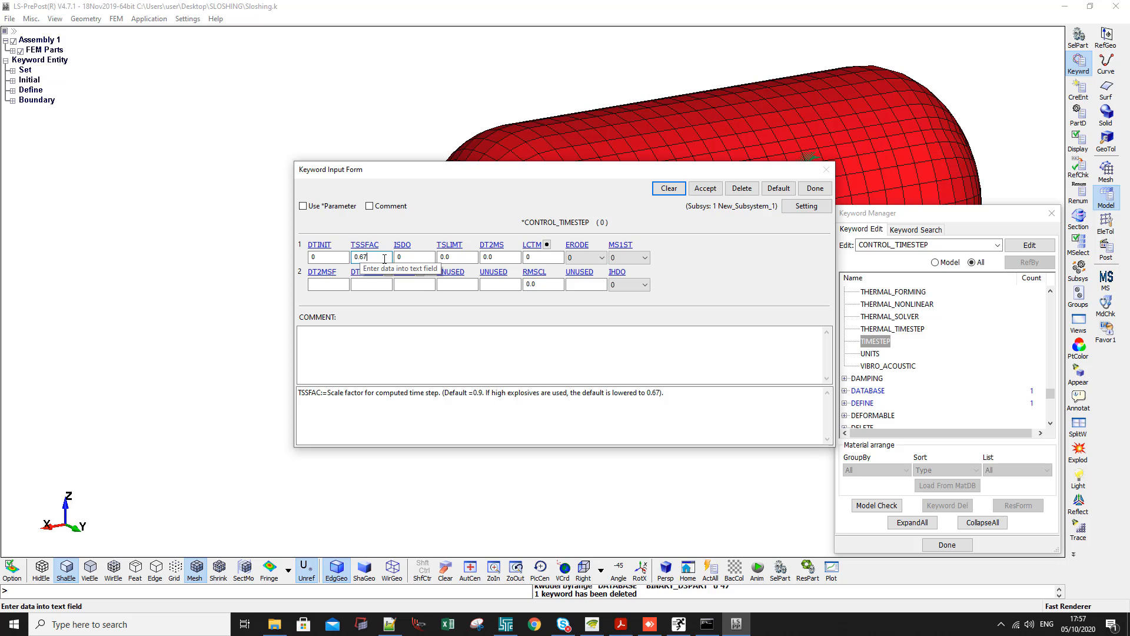
pyautogui.click(705, 189)
pyautogui.click(815, 189)
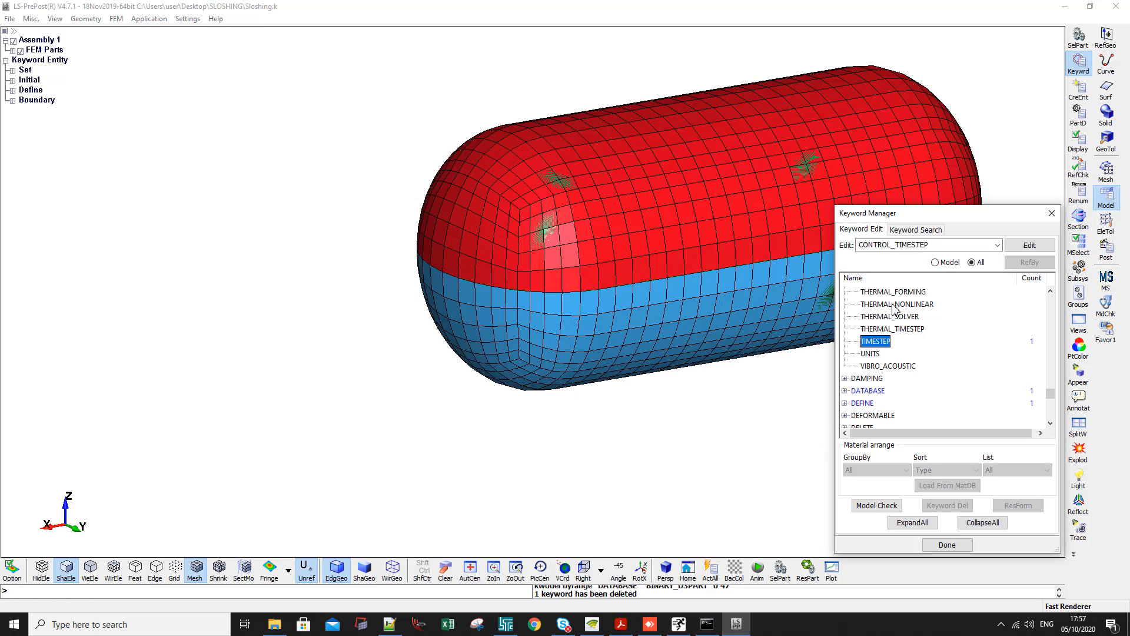
# Add a CONTROL_TERMINATION card with the termination time ENDTIM set to 0.015
pyautogui.scroll(1, 894, 341)
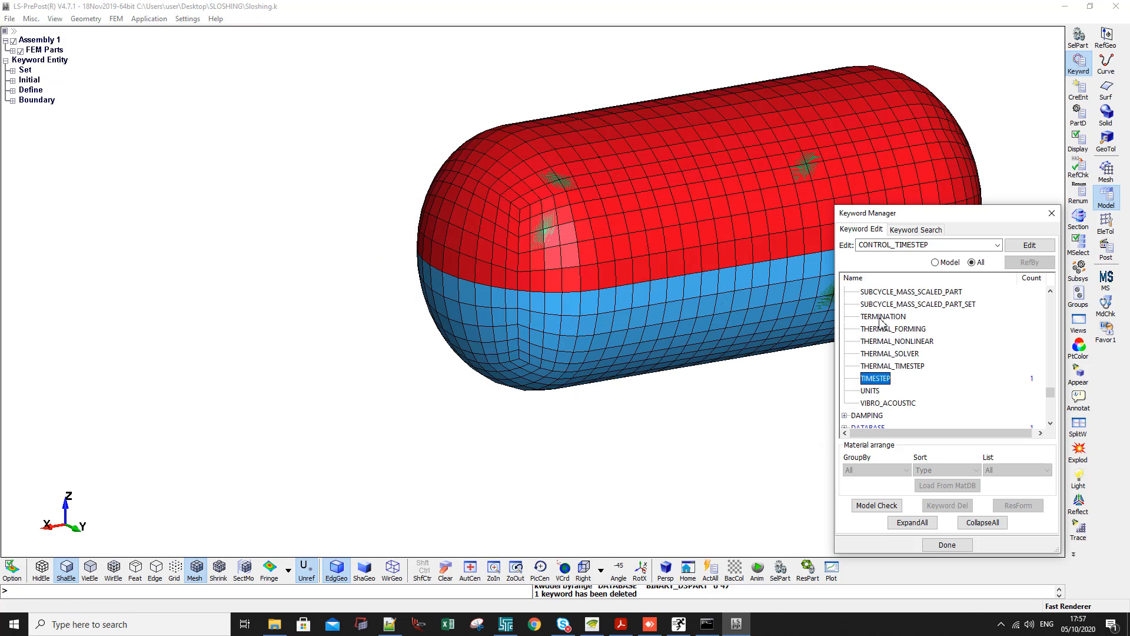
pyautogui.doubleClick(882, 316)
pyautogui.click(331, 258)
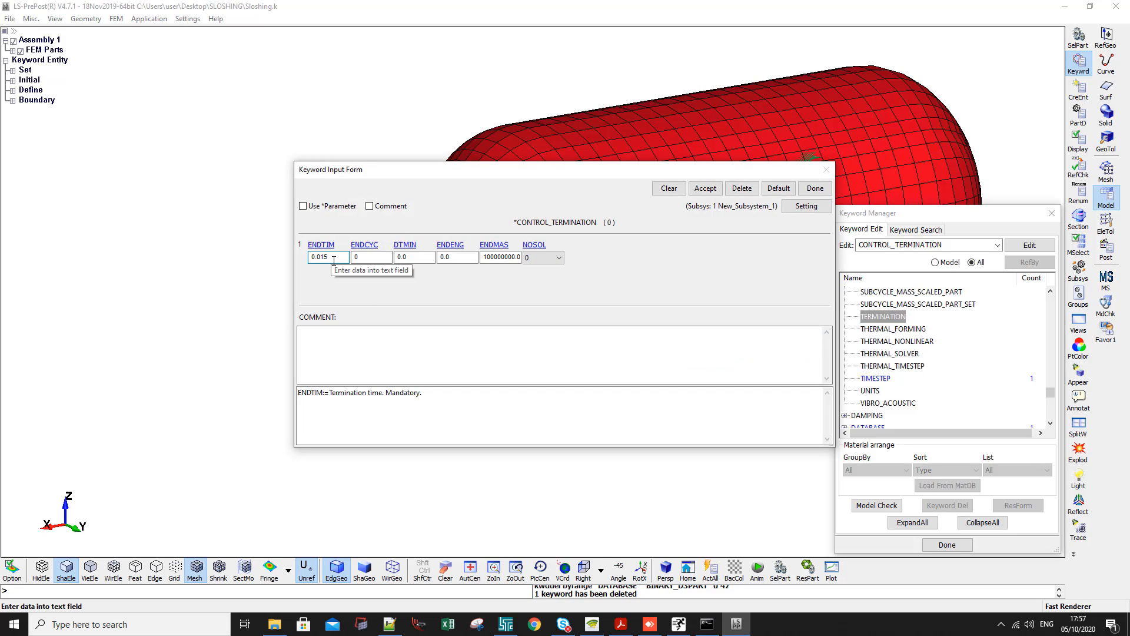
pyautogui.click(708, 189)
pyautogui.click(815, 188)
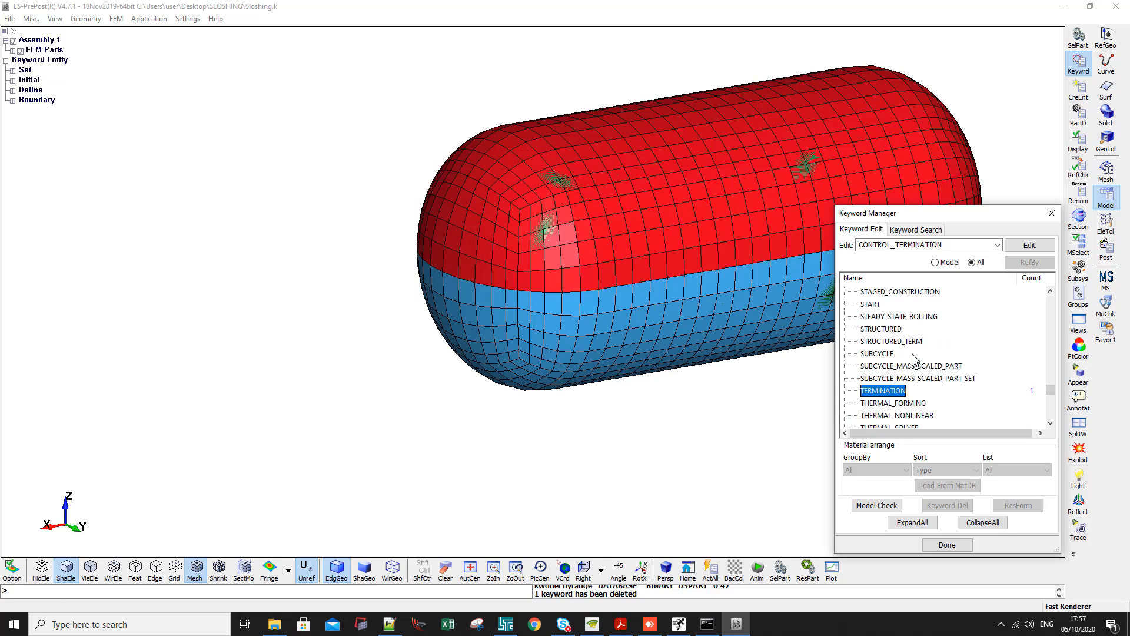
# Collapse the keyword list and open an empty CONTROL_ALE form from the CONTROL group
pyautogui.scroll(3, 906, 384)
pyautogui.scroll(-5, 908, 381)
pyautogui.scroll(3, 885, 363)
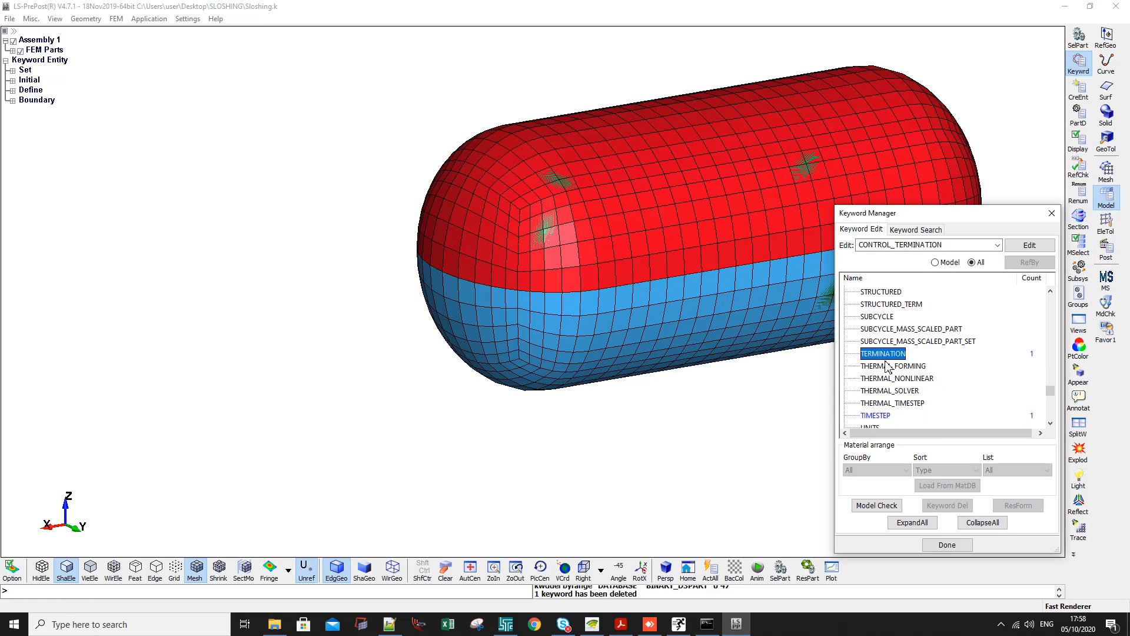
pyautogui.click(983, 522)
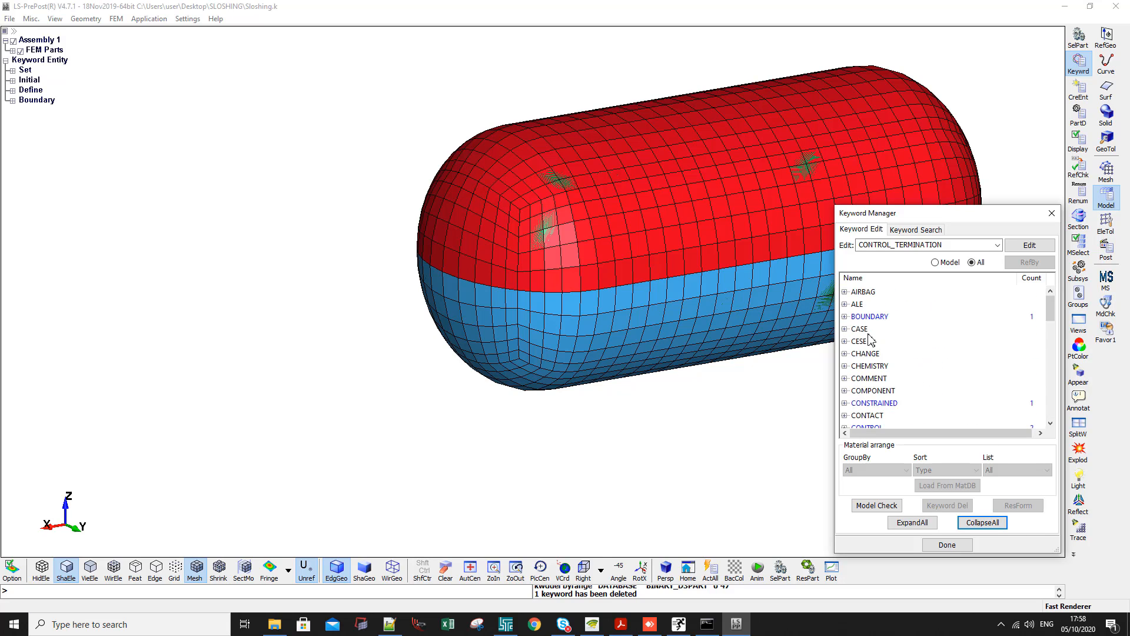
pyautogui.click(876, 403)
pyautogui.doubleClick(868, 317)
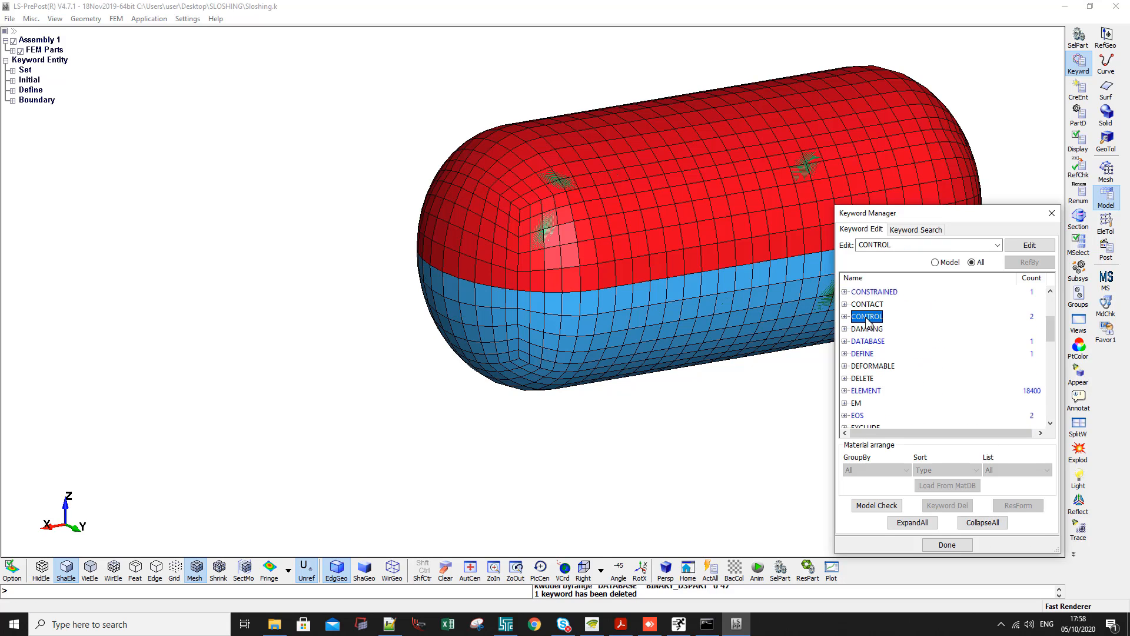
pyautogui.click(877, 393)
pyautogui.doubleClick(877, 393)
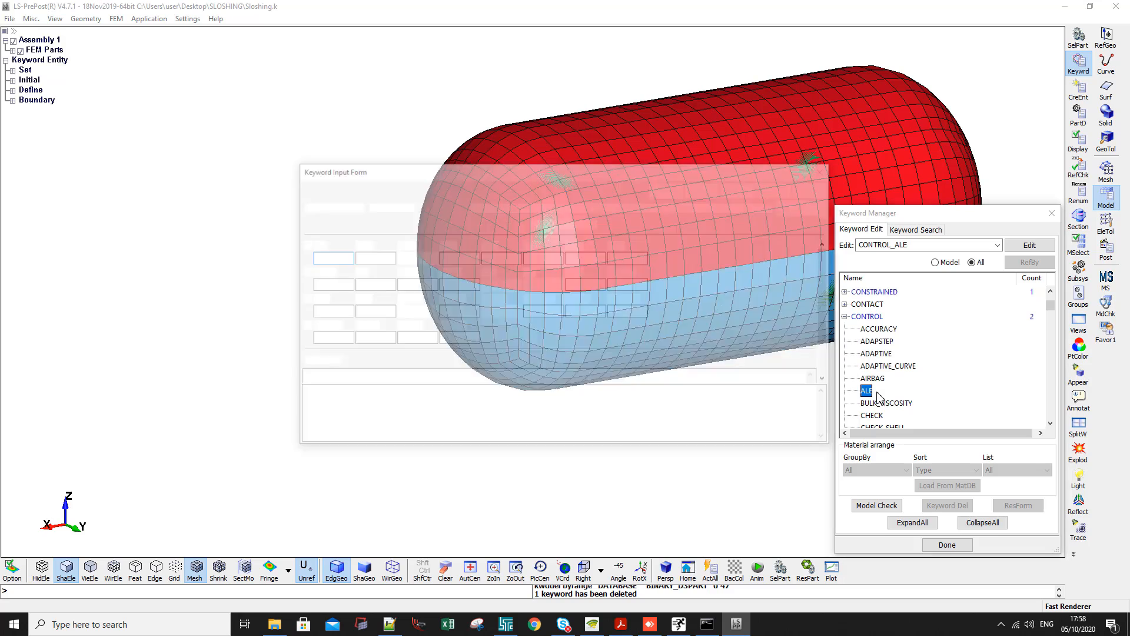
# Set DCT to -1 and AFAC to -1 in CONTROL_ALE, accept the card and collapse the CONTROL group
pyautogui.moveTo(326, 257); pyautogui.dragTo(277, 257)
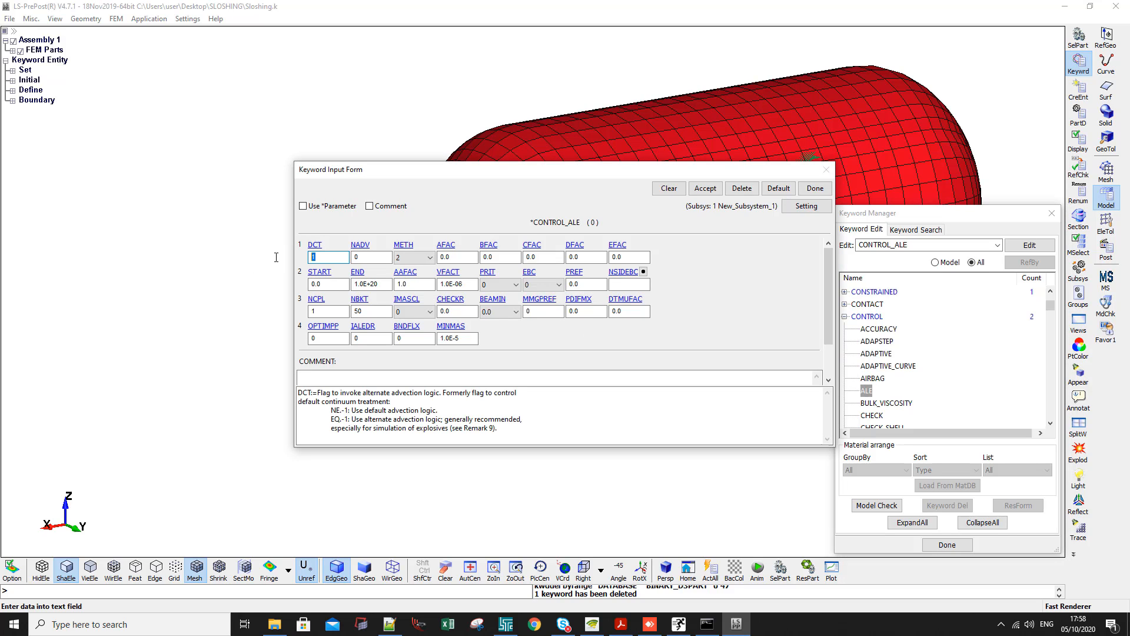
pyautogui.write('-1')
pyautogui.press('Tab')
pyautogui.press('Tab')
pyautogui.press('Tab')
pyautogui.write('-1')
pyautogui.click(706, 189)
pyautogui.click(815, 188)
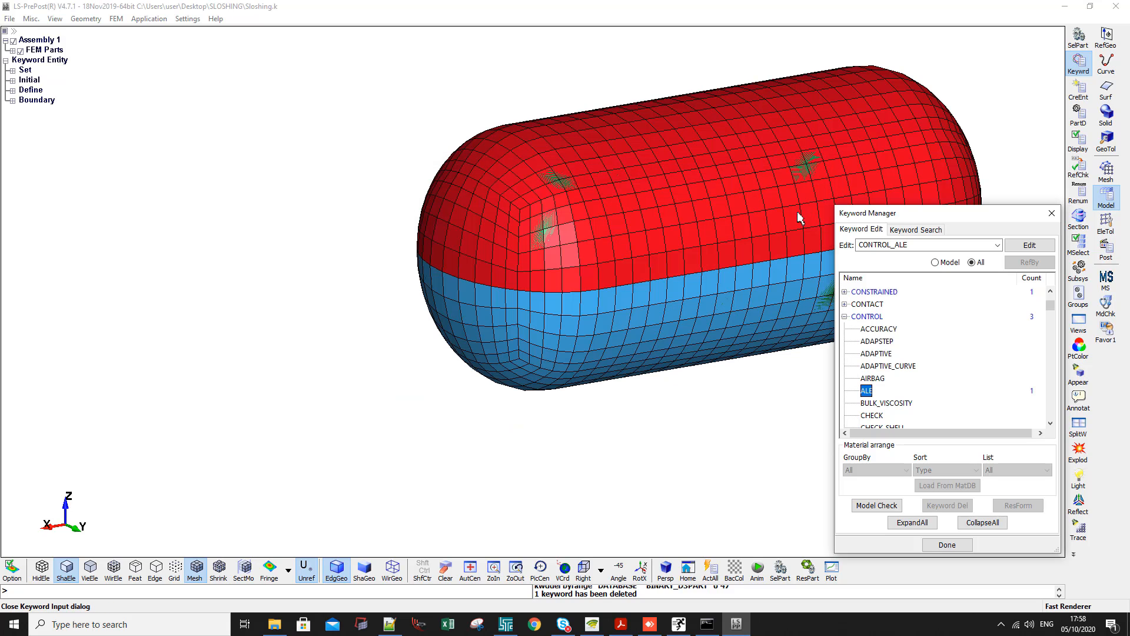
pyautogui.click(845, 317)
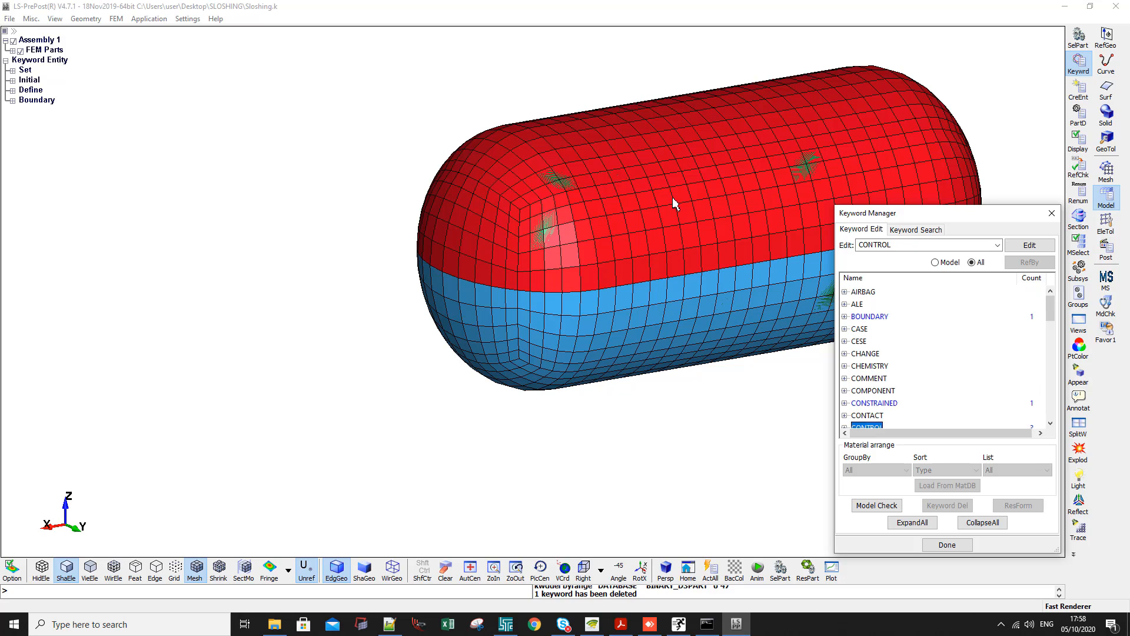
# Open an empty ALE_MULTI-MATERIAL_GROUP form from the ALE keyword group
pyautogui.scroll(-3, 603, 224)
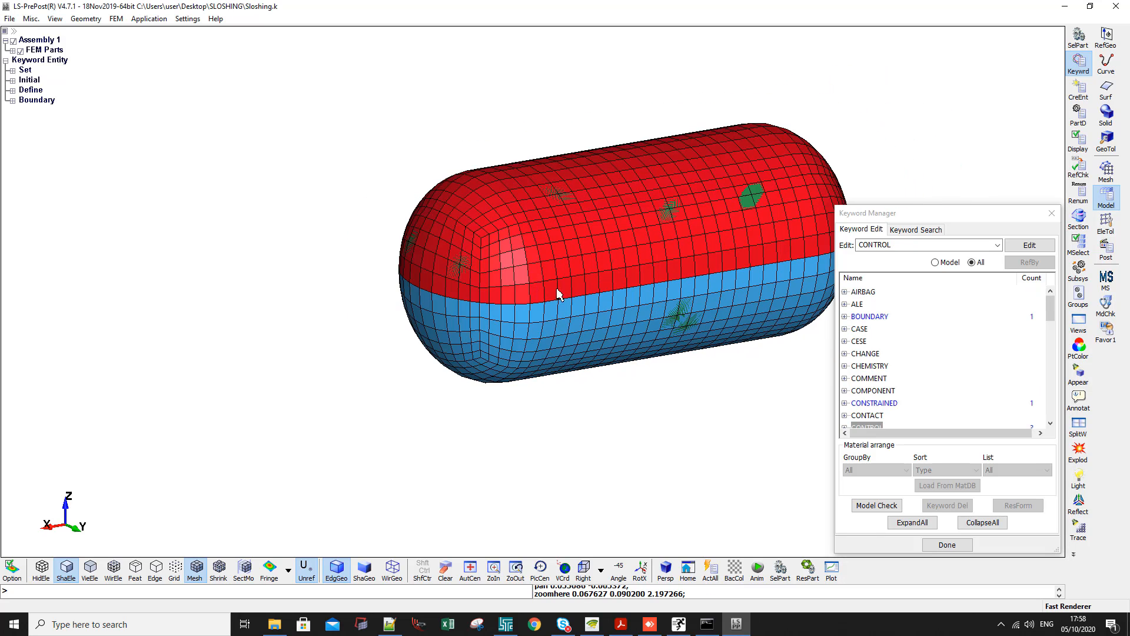
pyautogui.scroll(1, 544, 304)
pyautogui.click(845, 304)
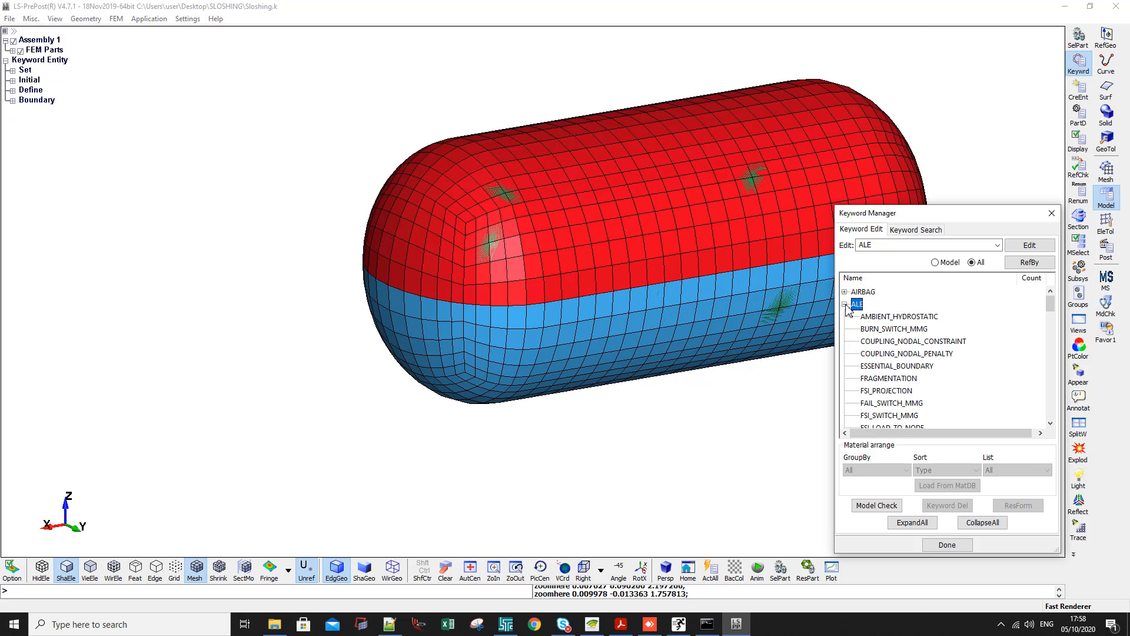
pyautogui.click(906, 341)
pyautogui.scroll(-6, 912, 342)
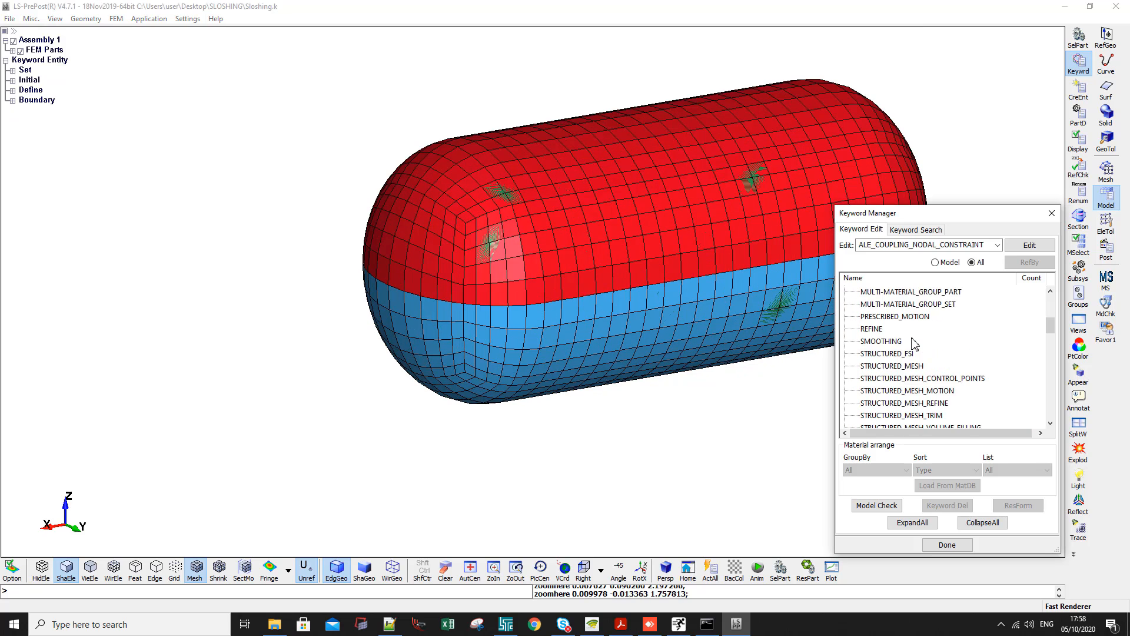
pyautogui.scroll(6, 896, 327)
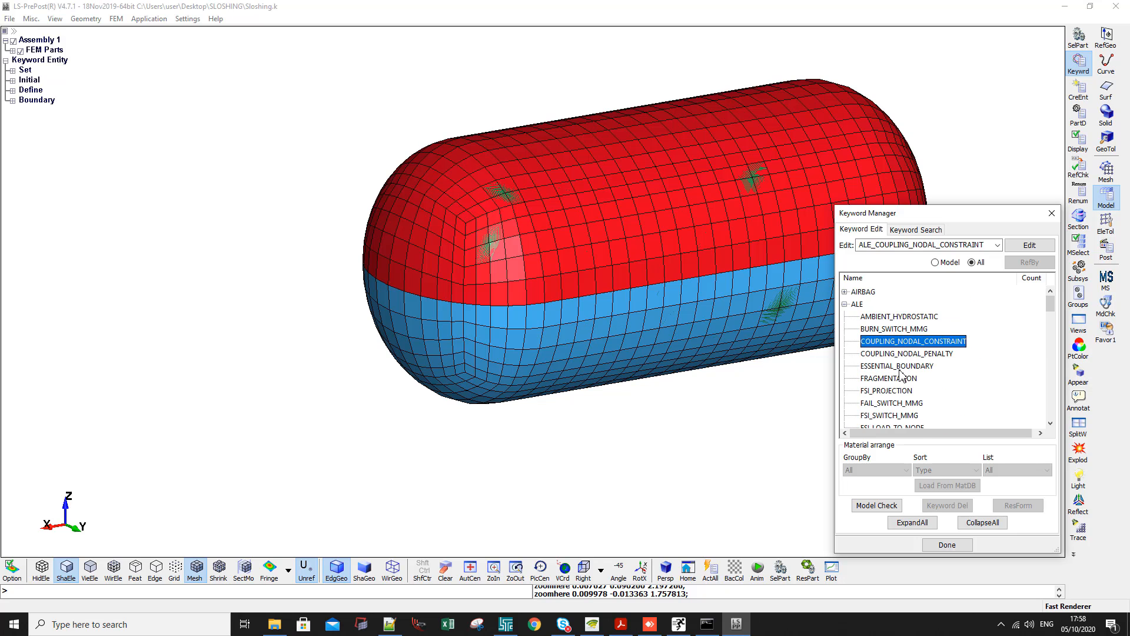
pyautogui.scroll(-2, 903, 376)
pyautogui.doubleClick(901, 390)
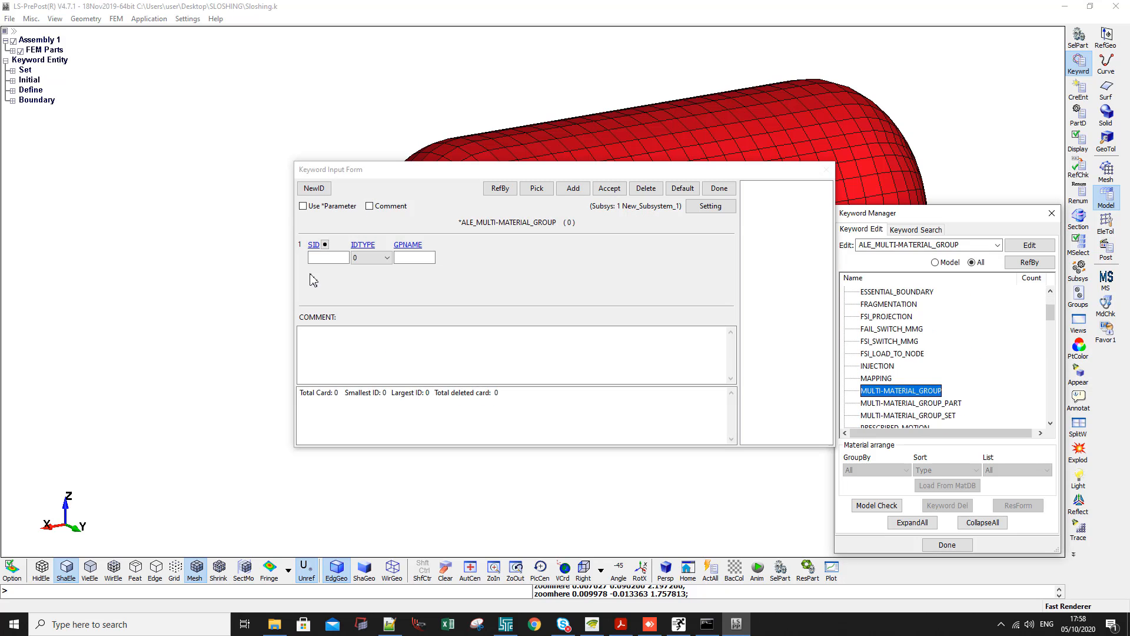
# Define a multi-material group named AIR with IDTYPE 1 (part), linked to part 1 Air, and accept it
pyautogui.click(361, 258)
pyautogui.click(360, 279)
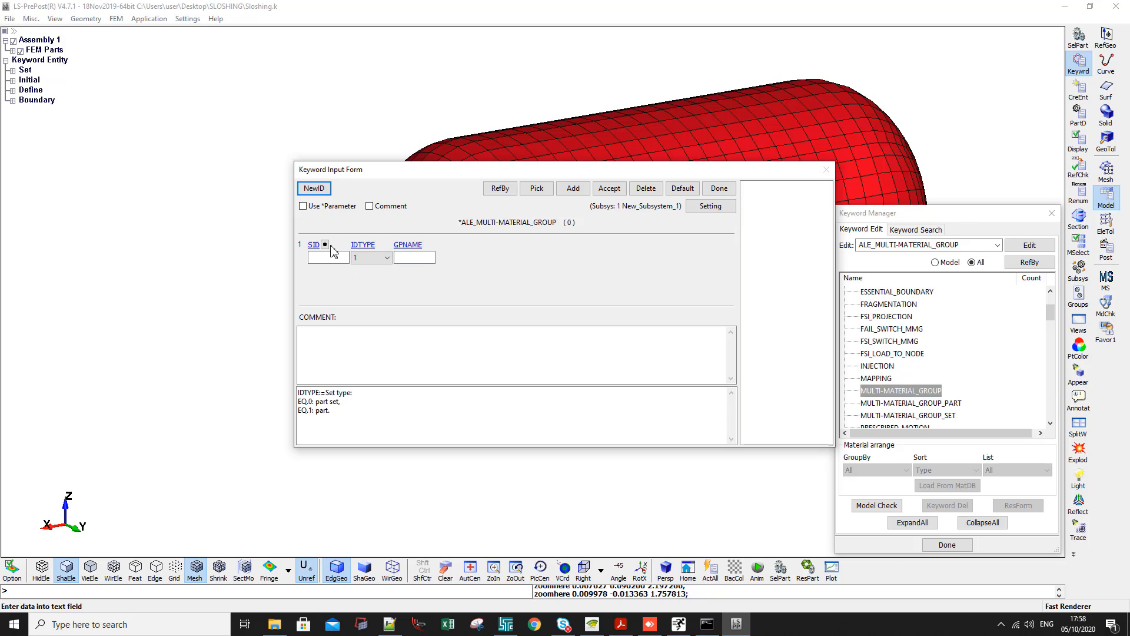
pyautogui.click(324, 245)
pyautogui.doubleClick(910, 420)
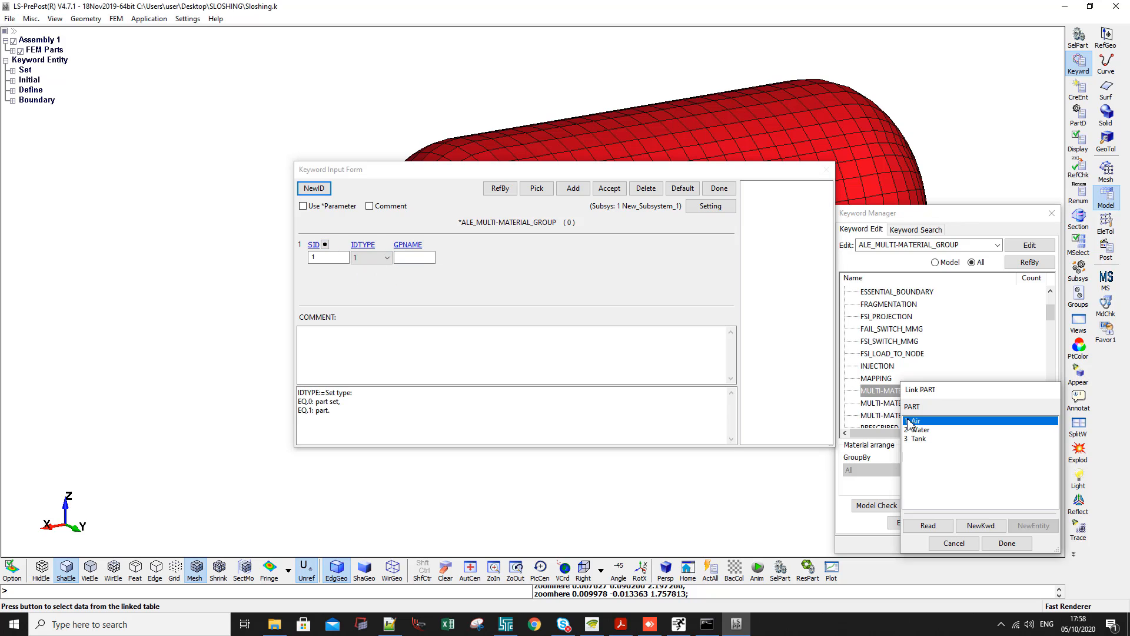
pyautogui.click(415, 256)
pyautogui.write('AIR')
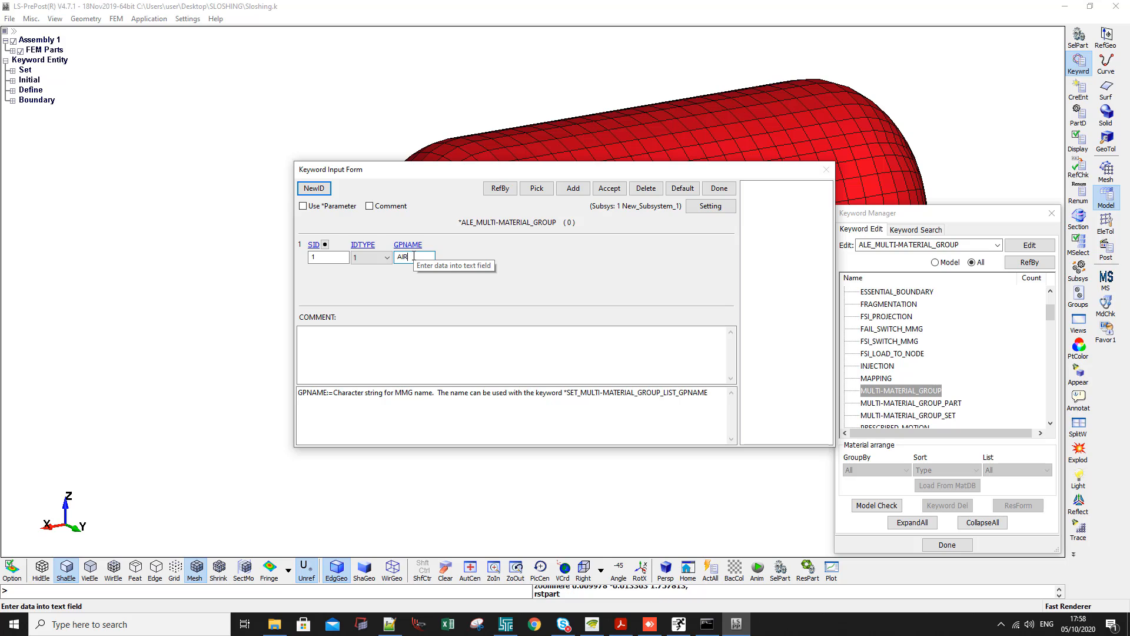
pyautogui.click(609, 188)
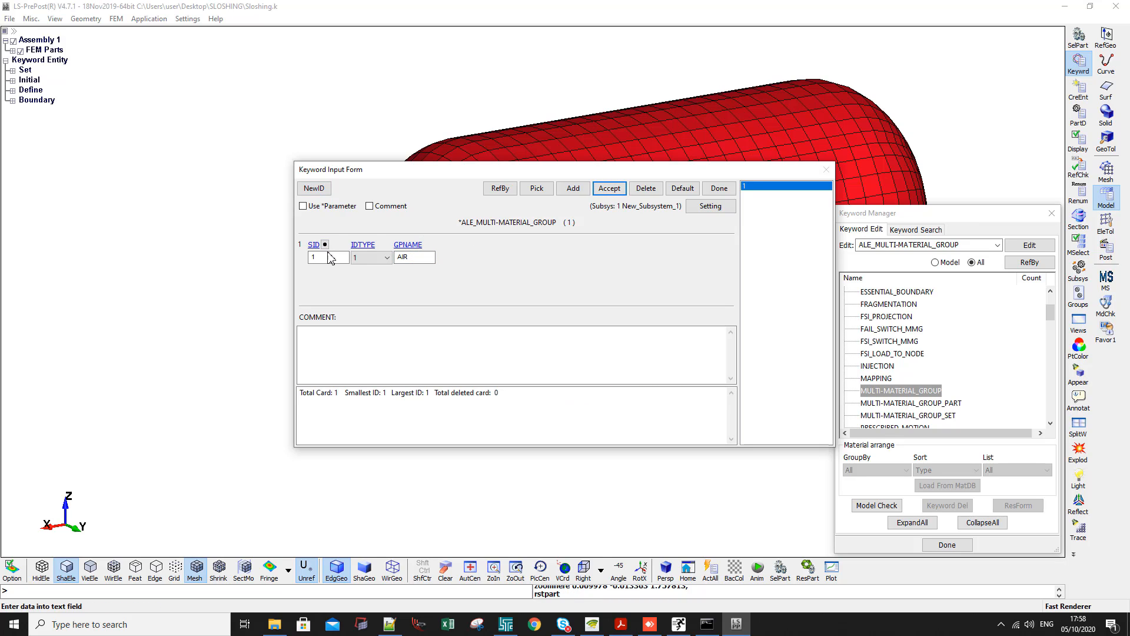
# Add a second multi-material group named WATER with IDTYPE 1, linked to part 2 Water, then accept and close the form
pyautogui.click(572, 188)
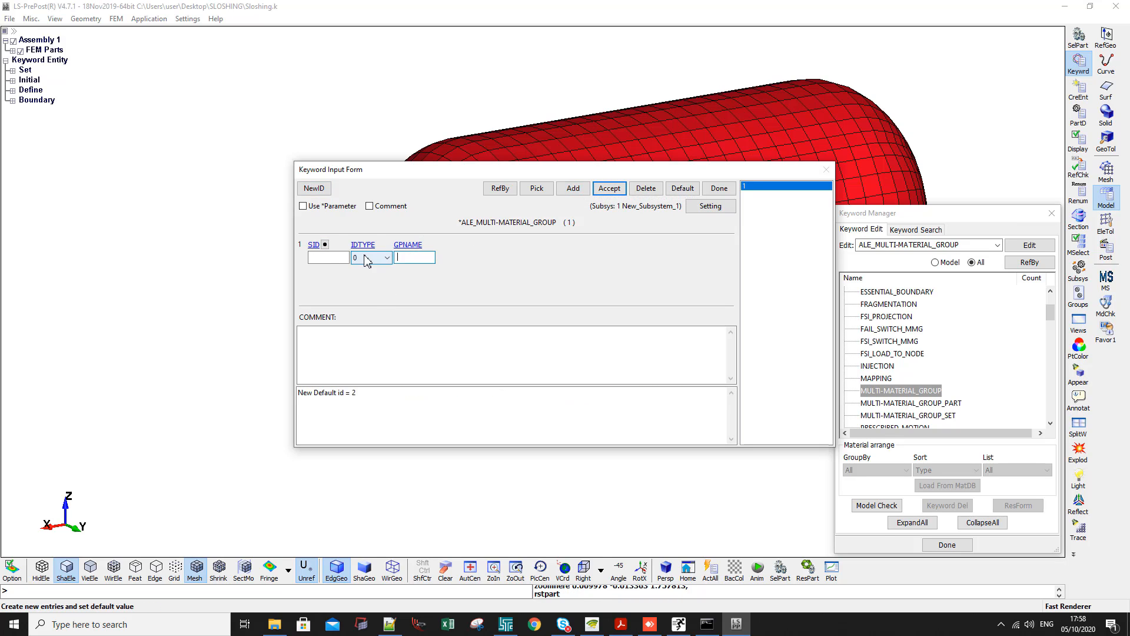
pyautogui.click(372, 257)
pyautogui.click(365, 279)
pyautogui.click(325, 245)
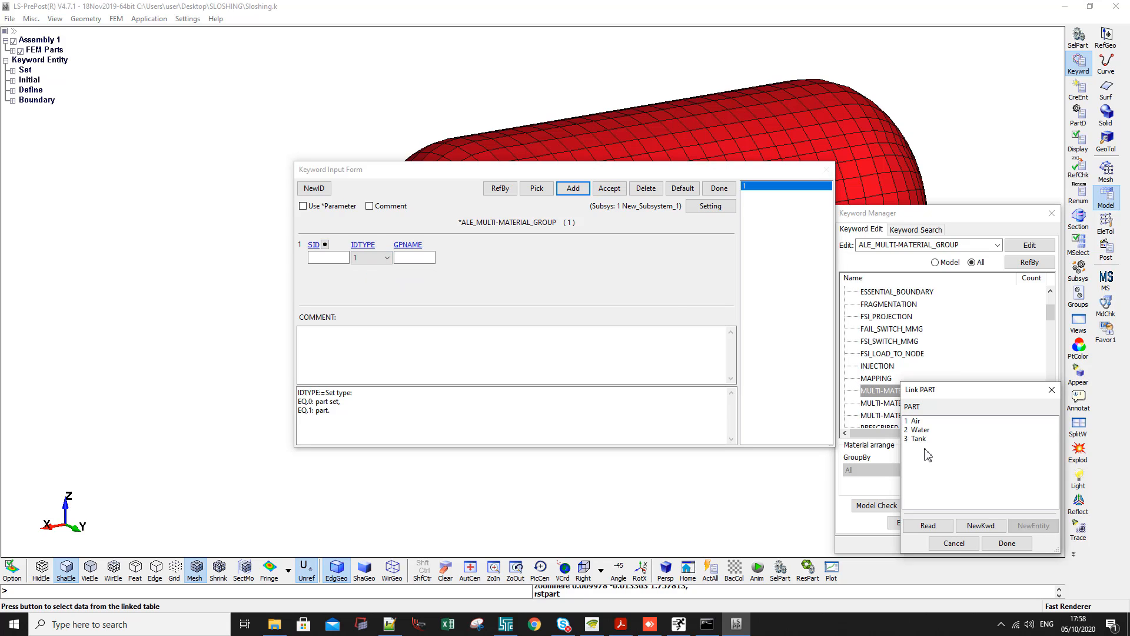
pyautogui.doubleClick(918, 430)
pyautogui.click(409, 257)
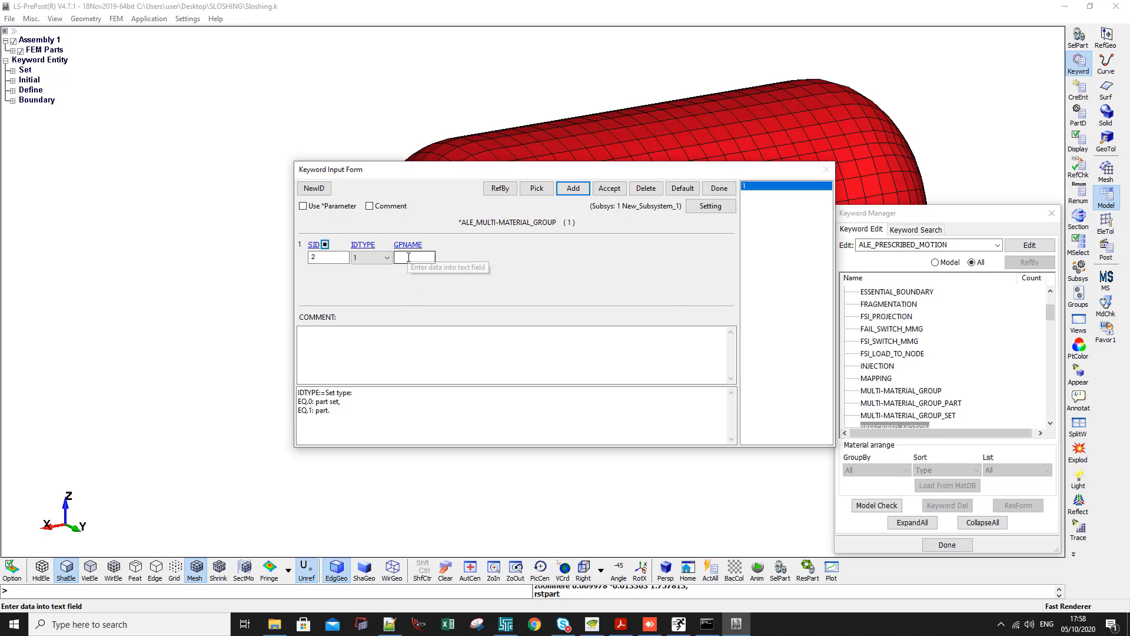
pyautogui.click(409, 257)
pyautogui.write('WATER')
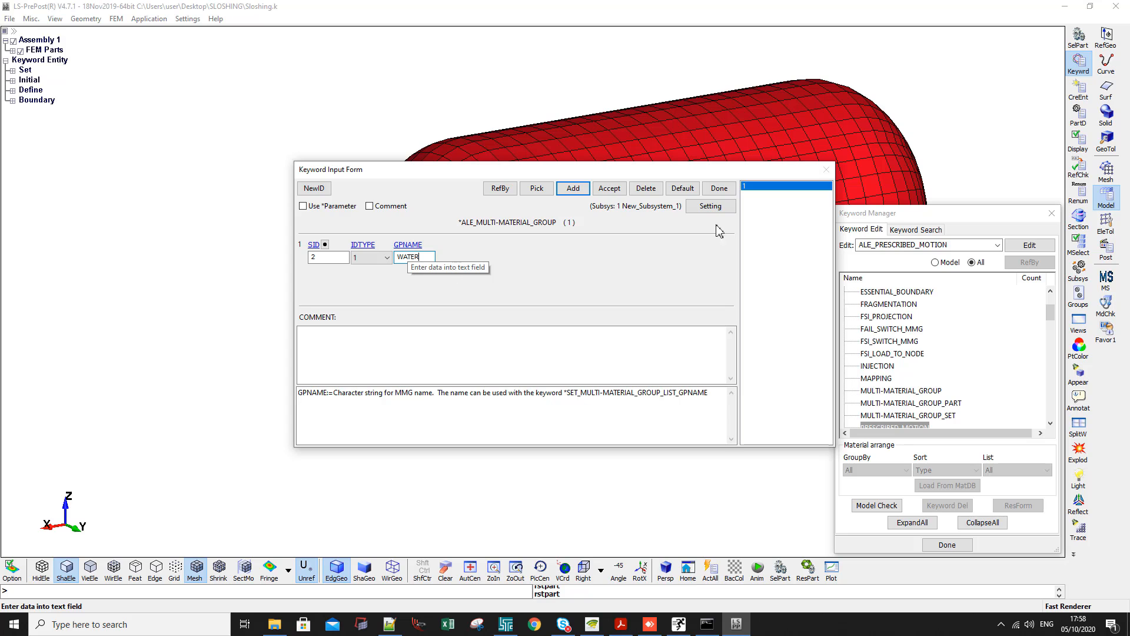
pyautogui.click(609, 188)
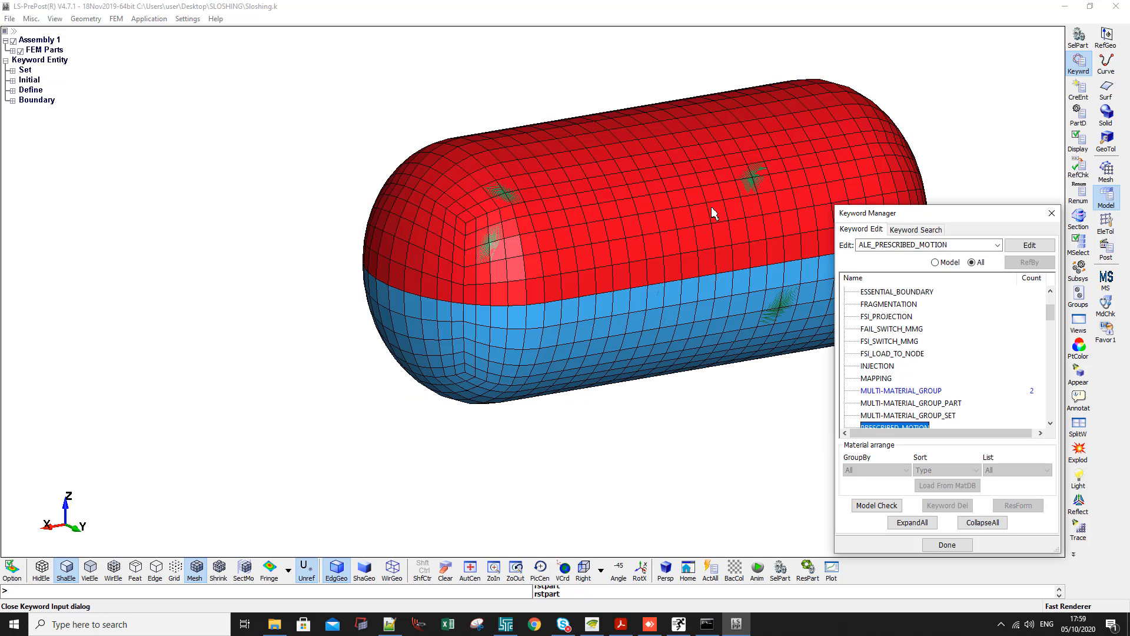
pyautogui.click(719, 188)
# Open part selection and display only part 3 Tank
pyautogui.keyDown('shift'); pyautogui.moveTo(585, 320); pyautogui.dragTo(677, 412); pyautogui.keyUp('shift')
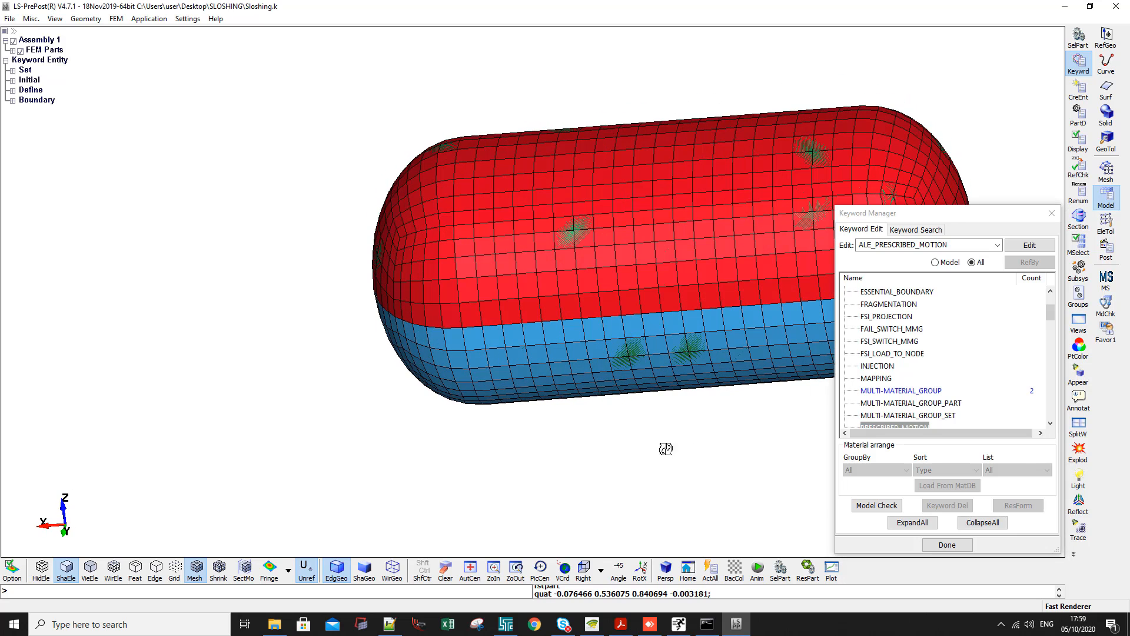
pyautogui.keyDown('shift'); pyautogui.moveTo(663, 449); pyautogui.dragTo(565, 375); pyautogui.keyUp('shift')
pyautogui.keyDown('shift'); pyautogui.moveTo(708, 372); pyautogui.dragTo(665, 366, button='middle'); pyautogui.keyUp('shift')
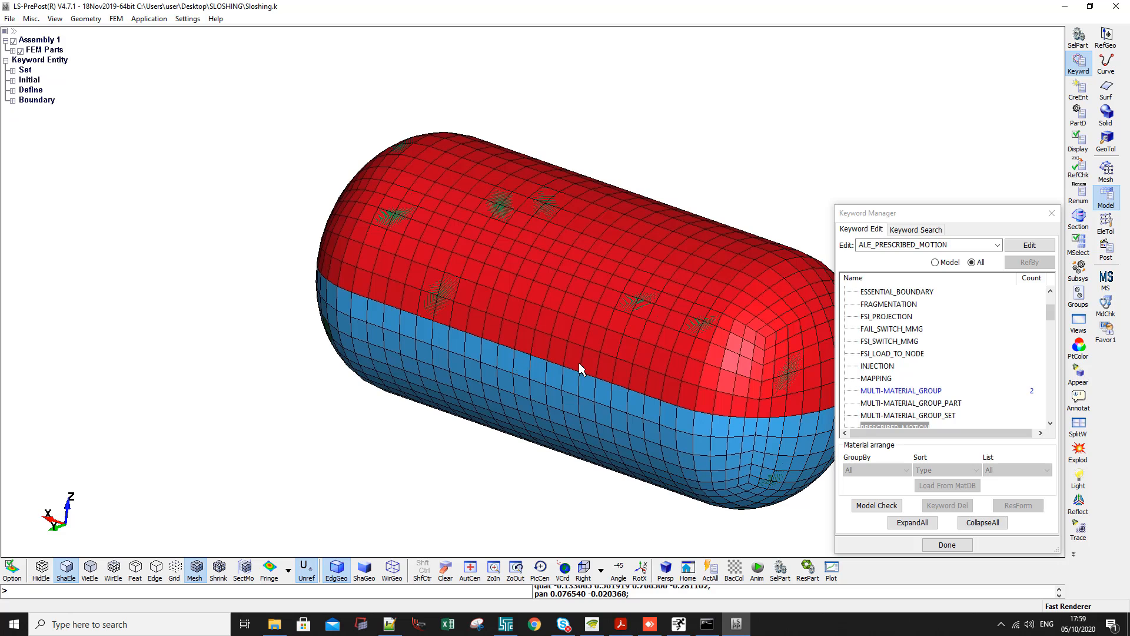
pyautogui.keyDown('shift'); pyautogui.moveTo(580, 365); pyautogui.dragTo(570, 353); pyautogui.keyUp('shift')
pyautogui.keyDown('shift'); pyautogui.moveTo(514, 301); pyautogui.dragTo(590, 369); pyautogui.keyUp('shift')
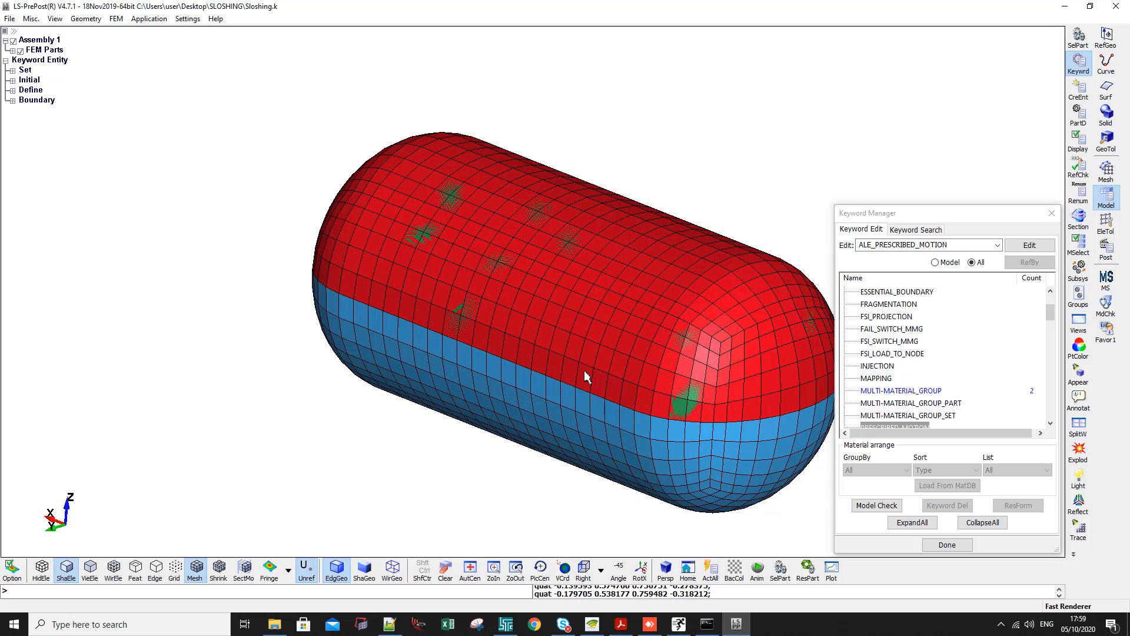
pyautogui.press('F2')
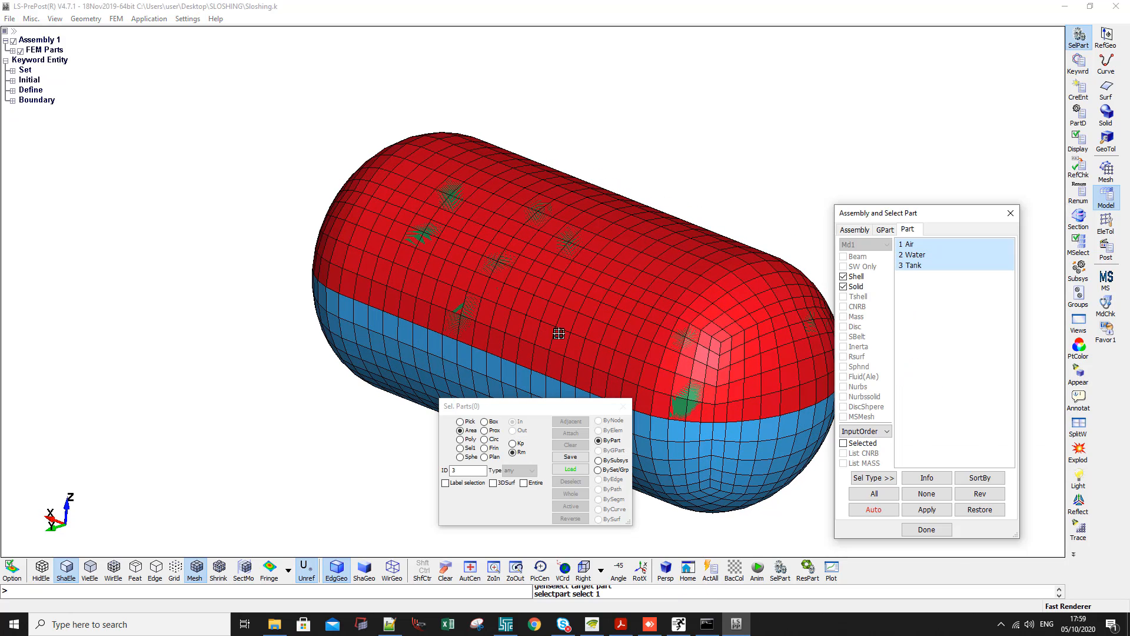
pyautogui.click(930, 265)
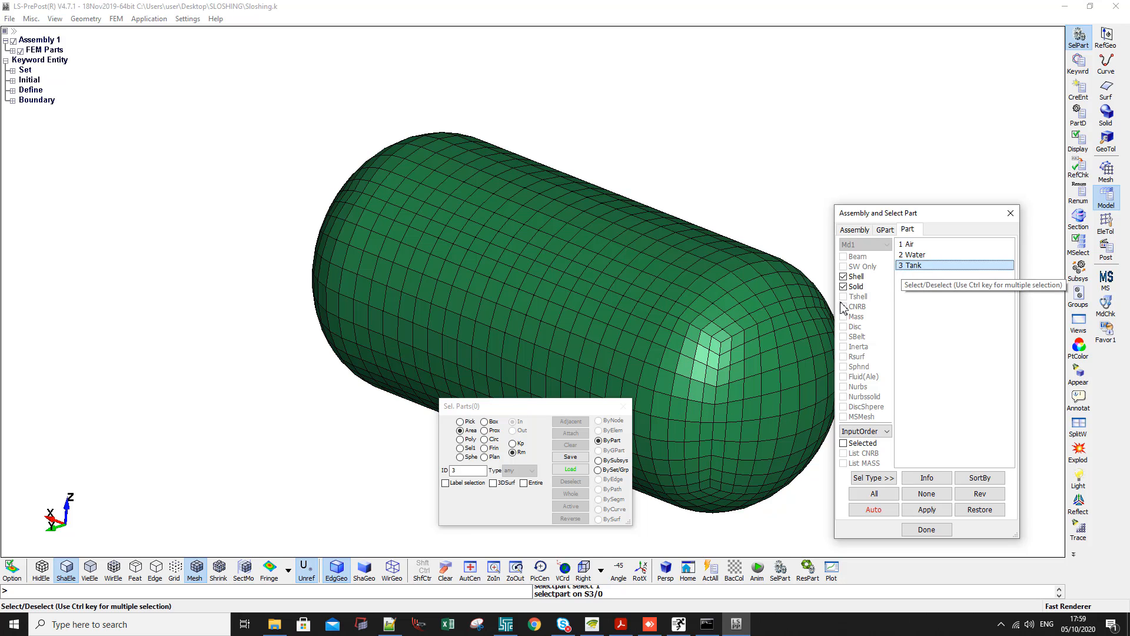
pyautogui.scroll(-2, 664, 245)
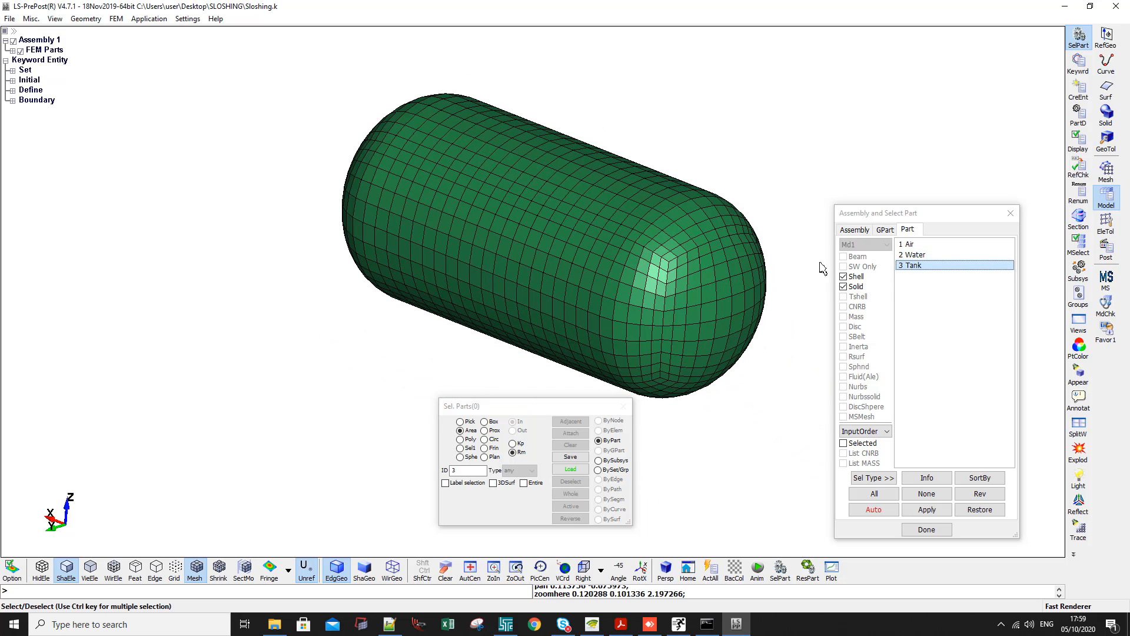
# Start identifying nodes on the tank and pick nodes 22768, 23061 and 23038 where the cylinder meets the domed end
pyautogui.click(1107, 227)
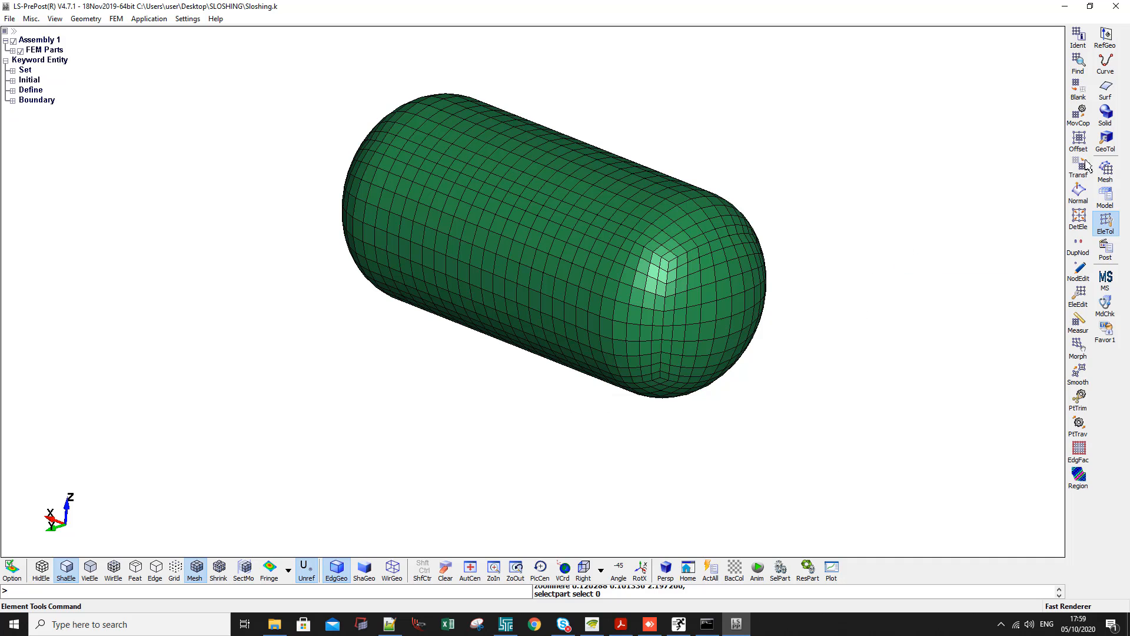
pyautogui.click(1078, 37)
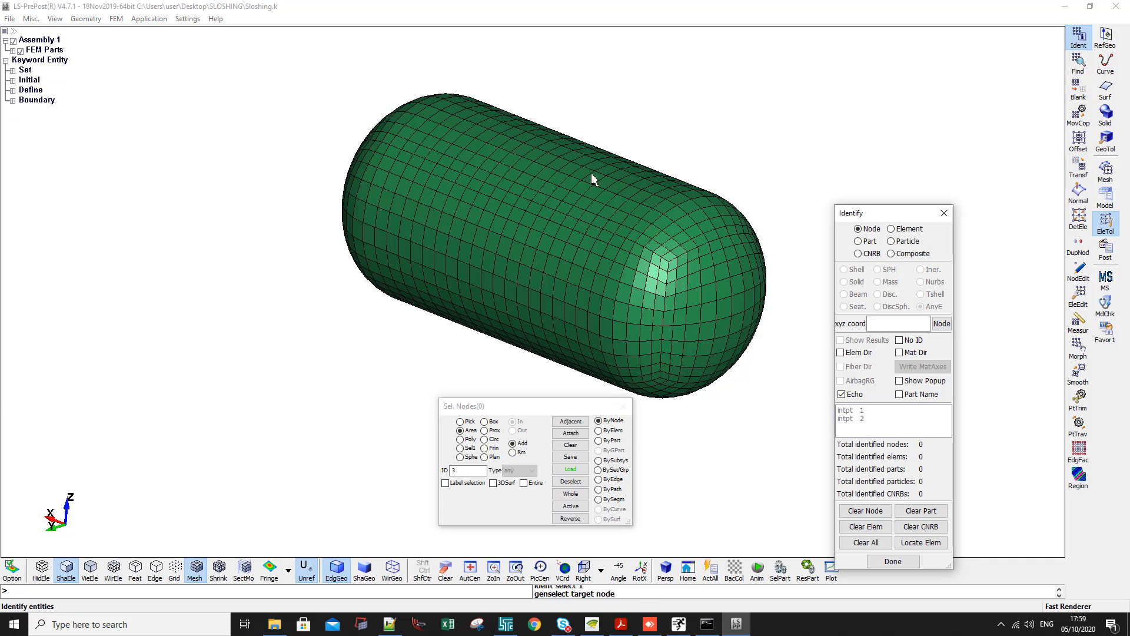
pyautogui.scroll(8, 593, 179)
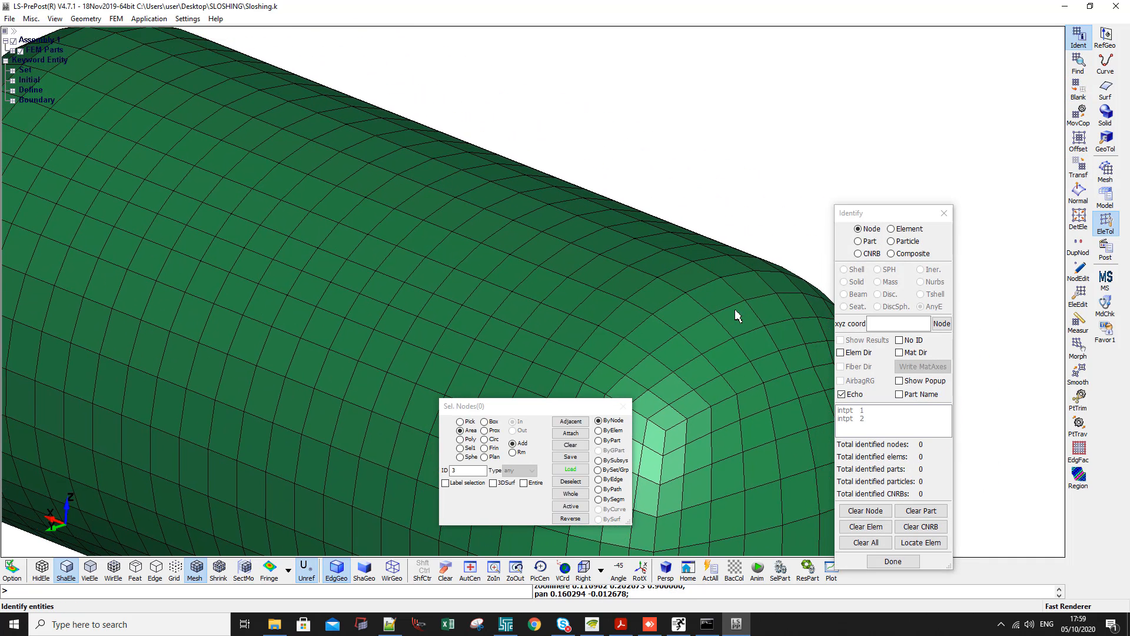
pyautogui.scroll(3, 733, 309)
pyautogui.click(662, 228)
pyautogui.click(717, 258)
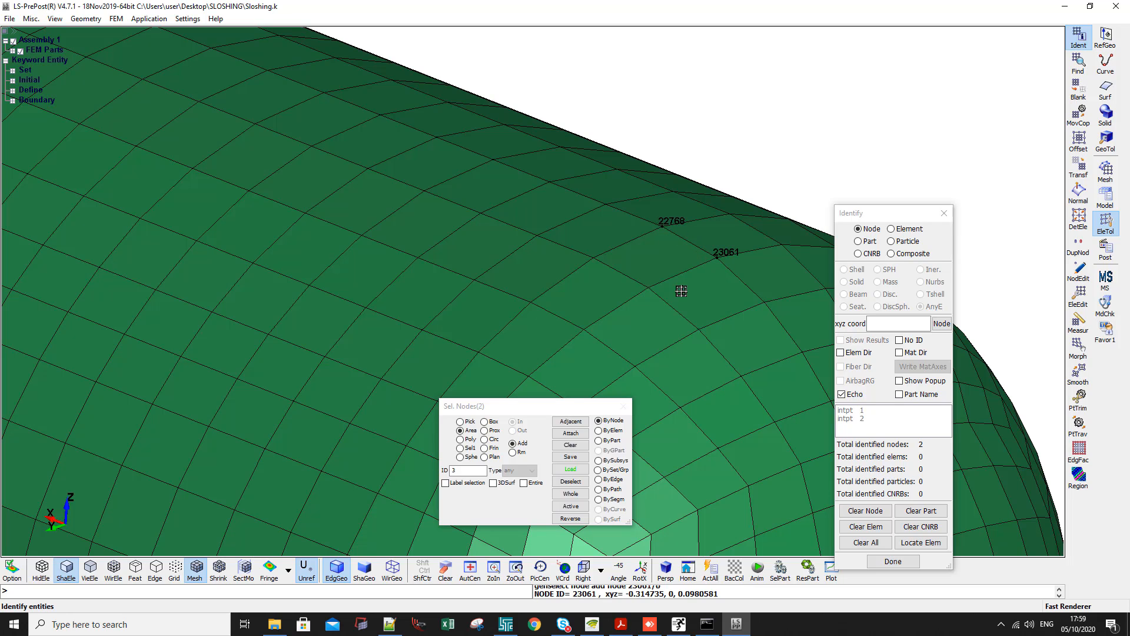
pyautogui.click(662, 289)
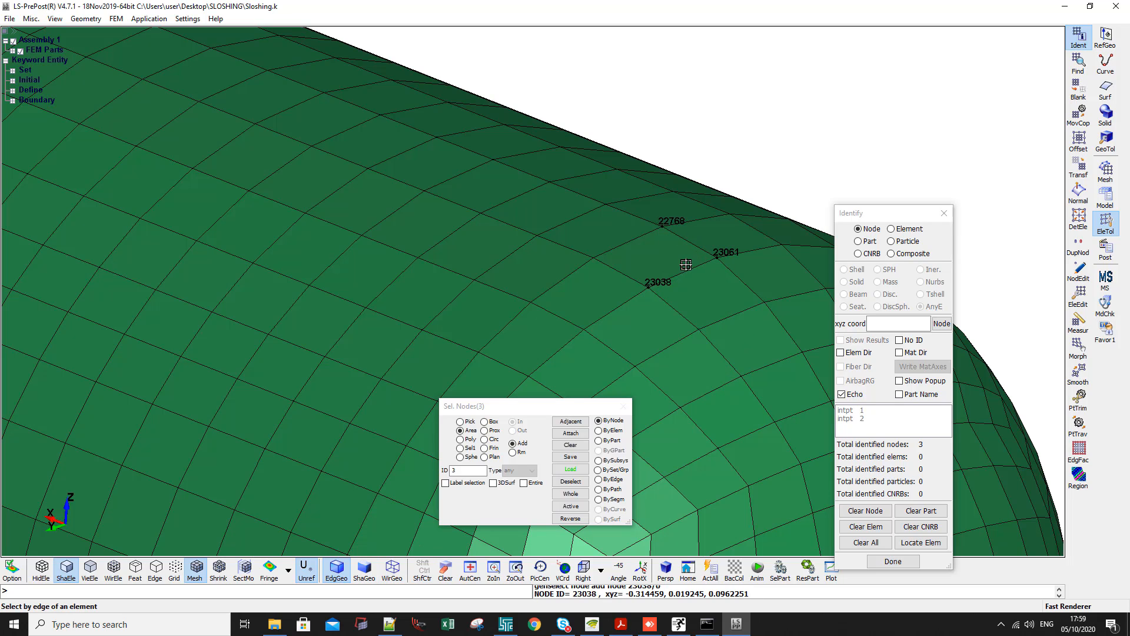
# Hide the mesh lines and replace identified nodes 23061 and 23038 with nodes 22767 and 22788
pyautogui.click(199, 571)
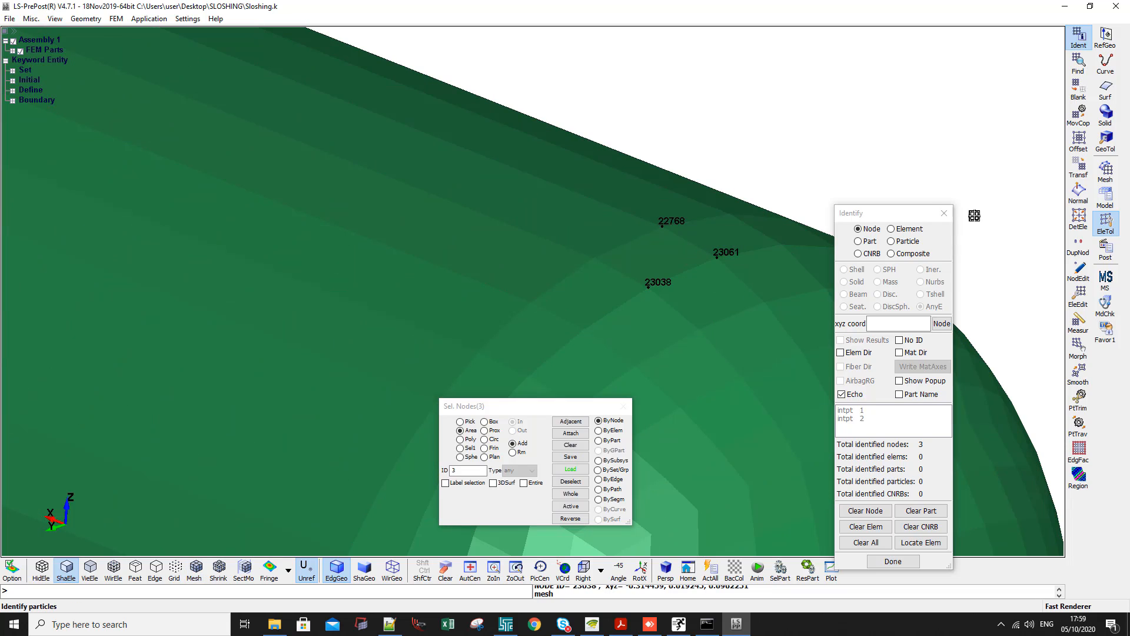
pyautogui.rightClick(717, 257)
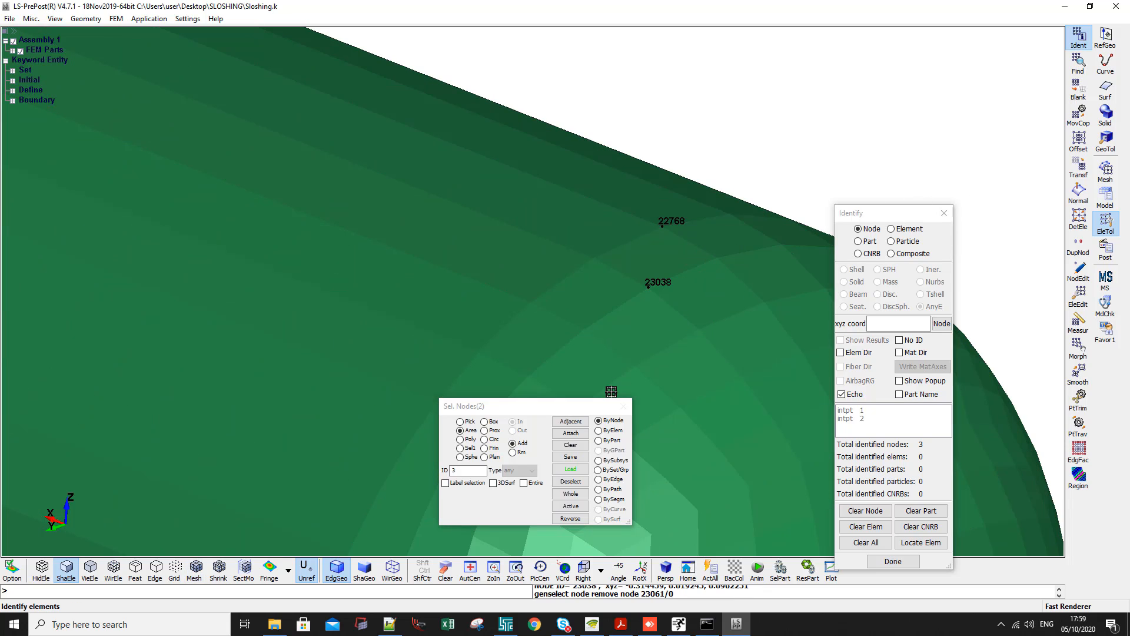
pyautogui.rightClick(653, 285)
pyautogui.click(610, 209)
pyautogui.click(599, 261)
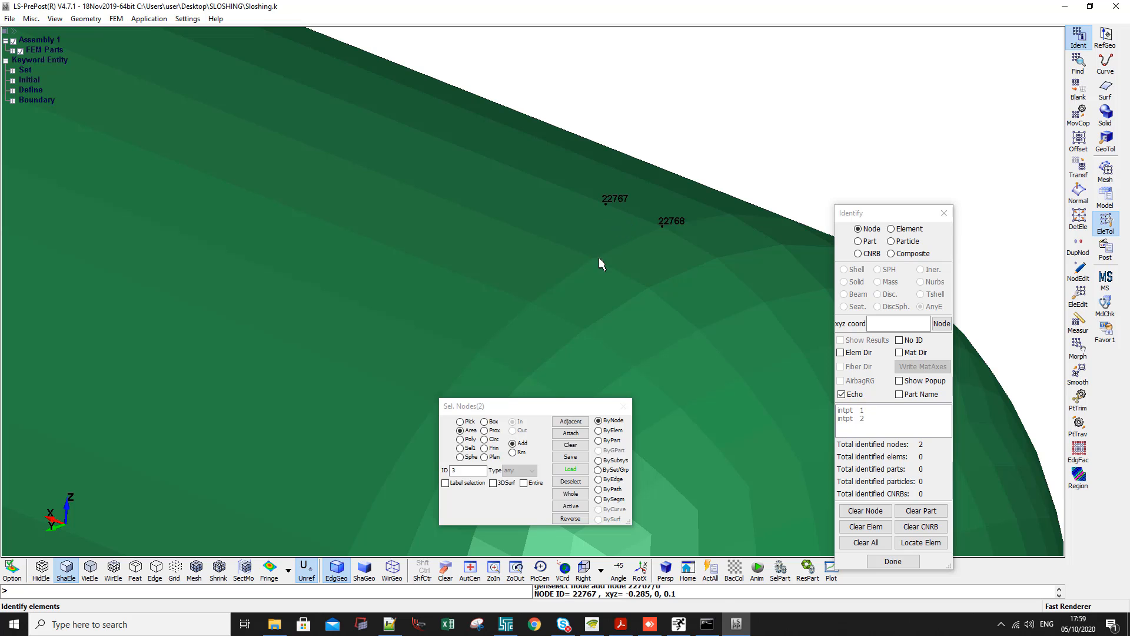
# Switch the model display to edges only, leaving the three identified node labels clear of the dialogs
pyautogui.click(155, 577)
pyautogui.scroll(2, 695, 248)
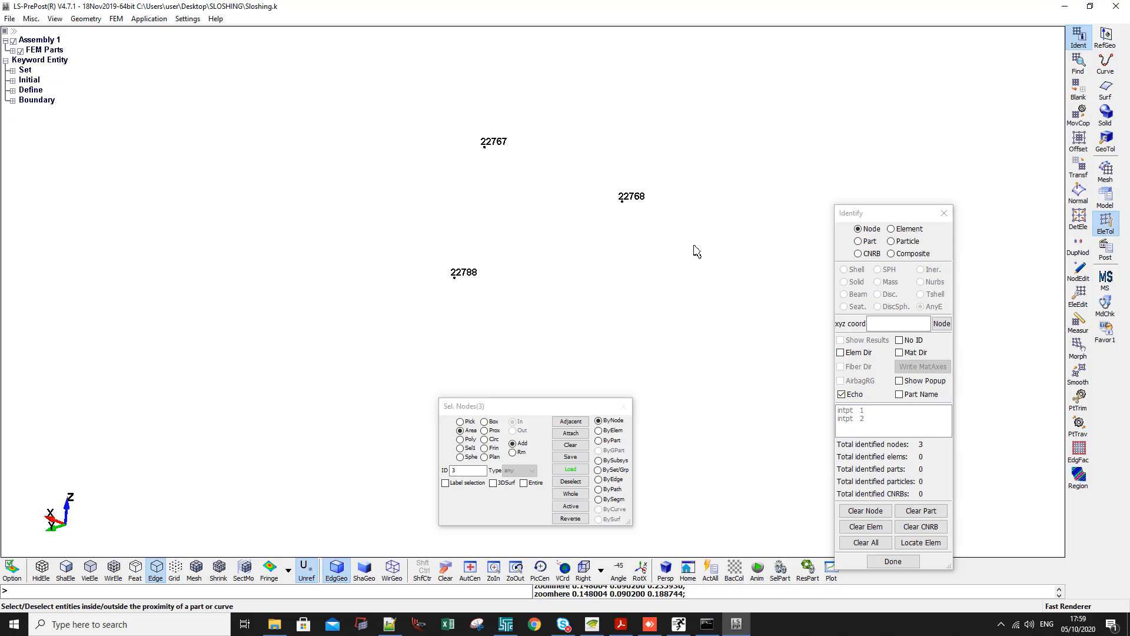
pyautogui.keyDown('shift'); pyautogui.moveTo(801, 103); pyautogui.dragTo(566, 120, button='middle'); pyautogui.keyUp('shift')
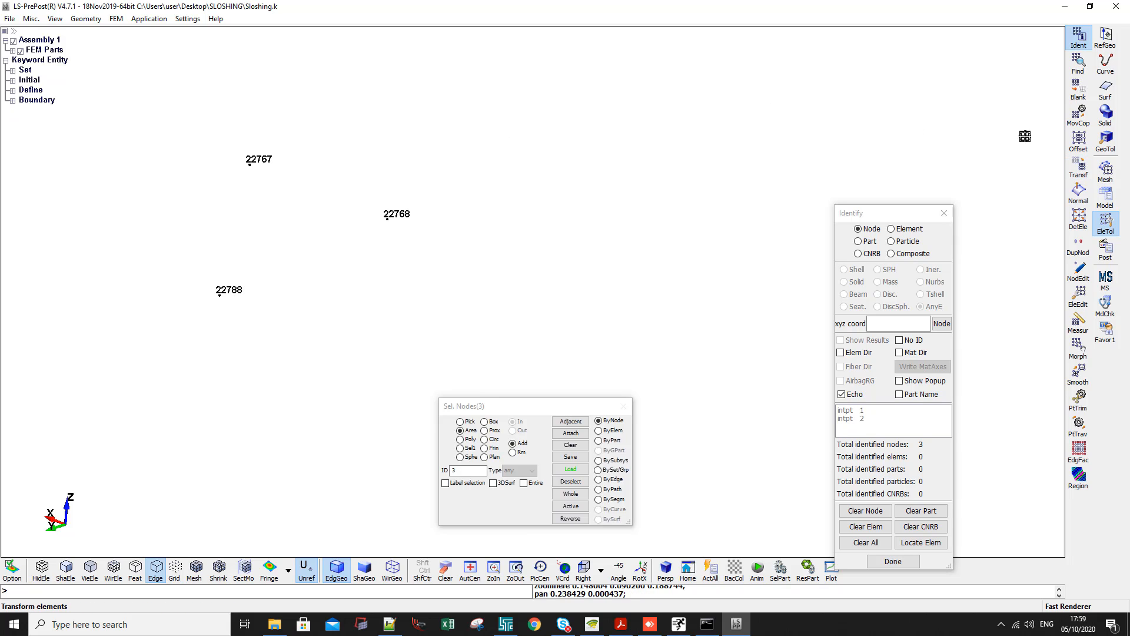
# Open an ALE_REFERENCE_SYSTEM_NODE form from the ALE keyword group
pyautogui.click(1105, 198)
pyautogui.click(1078, 62)
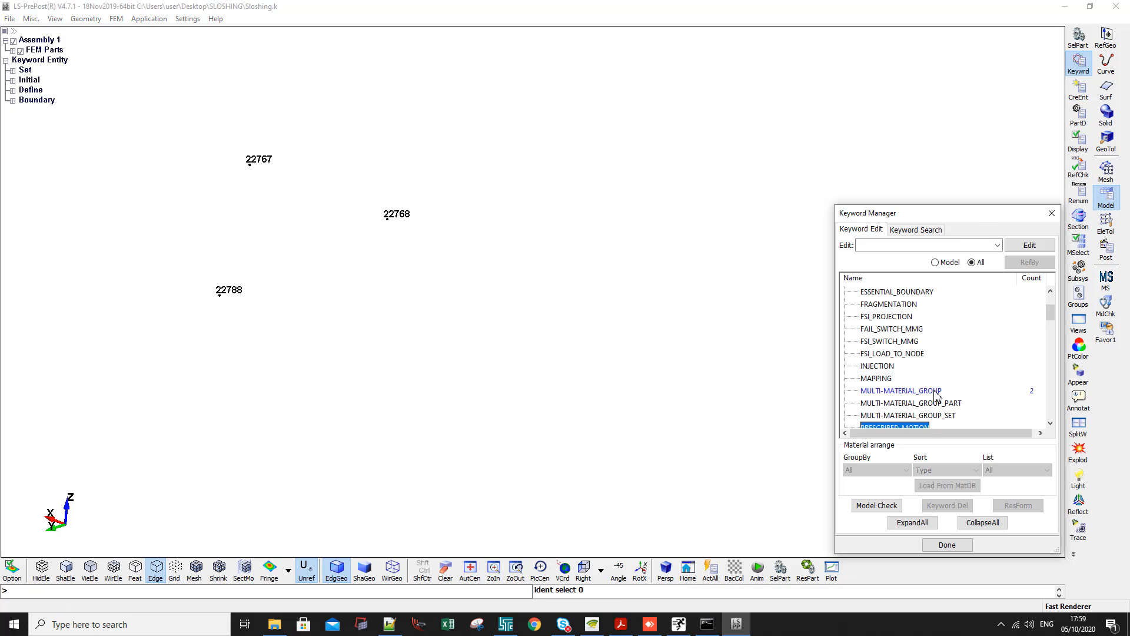
pyautogui.scroll(-2, 938, 389)
pyautogui.scroll(-5, 916, 368)
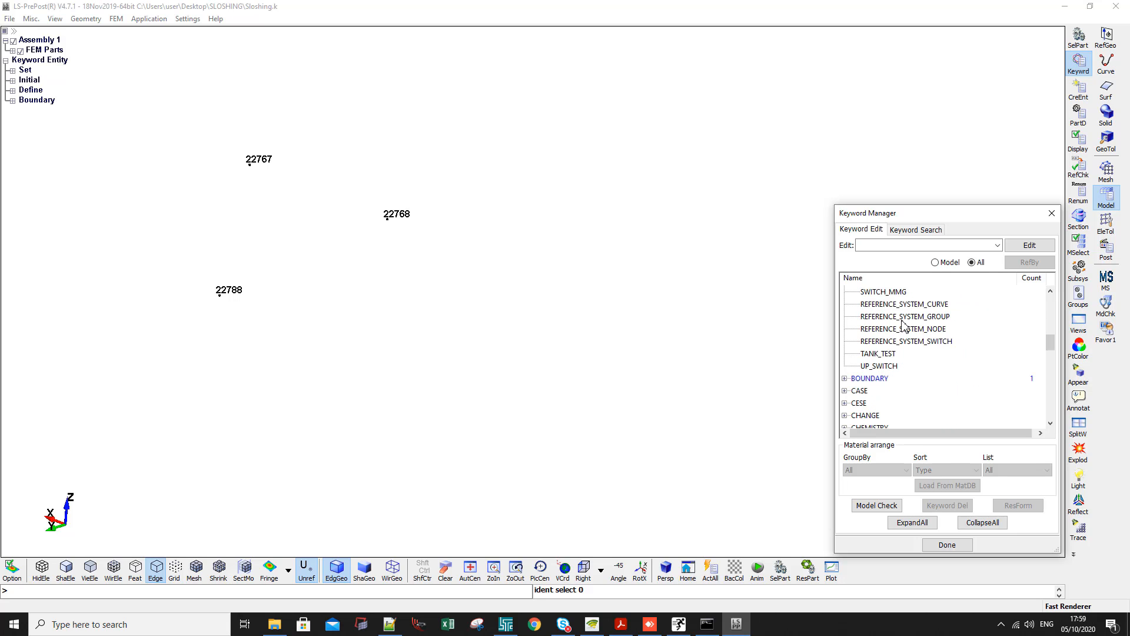
pyautogui.click(885, 329)
pyautogui.doubleClick(894, 334)
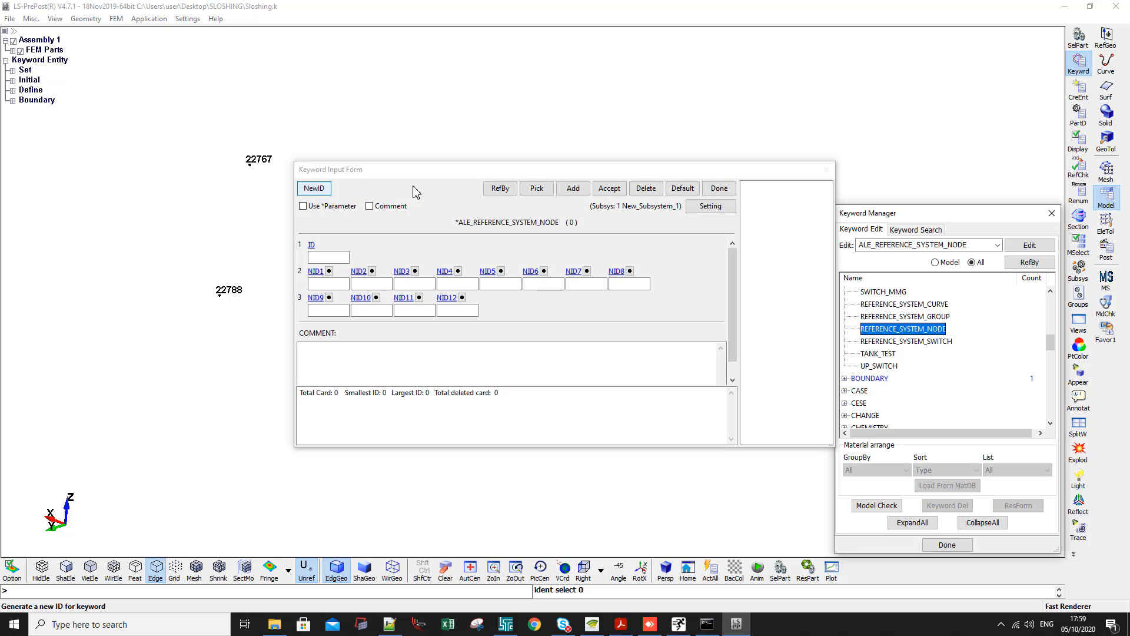
# Define reference system node group 1 with NID1 22768, NID2 22767 and NID3 22788, accept it and close the form
pyautogui.click(314, 188)
pyautogui.moveTo(336, 170); pyautogui.dragTo(573, 155)
pyautogui.click(480, 272)
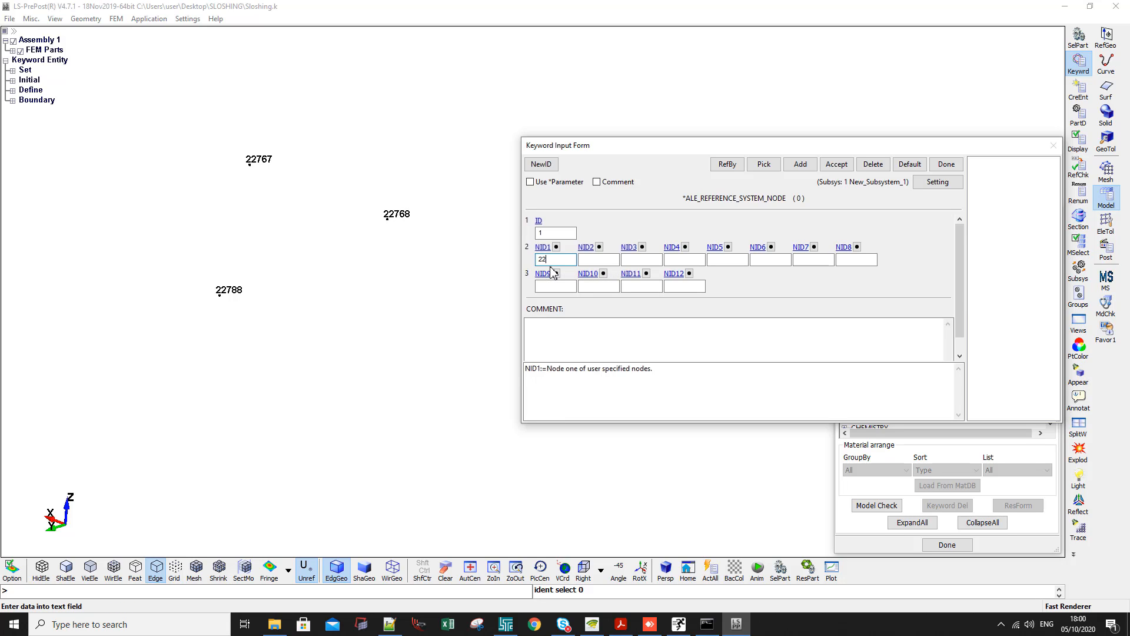
pyautogui.write('768')
pyautogui.press('Tab')
pyautogui.write('22767')
pyautogui.press('Tab')
pyautogui.write('22788')
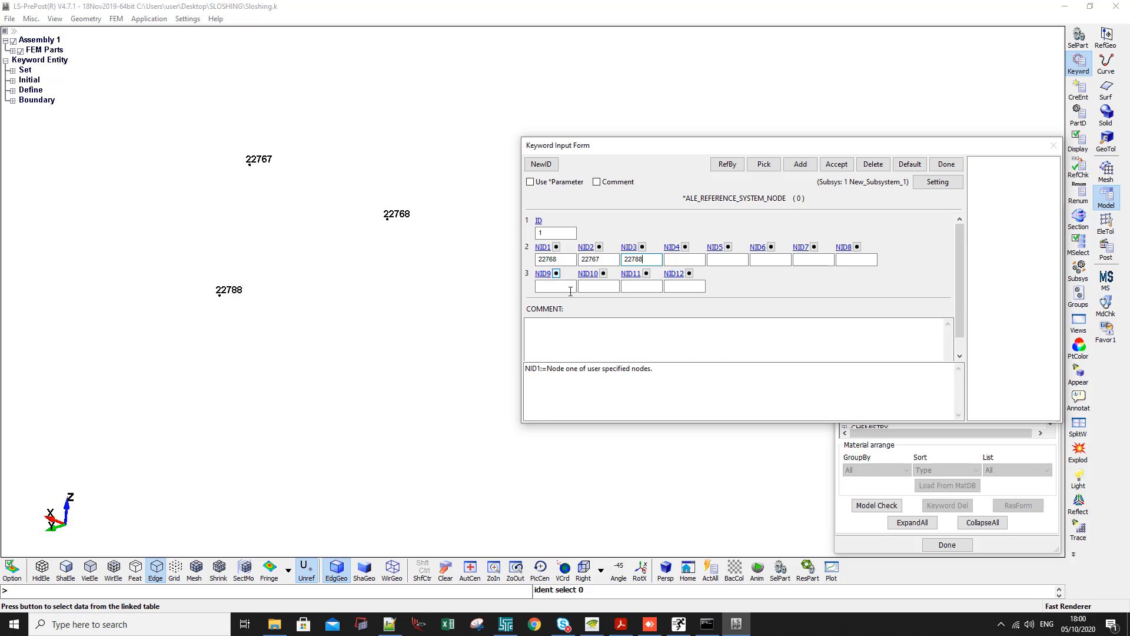
pyautogui.click(836, 164)
pyautogui.click(946, 164)
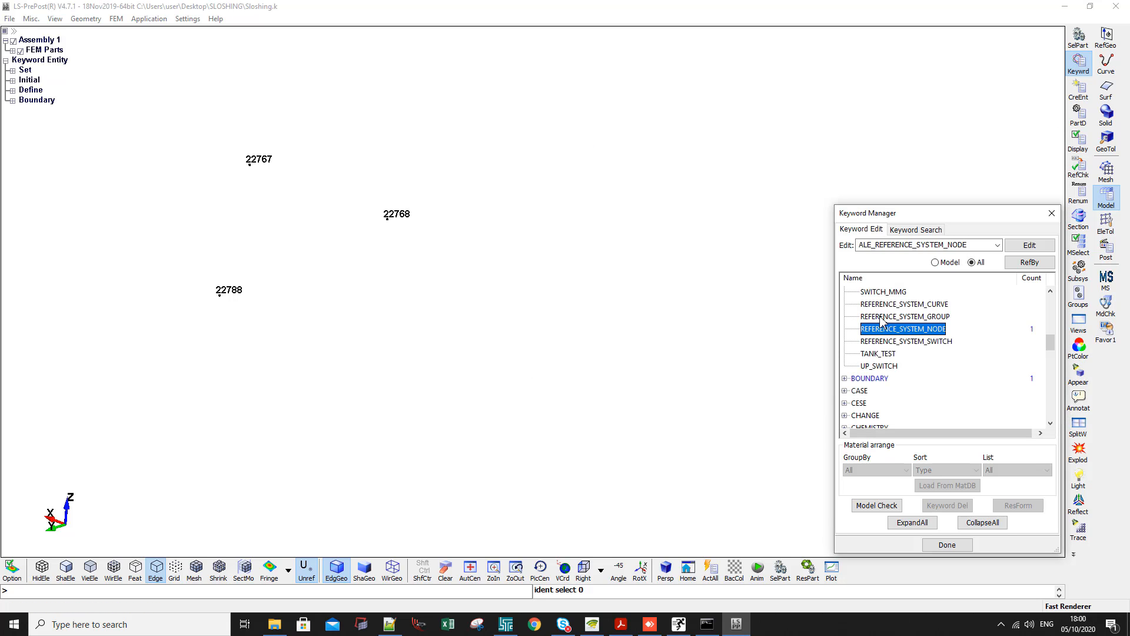
# Start an ALE_REFERENCE_SYSTEM_GROUP linked to part set 1 ALE Parts, with PRTYPE set to 5
pyautogui.doubleClick(882, 316)
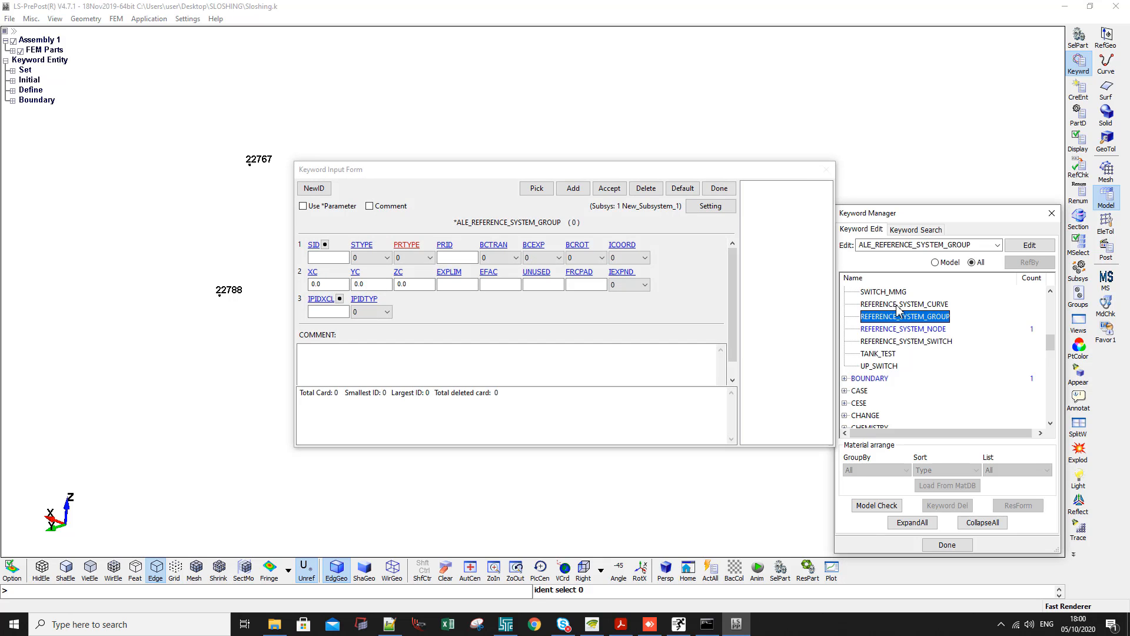
pyautogui.click(573, 188)
pyautogui.click(326, 245)
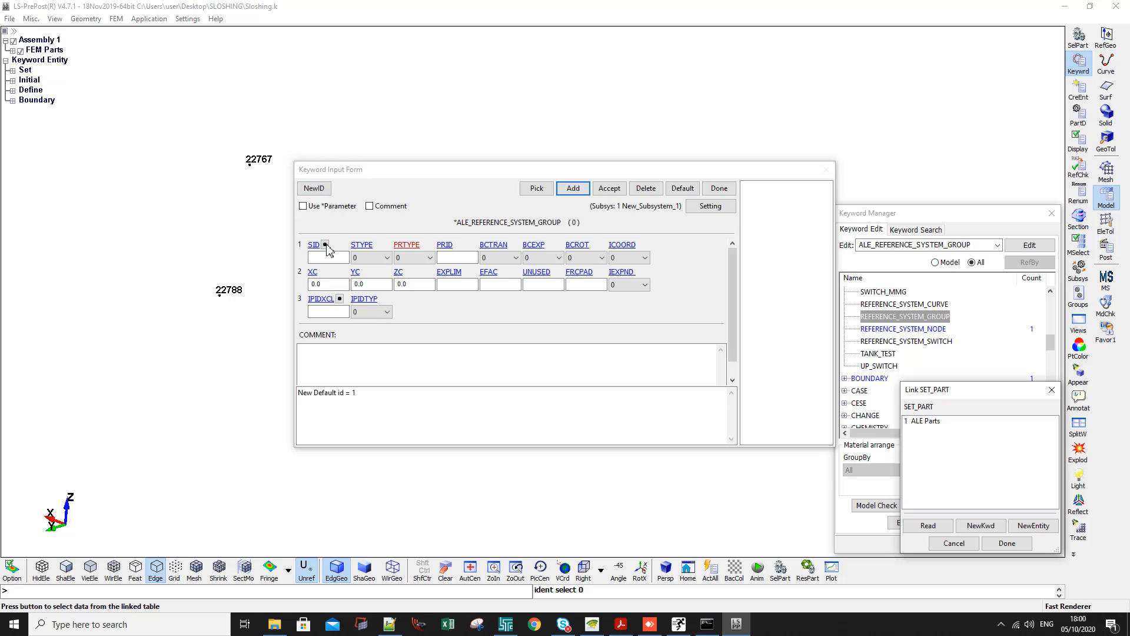
pyautogui.doubleClick(923, 421)
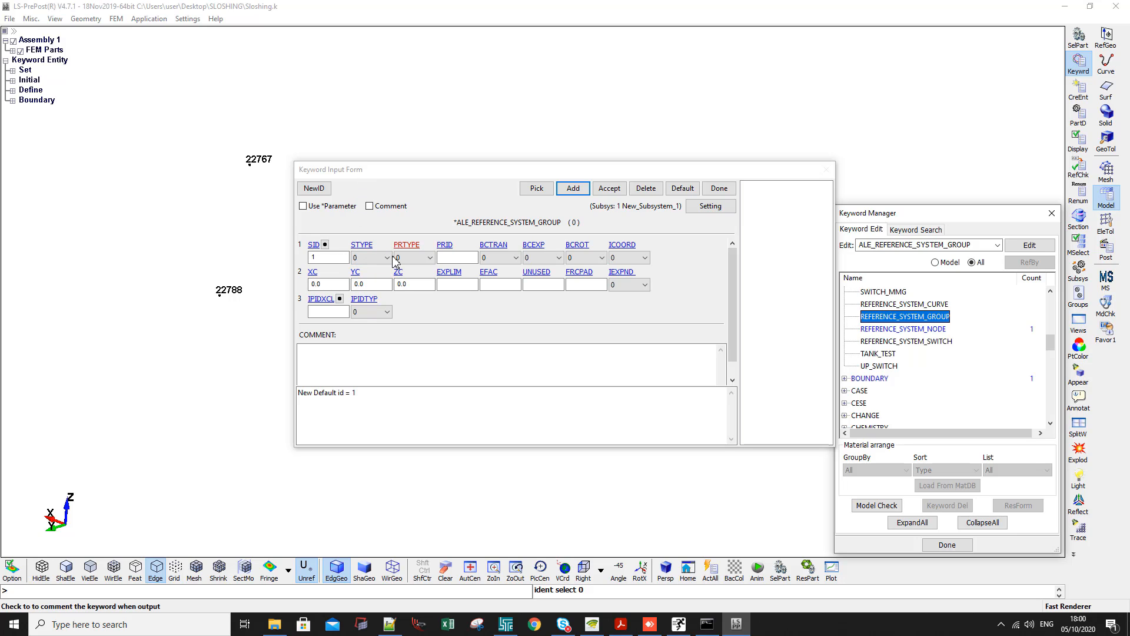
pyautogui.click(412, 257)
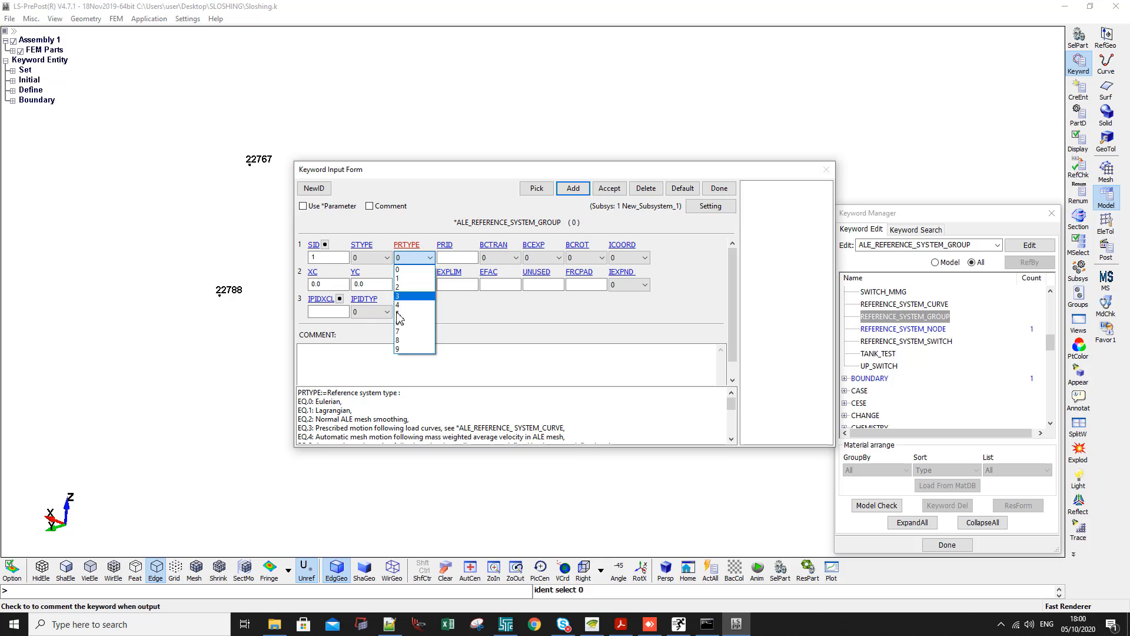
pyautogui.click(399, 314)
pyautogui.moveTo(395, 427); pyautogui.dragTo(394, 430)
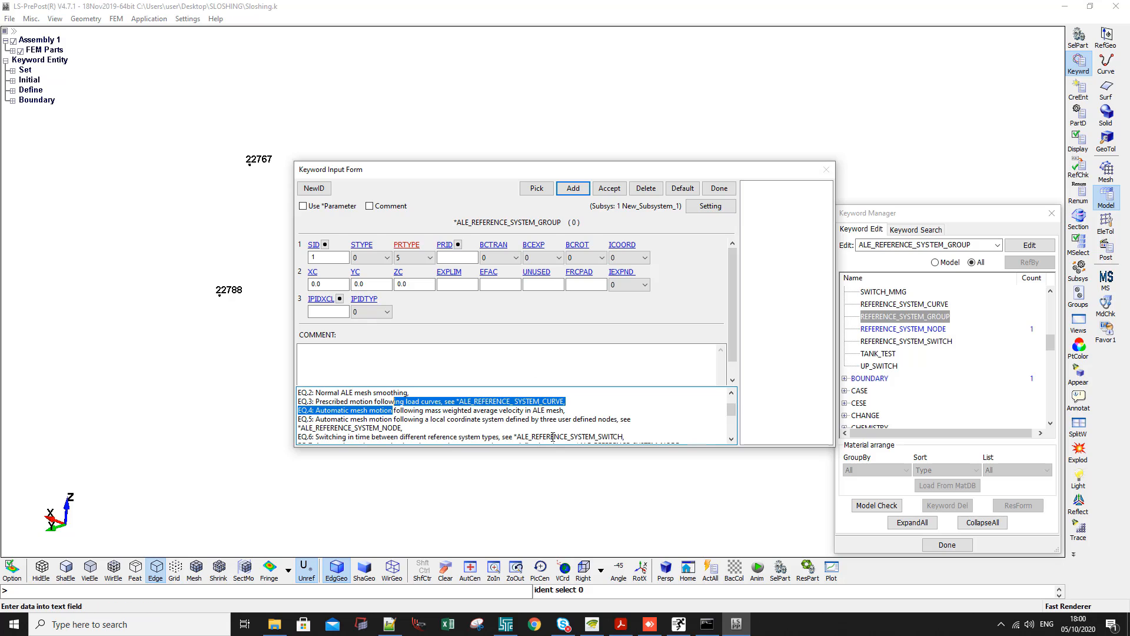
# Link the reference system group's PRID to ALE_REFERENCE_SYSTEM_NODE 1, then accept and close the form
pyautogui.click(459, 254)
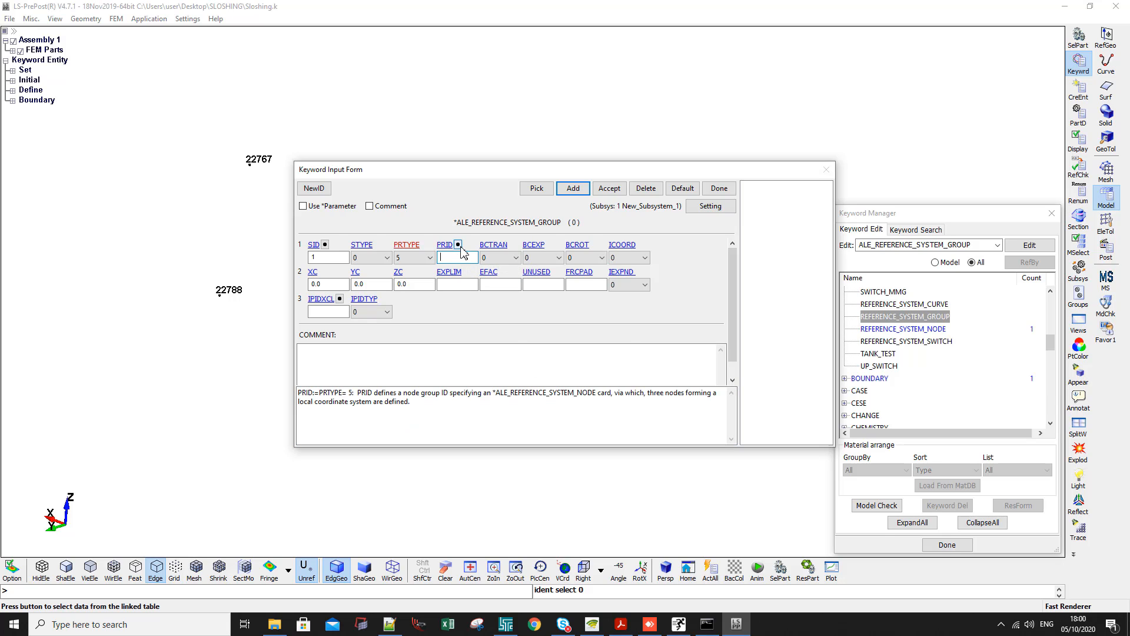
pyautogui.doubleClick(460, 255)
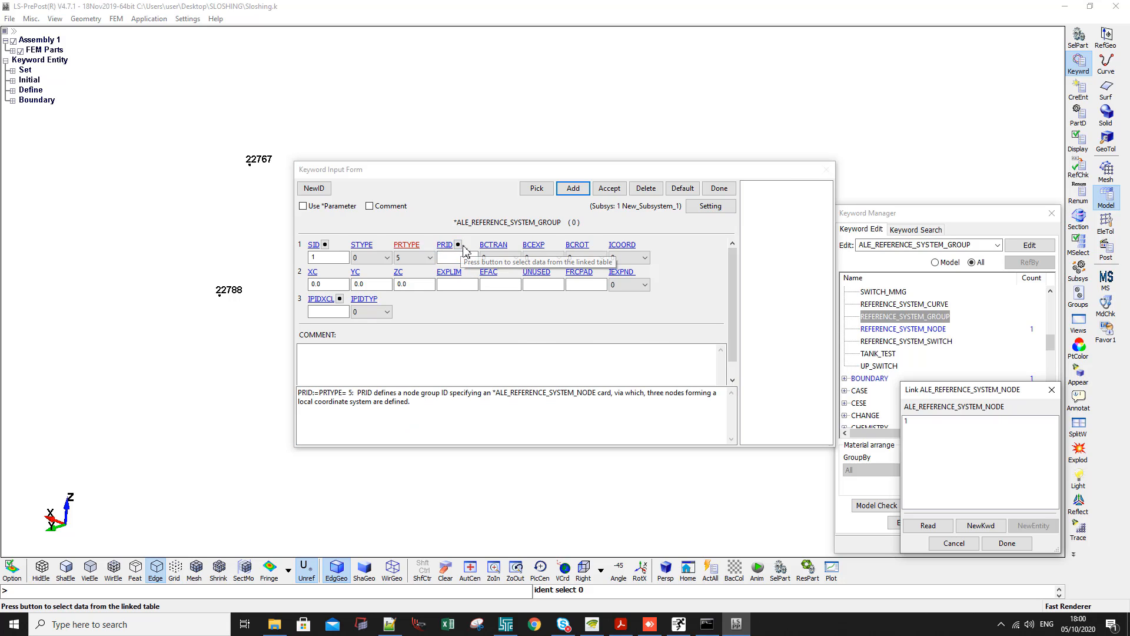
pyautogui.click(914, 422)
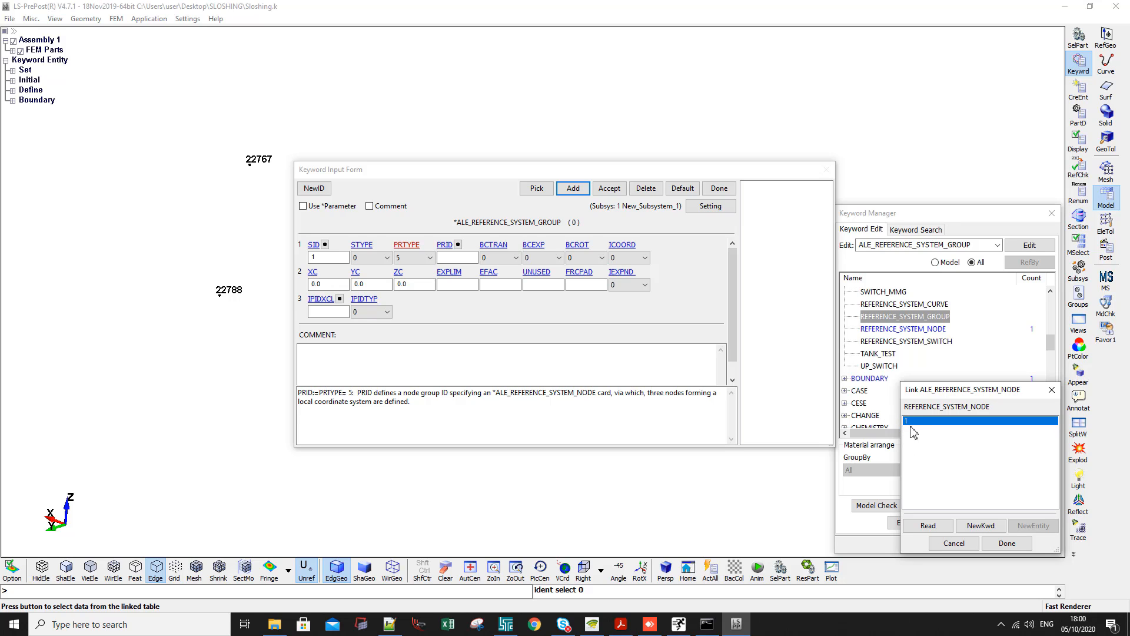
pyautogui.click(1008, 543)
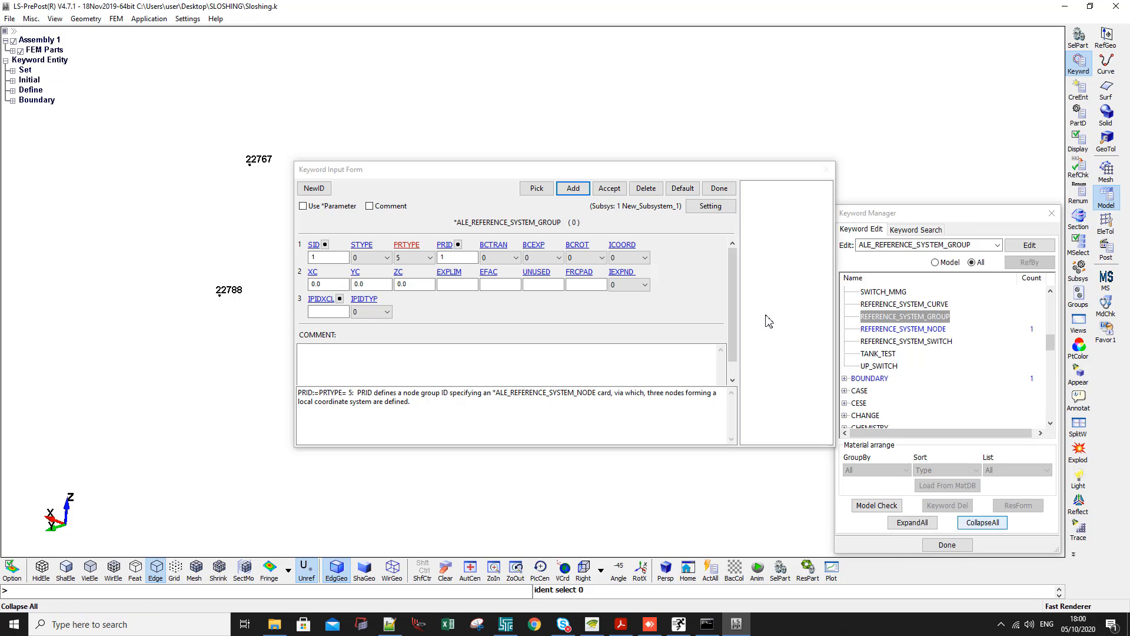
pyautogui.click(610, 188)
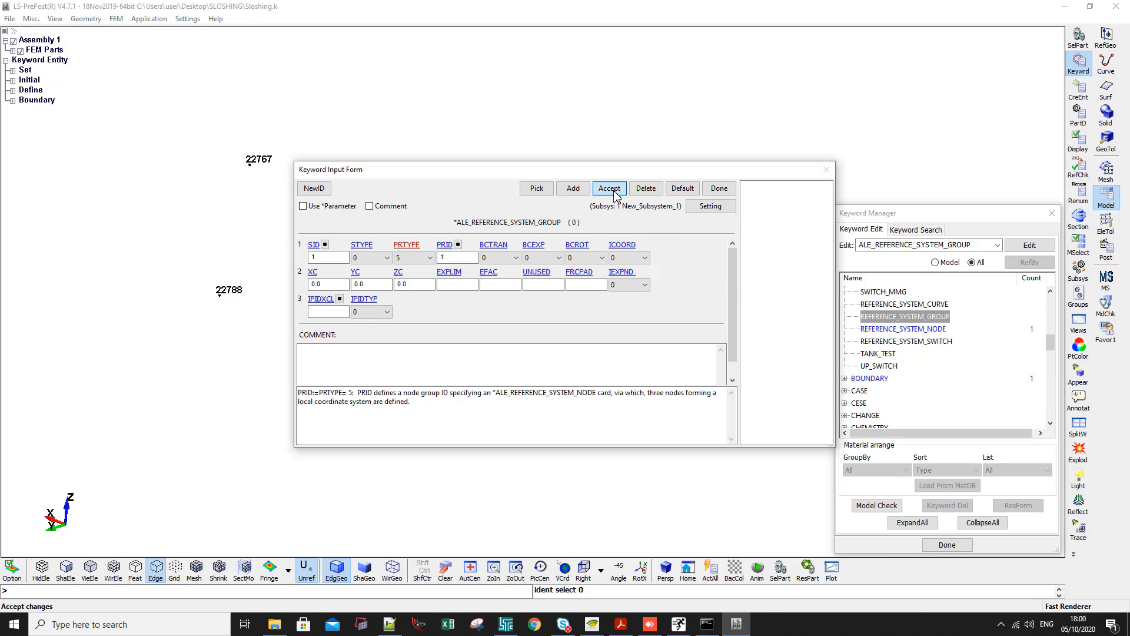
pyautogui.click(719, 187)
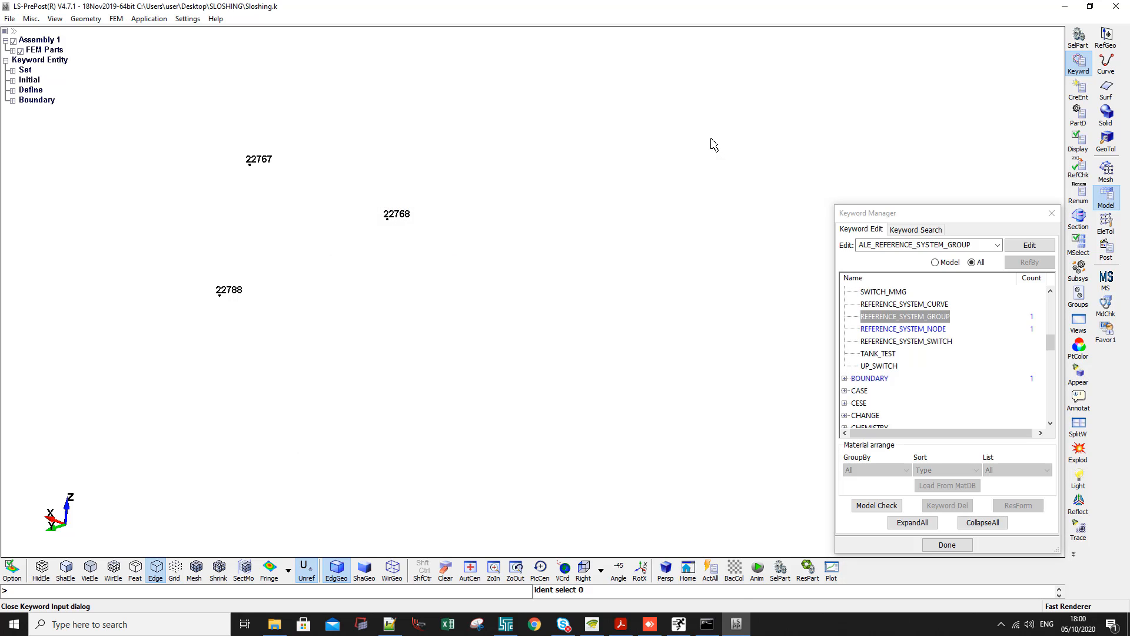
# Run the model's keyword check and inspect the Tank Shell section card under the SECTION warnings
pyautogui.click(882, 507)
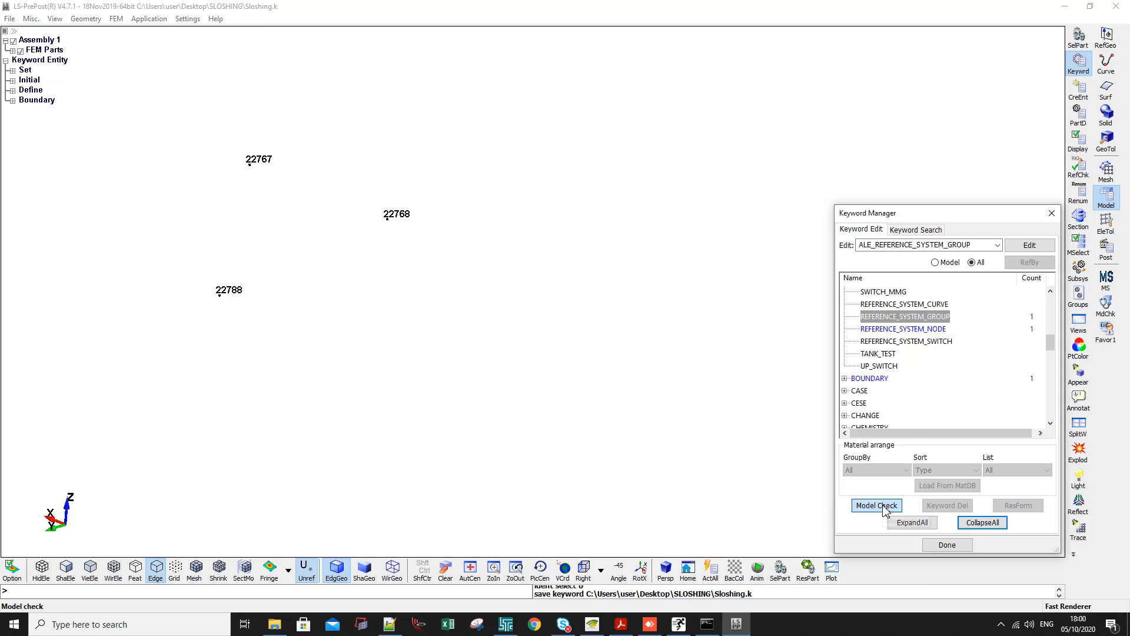
pyautogui.moveTo(896, 216); pyautogui.dragTo(764, 97)
pyautogui.click(786, 115)
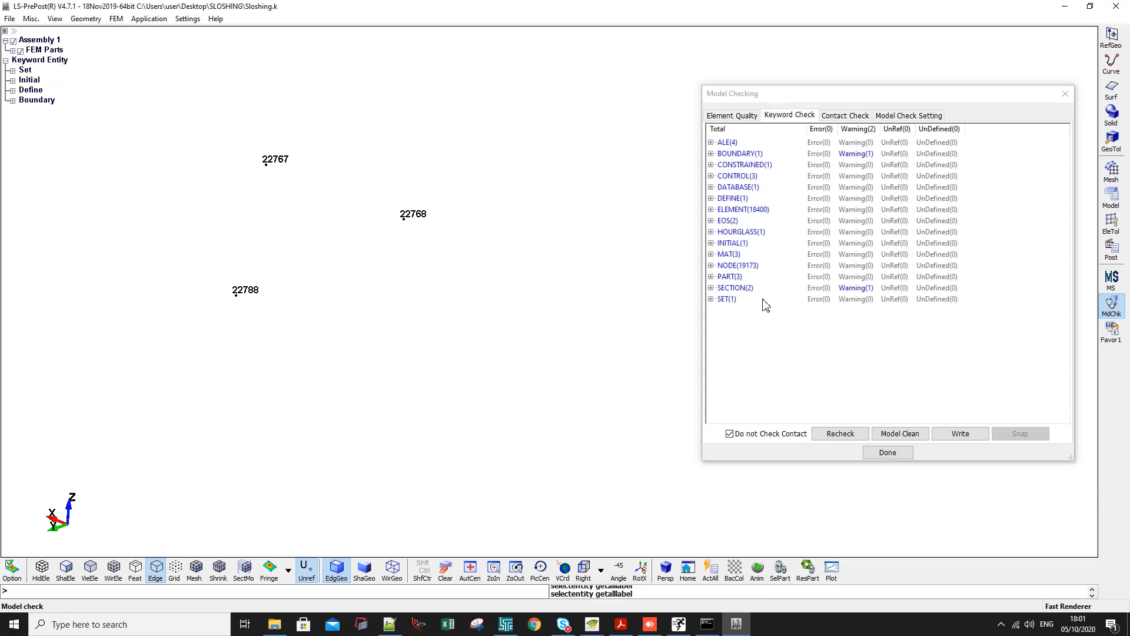
pyautogui.doubleClick(717, 288)
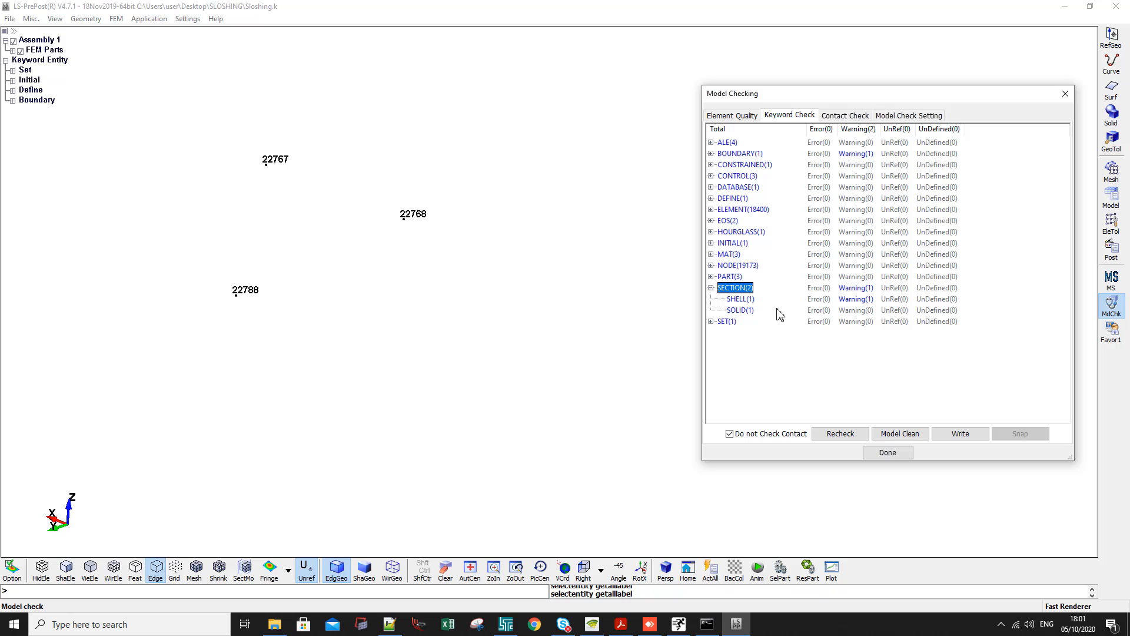
pyautogui.doubleClick(745, 299)
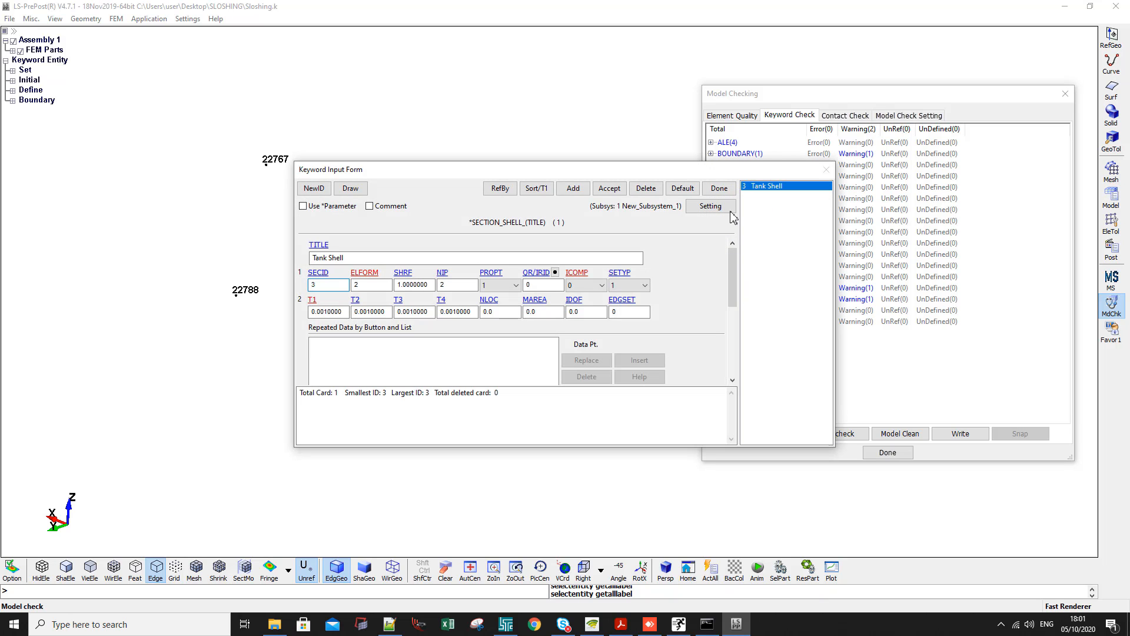
pyautogui.click(719, 188)
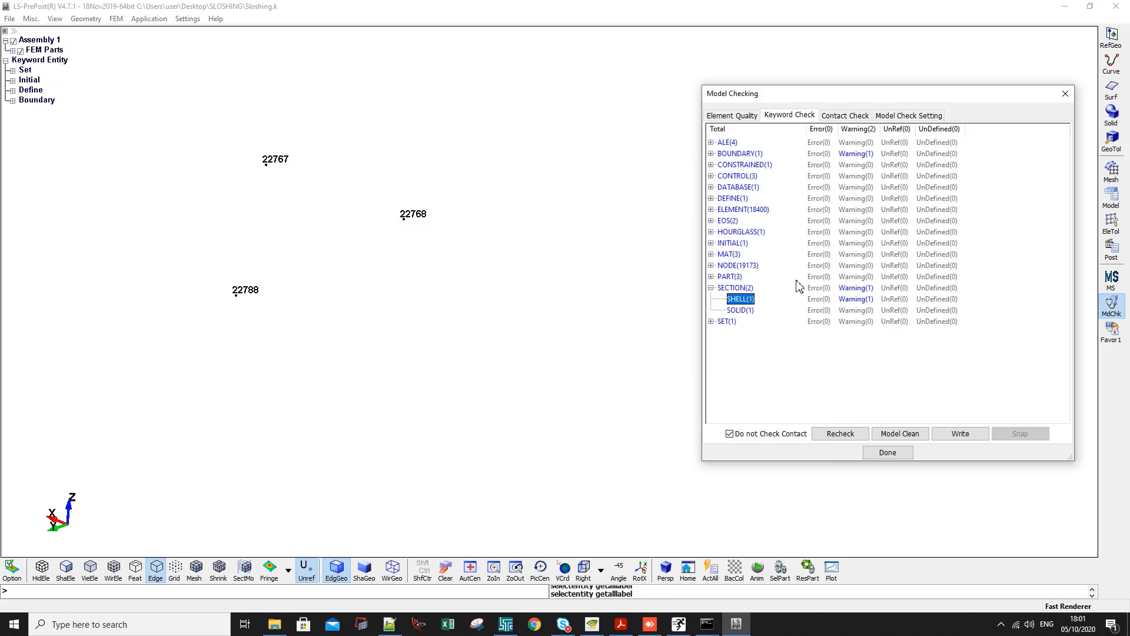
# Read the keyword check warning details for the shell section and the boundary prescribed motion, then return to the Keyword Manager
pyautogui.click(852, 306)
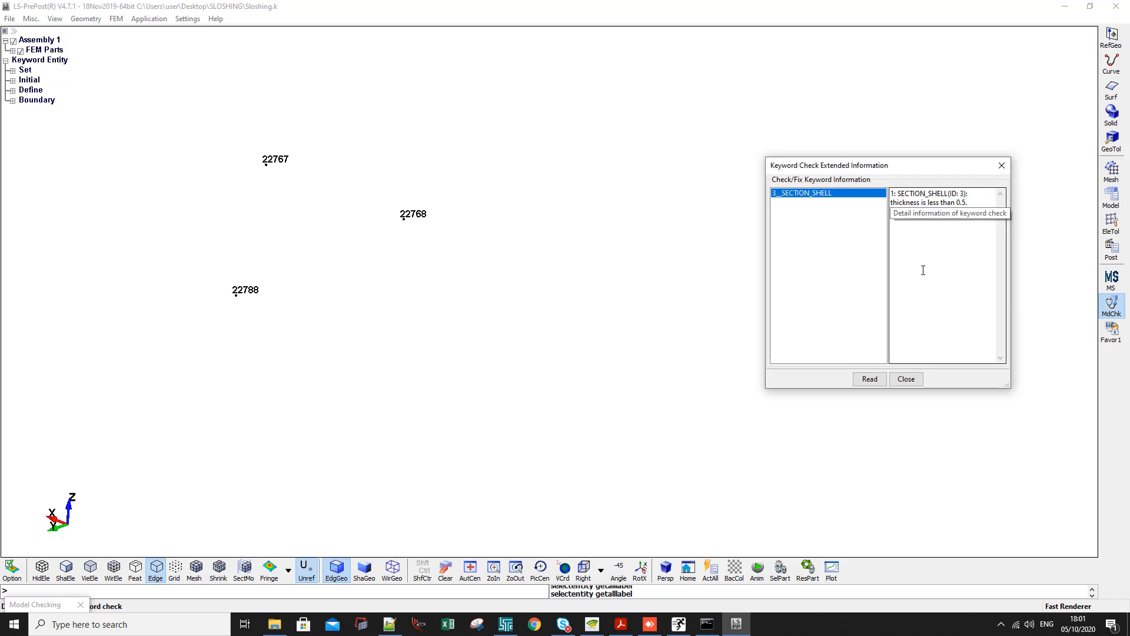
pyautogui.click(1000, 166)
pyautogui.click(857, 155)
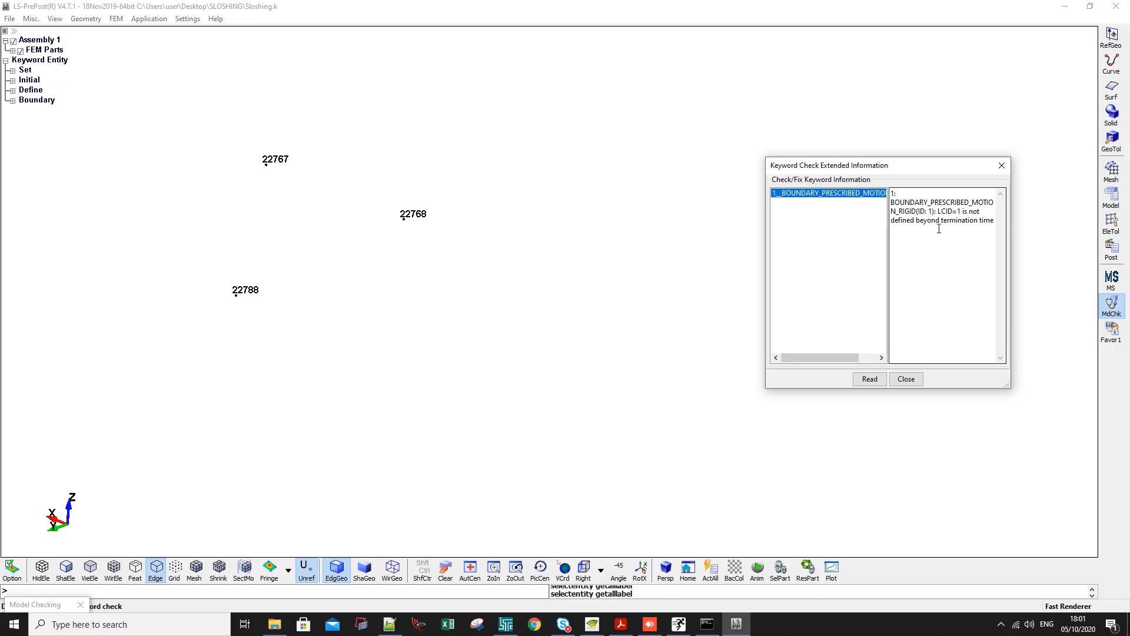
pyautogui.click(1104, 195)
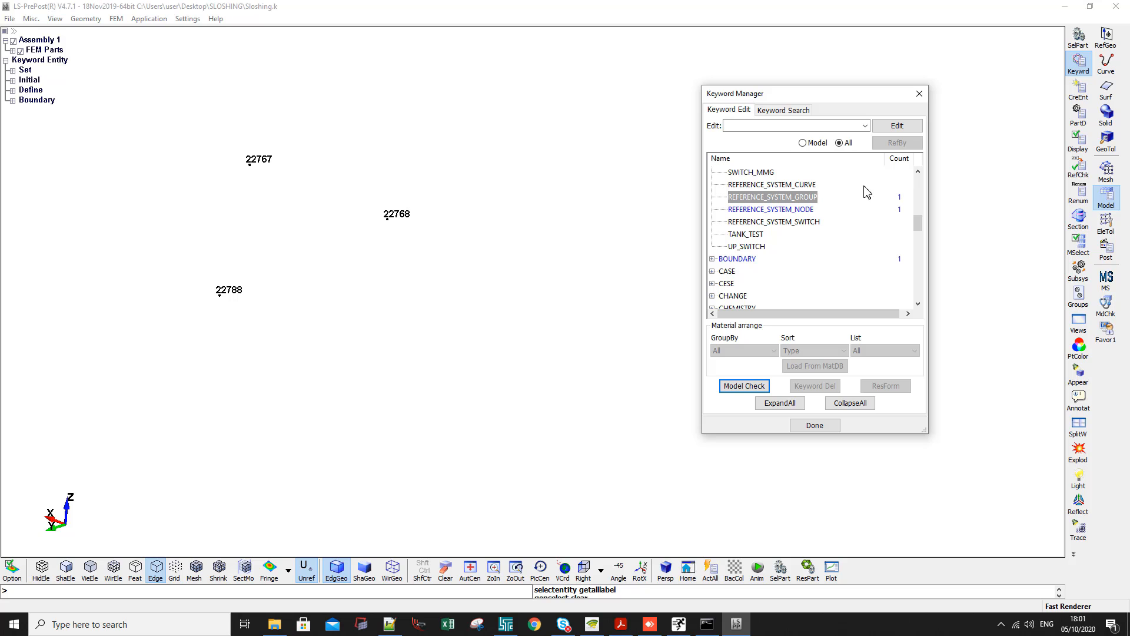
# Change the Velocity curve's third data point to an abscissa of 0.02 with ordinate 0.0, then accept and close the DEFINE_CURVE form
pyautogui.click(803, 143)
pyautogui.scroll(-2, 788, 247)
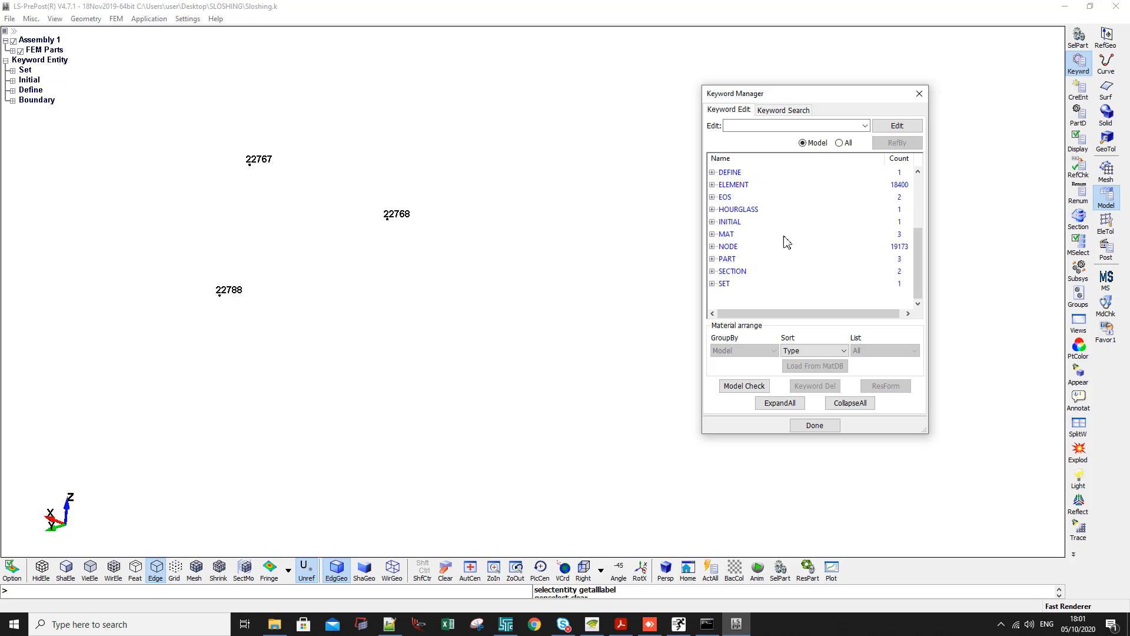
pyautogui.doubleClick(729, 174)
pyautogui.click(743, 187)
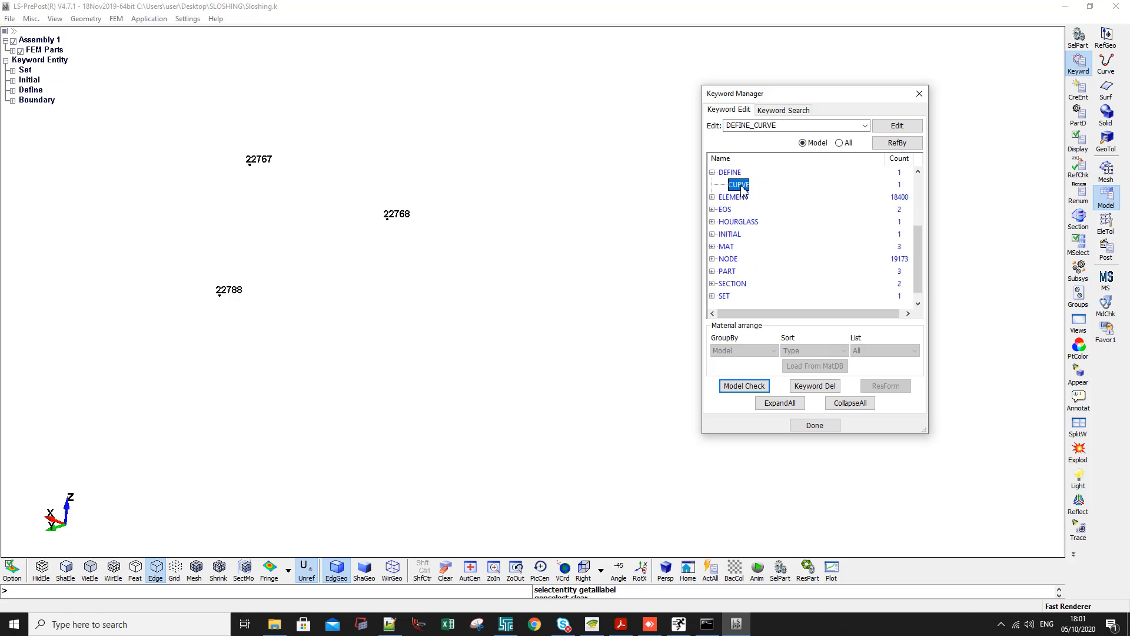
pyautogui.doubleClick(743, 188)
pyautogui.click(331, 364)
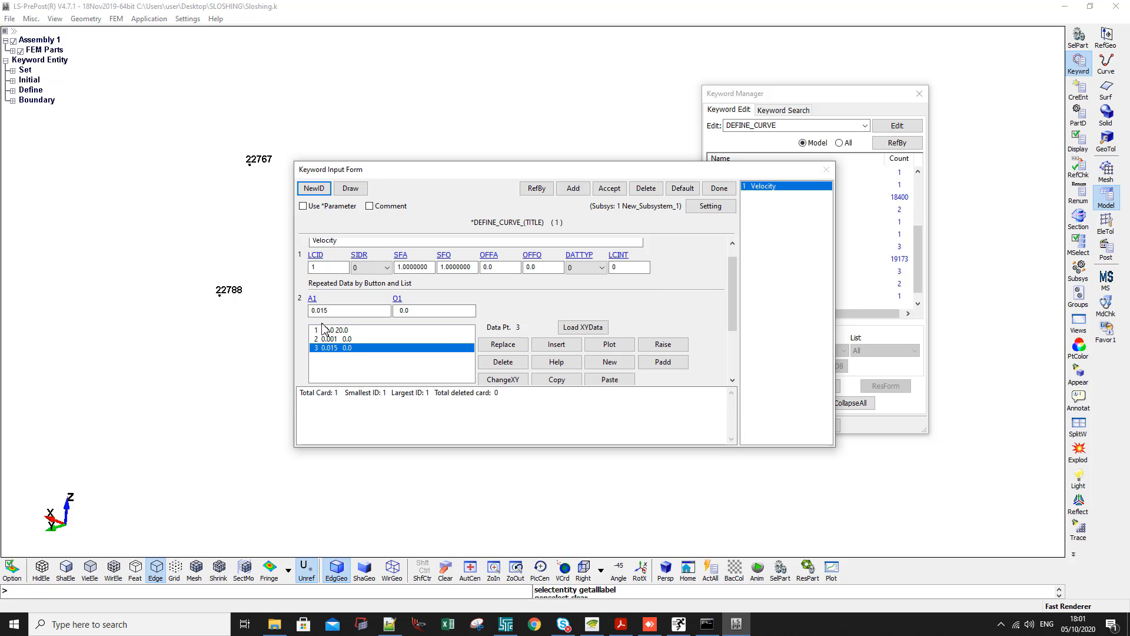
pyautogui.moveTo(320, 310); pyautogui.dragTo(368, 311)
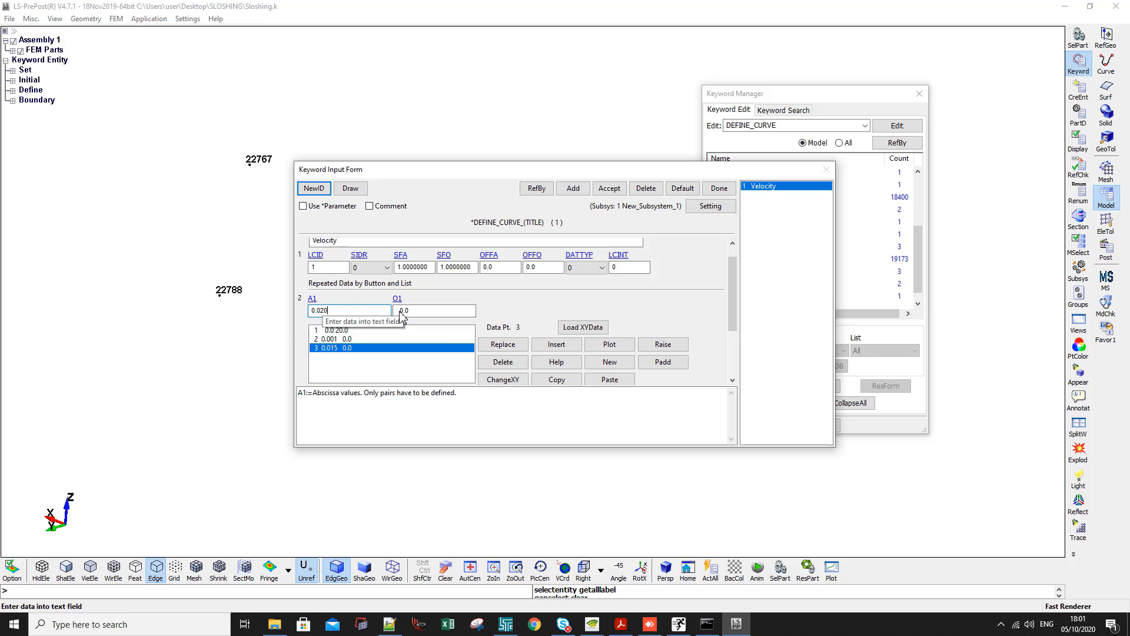
pyautogui.click(520, 346)
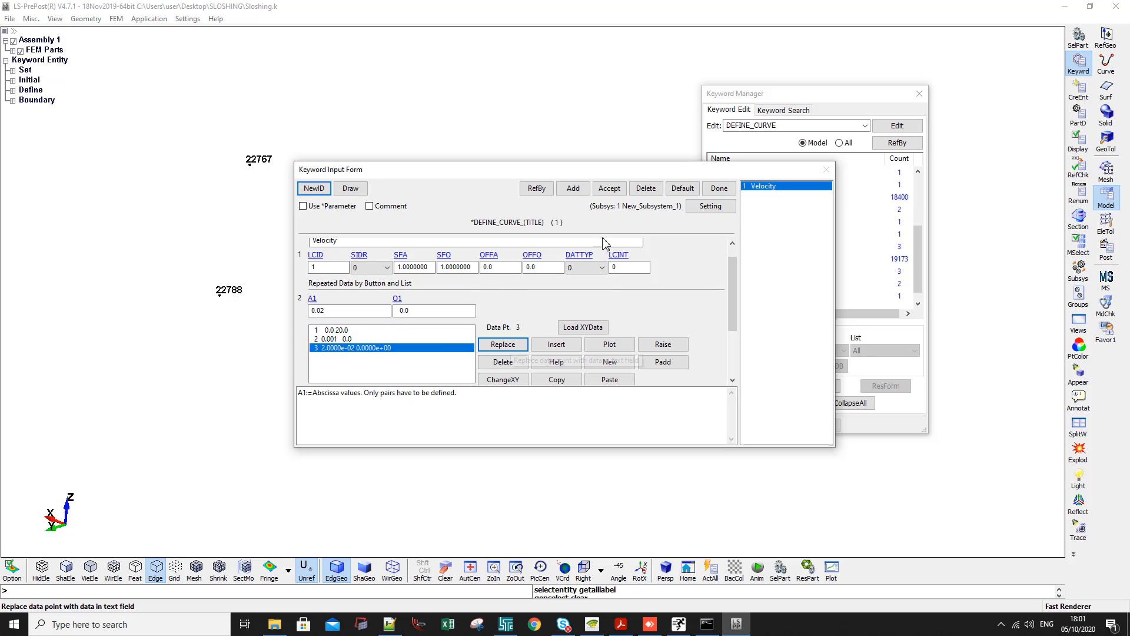
pyautogui.click(616, 189)
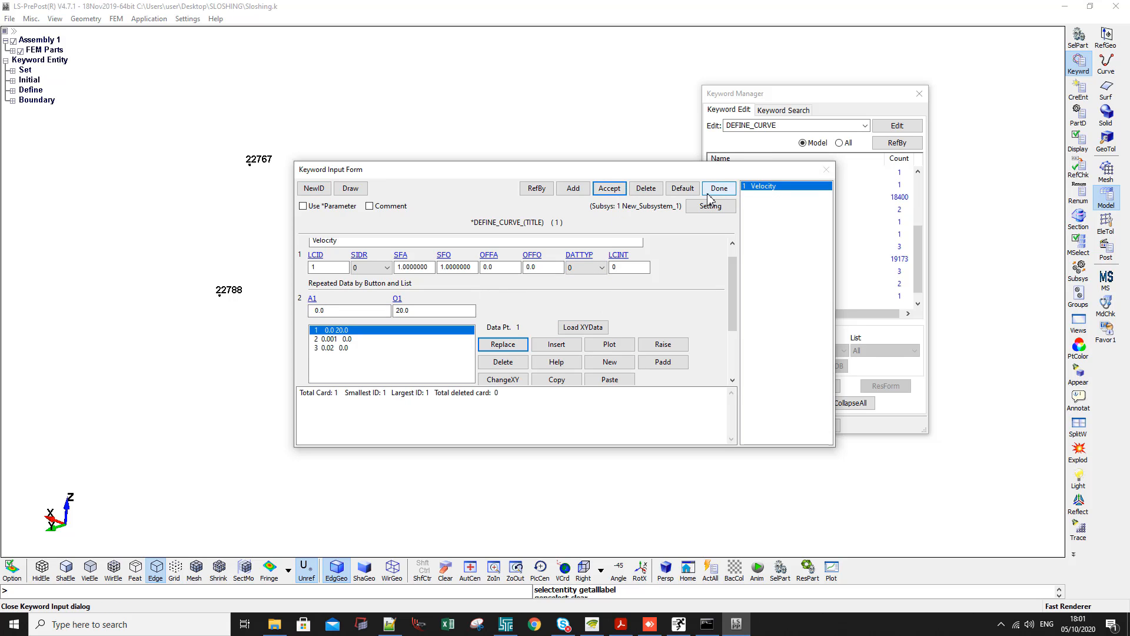
pyautogui.click(716, 190)
# Inspect the Tank Shell thickness values in the SECTION_SHELL card and close the form
pyautogui.scroll(-1, 756, 216)
pyautogui.doubleClick(732, 271)
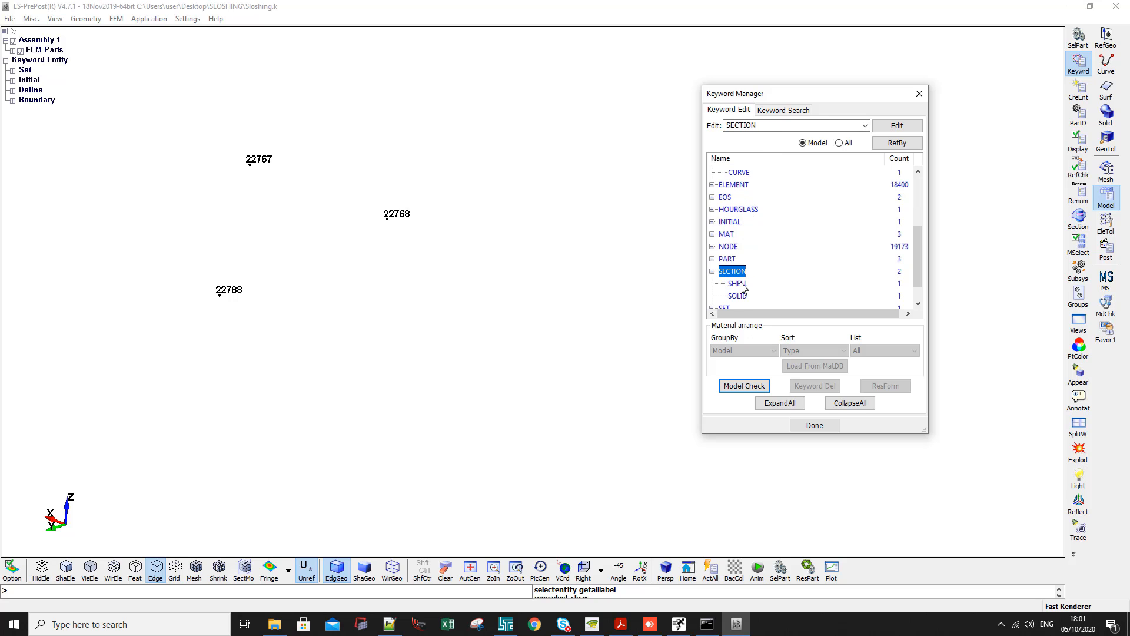
pyautogui.doubleClick(740, 283)
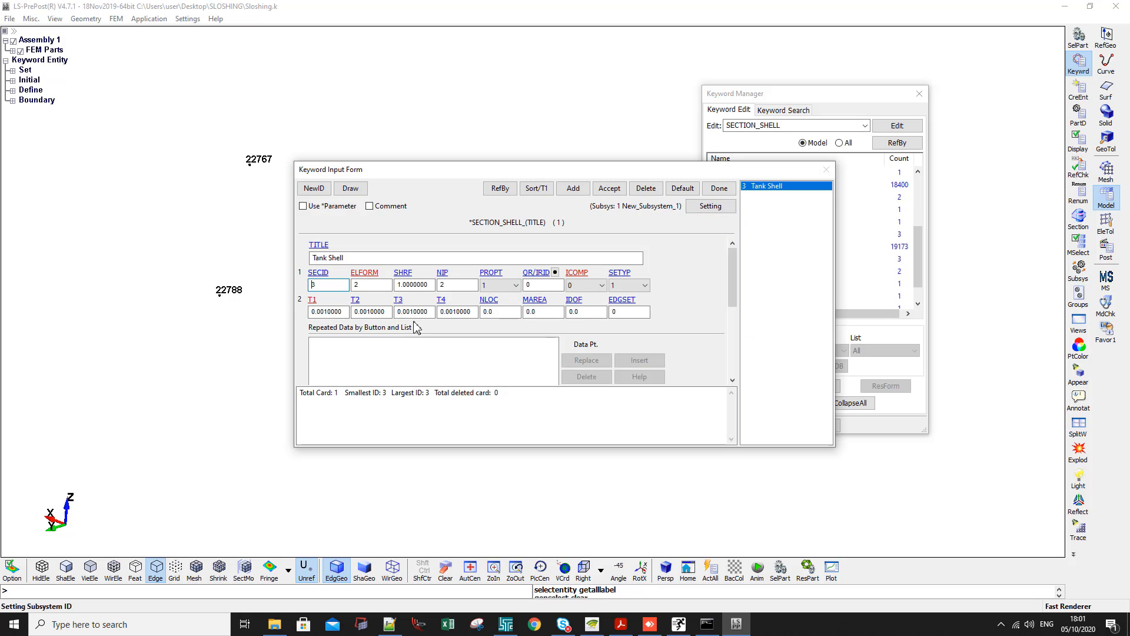
pyautogui.click(719, 189)
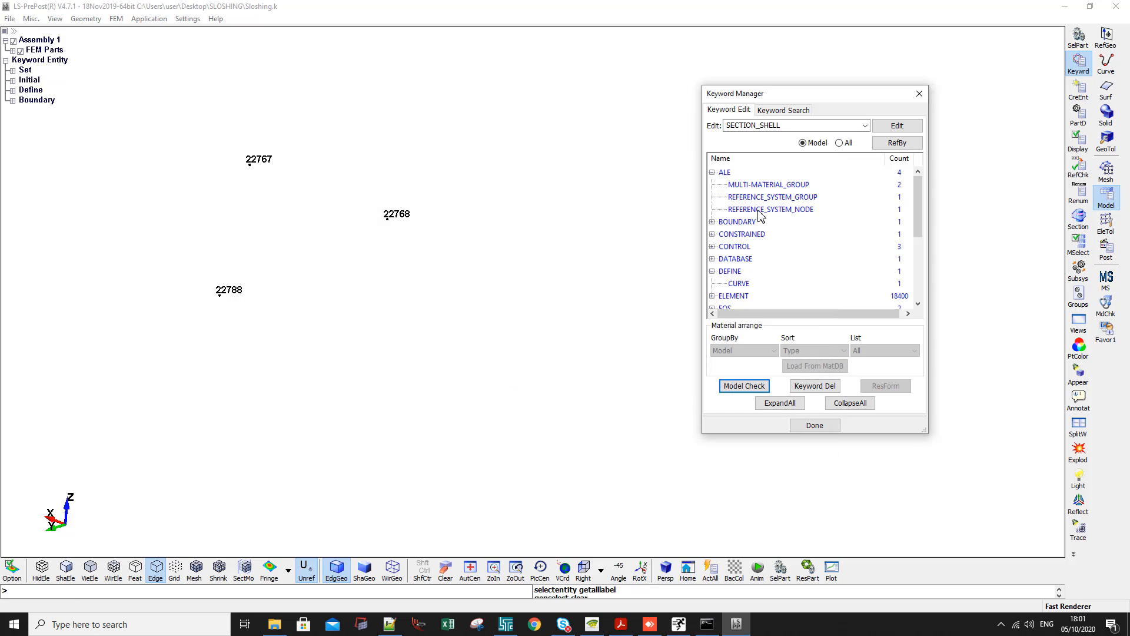
# Rerun the model's keyword check and save the keyword file, selecting the saved path of Sloshing.k in the message log
pyautogui.click(839, 143)
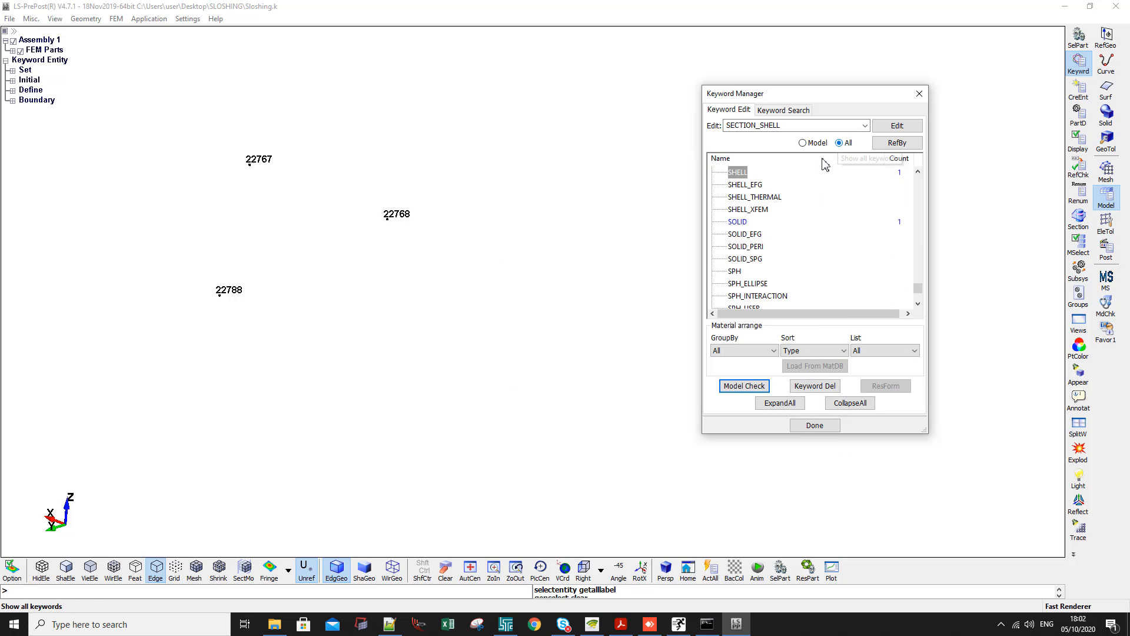
pyautogui.click(759, 388)
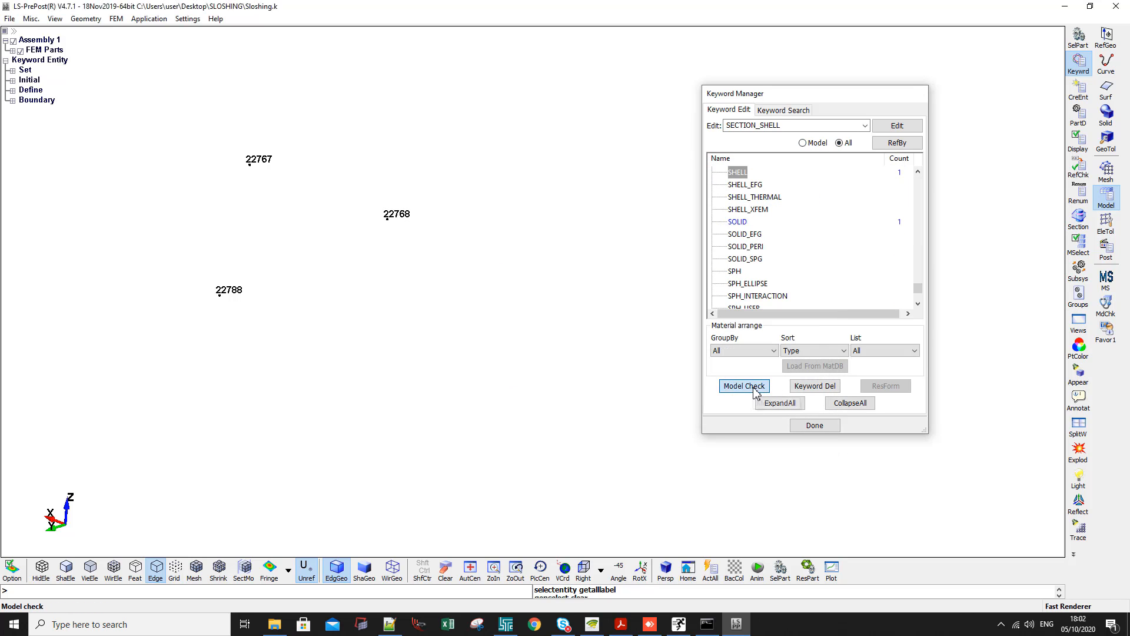
pyautogui.click(837, 431)
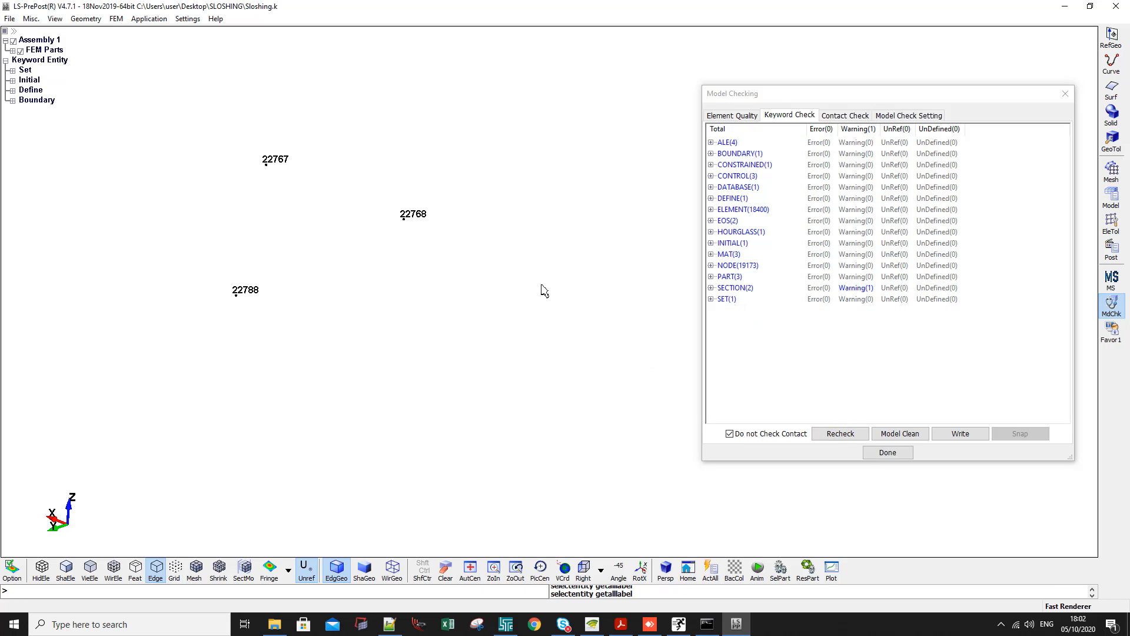
pyautogui.hotkey('ctrl', 's')
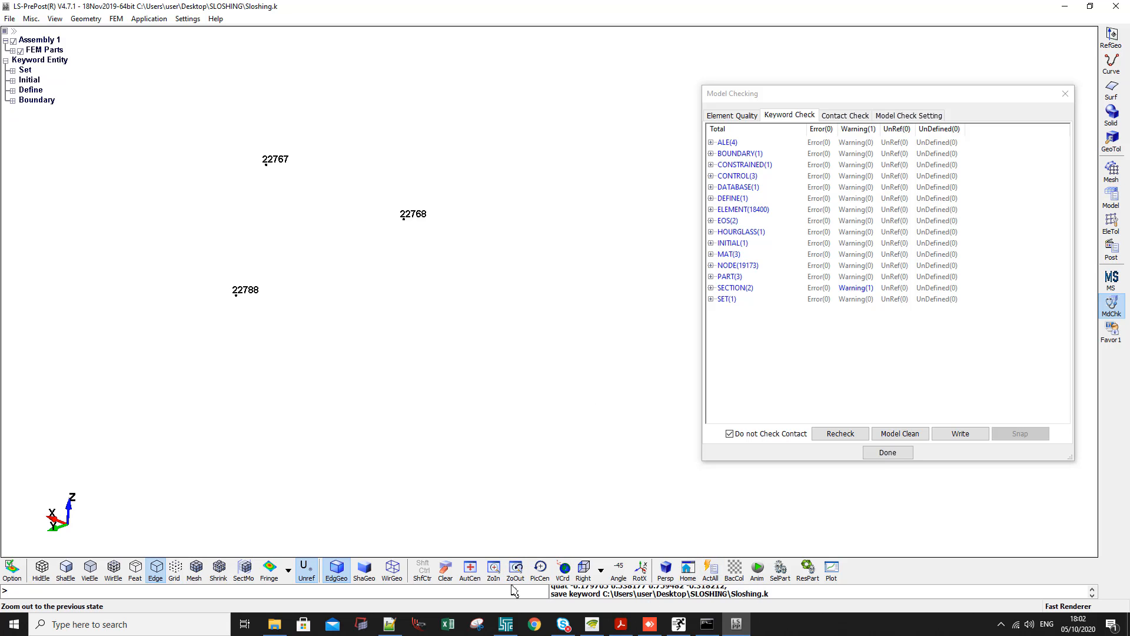
pyautogui.moveTo(771, 593); pyautogui.dragTo(606, 593)
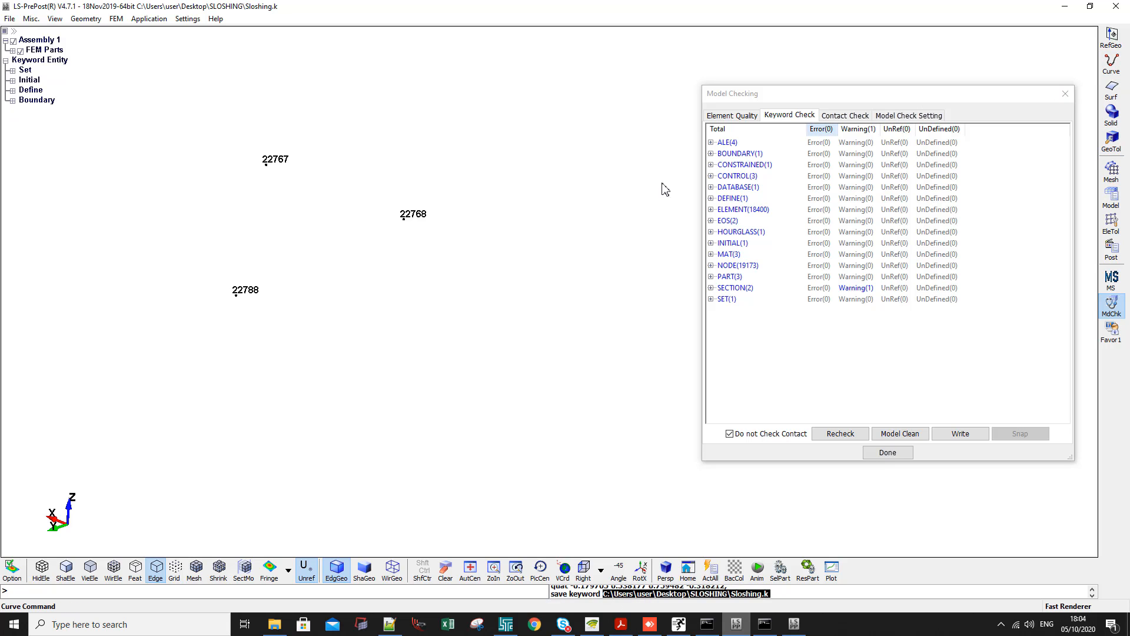
# Isolate part 3 Tank in the model view and display it with shaded elements
pyautogui.click(852, 289)
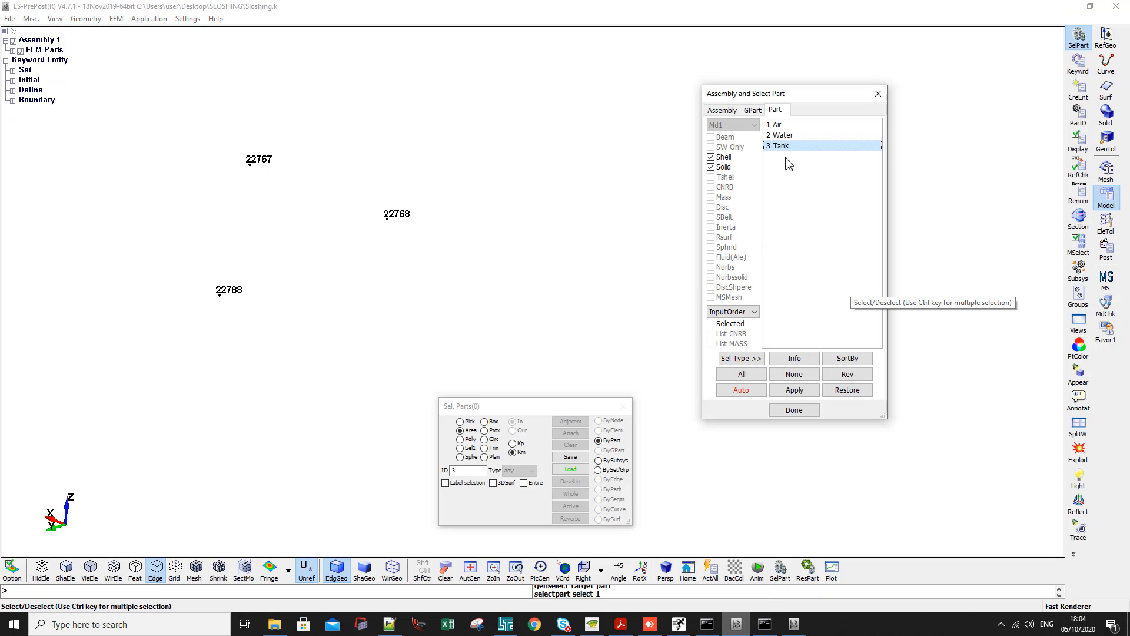
pyautogui.click(65, 572)
pyautogui.scroll(-10, 399, 269)
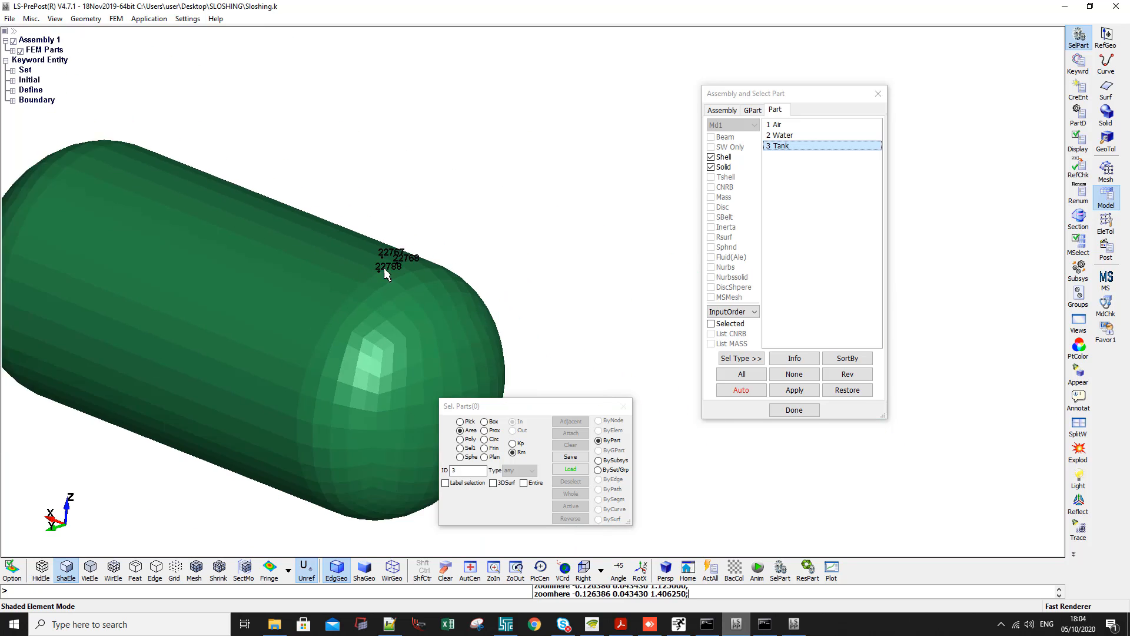
pyautogui.scroll(1, 464, 267)
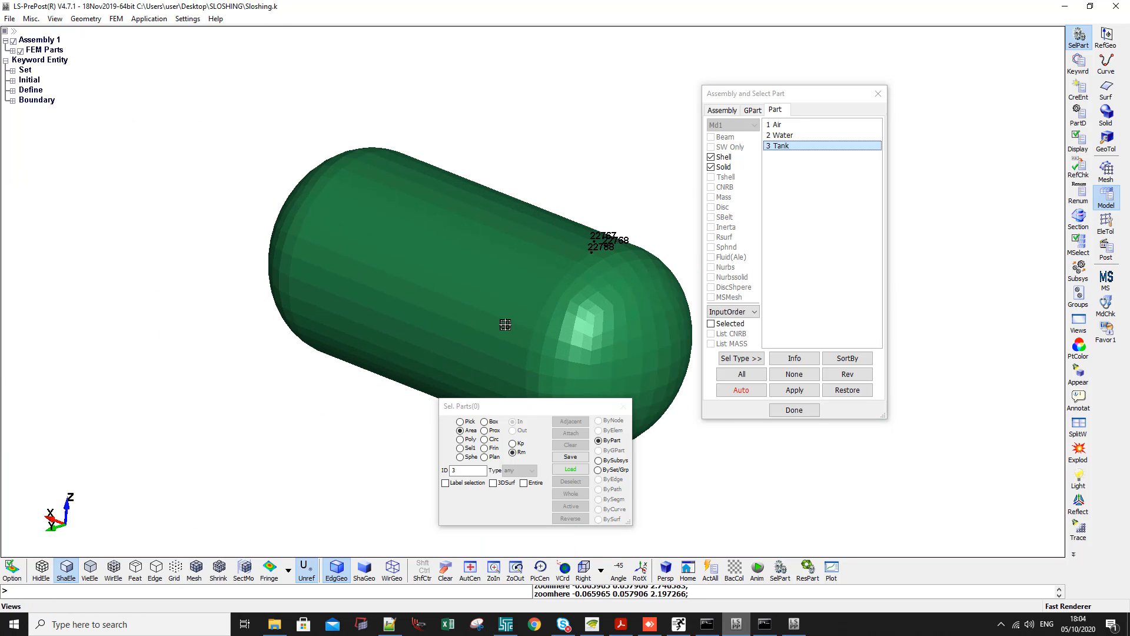
pyautogui.scroll(1, 553, 254)
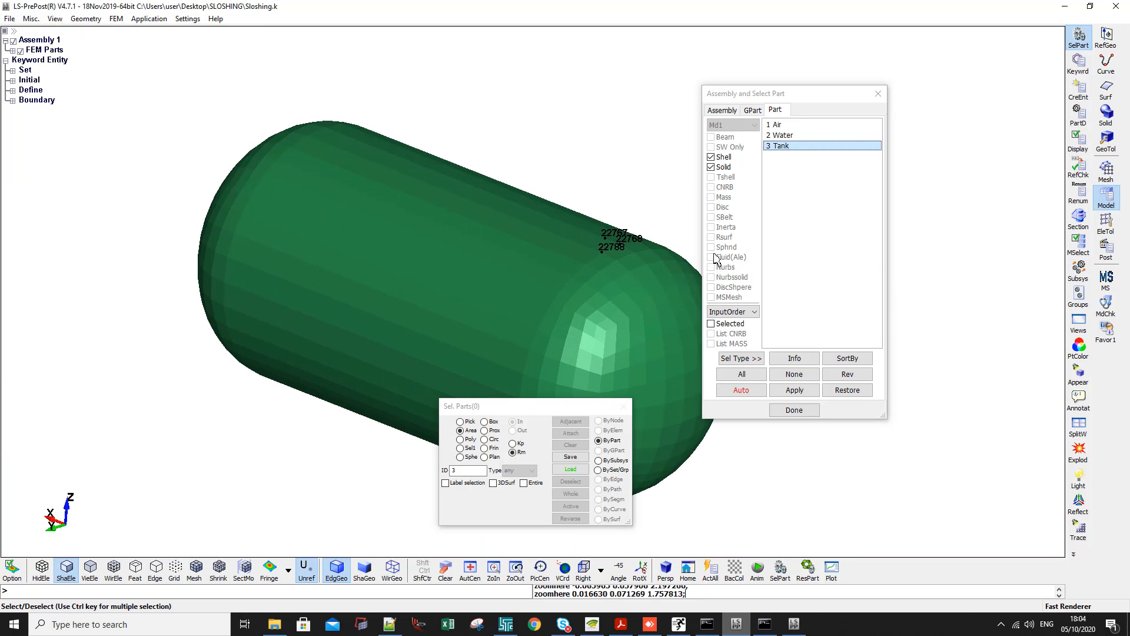
# Show the shell normals for the whole Tank part and examine their direction
pyautogui.click(1106, 222)
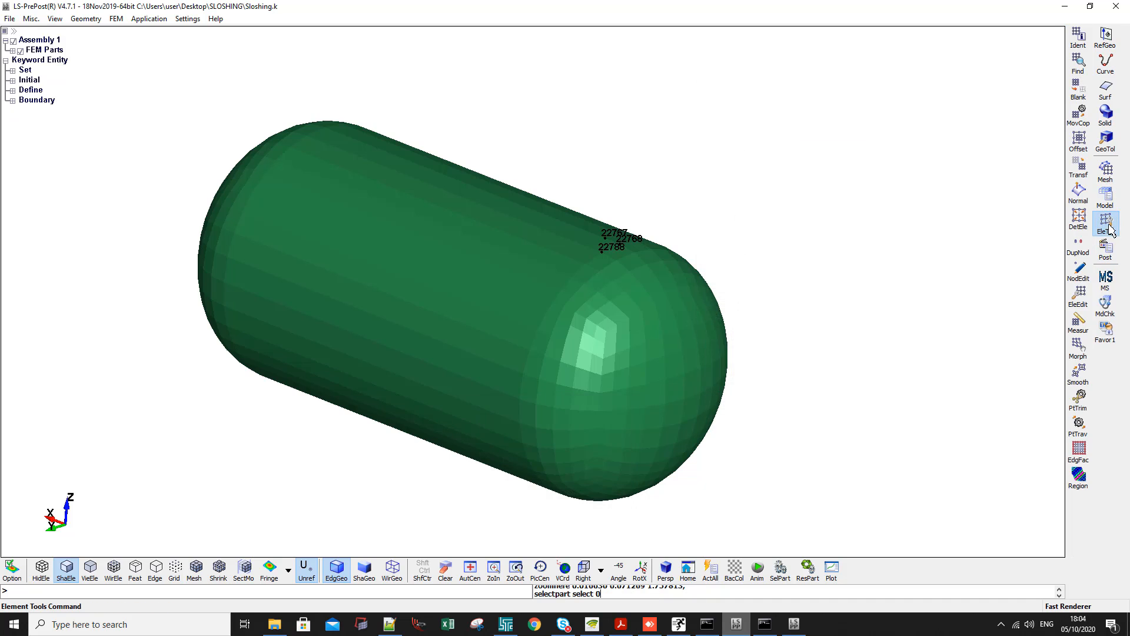
pyautogui.click(1078, 191)
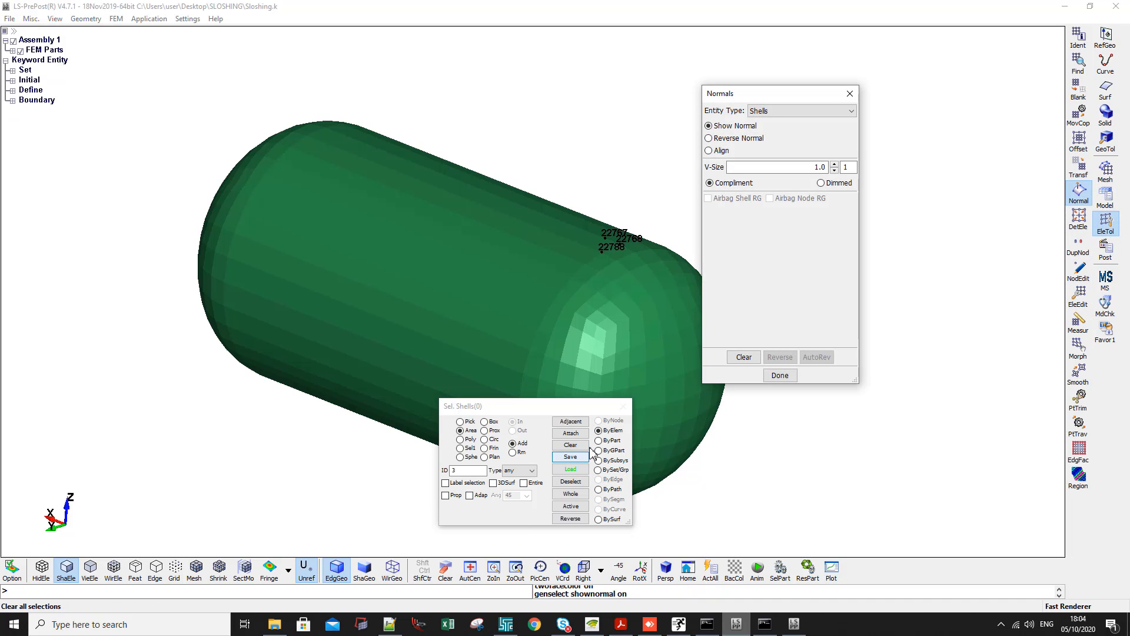
pyautogui.click(598, 441)
pyautogui.click(479, 319)
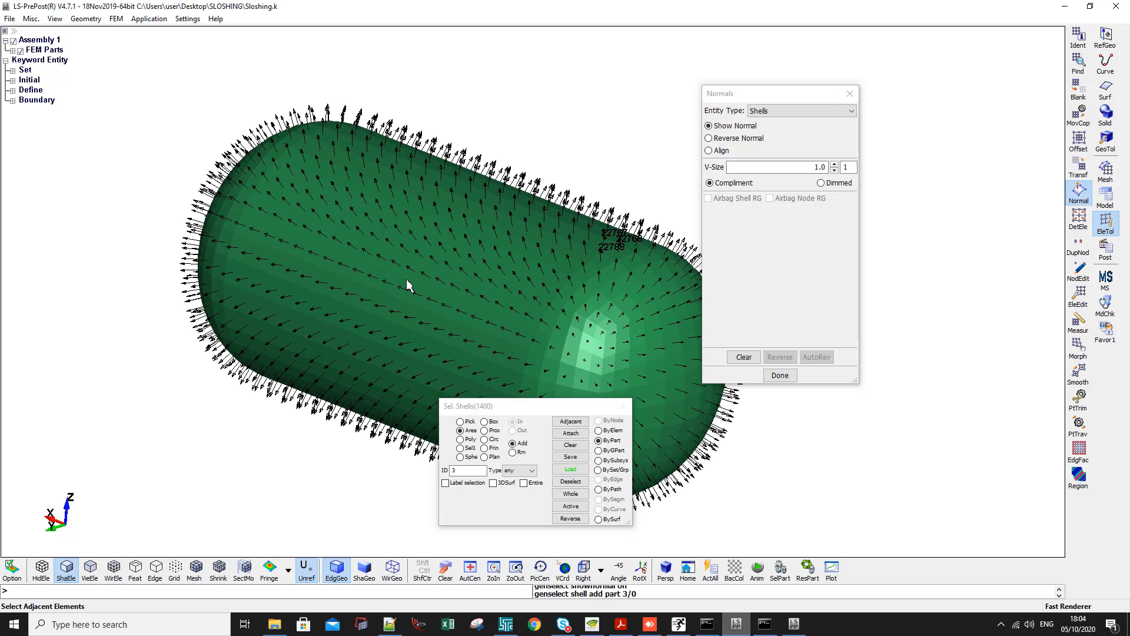
pyautogui.keyDown('shift'); pyautogui.moveTo(487, 310); pyautogui.dragTo(454, 252); pyautogui.keyUp('shift')
pyautogui.scroll(2, 456, 214)
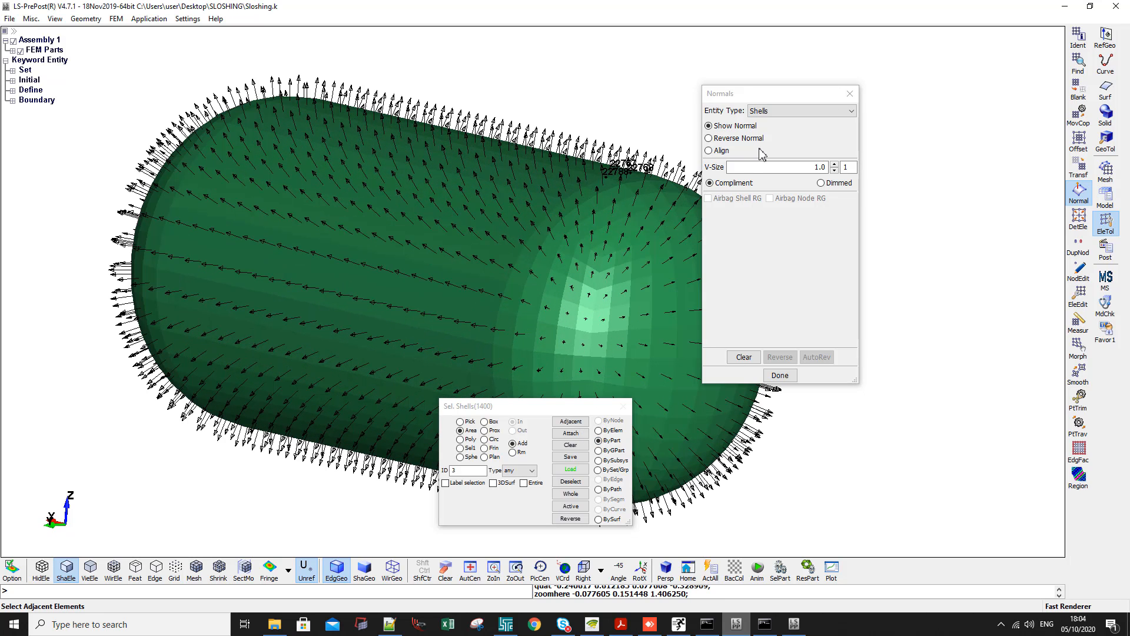
# Reverse the shell normals of the whole Tank part and inspect their new direction around the tank
pyautogui.click(736, 140)
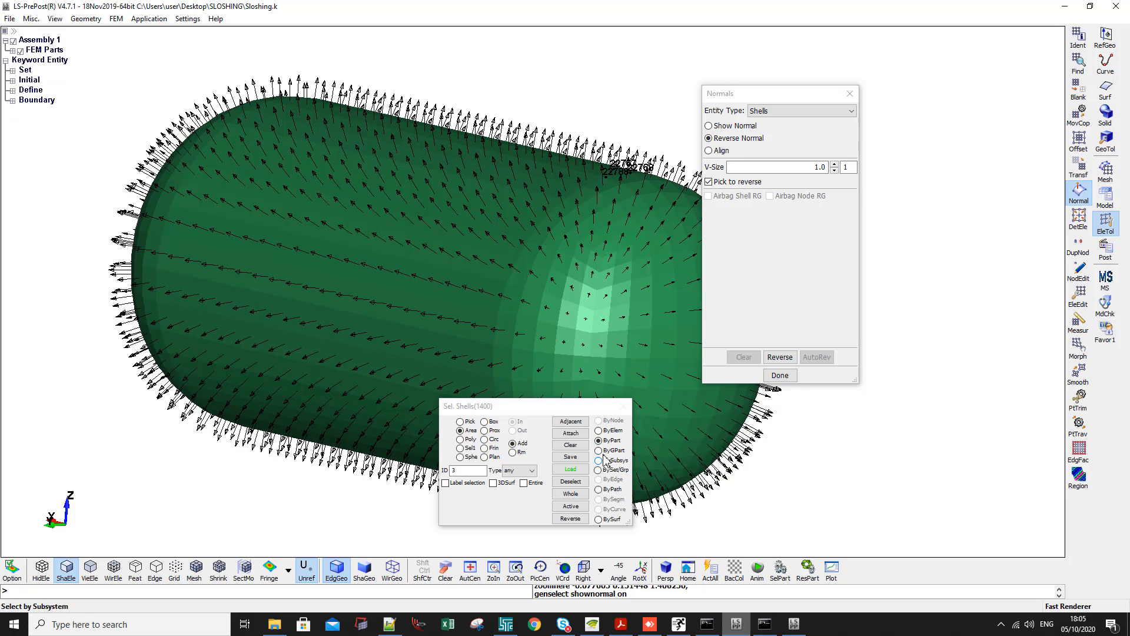
pyautogui.click(512, 204)
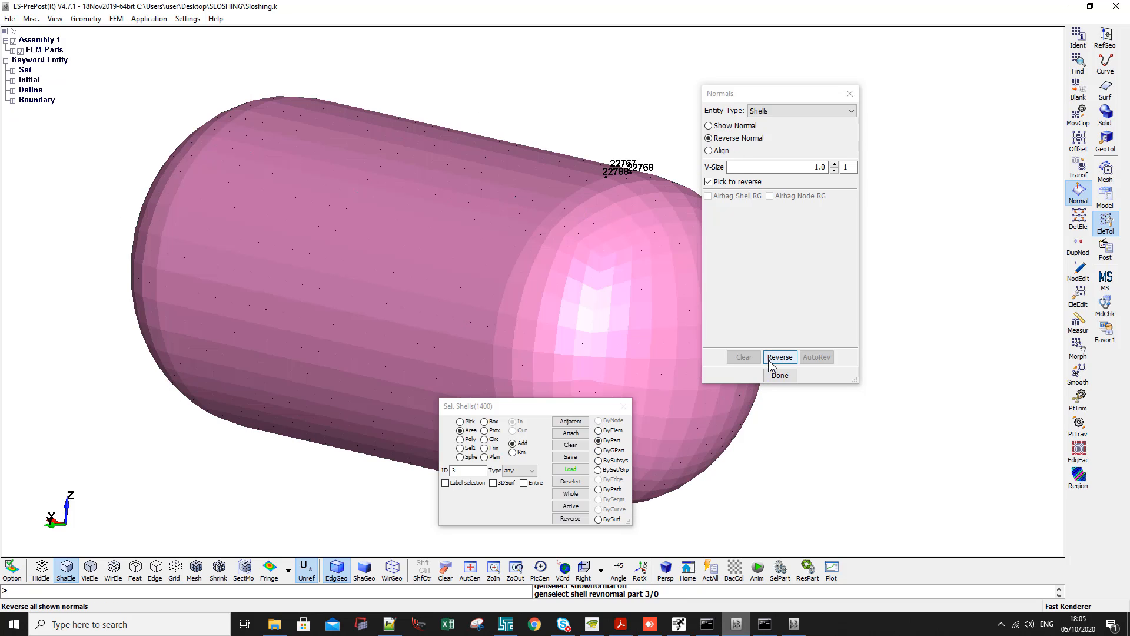
pyautogui.click(718, 127)
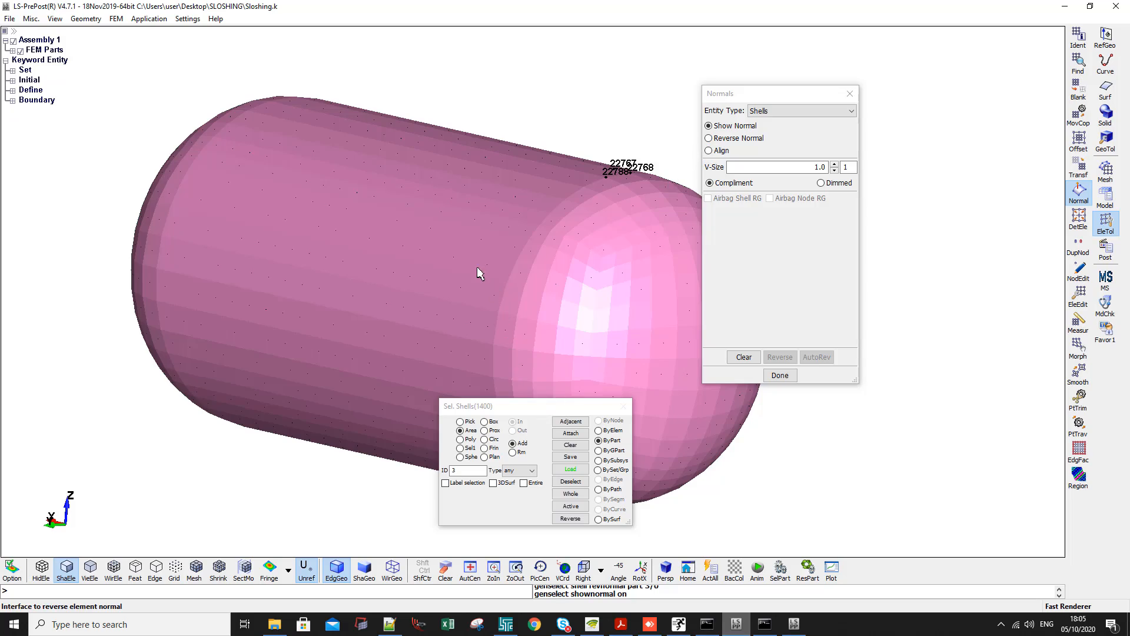
pyautogui.moveTo(475, 271)
pyautogui.keyDown('ctrl'); pyautogui.mouseDown()
pyautogui.moveTo(535, 275)
pyautogui.moveTo(504, 271)
pyautogui.moveTo(505, 217)
pyautogui.moveTo(459, 202)
pyautogui.moveTo(263, 219)
pyautogui.mouseUp(); pyautogui.keyUp('ctrl')
pyautogui.keyDown('ctrl'); pyautogui.moveTo(396, 262); pyautogui.dragTo(431, 295); pyautogui.keyUp('ctrl')
pyautogui.click(1004, 136)
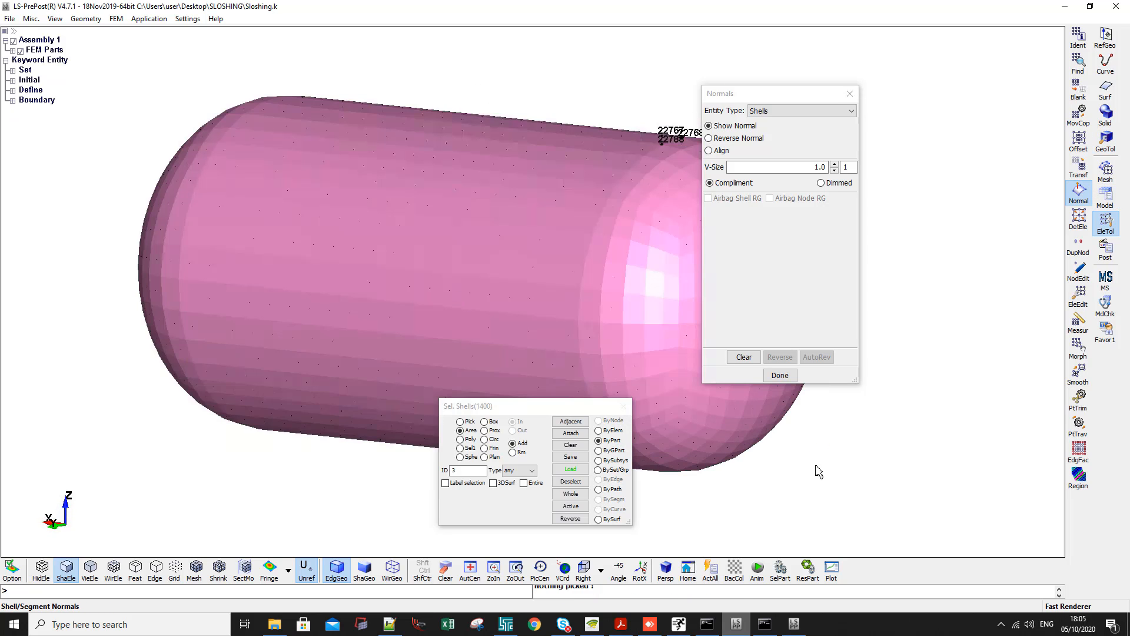
# Review the NORM and NORMTYP settings in the FSI Coupling card of CONSTRAINED_LAGRANGE_IN_SOLID, then close the form
pyautogui.click(1106, 197)
pyautogui.click(1107, 198)
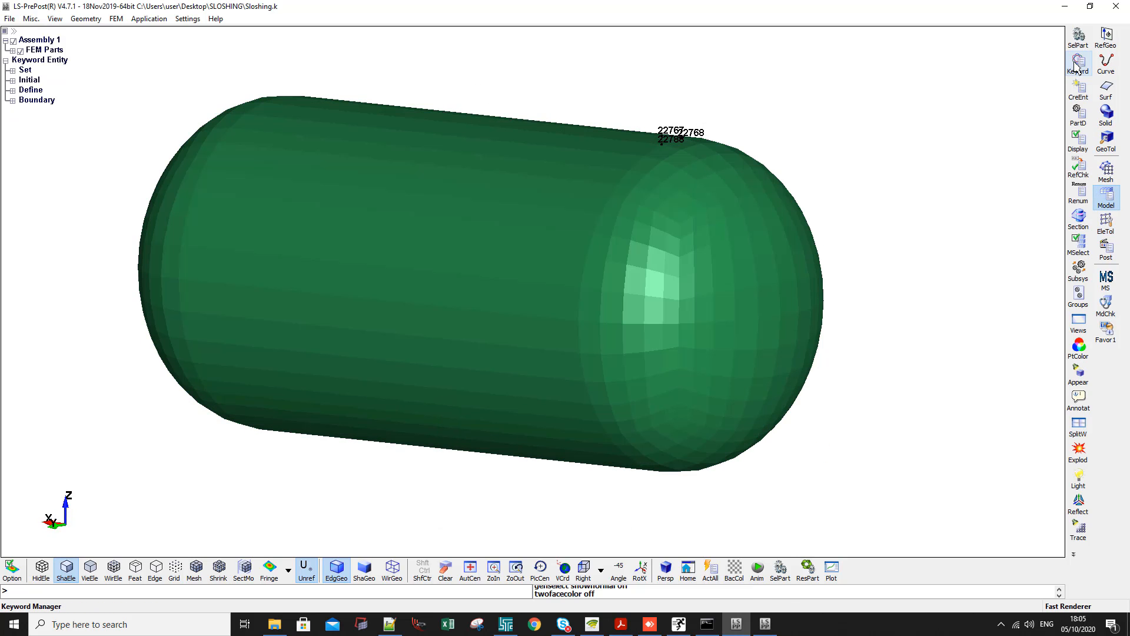
pyautogui.click(1086, 69)
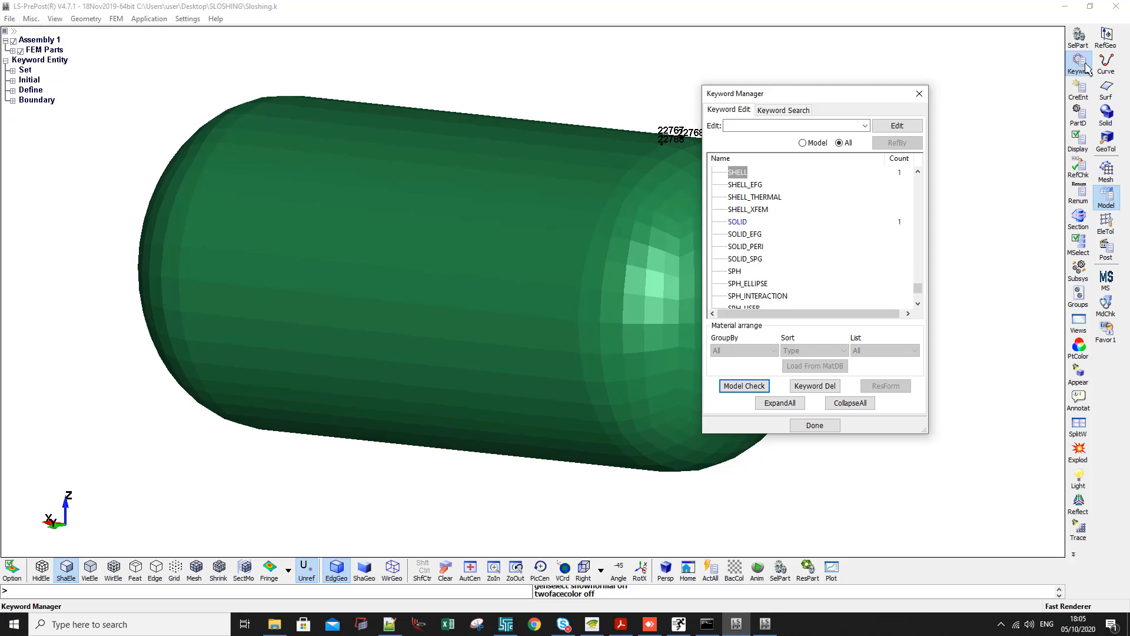
pyautogui.click(815, 144)
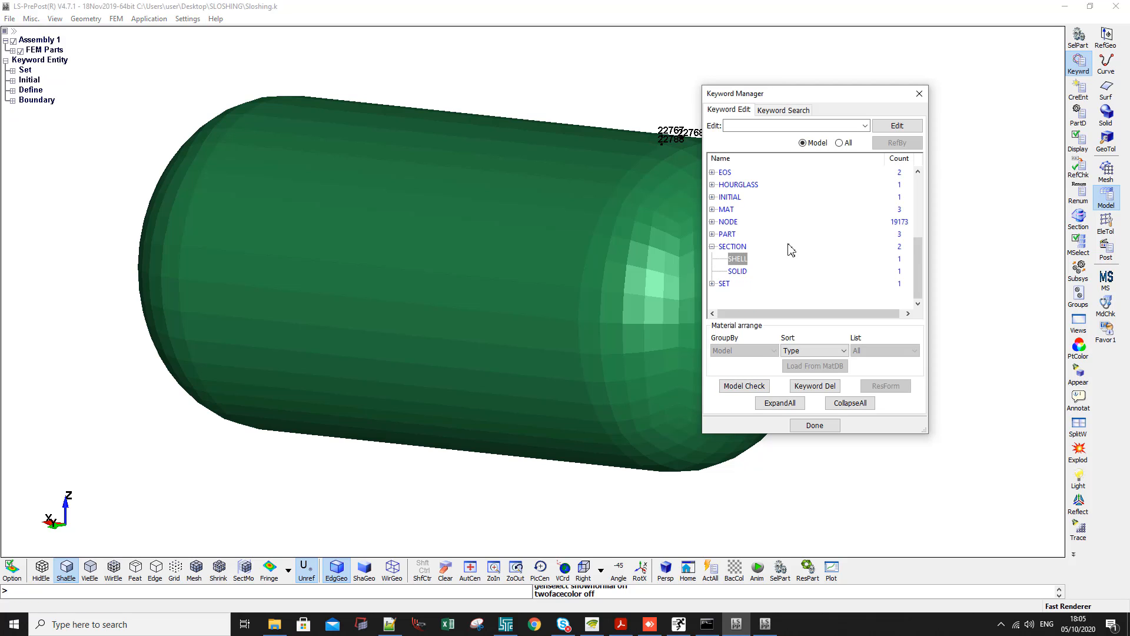
pyautogui.scroll(4, 789, 200)
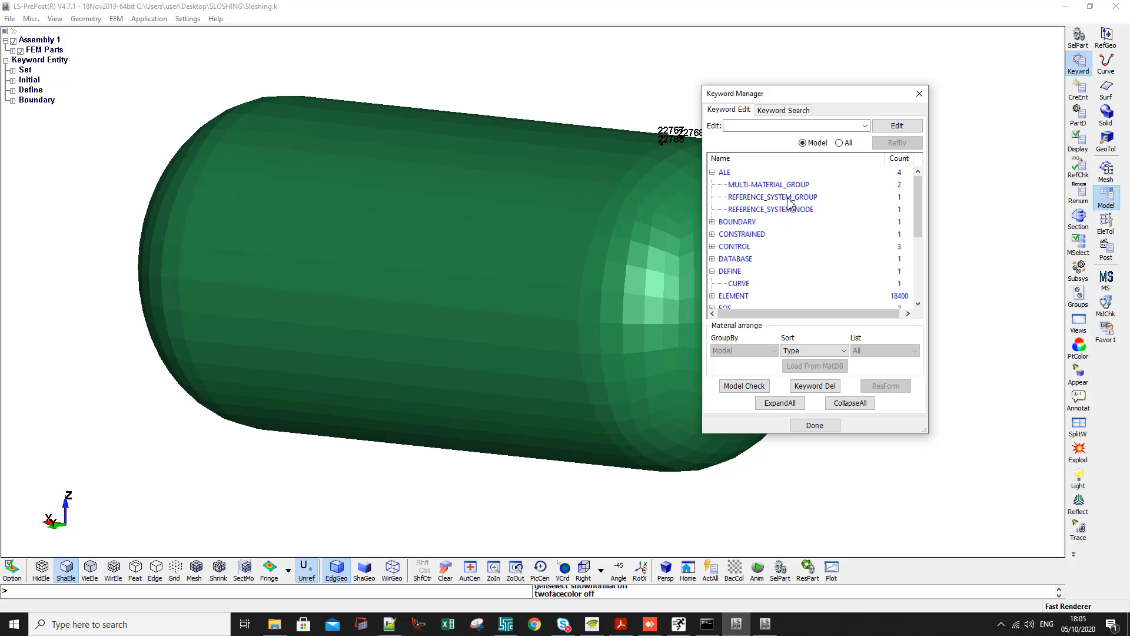
pyautogui.doubleClick(746, 235)
pyautogui.doubleClick(755, 247)
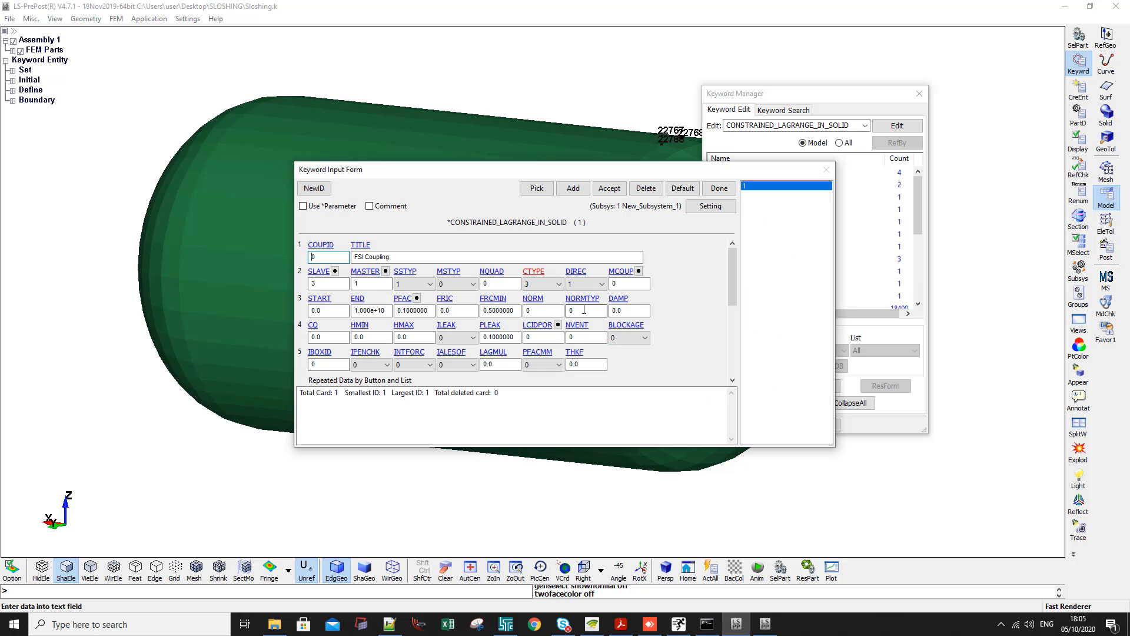
pyautogui.click(584, 310)
pyautogui.click(557, 310)
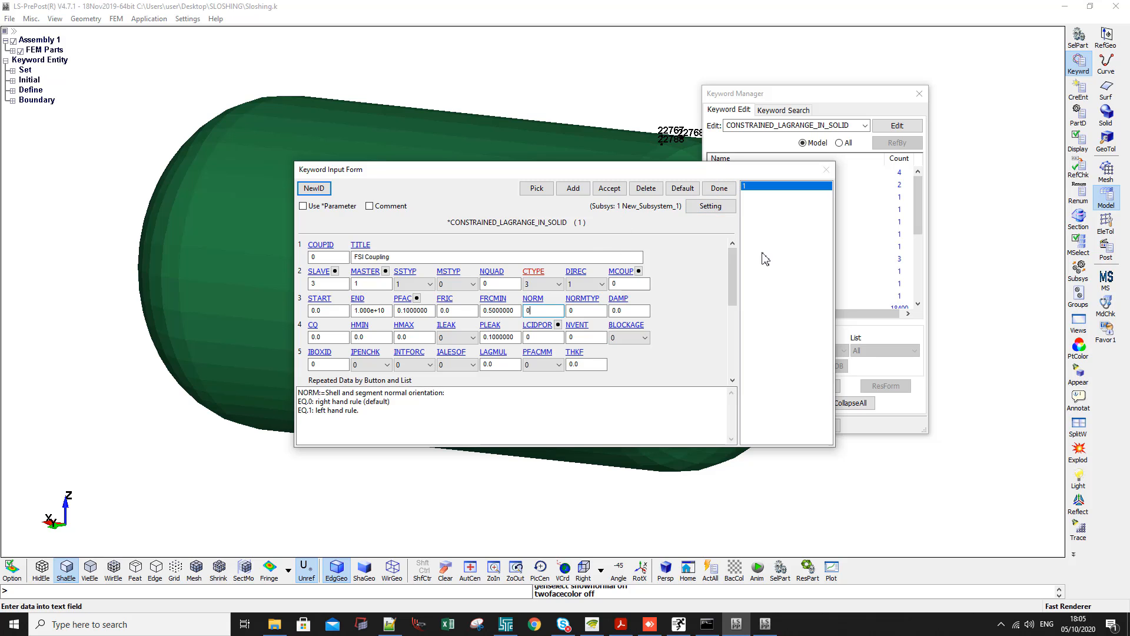
pyautogui.click(718, 188)
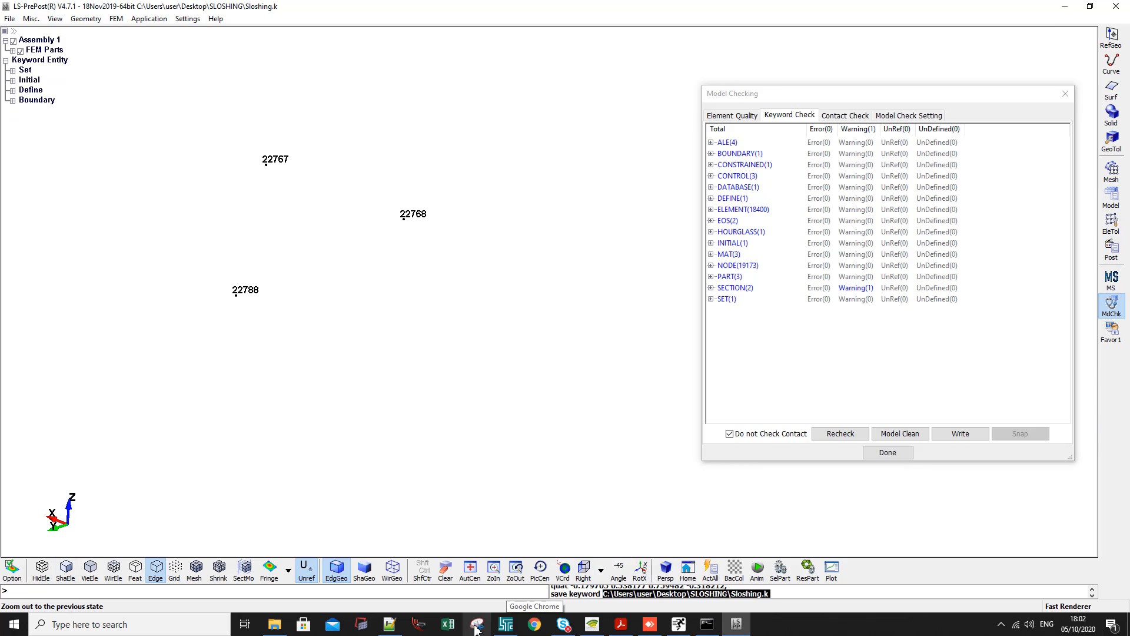
# Switch to the LS-DYNA Program Manager and choose Sloshing.k from the Desktop SLOSHING folder as the input file for a new analysis
pyautogui.click(506, 624)
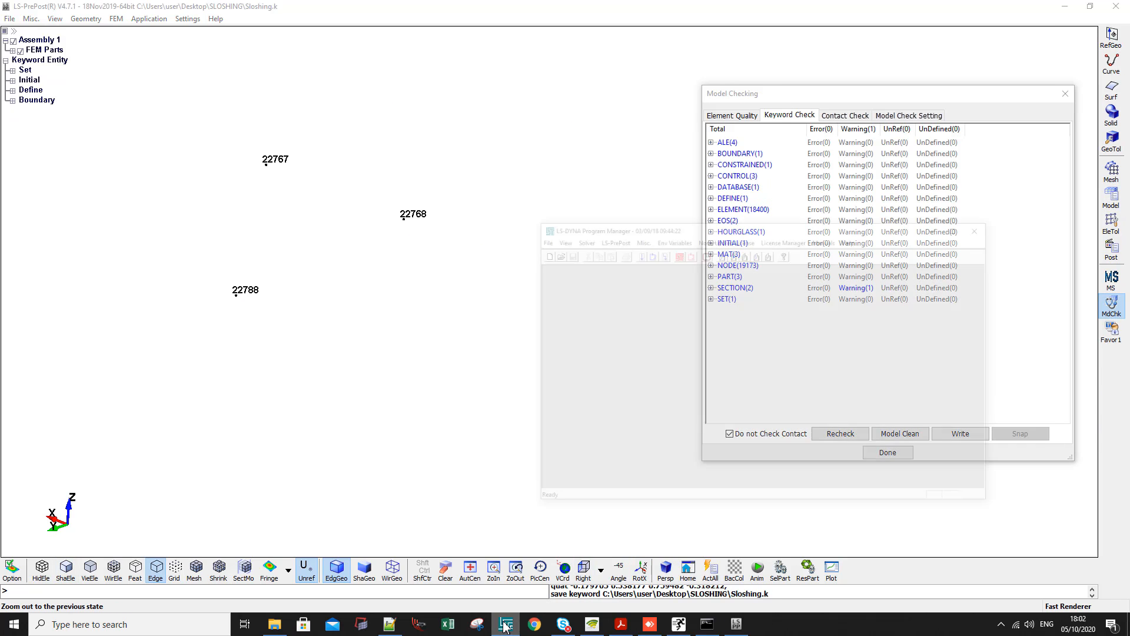
pyautogui.click(670, 172)
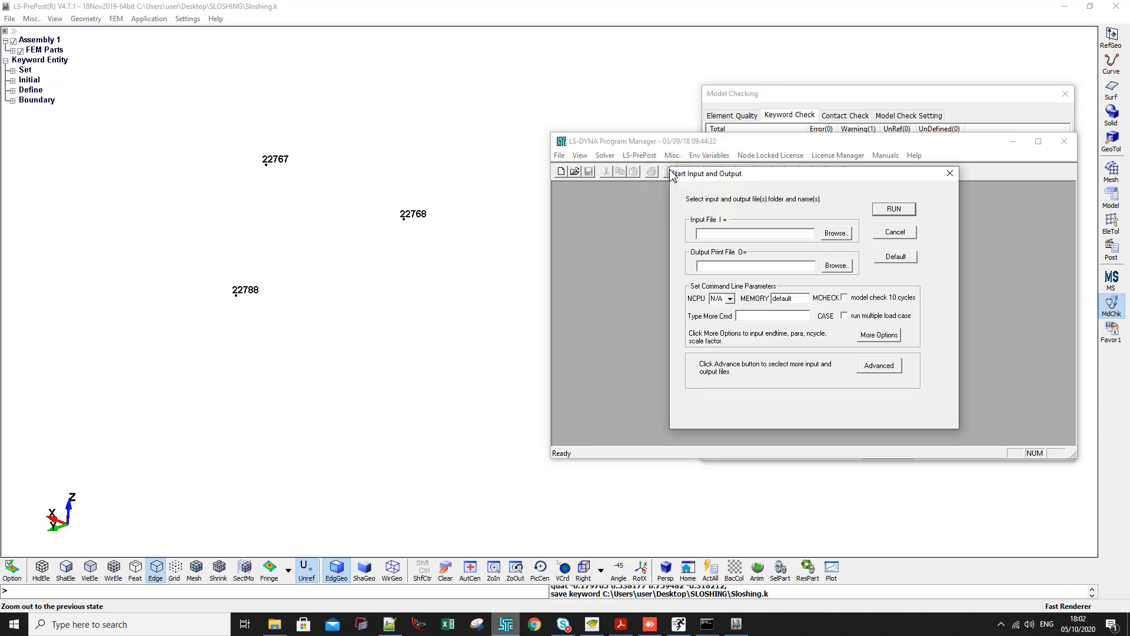
pyautogui.click(828, 230)
pyautogui.write('C:\\Users\\user\\Desktop\\SLOSHING\\Sloshing.k')
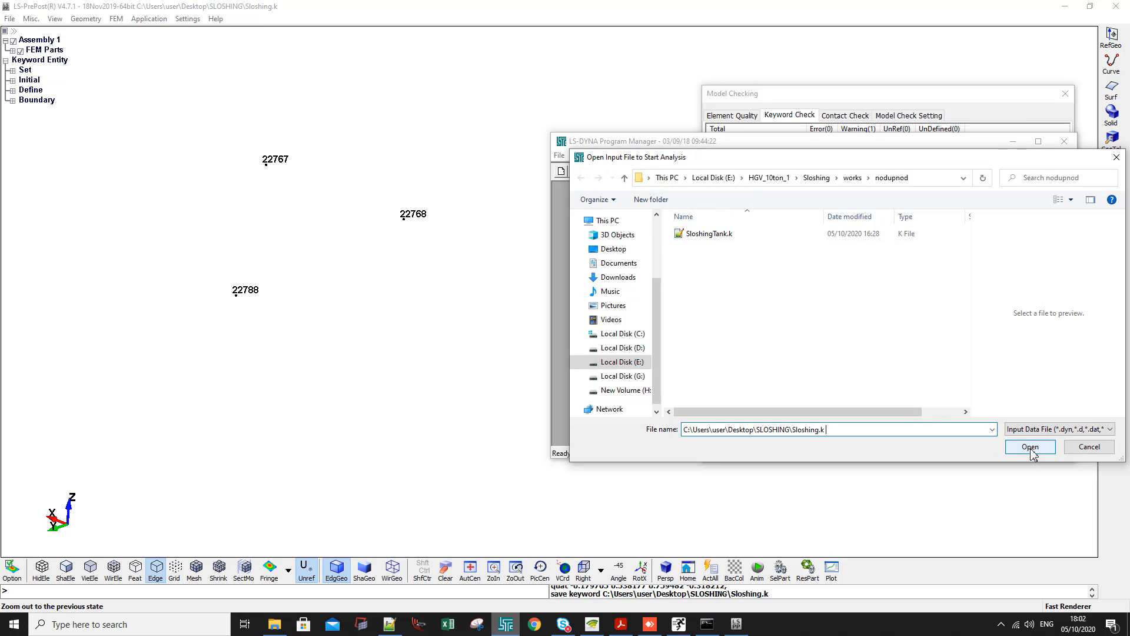
pyautogui.click(1030, 449)
pyautogui.click(828, 238)
pyautogui.click(807, 234)
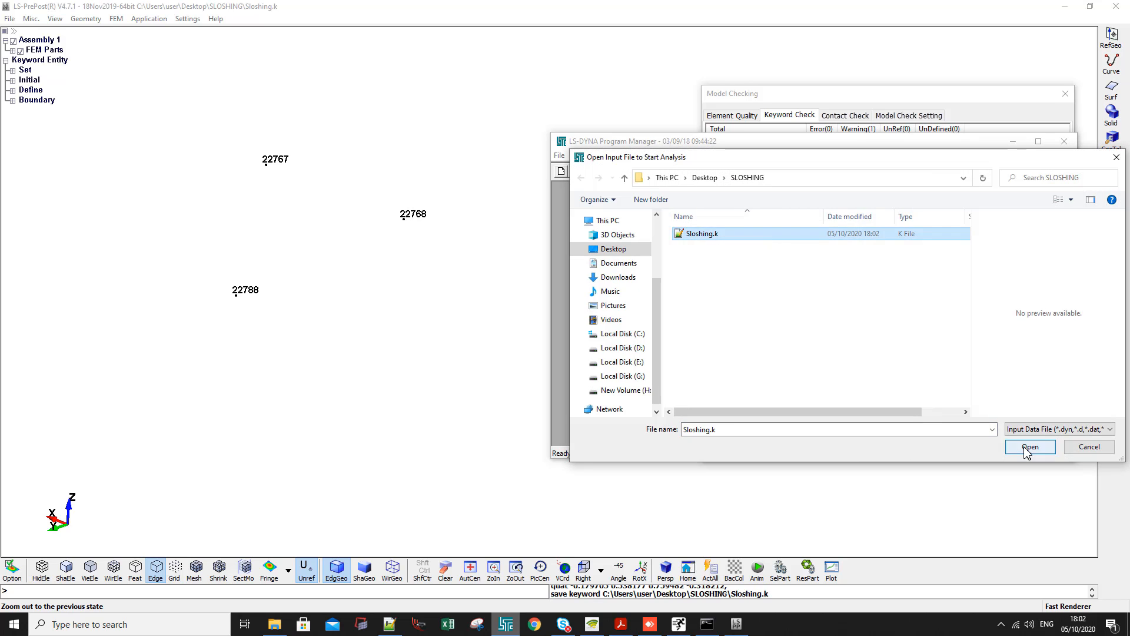
pyautogui.click(1029, 447)
# Set the number of CPUs and the memory for the analysis and run it
pyautogui.click(729, 298)
pyautogui.click(725, 342)
pyautogui.doubleClick(785, 299)
pyautogui.press('Return')
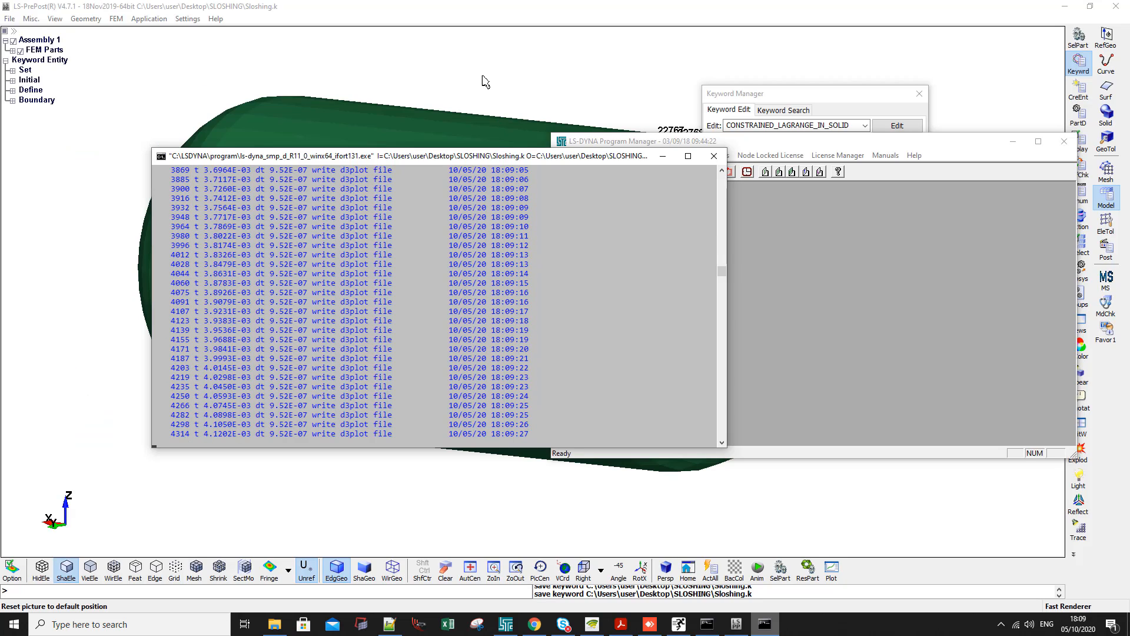
# Open the latest d3plot results of the Sloshing.k analysis for post-processing from the LS-DYNA Program Manager
pyautogui.click(839, 296)
pyautogui.click(730, 172)
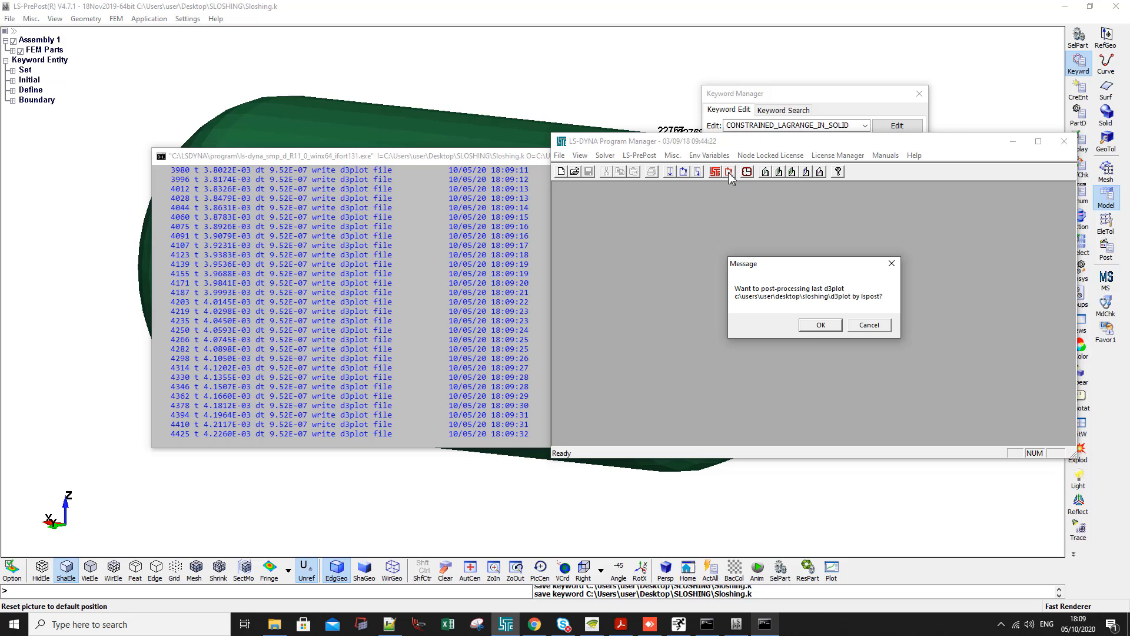
pyautogui.click(815, 328)
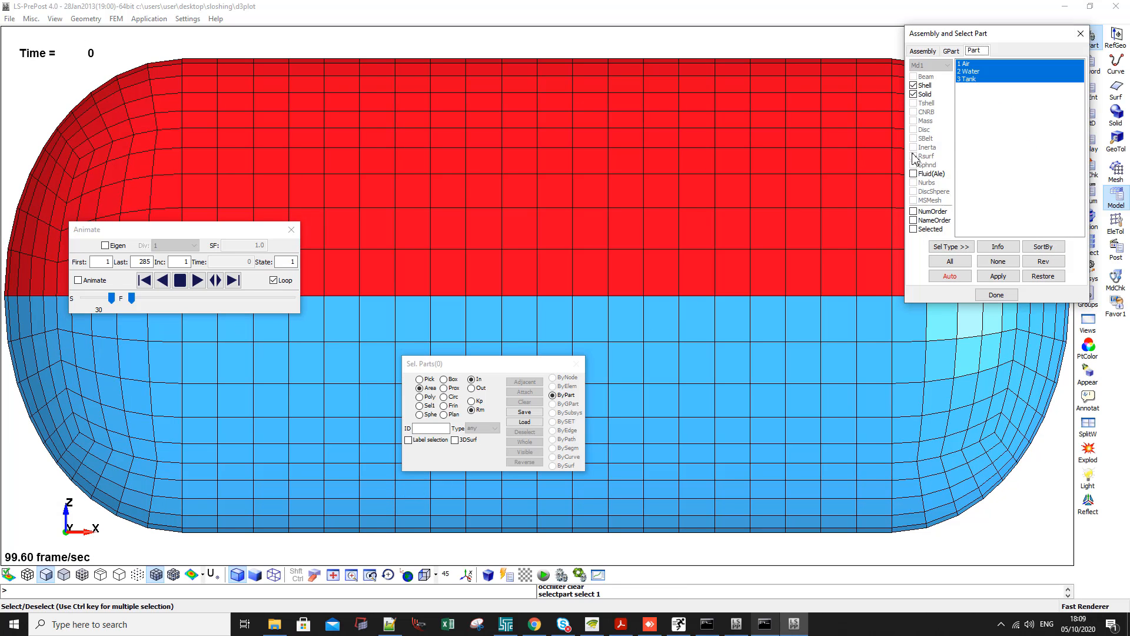
# Display the ALE fluid groups in the results and play the sloshing animation, then stop it
pyautogui.click(913, 174)
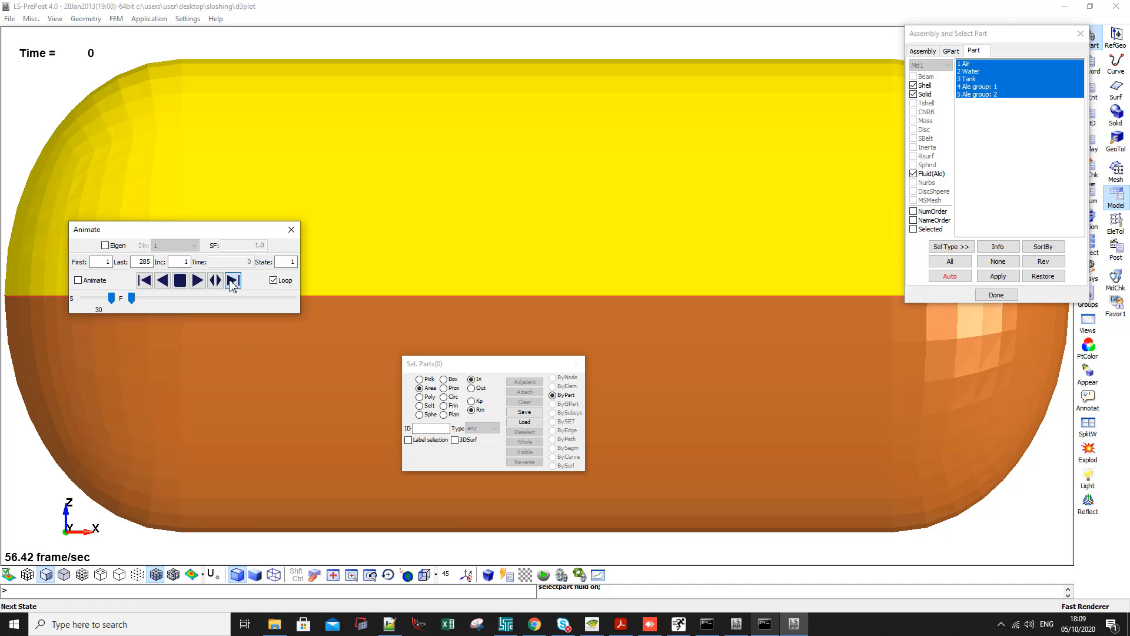
pyautogui.click(233, 281)
pyautogui.click(198, 280)
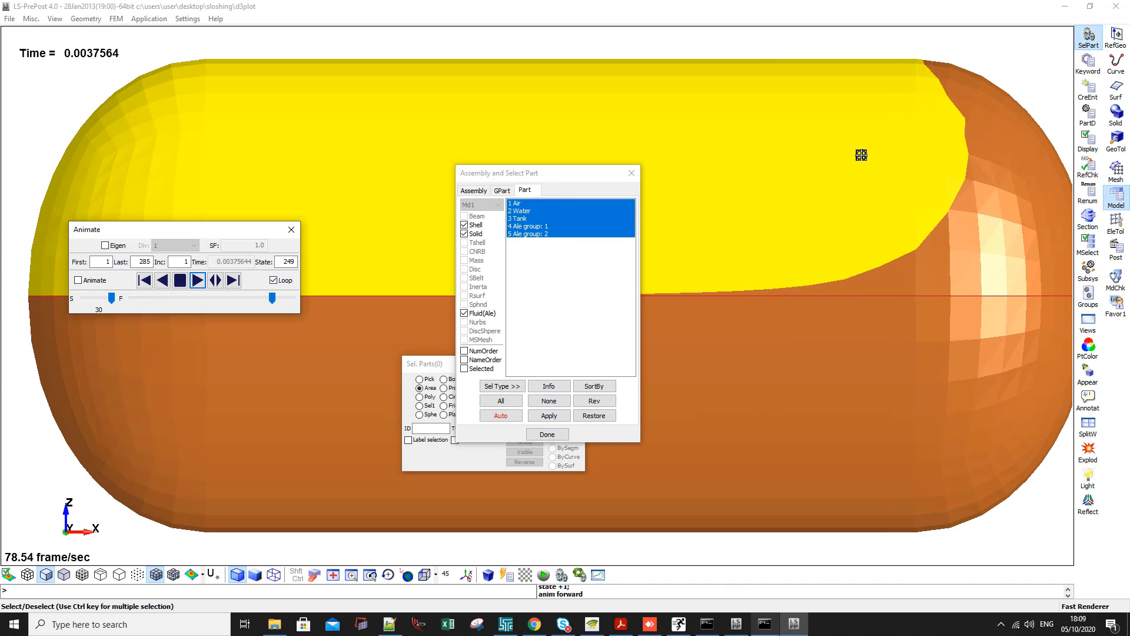
pyautogui.click(180, 280)
# Hide the Air and Water solid parts and show only the Tank and Ale group 2
pyautogui.click(355, 170)
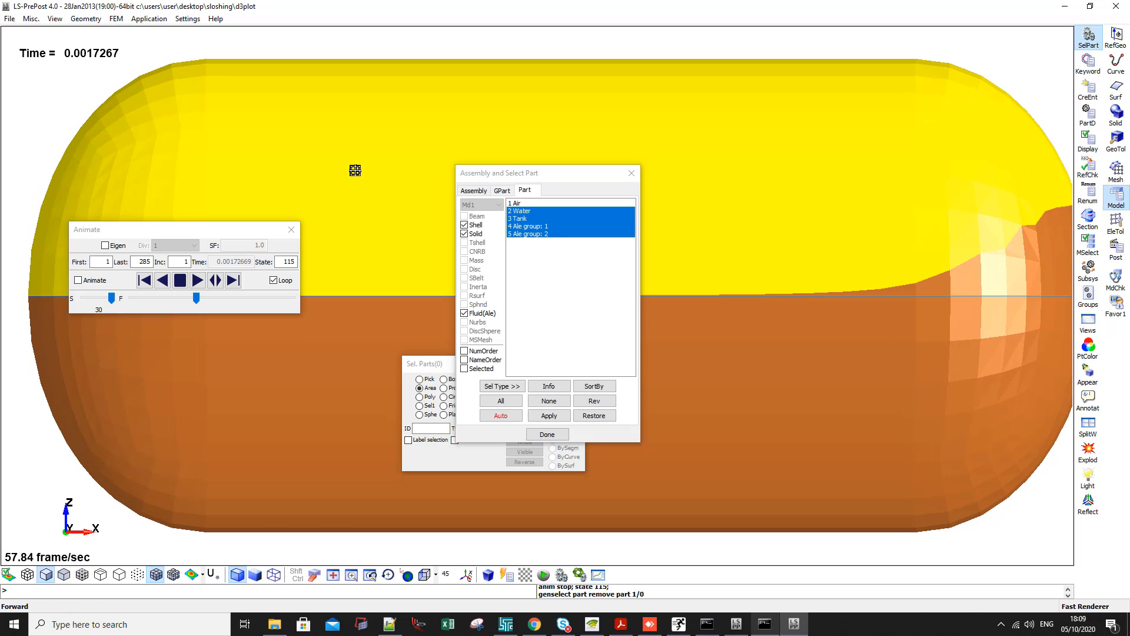
pyautogui.click(380, 283)
pyautogui.click(528, 211)
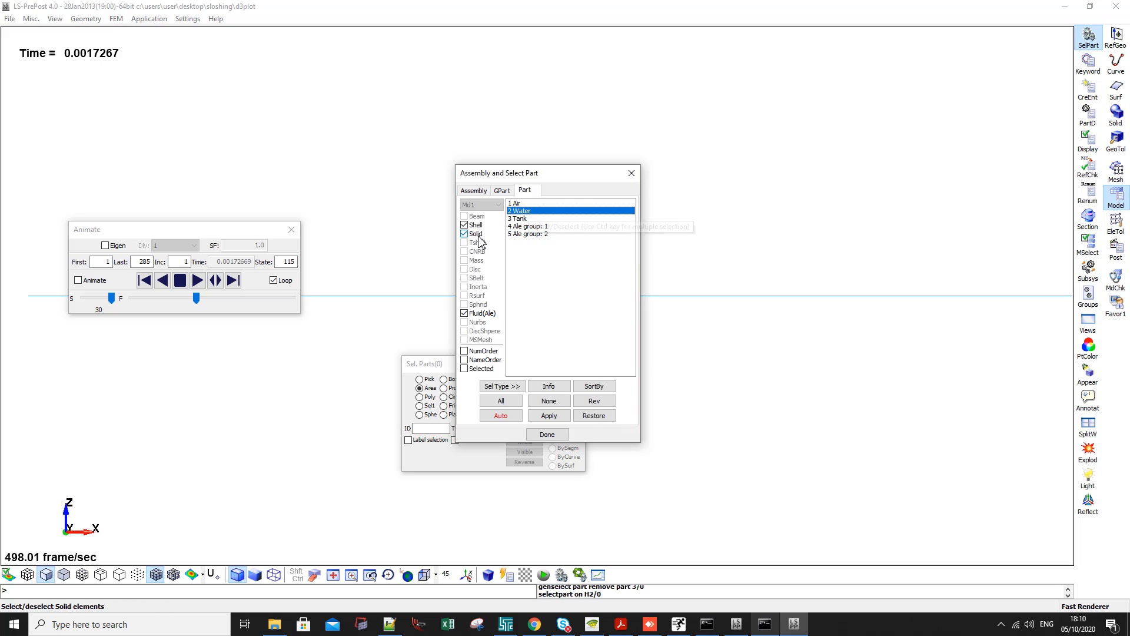
pyautogui.click(473, 234)
pyautogui.click(514, 204)
pyautogui.click(517, 219)
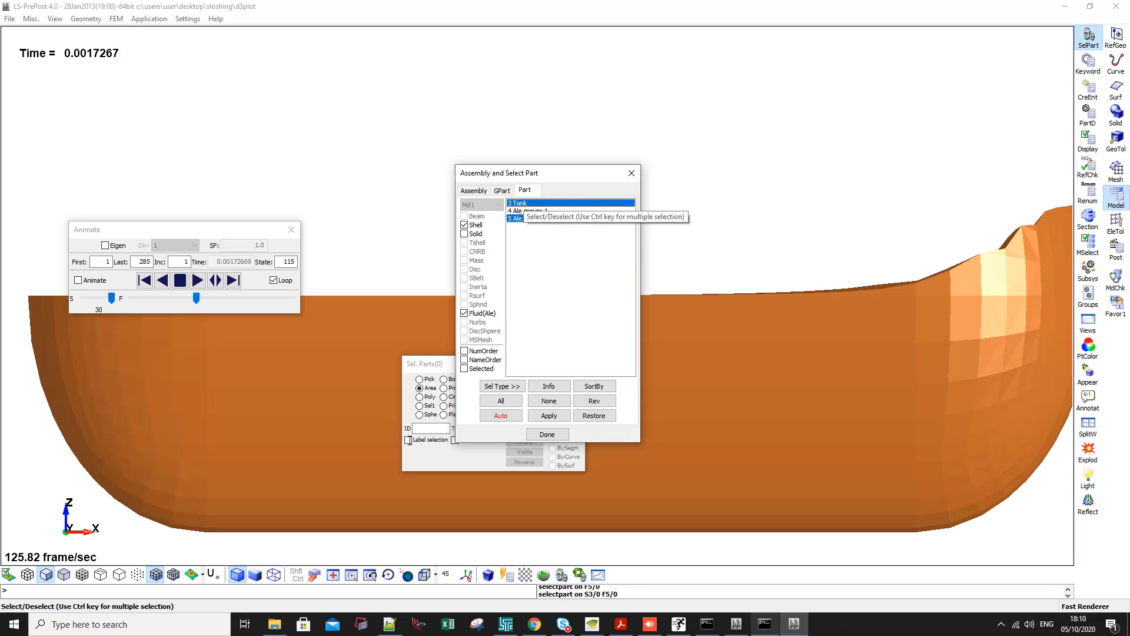
# Colour the Ale group 2 fluid blue, and show the Tank as a transparent shaded shell without mesh lines
pyautogui.click(1087, 347)
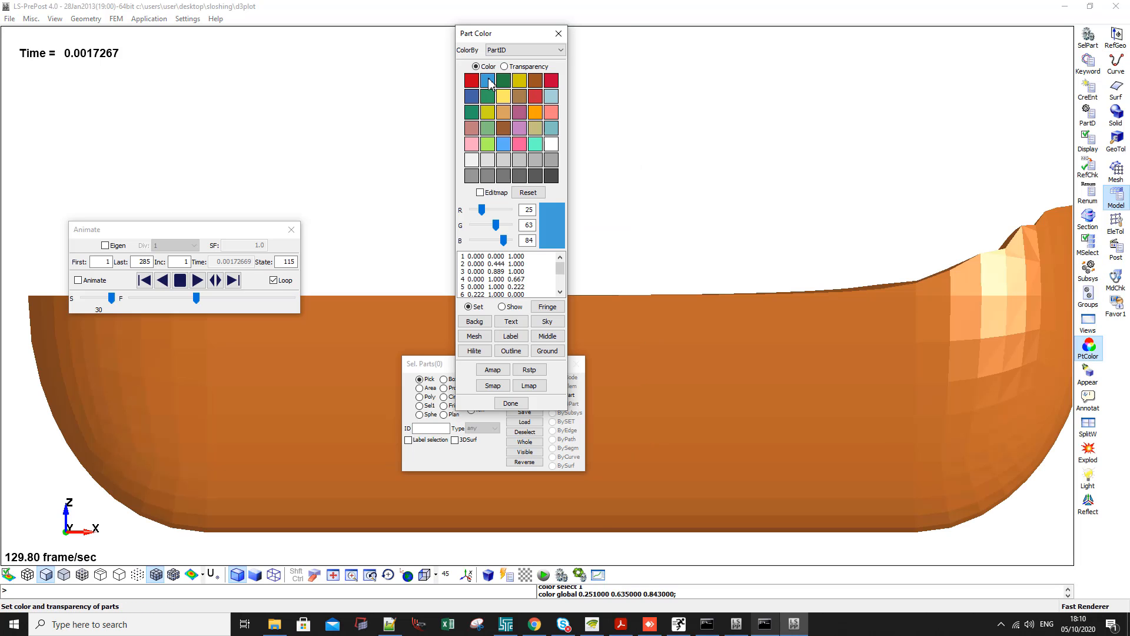
pyautogui.click(892, 333)
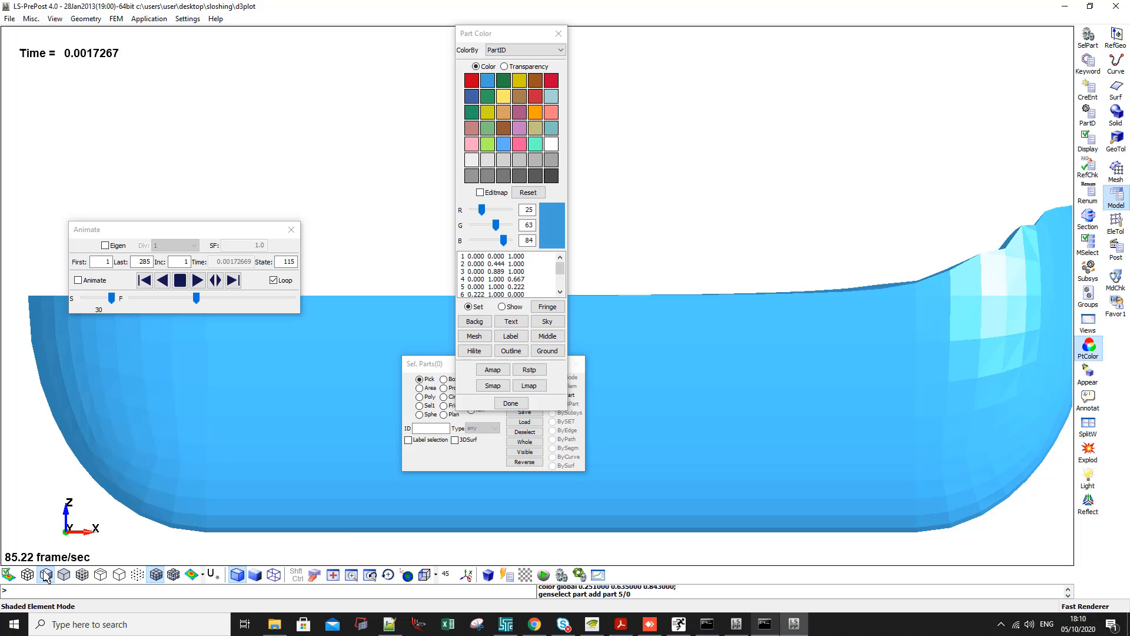
pyautogui.click(47, 575)
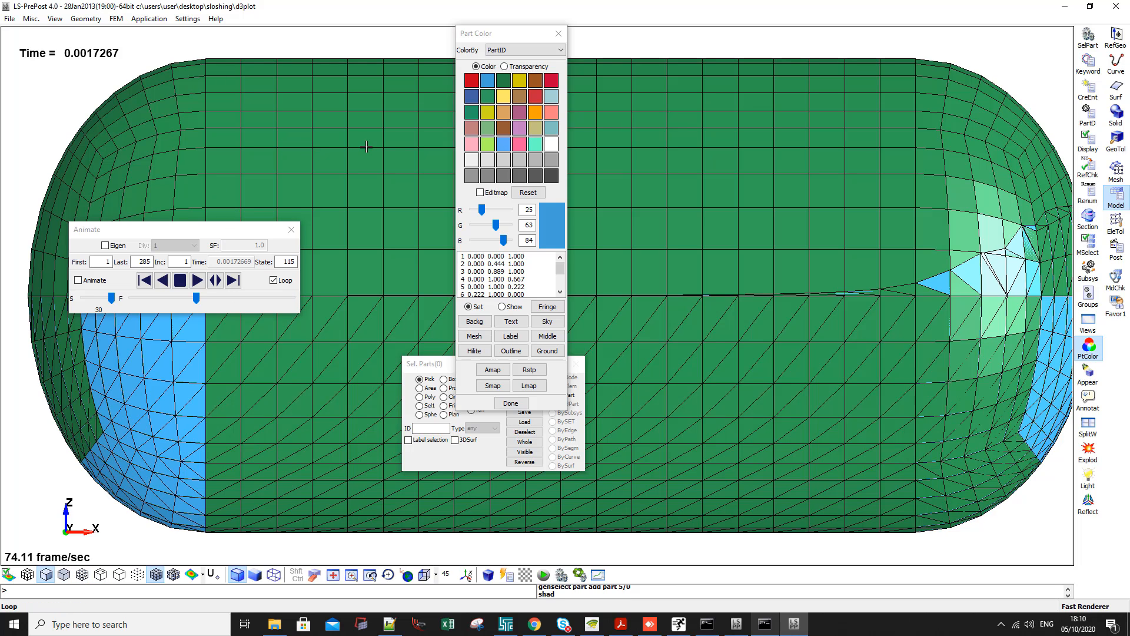
pyautogui.click(505, 66)
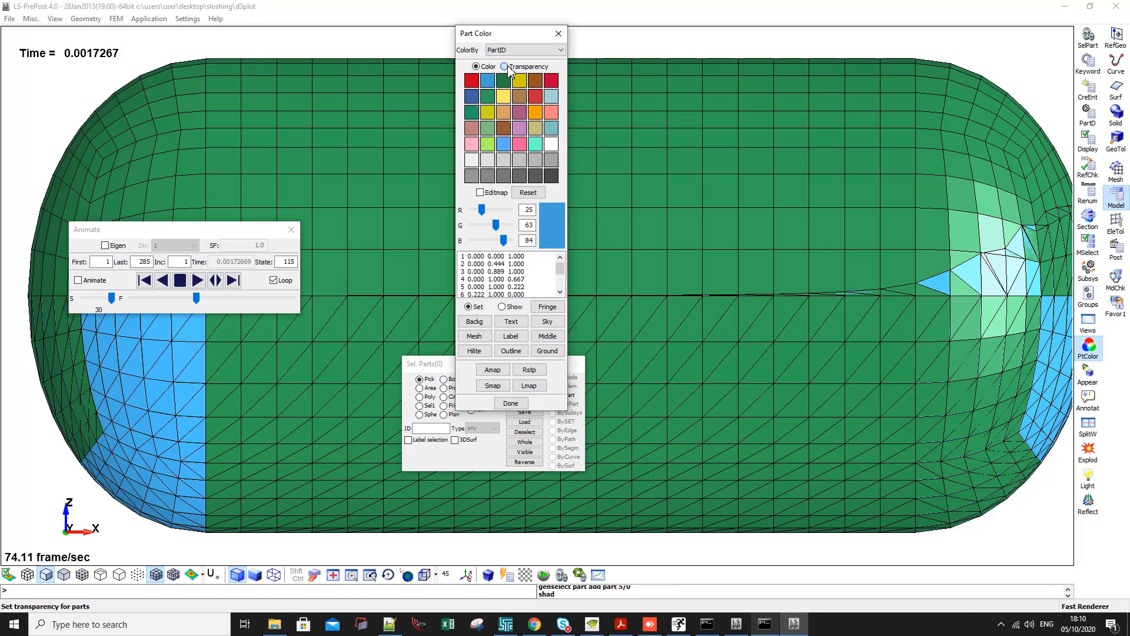
pyautogui.click(421, 122)
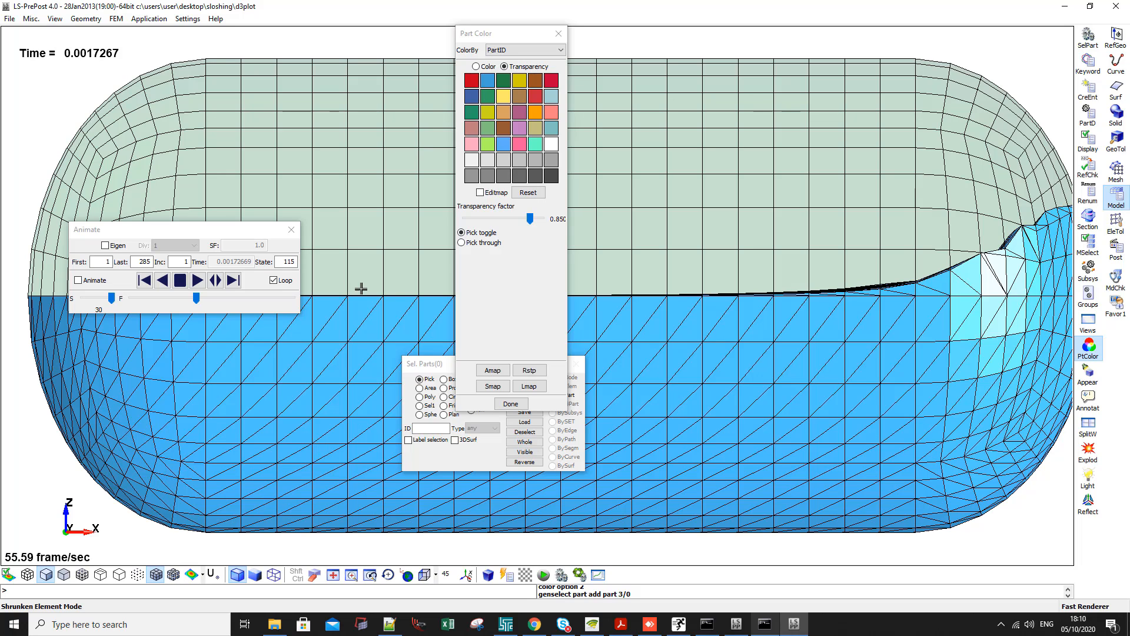
pyautogui.click(159, 572)
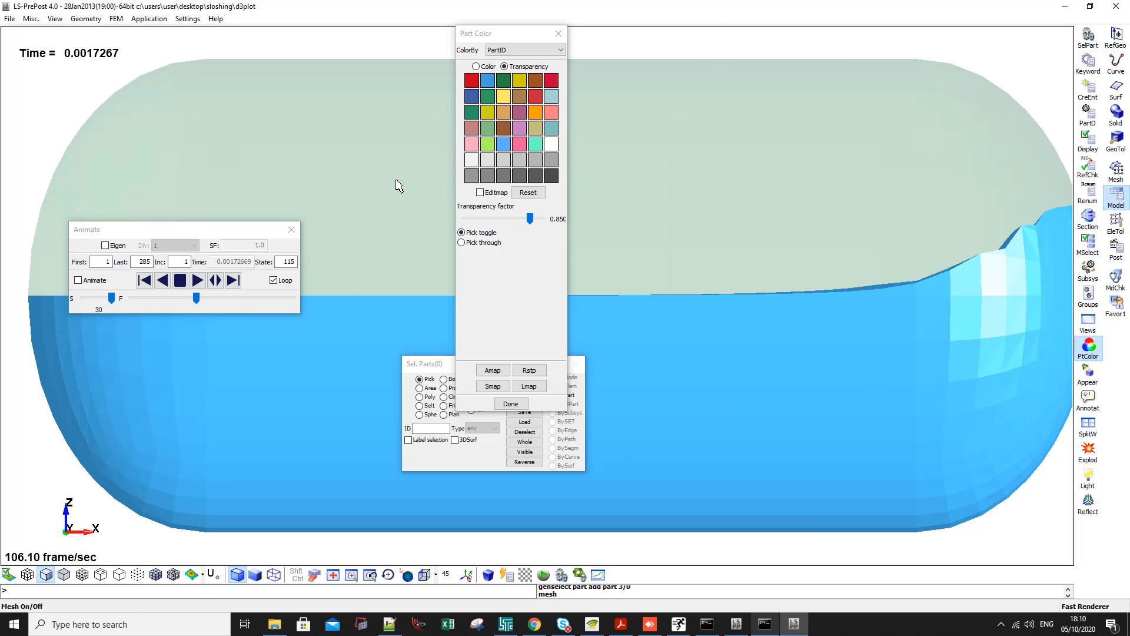
# Play the animation to examine the water moving inside the transparent tank, keeping the Part Color dialog clear of the model, then stop it
pyautogui.scroll(-3, 398, 186)
pyautogui.click(198, 280)
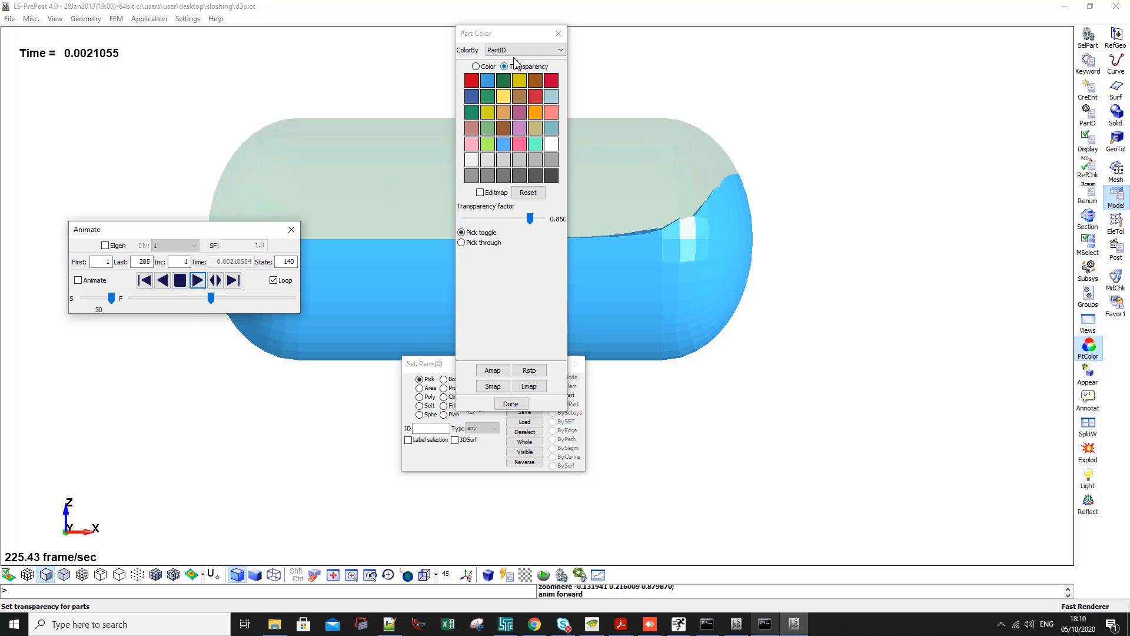
pyautogui.click(517, 50)
pyautogui.click(502, 37)
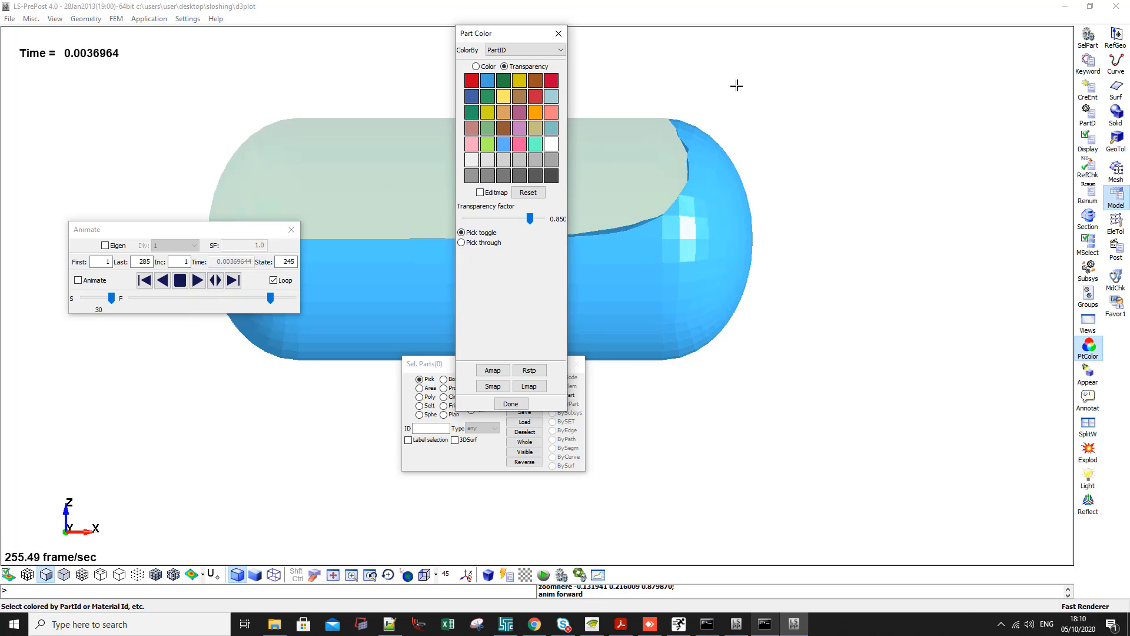
pyautogui.moveTo(513, 33); pyautogui.dragTo(838, 92)
pyautogui.scroll(3, 531, 254)
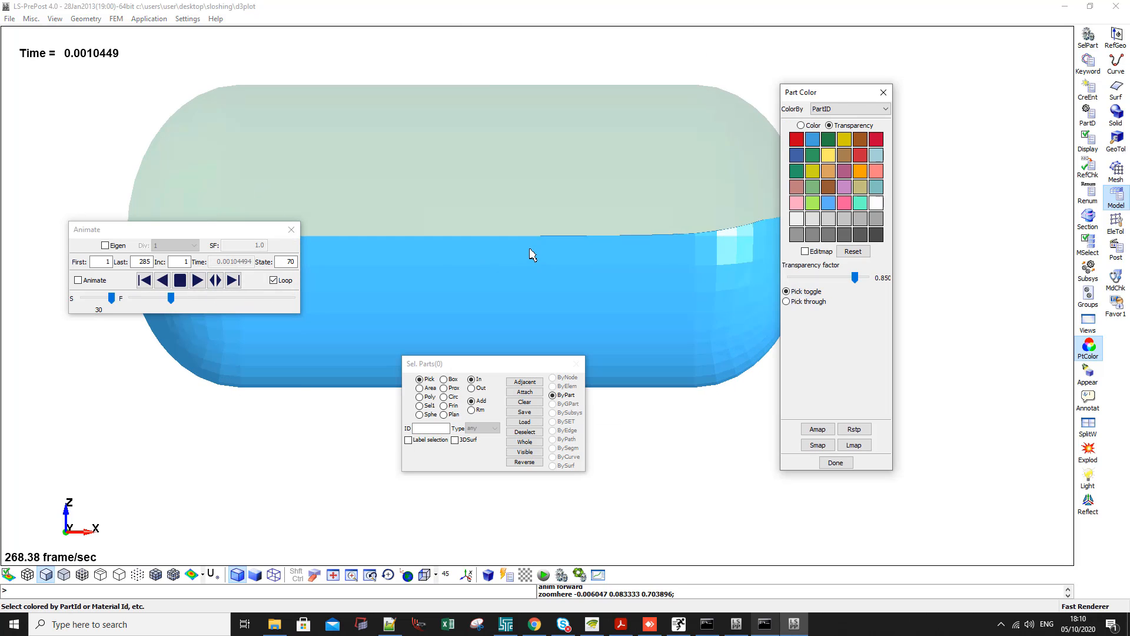
pyautogui.keyDown('shift'); pyautogui.moveTo(547, 263); pyautogui.dragTo(569, 287, button='middle'); pyautogui.keyUp('shift')
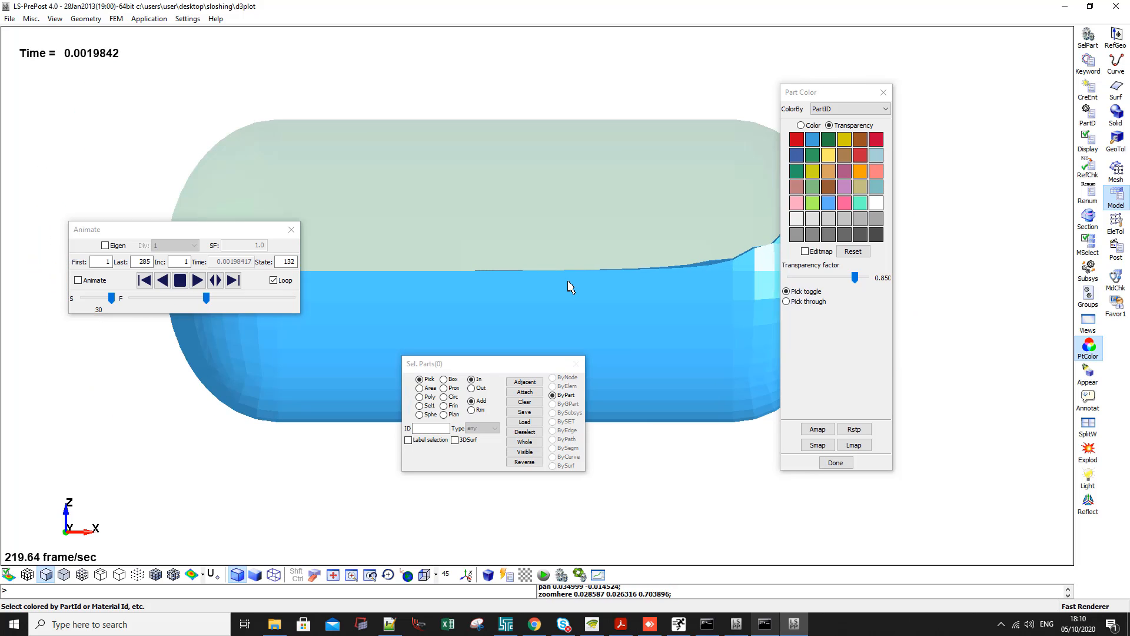
pyautogui.scroll(1, 570, 288)
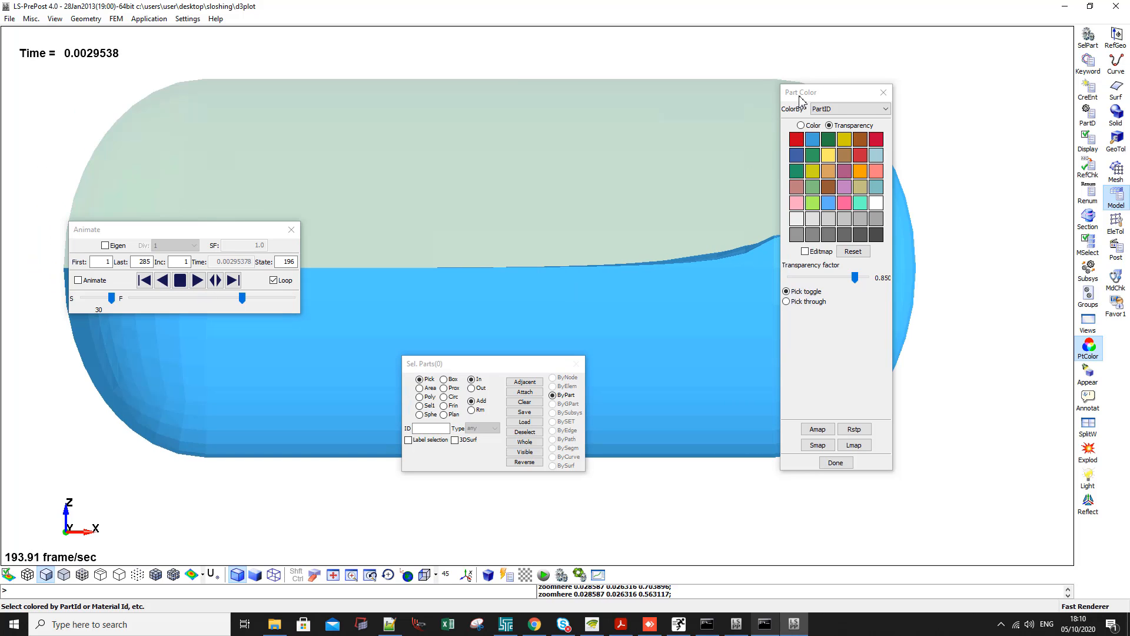
pyautogui.moveTo(801, 100); pyautogui.dragTo(943, 112)
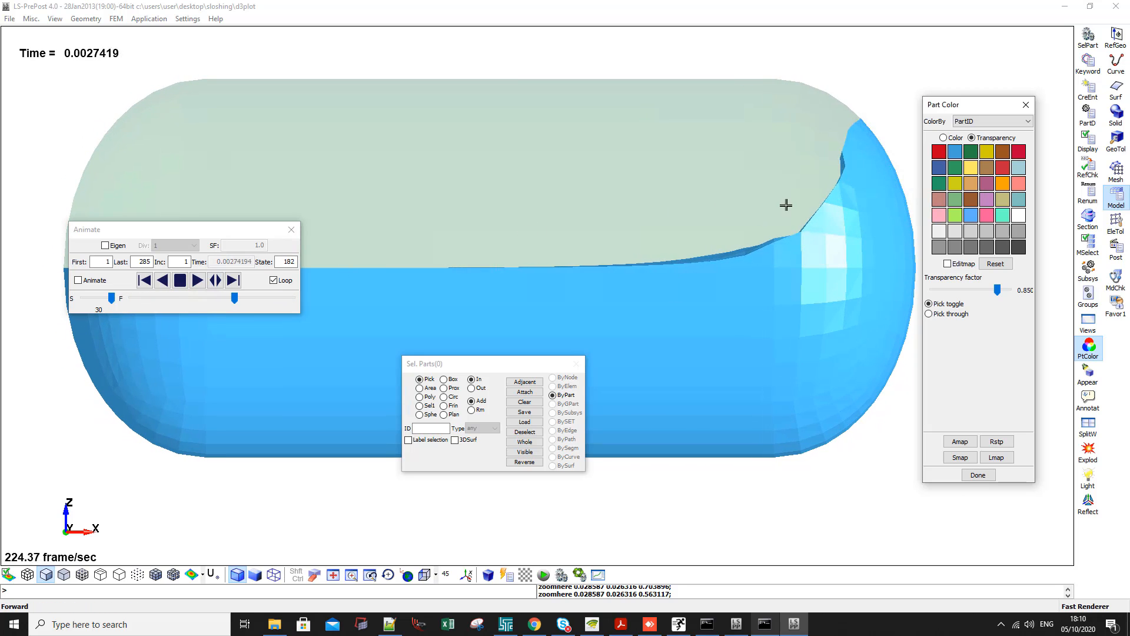
pyautogui.click(180, 279)
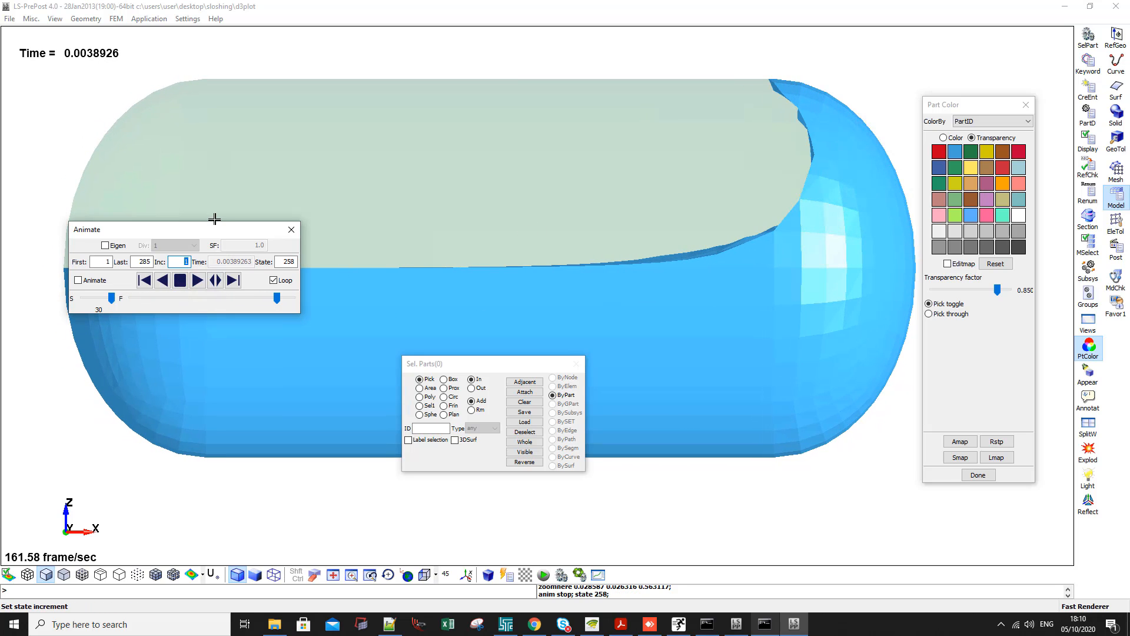
# Set the animation state increment to 2 and replay the sloshing motion, then stop it
pyautogui.write('2')
pyautogui.press('Return')
pyautogui.click(199, 280)
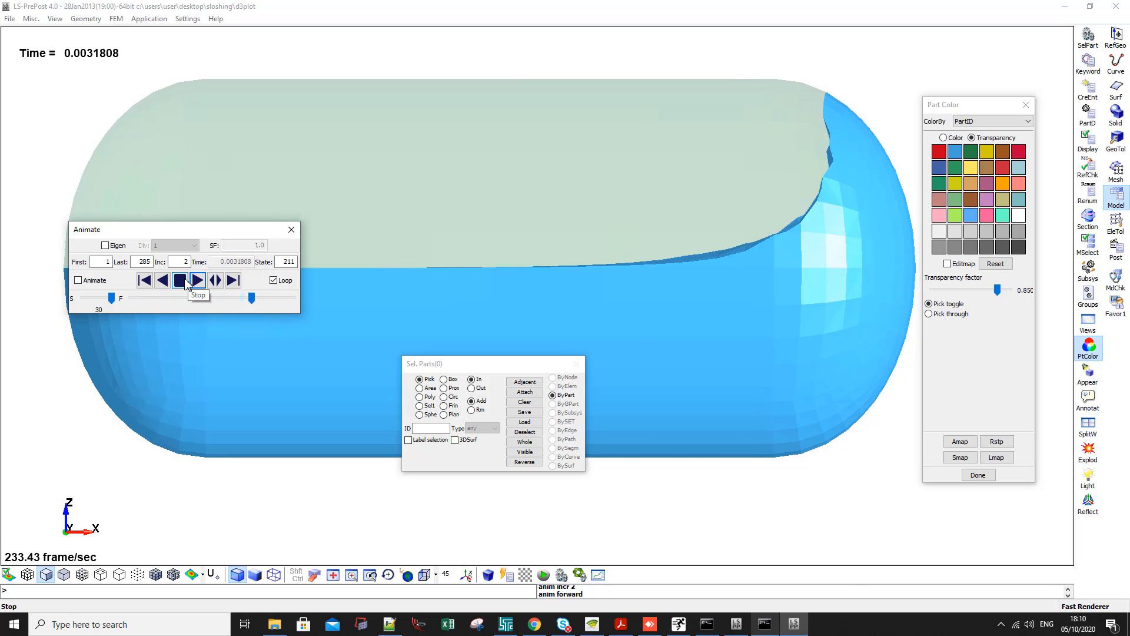
pyautogui.click(180, 280)
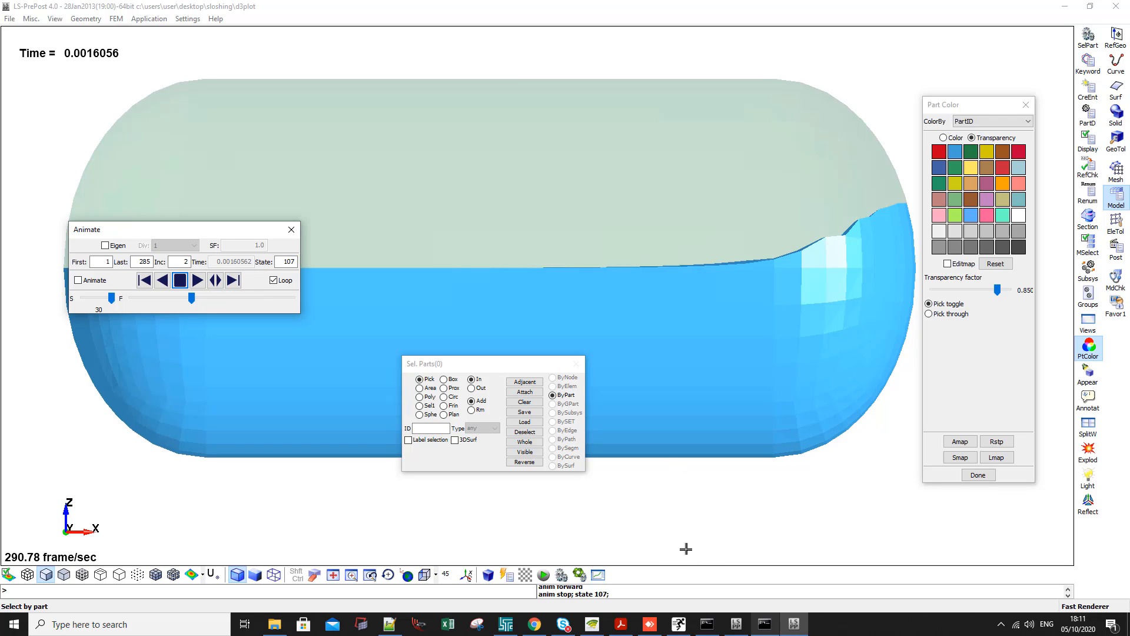
# Switch to LS-Run, open the d3plot results of the finished SloshingTank.k job, and go to state 992
pyautogui.click(685, 629)
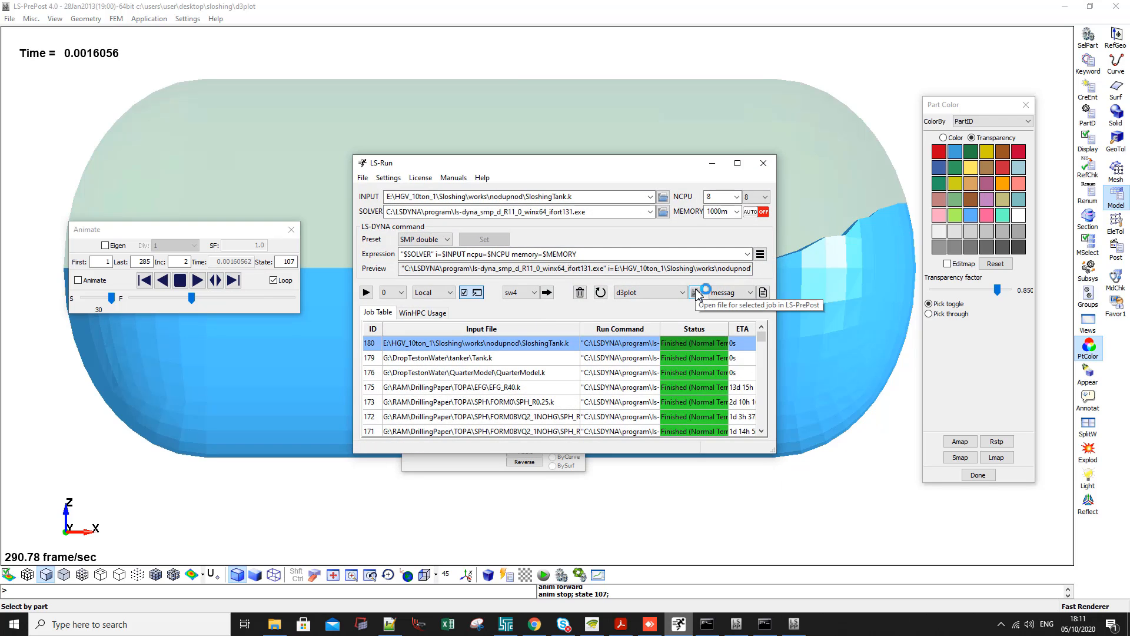
pyautogui.click(698, 292)
pyautogui.click(234, 280)
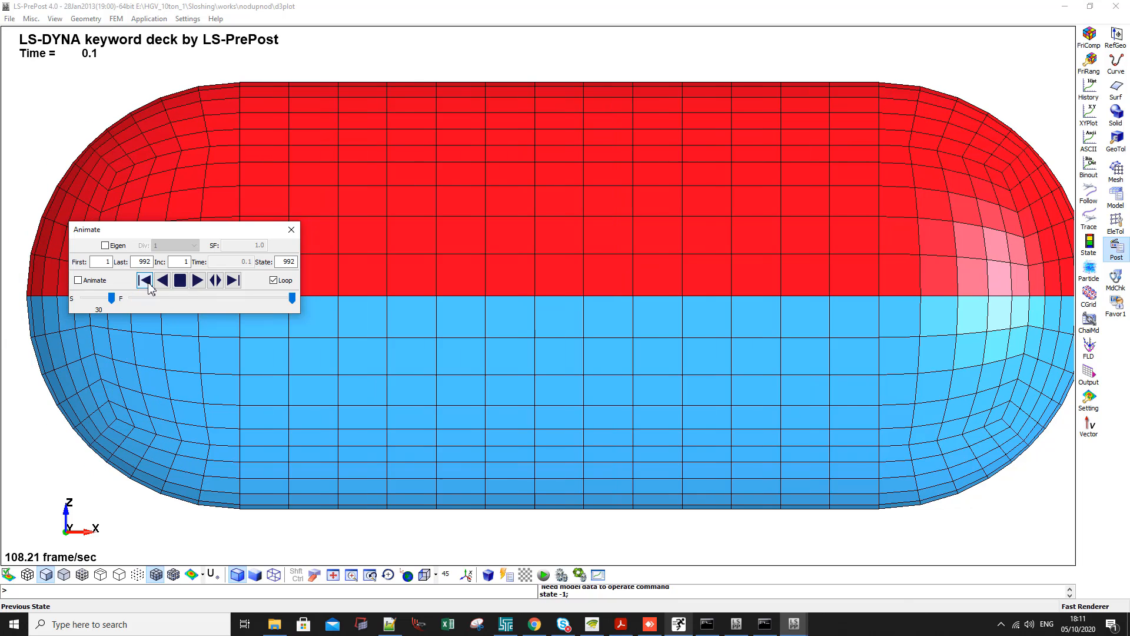
# Display the ALE fluid groups of the SloshingTank results, compare Ale group 1 with Ale group 2, and leave only Ale group 2 shown
pyautogui.press('F2')
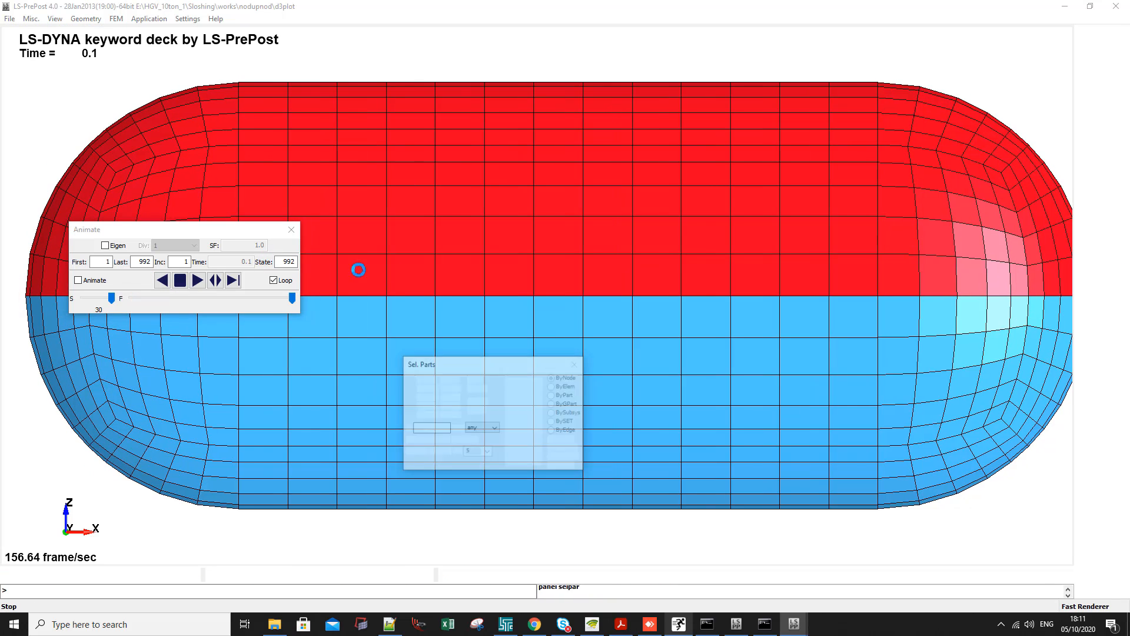
pyautogui.click(935, 174)
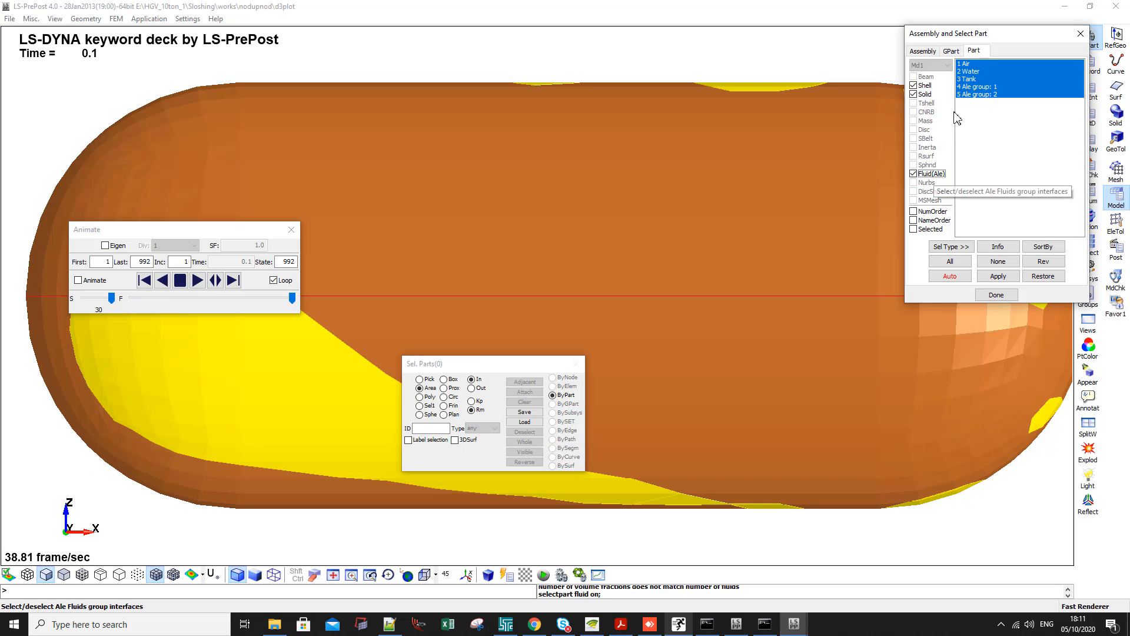
pyautogui.click(339, 357)
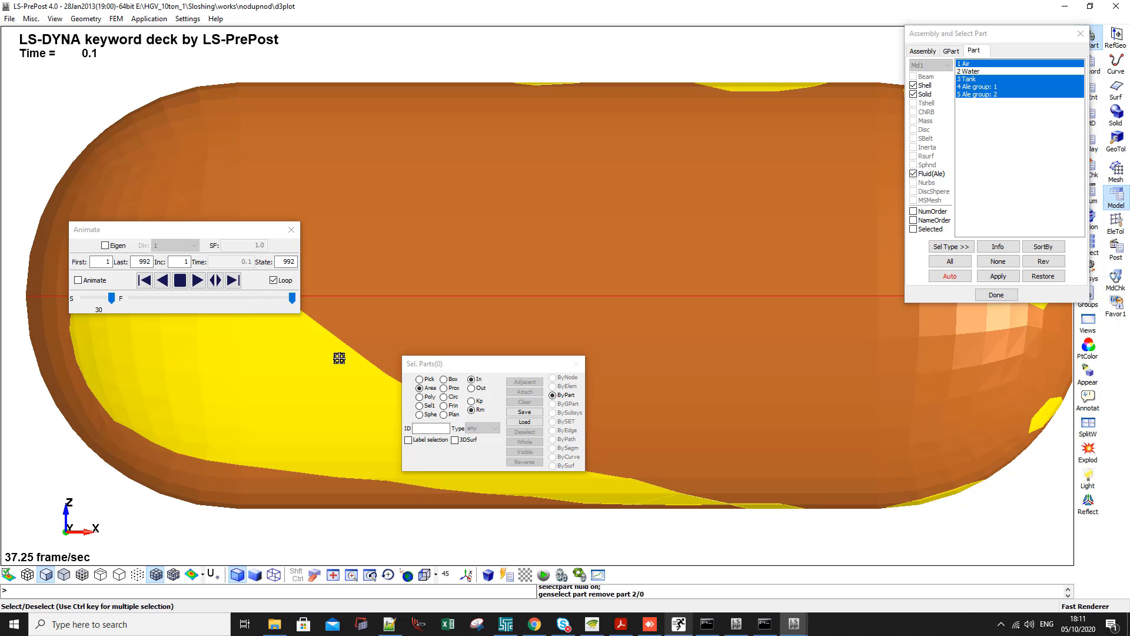
pyautogui.click(965, 95)
pyautogui.click(966, 87)
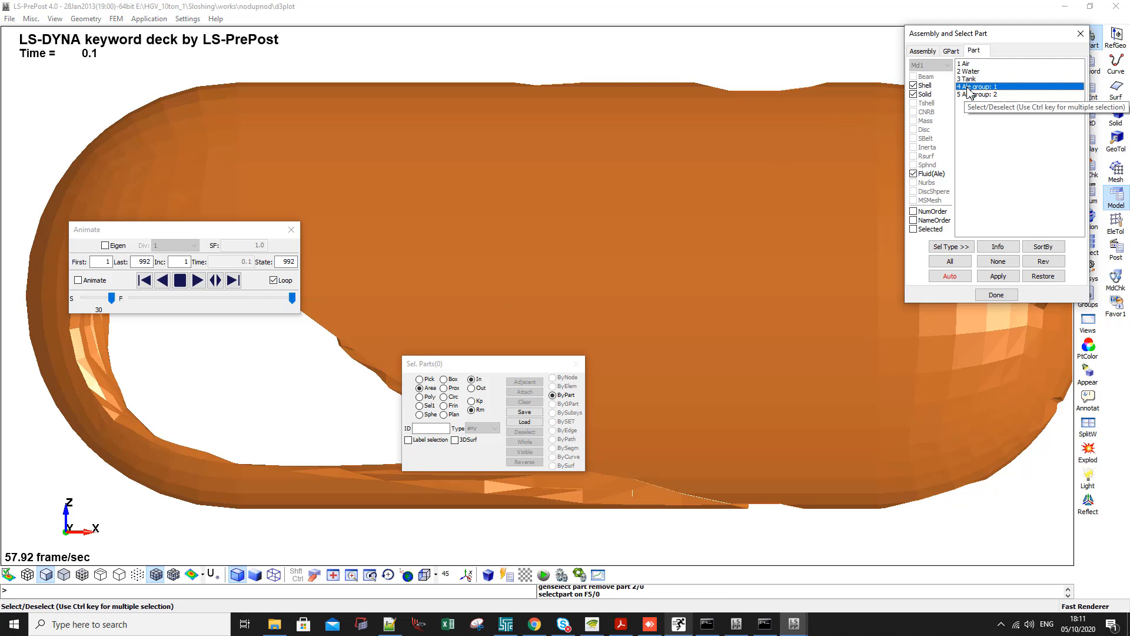
pyautogui.click(965, 100)
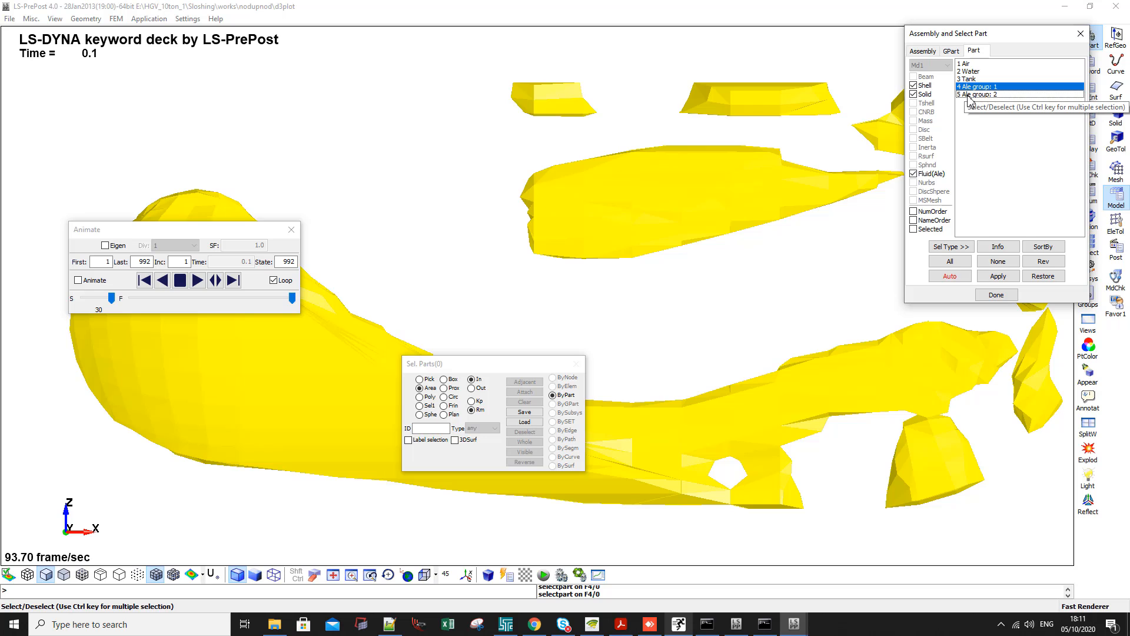
pyautogui.click(970, 94)
pyautogui.click(1118, 233)
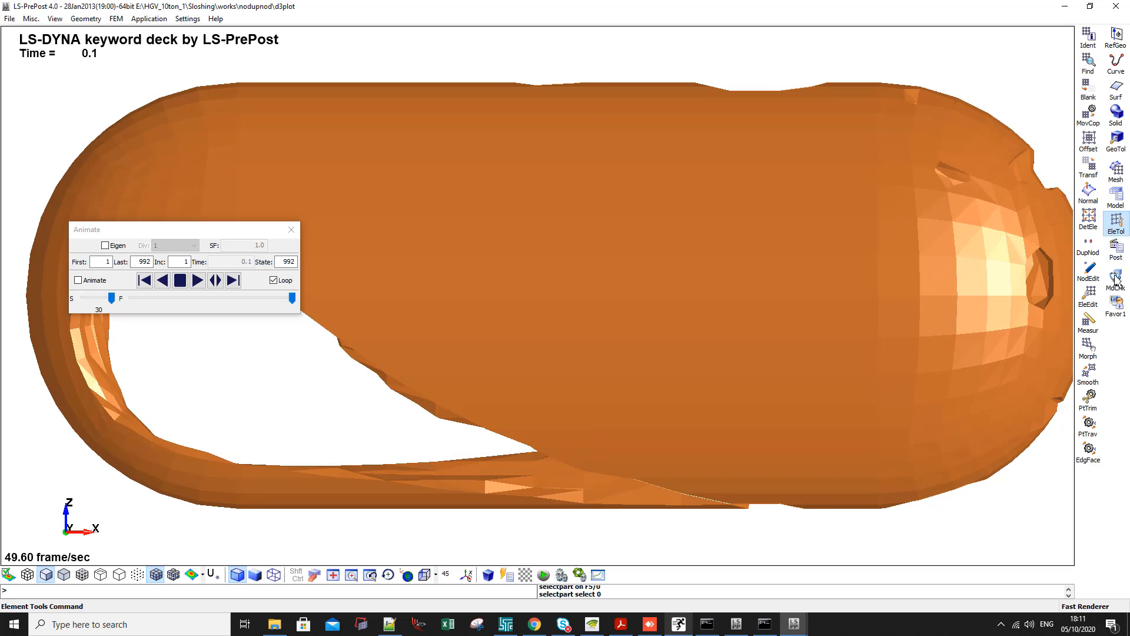
# Color the Ale group 2 water blue and move the Part Color dialog clear of the model
pyautogui.click(1114, 200)
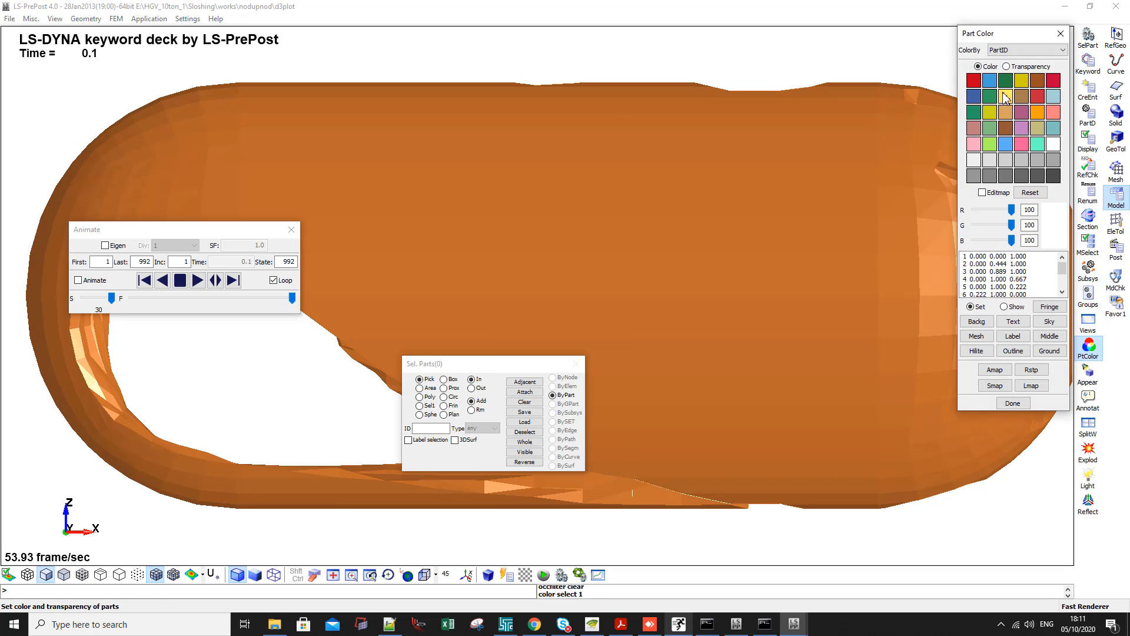
pyautogui.click(989, 85)
pyautogui.click(736, 304)
pyautogui.moveTo(1012, 38); pyautogui.dragTo(1035, 217)
# Play the sloshing animation while turning the model about the global Z axis to its opposite side, then go to the last state
pyautogui.click(198, 280)
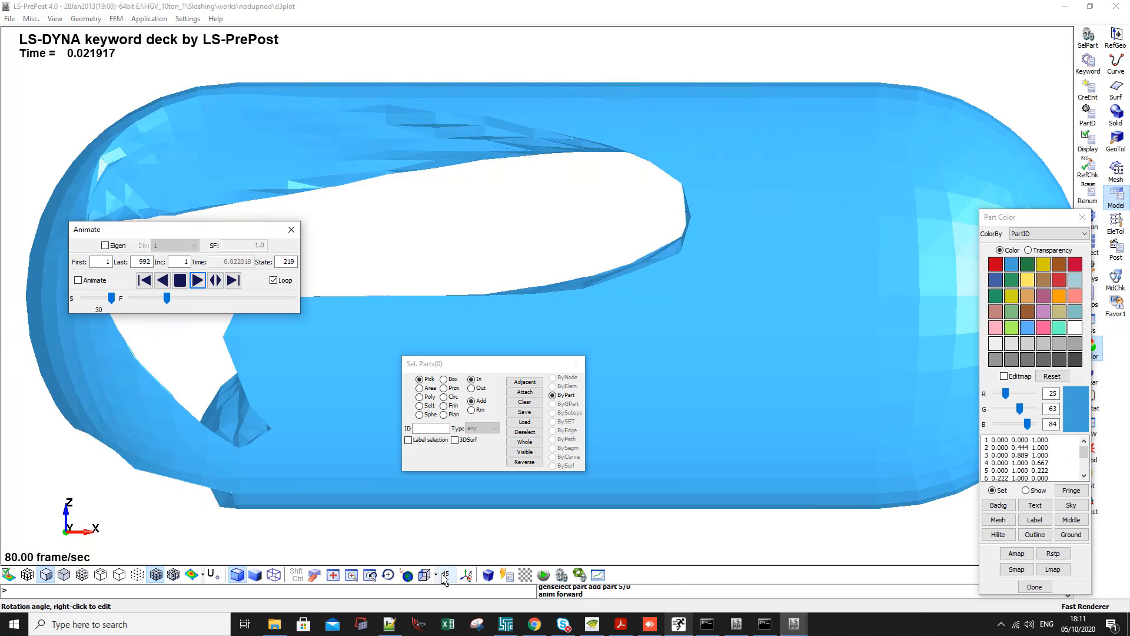
pyautogui.click(466, 575)
pyautogui.click(466, 574)
pyautogui.click(469, 577)
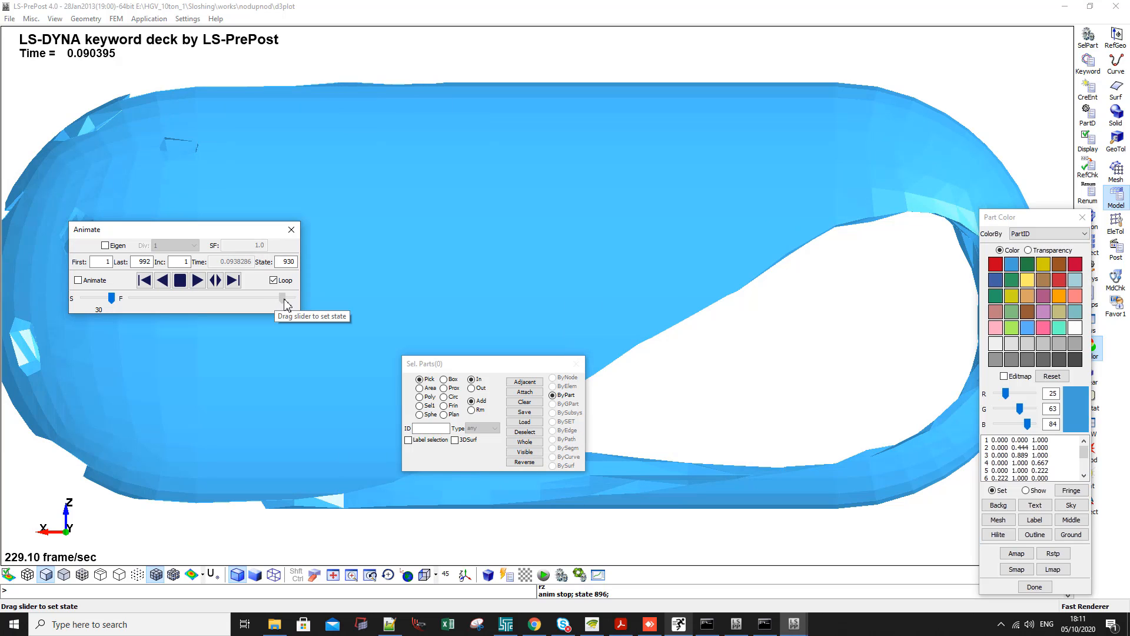
pyautogui.moveTo(288, 304); pyautogui.dragTo(294, 303)
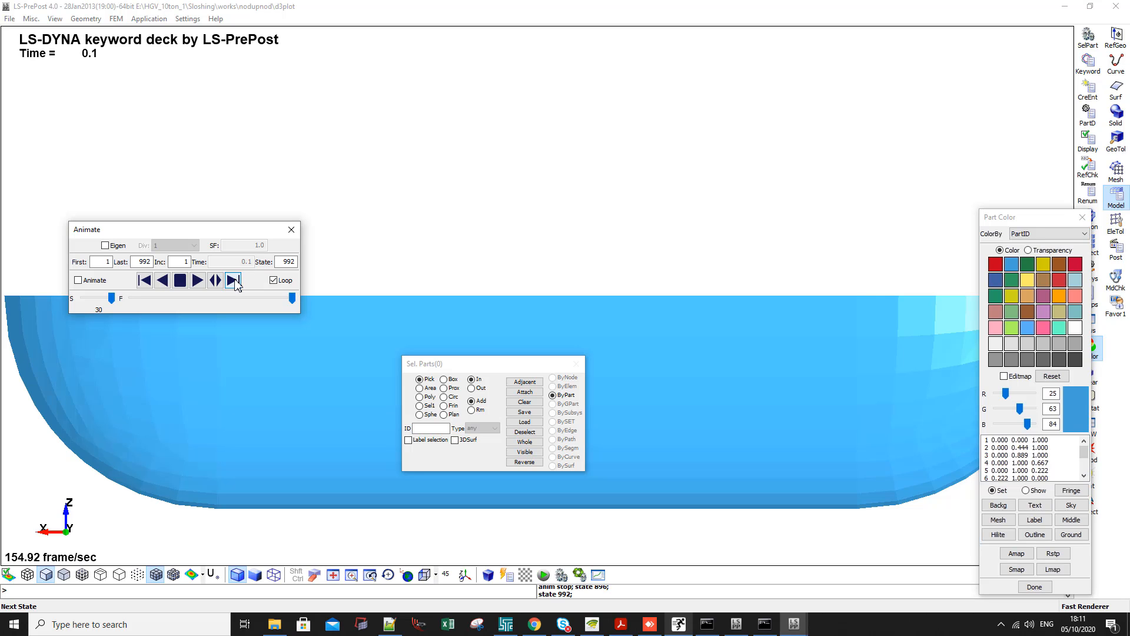
# Replay the sloshing motion from the reversed side, stop it, and go to state 120
pyautogui.click(198, 280)
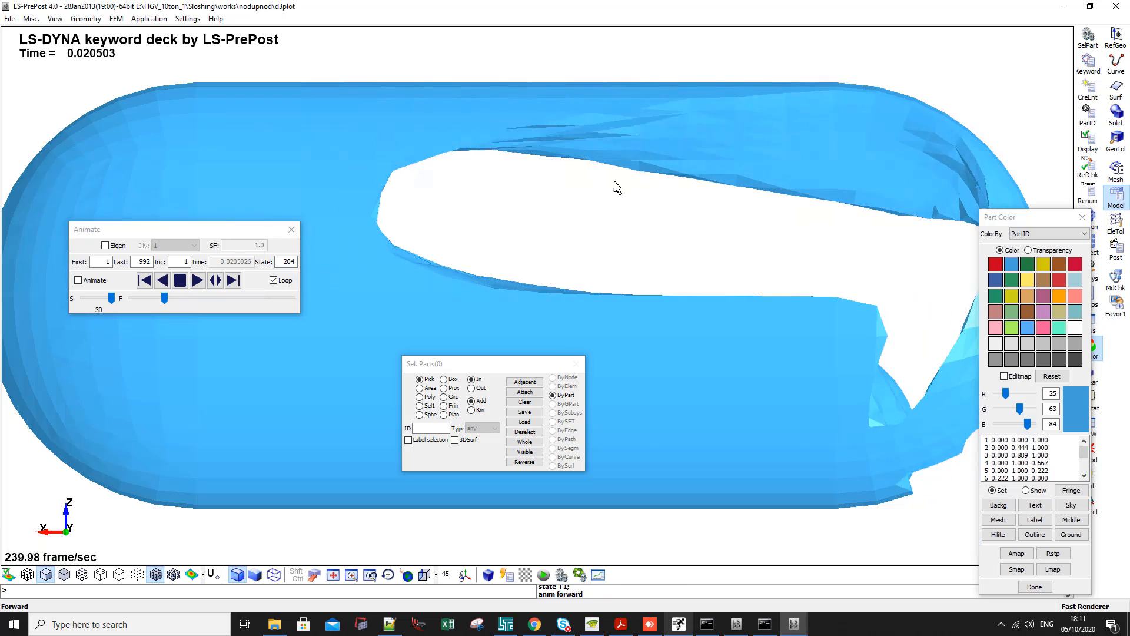
pyautogui.scroll(-2, 618, 183)
pyautogui.scroll(1, 622, 184)
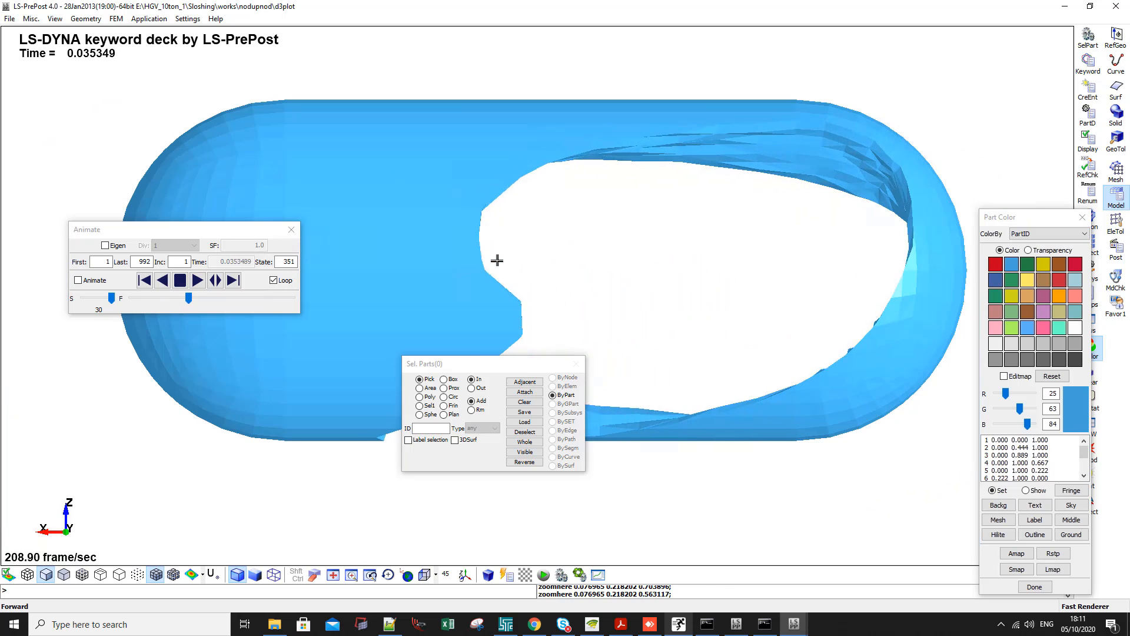
pyautogui.click(185, 282)
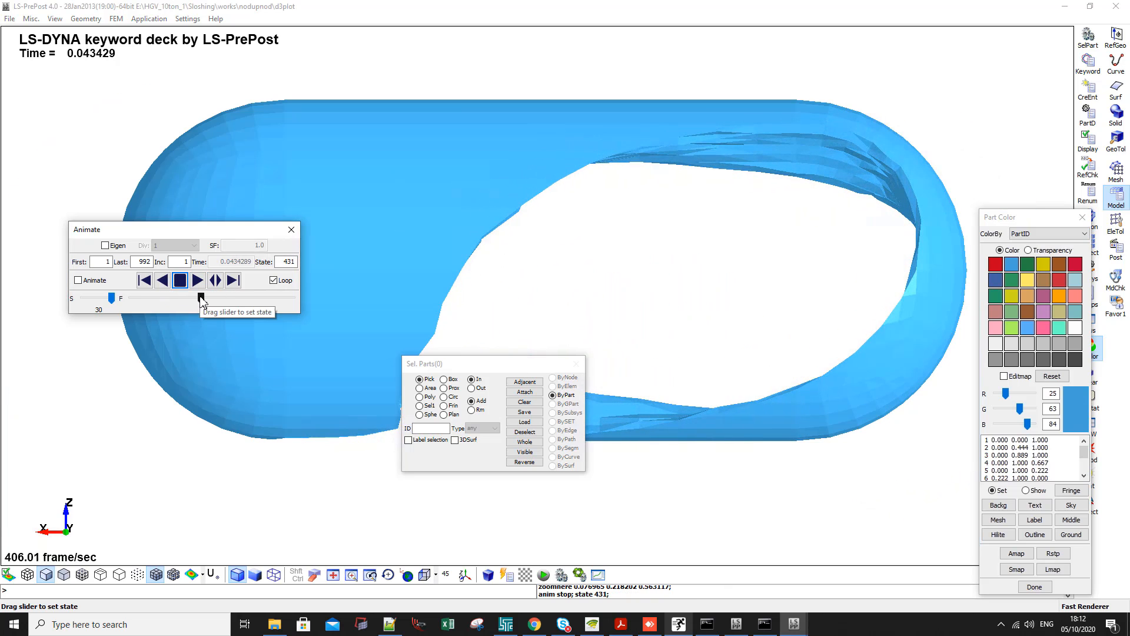
pyautogui.moveTo(176, 302); pyautogui.dragTo(146, 304)
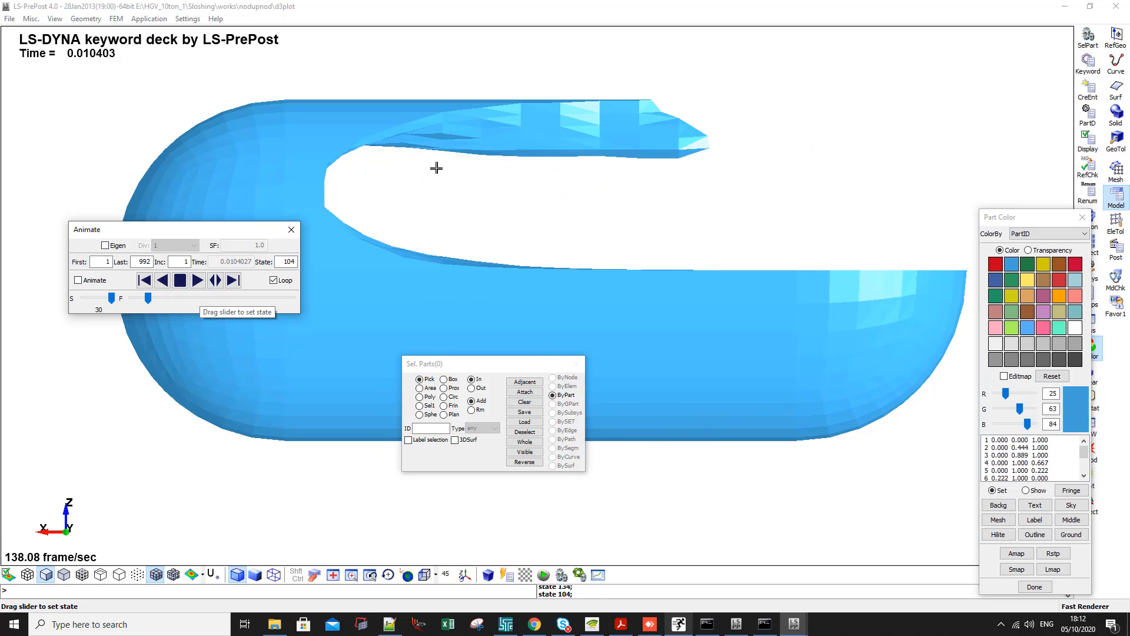
pyautogui.click(233, 281)
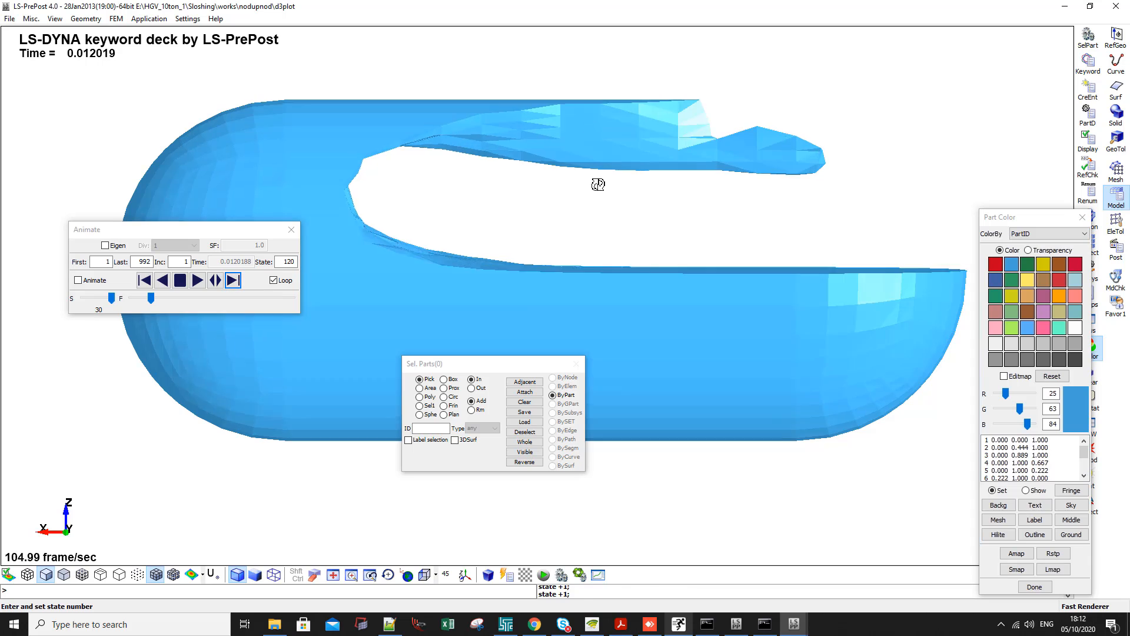
# Tilt the model to inspect the water surface at state 120, then return it to the reversed side view
pyautogui.keyDown('shift'); pyautogui.moveTo(598, 185); pyautogui.dragTo(672, 158); pyautogui.keyUp('shift')
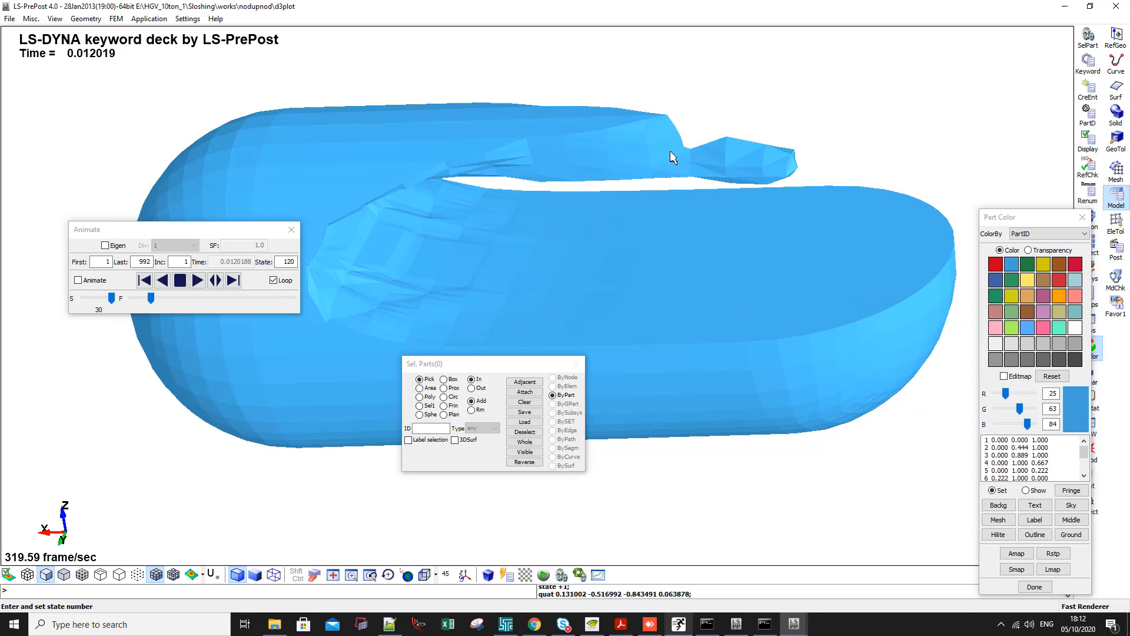
pyautogui.click(425, 575)
pyautogui.click(469, 579)
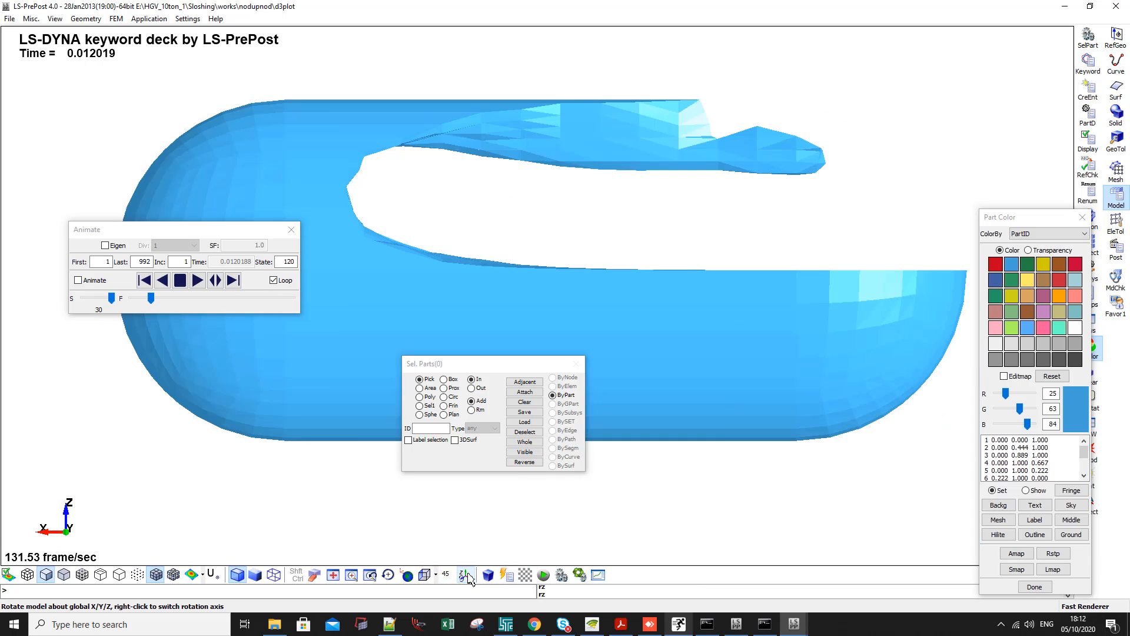
pyautogui.click(469, 579)
pyautogui.click(465, 575)
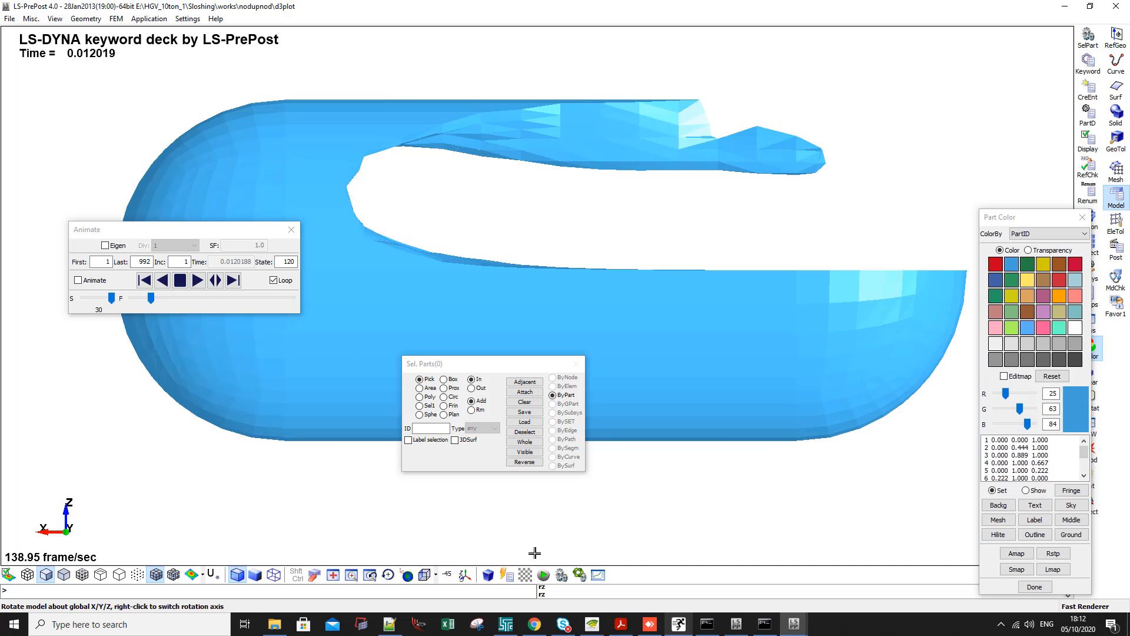
# Switch to Chrome and examine the Figure 13 comparison of simulation and experimental frames in the abid2011.pdf sloshing paper
pyautogui.click(535, 624)
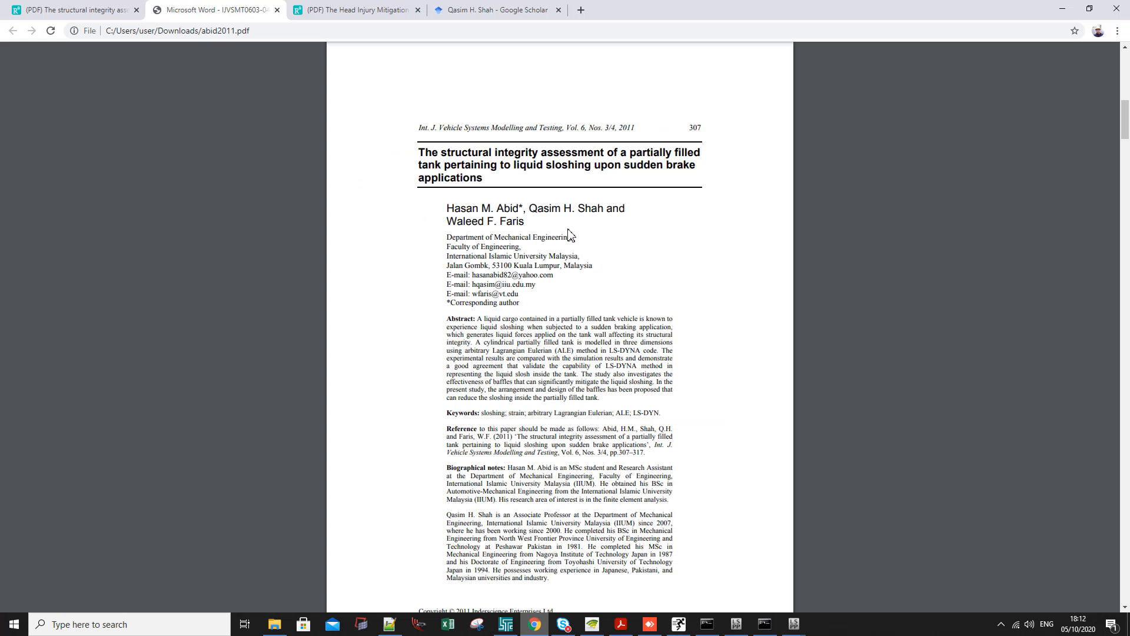
pyautogui.scroll(-20, 529, 364)
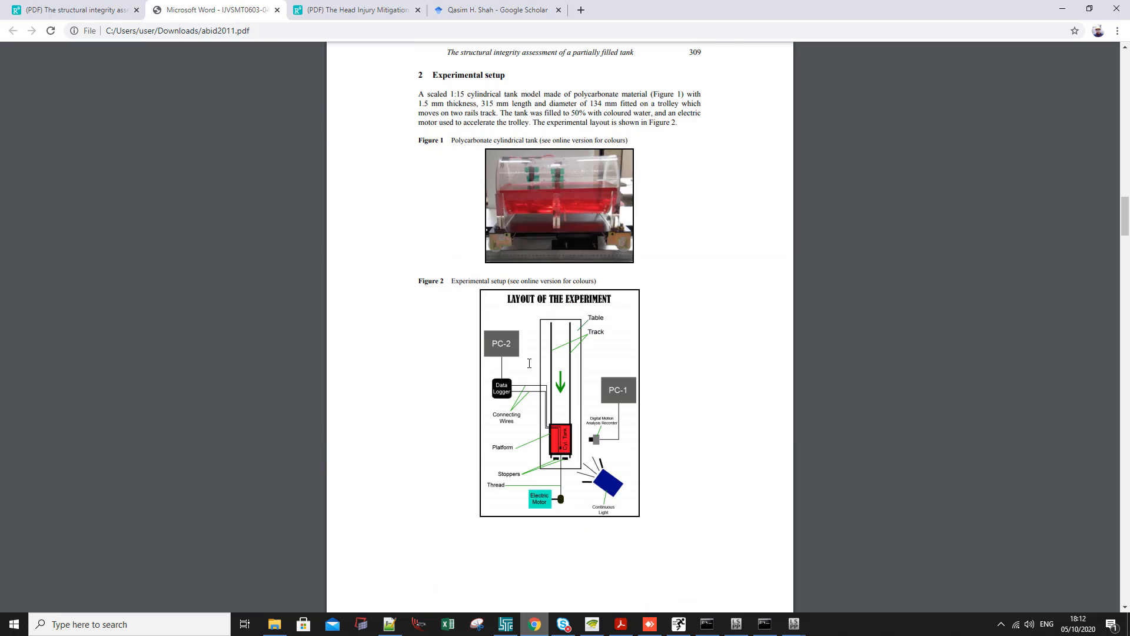
pyautogui.scroll(-20, 529, 364)
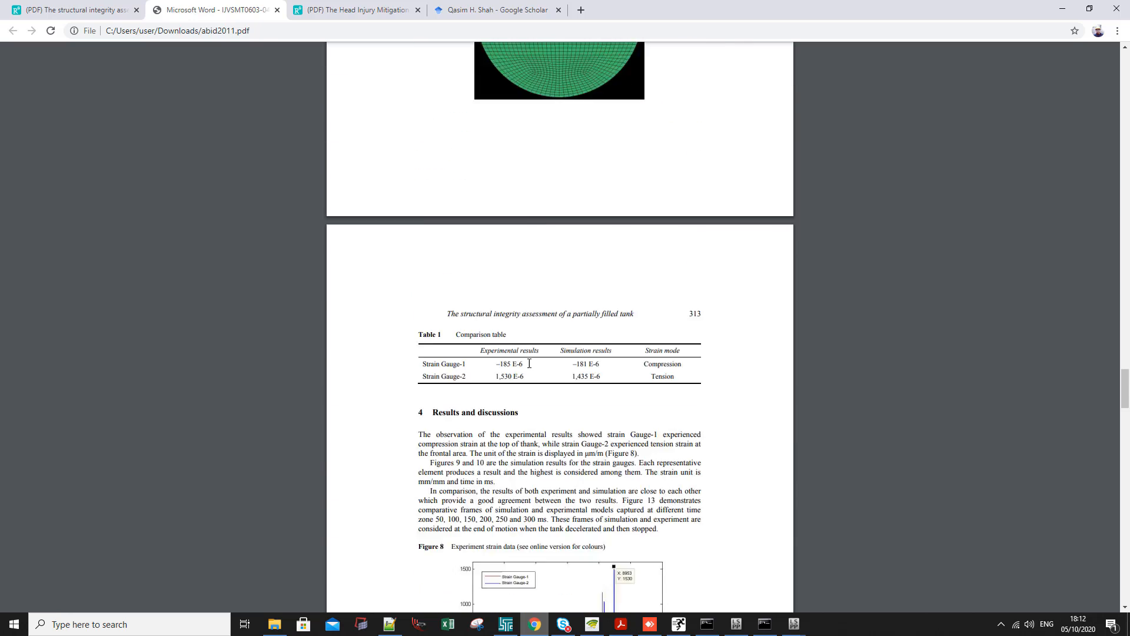
pyautogui.scroll(-20, 529, 363)
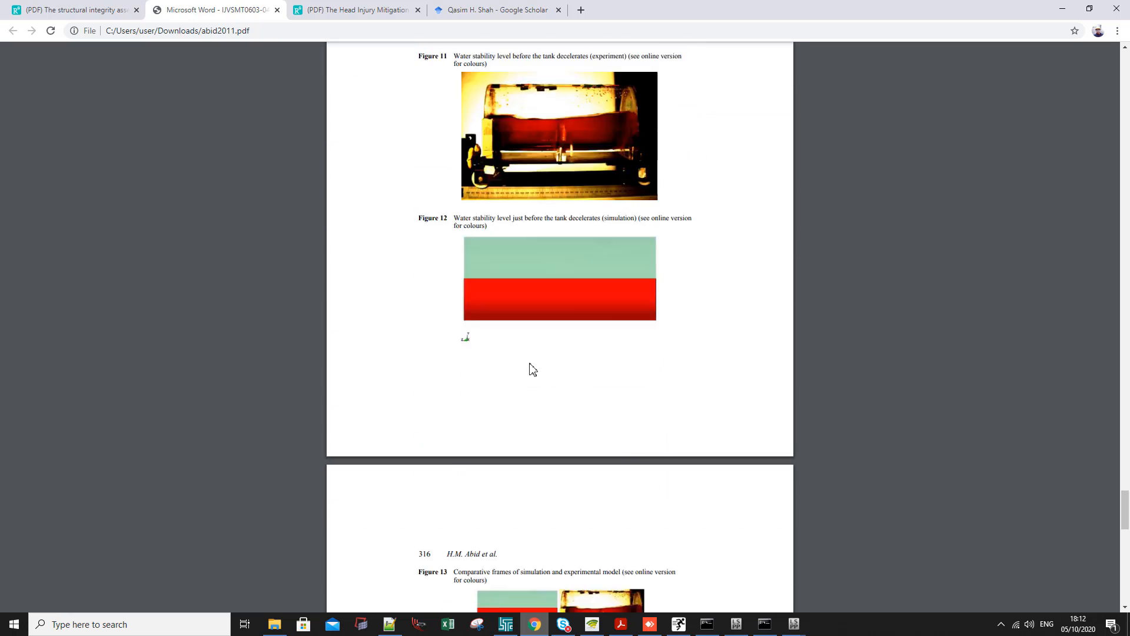
pyautogui.scroll(-3, 535, 364)
pyautogui.keyDown('ctrl'); pyautogui.scroll(3, 549, 285); pyautogui.keyUp('ctrl')
pyautogui.scroll(5, 567, 285)
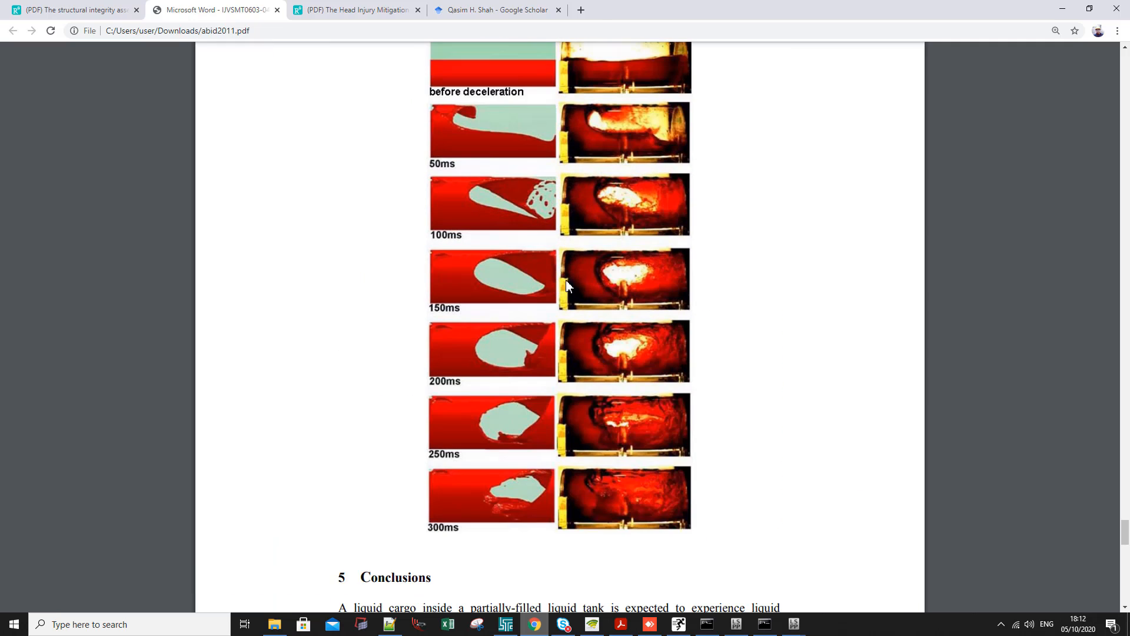
pyautogui.keyDown('ctrl'); pyautogui.scroll(1, 605, 249); pyautogui.keyUp('ctrl')
pyautogui.scroll(4, 606, 224)
pyautogui.scroll(-2, 637, 285)
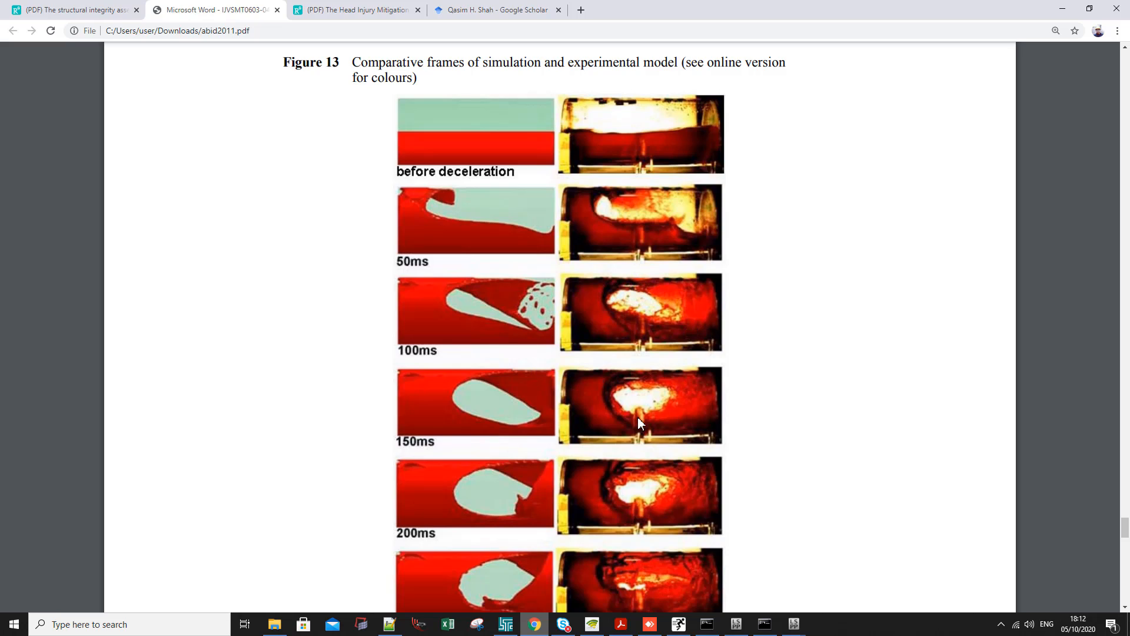
# Switch back to the LS-PrePost window with the ALE water results and show the Tank part with Ale group 2 in shaded mode
pyautogui.click(739, 625)
pyautogui.click(738, 625)
pyautogui.click(794, 623)
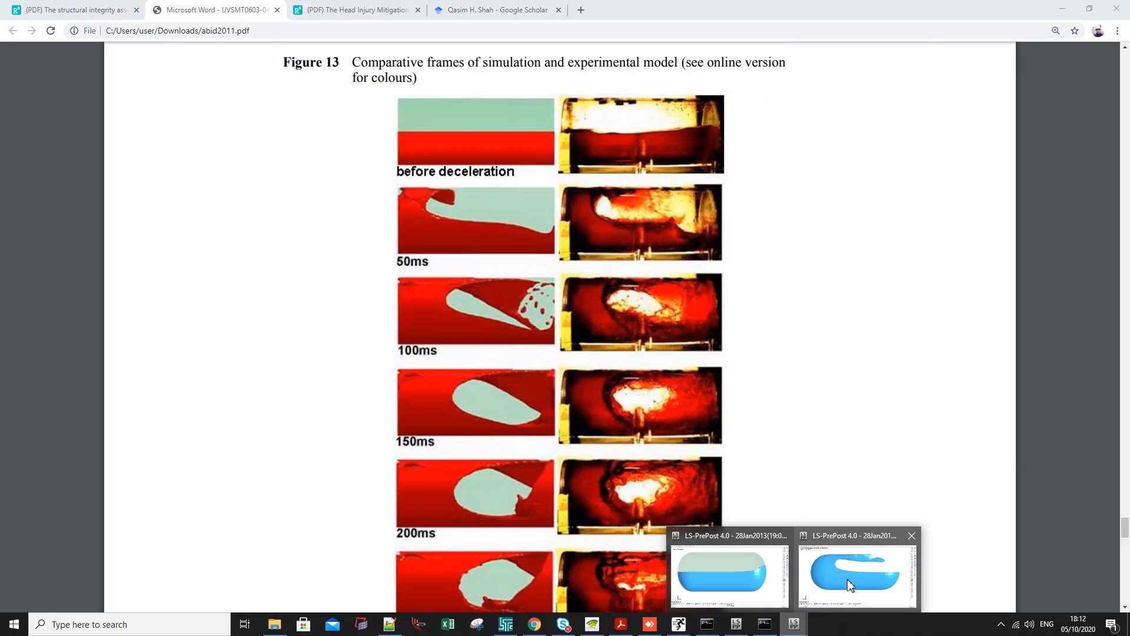
pyautogui.click(848, 583)
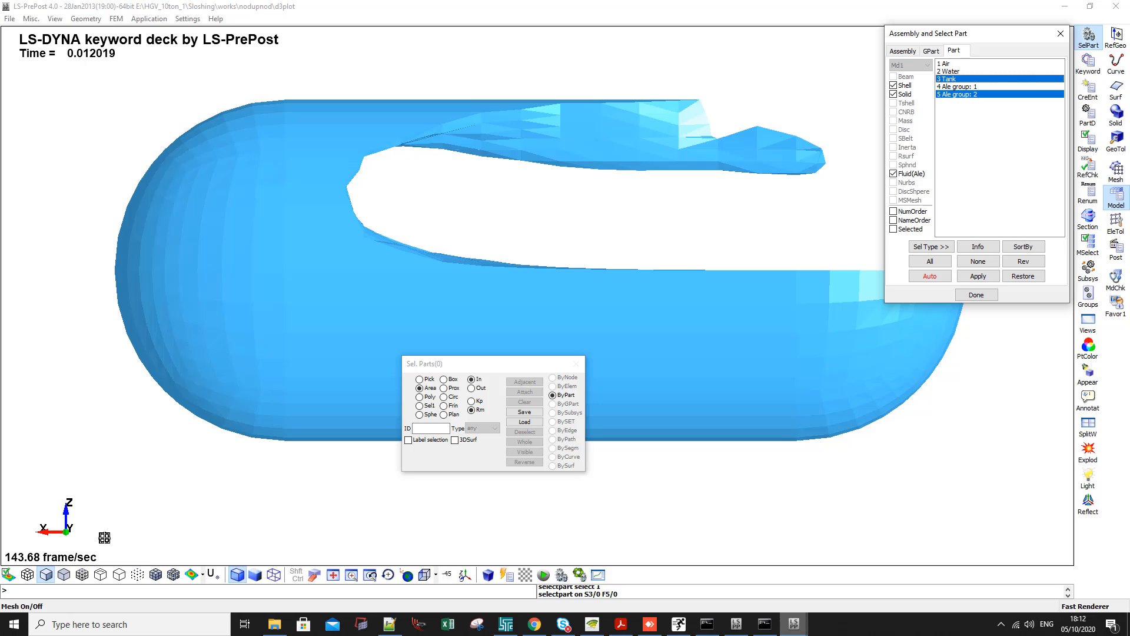
pyautogui.click(47, 575)
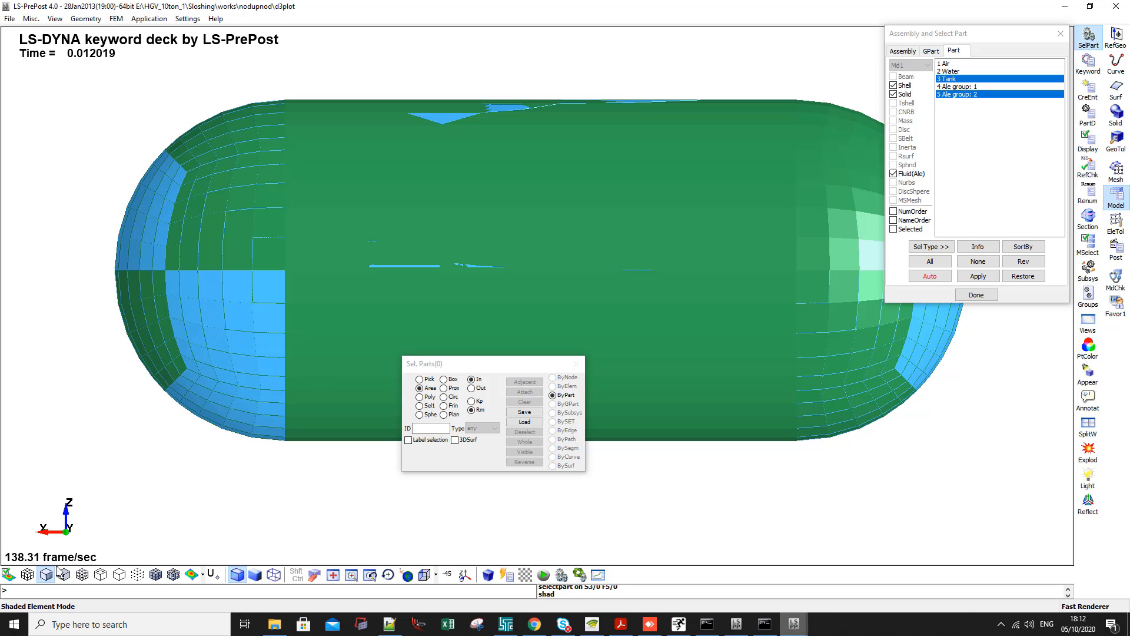
# Close the part selection dialog and set Part Color to Transparency mode
pyautogui.click(1060, 34)
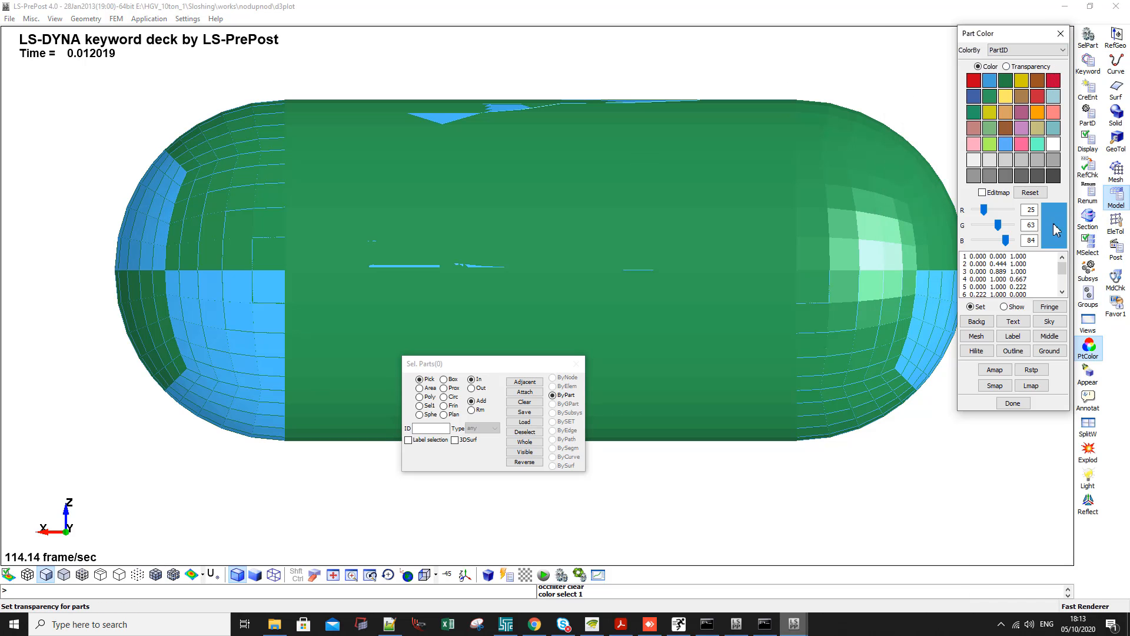
pyautogui.click(1026, 70)
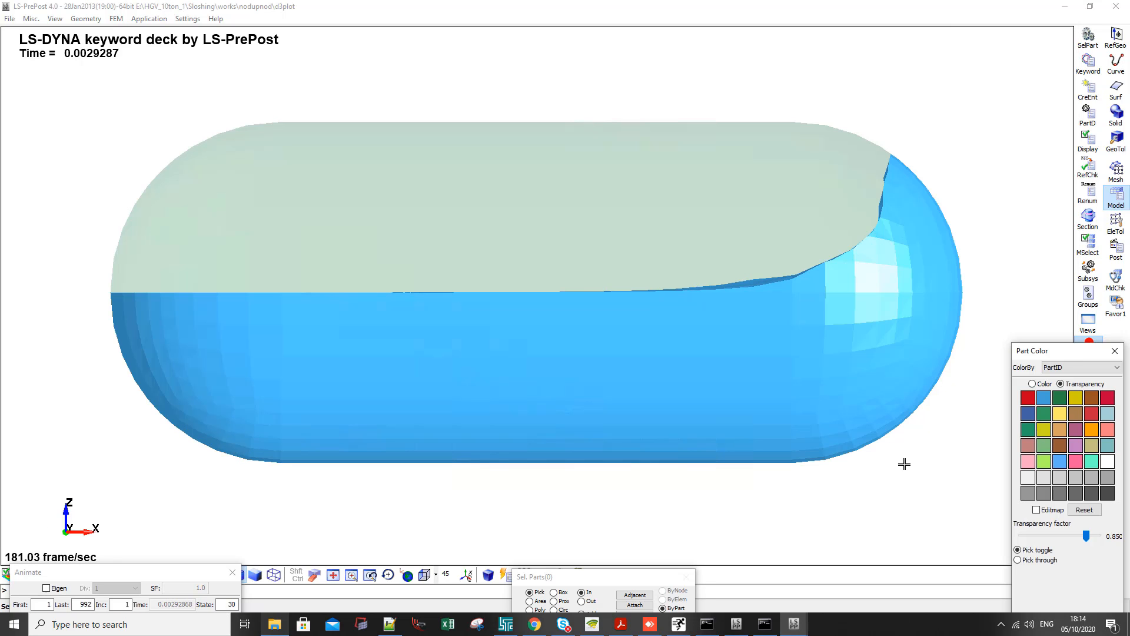